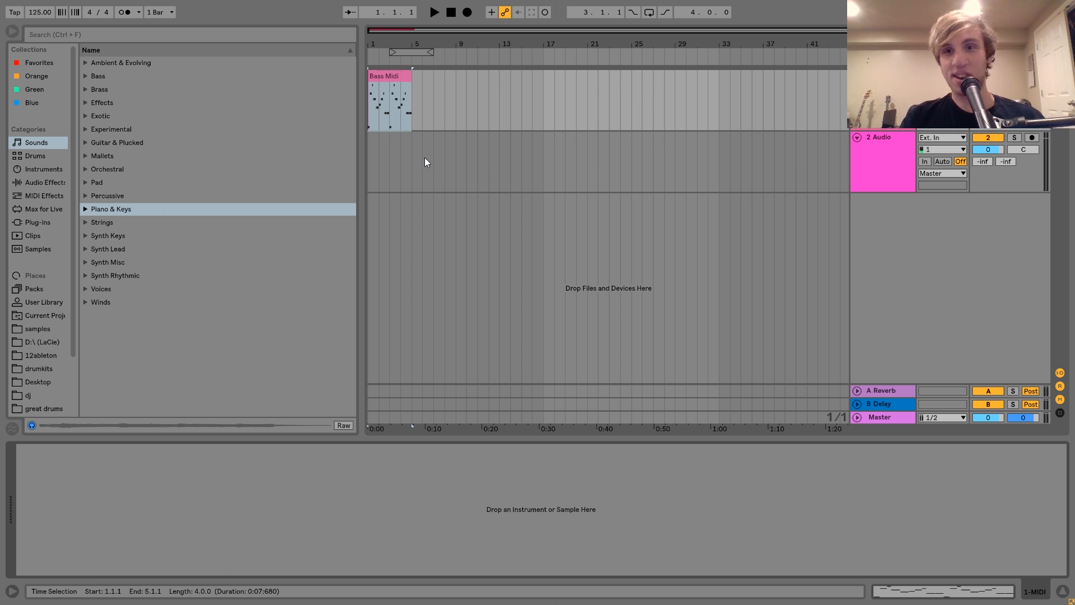
- Load the Operator instrument on the Bass Midi track and loop the arrangement over the Bass Midi clip
click(50, 169)
double_click(122, 155)
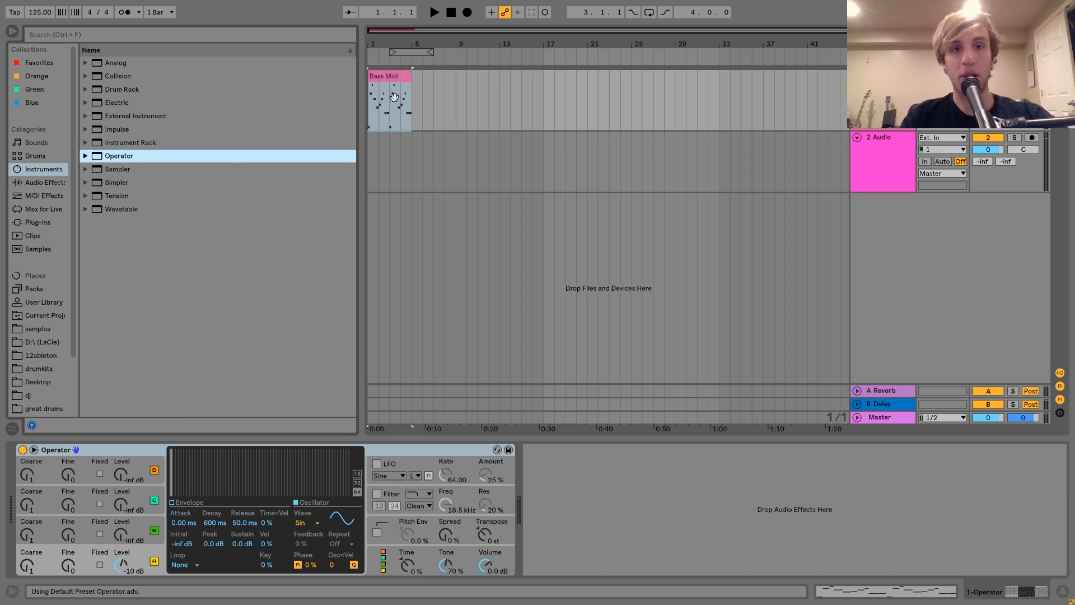
click(390, 76)
key(ctrl+l)
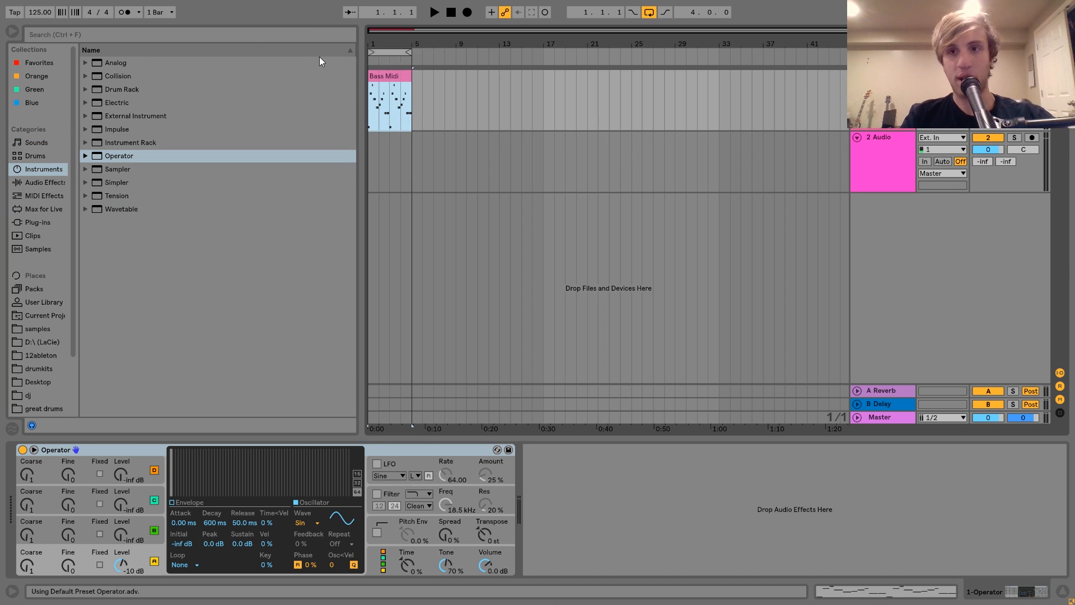
- Raise Operator's oscillator B level to -14 dB and oscillator C level to -42 dB while the bass loop plays
key(space)
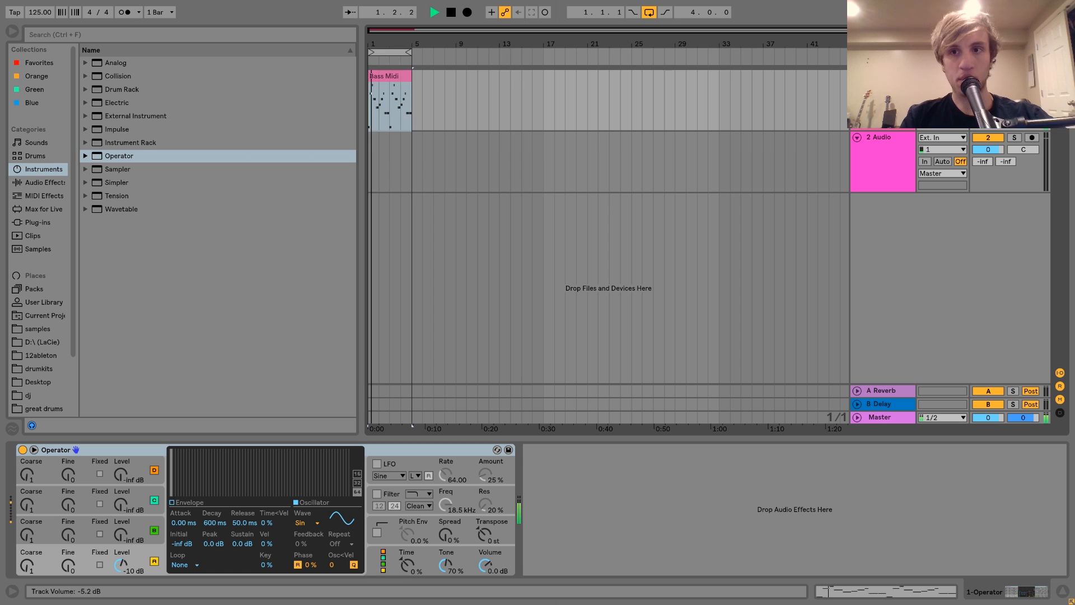
drag(121, 534, 120, 507)
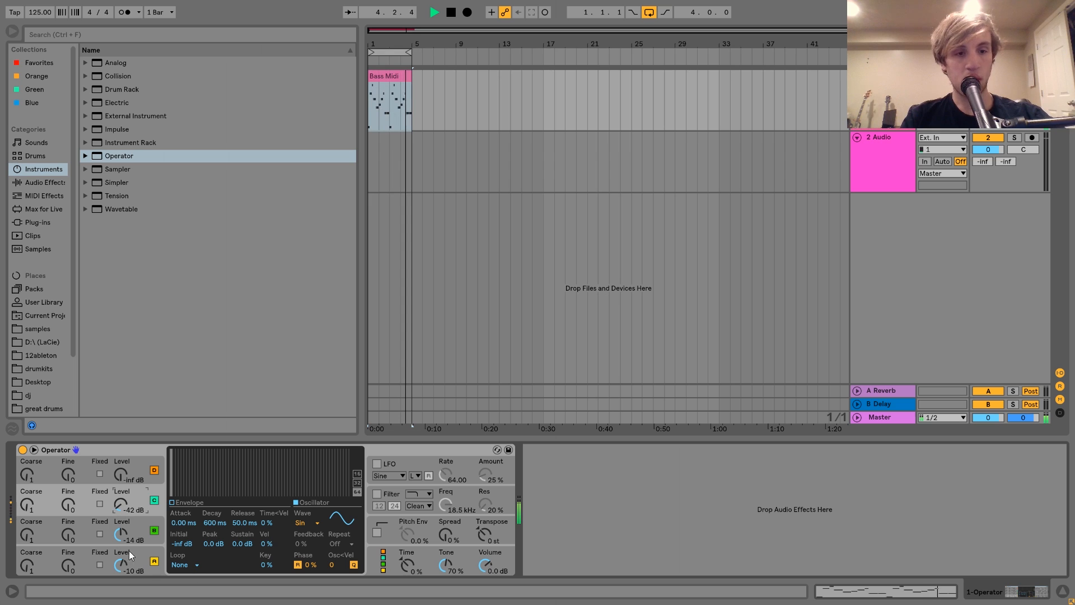
key(space)
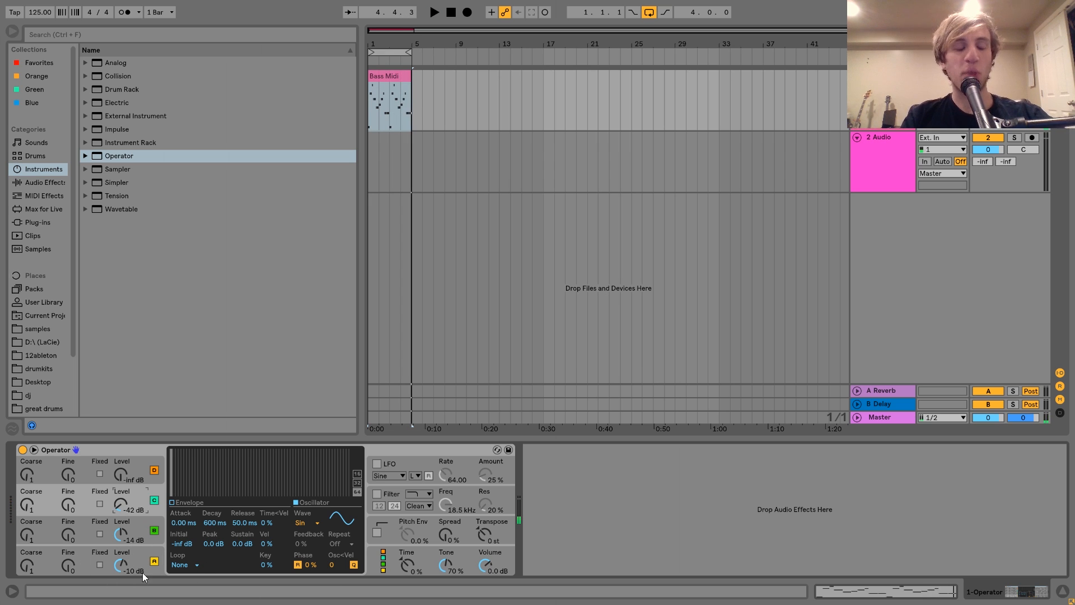
- Set oscillator B's envelope sustain to -12 dB and decay to 1.49 s, and its coarse tuning to 2
click(145, 518)
drag(241, 544, 241, 555)
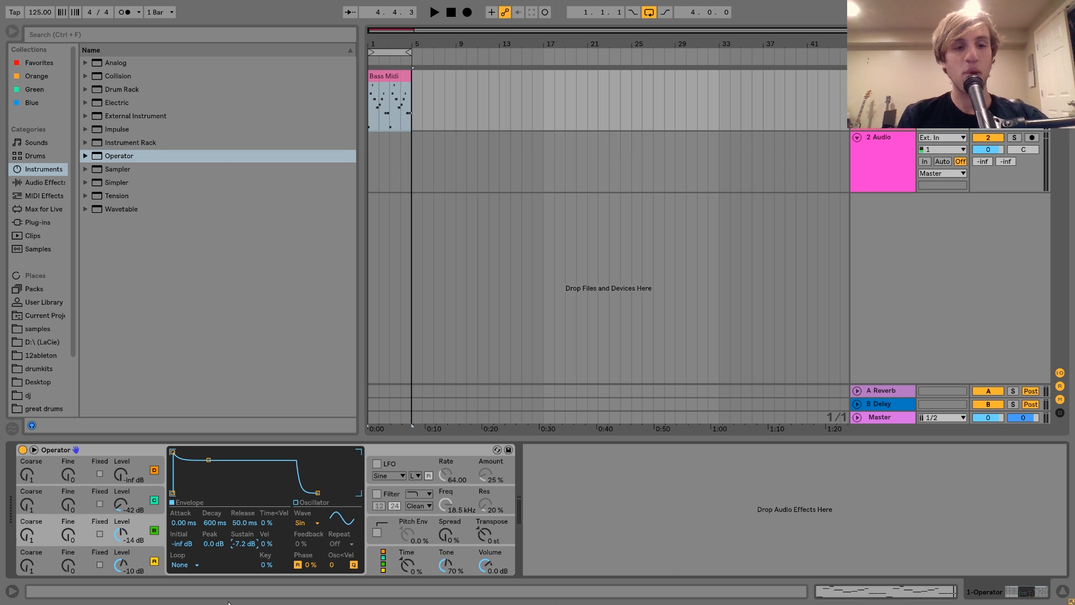
key(space)
drag(252, 544, 252, 557)
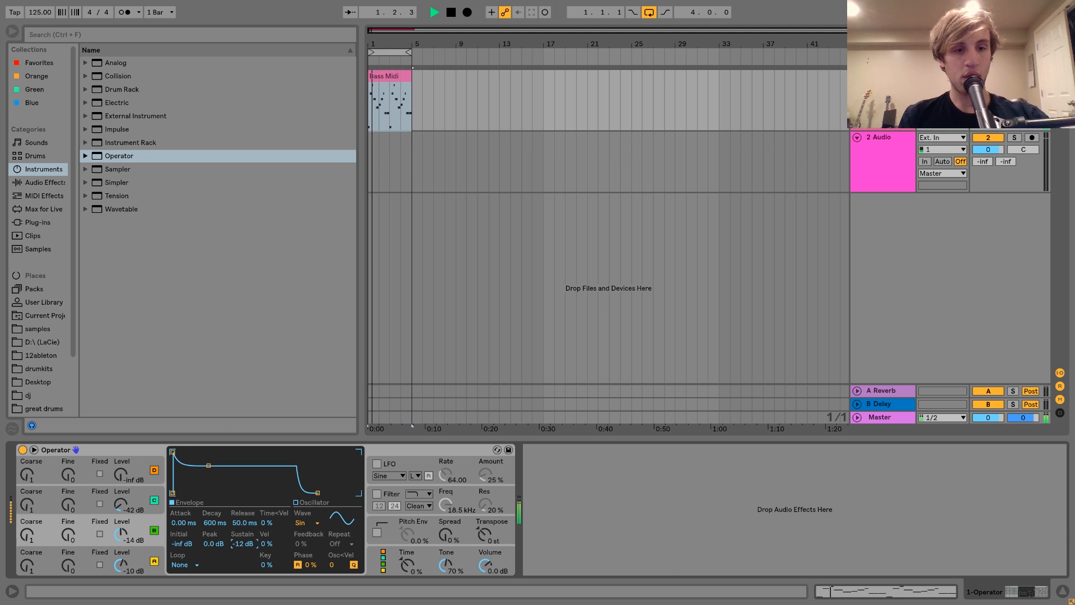
click(214, 522)
drag(215, 522, 215, 503)
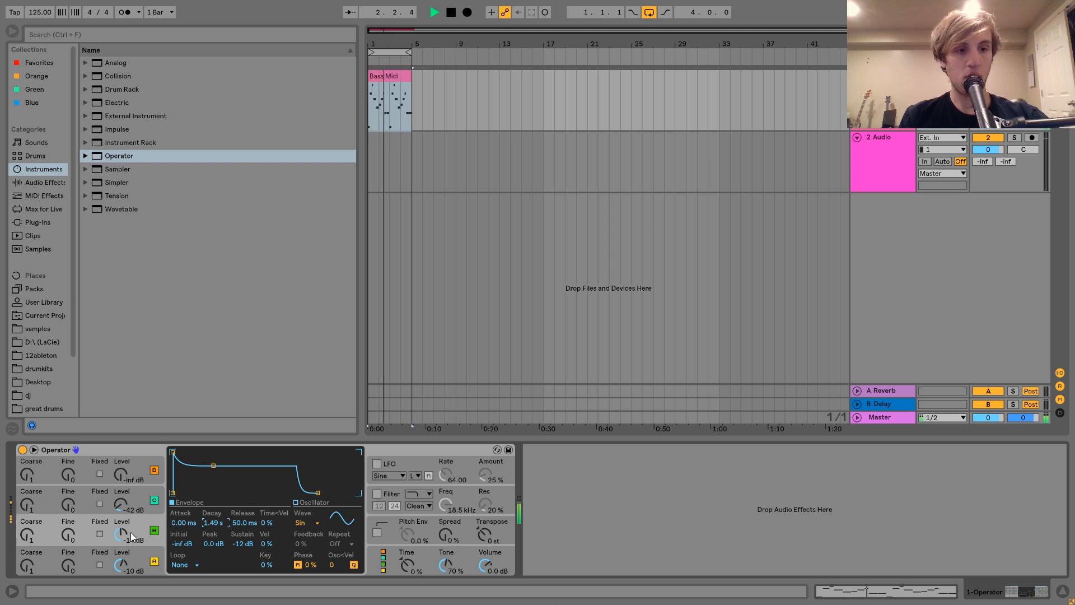
click(27, 536)
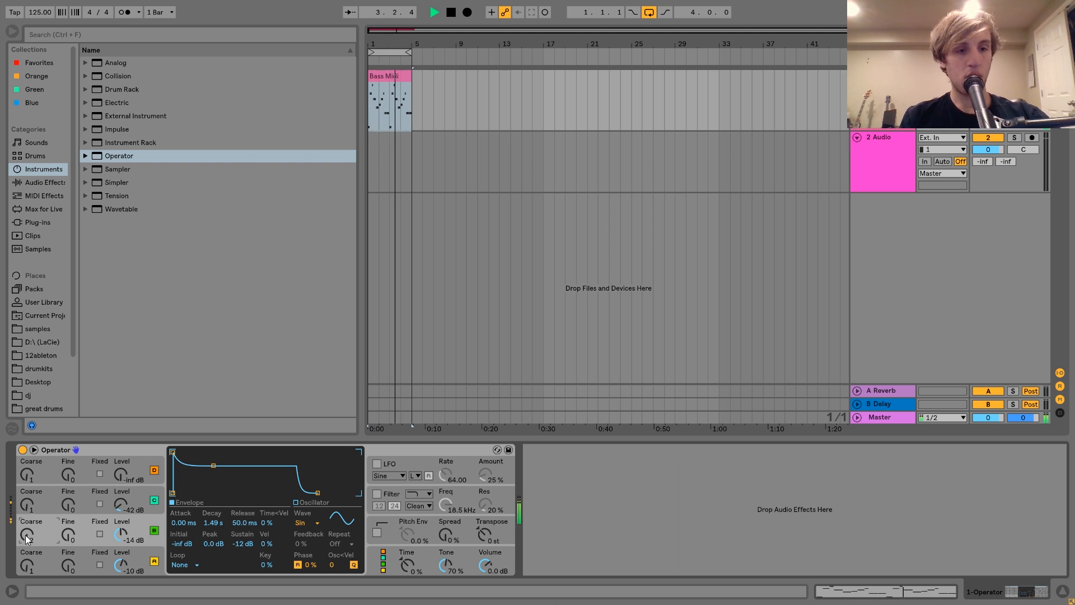
drag(27, 539, 27, 532)
- Set oscillator C's level to -20 dB and its envelope sustain to -18 dB, and stop playback
drag(126, 505, 126, 514)
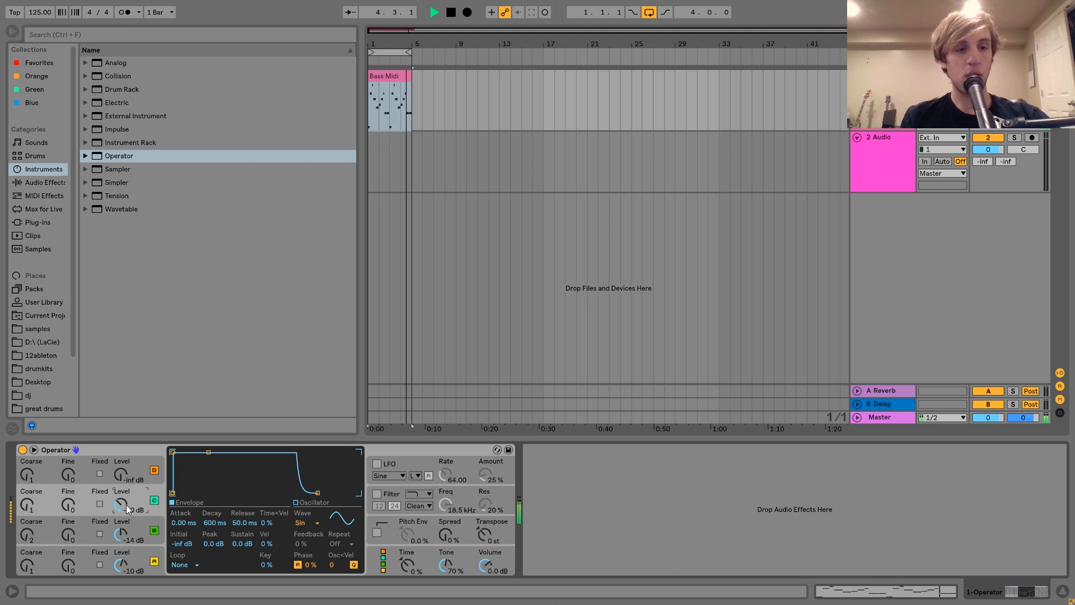
drag(230, 540, 240, 545)
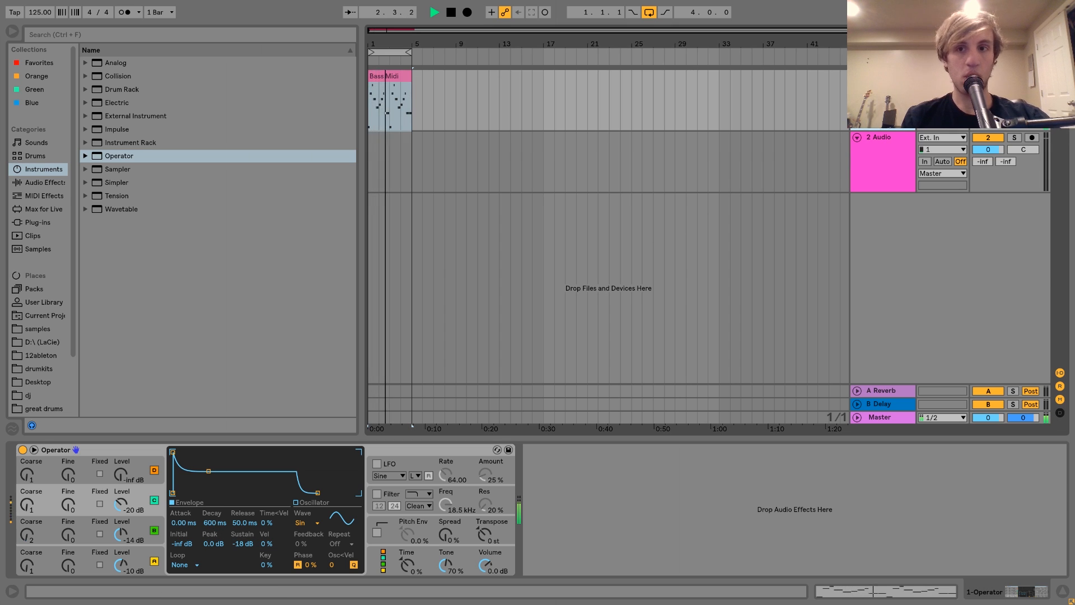
click(448, 452)
key(space)
- Add a MIDI track below the bass track and expand the MIKE_VALE_TECH_HOUSE_EDGE folder in the samples place
key(ctrl+shift+t)
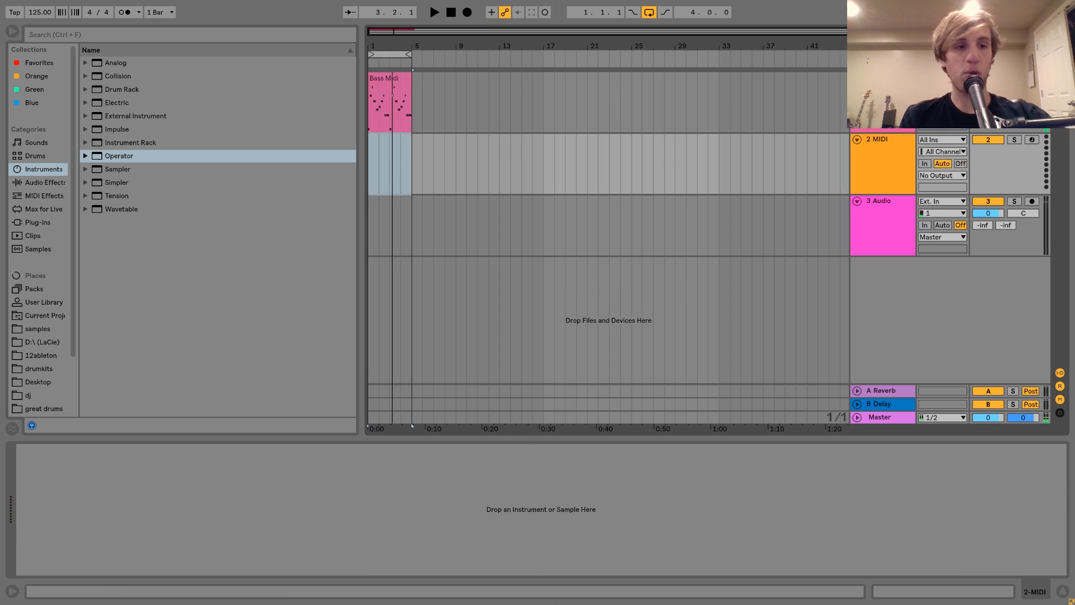
click(41, 329)
scroll(228, 344, down, 20)
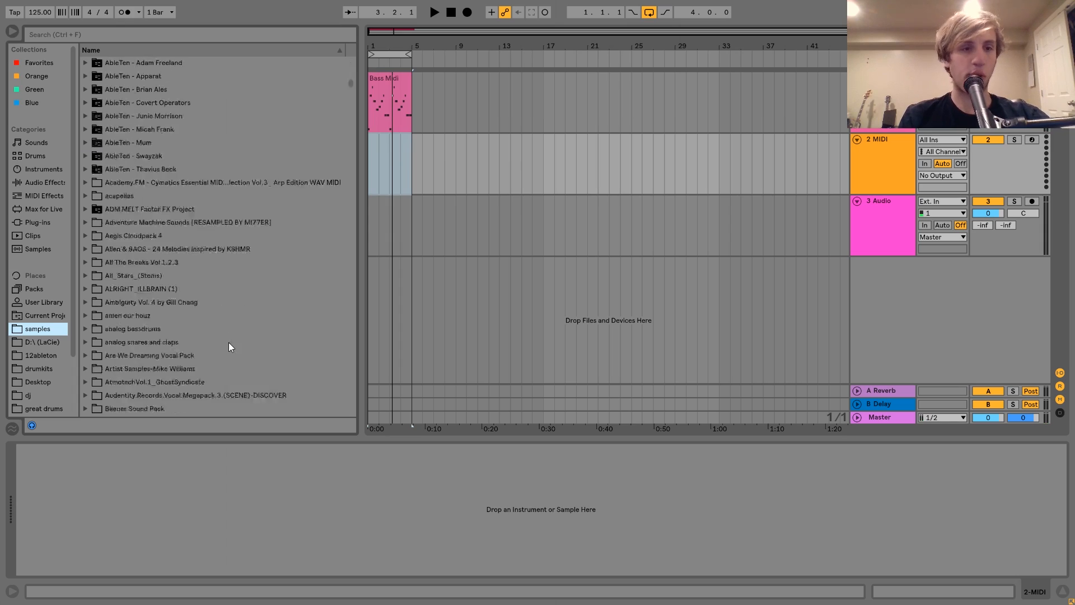
scroll(228, 342, down, 20)
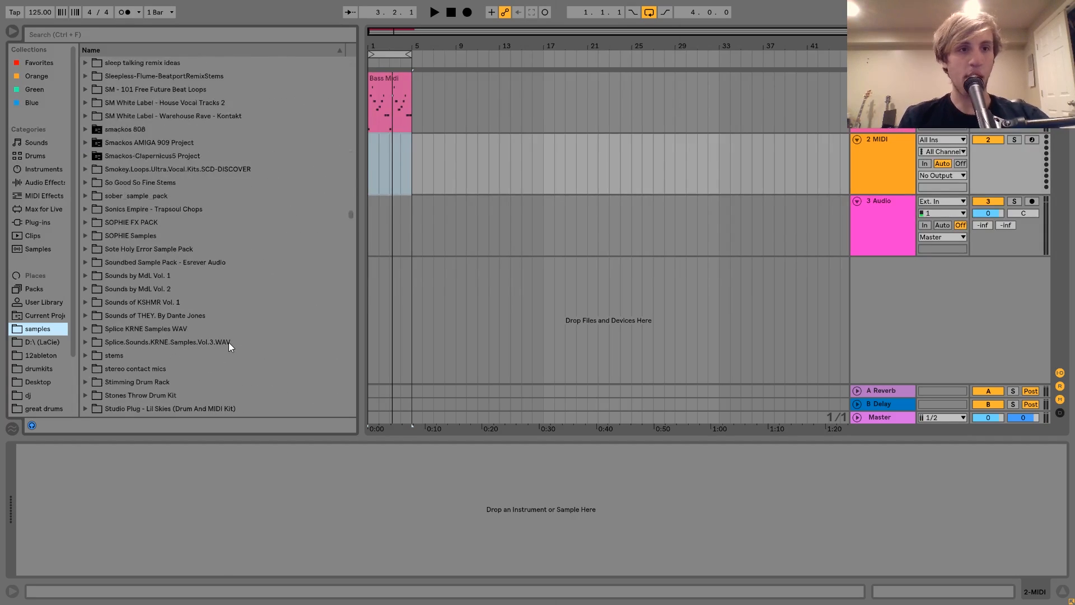
scroll(229, 342, up, 20)
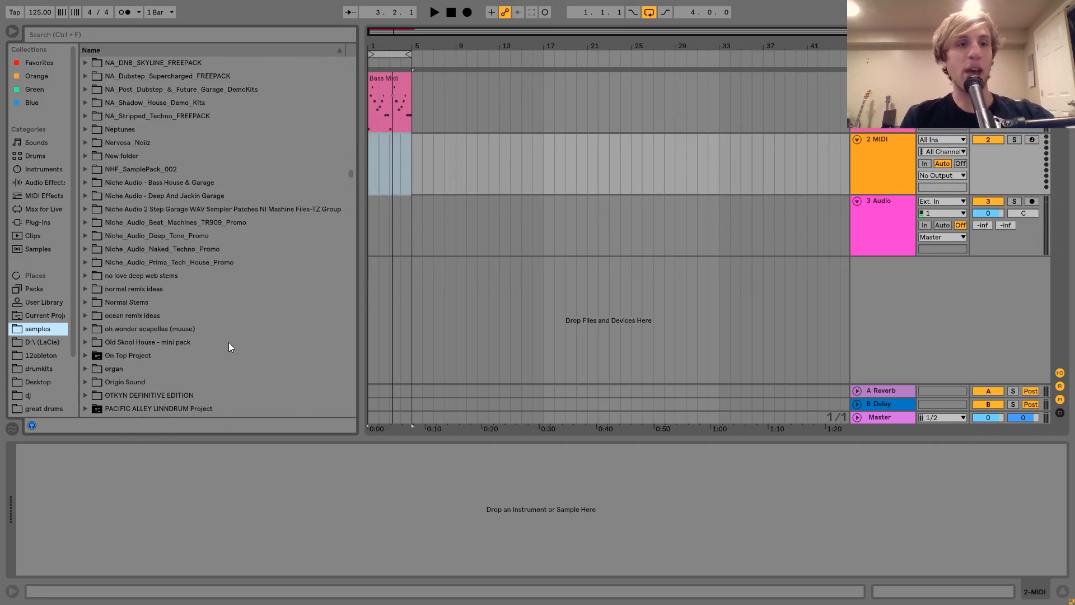
click(151, 212)
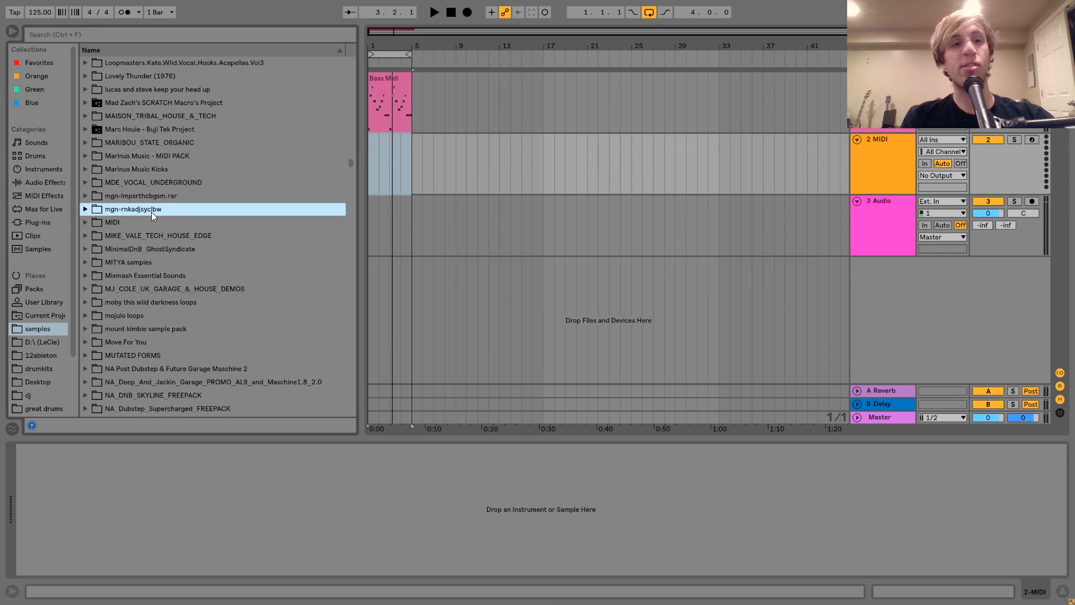
key(Down)
key(Down)
key(Right)
- Expand the MVA_KICKS folder under MVA_SOUNDS_&_FX and MVA_DRUM_HITS
key(Down)
key(Down)
key(Down)
key(Down)
key(Right)
key(Down)
key(Down)
key(Down)
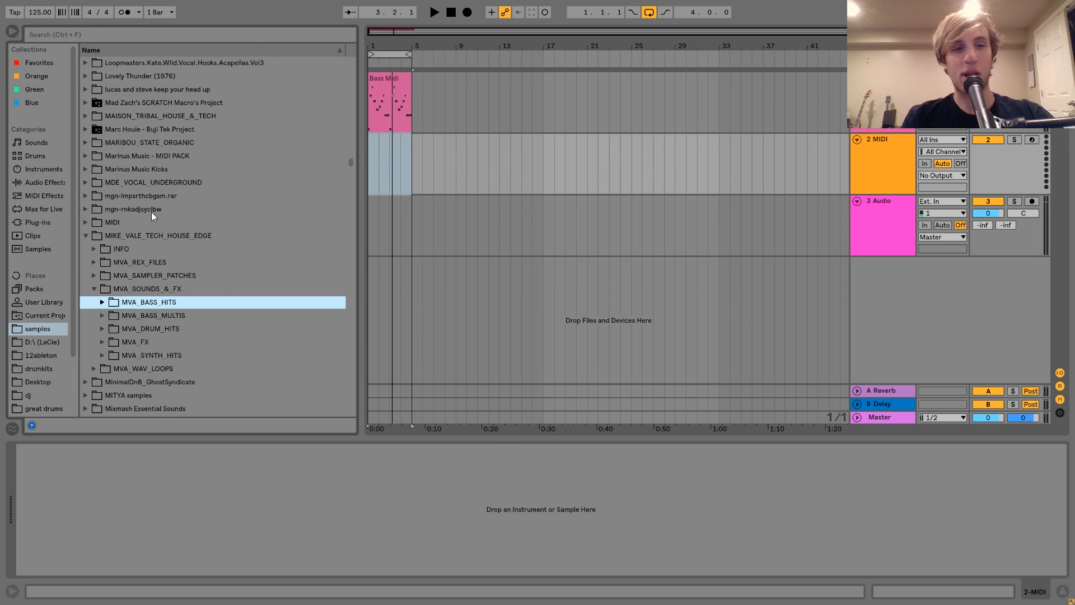
key(Right)
key(Down)
scroll(152, 212, down, 1)
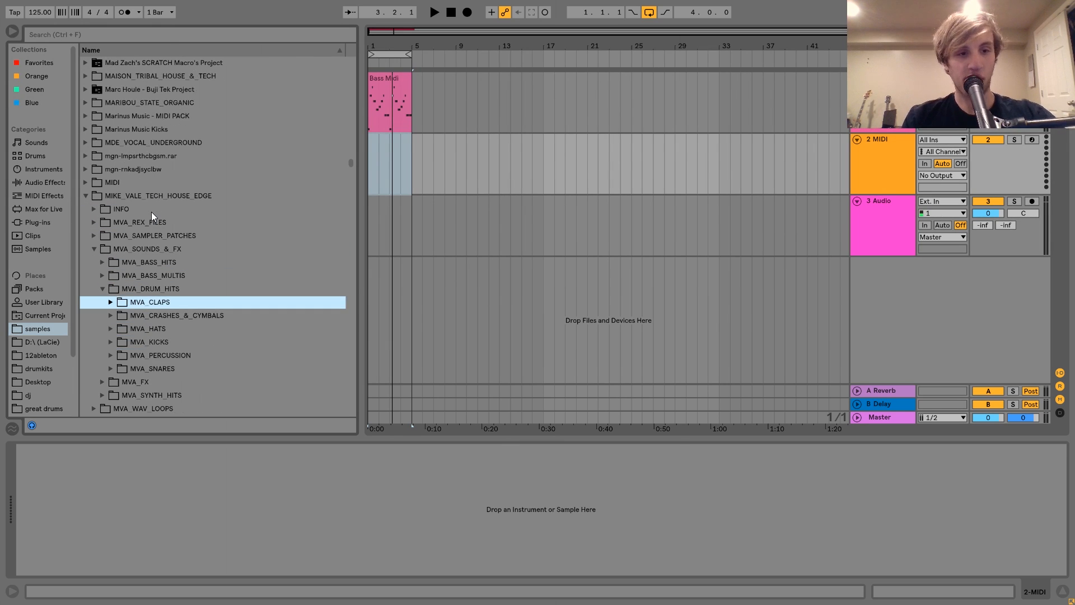
key(Down)
key(Down)
key(Down)
key(Right)
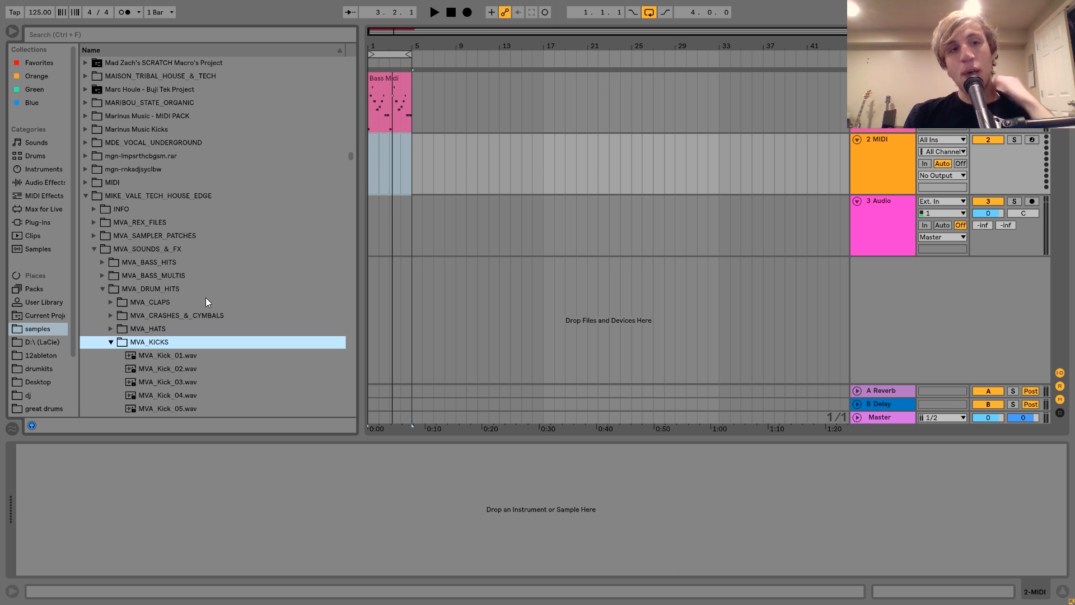
- Audition the kick samples and load MVA_Kick_10.wav onto the new MIDI track
key(Down)
key(Down)
key(Down)
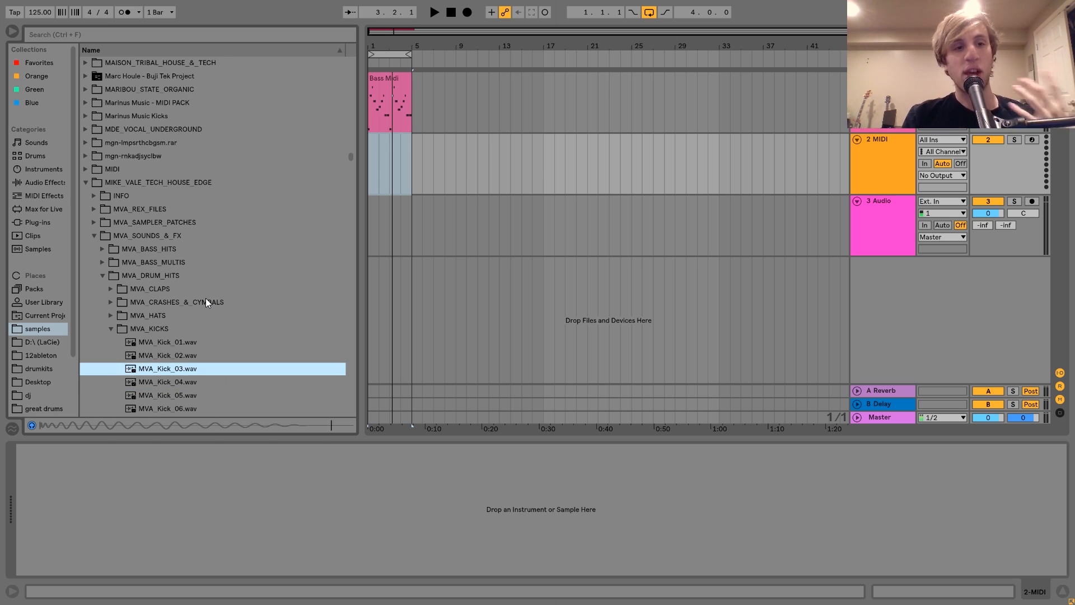
key(Down)
key(Down)
key(Down)
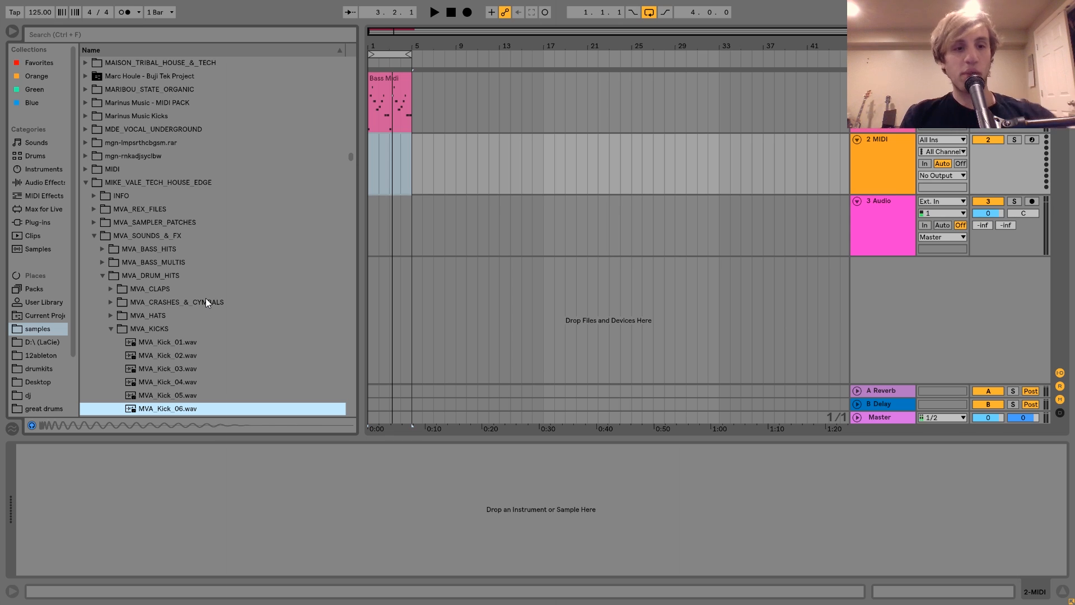
key(Down)
key(Down)
key(Down)
key(Down)
key(Down)
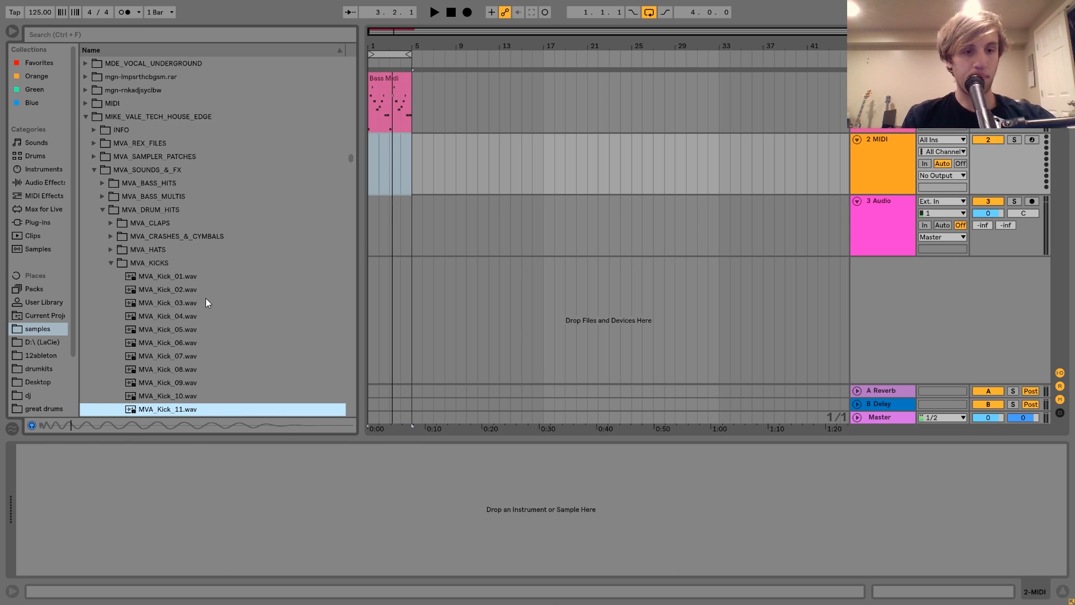
key(Up)
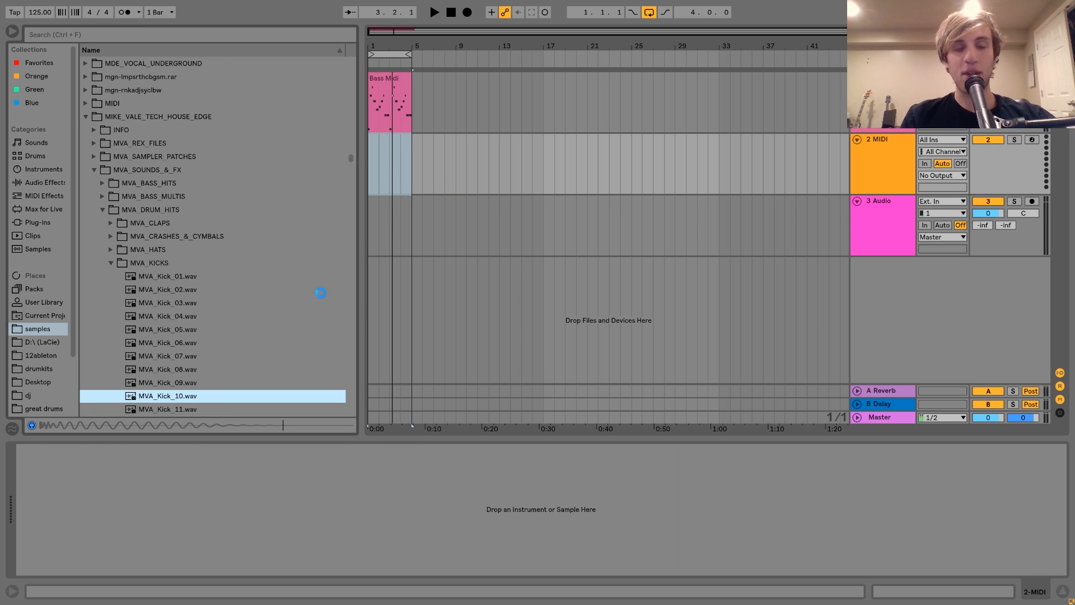
drag(378, 197, 379, 199)
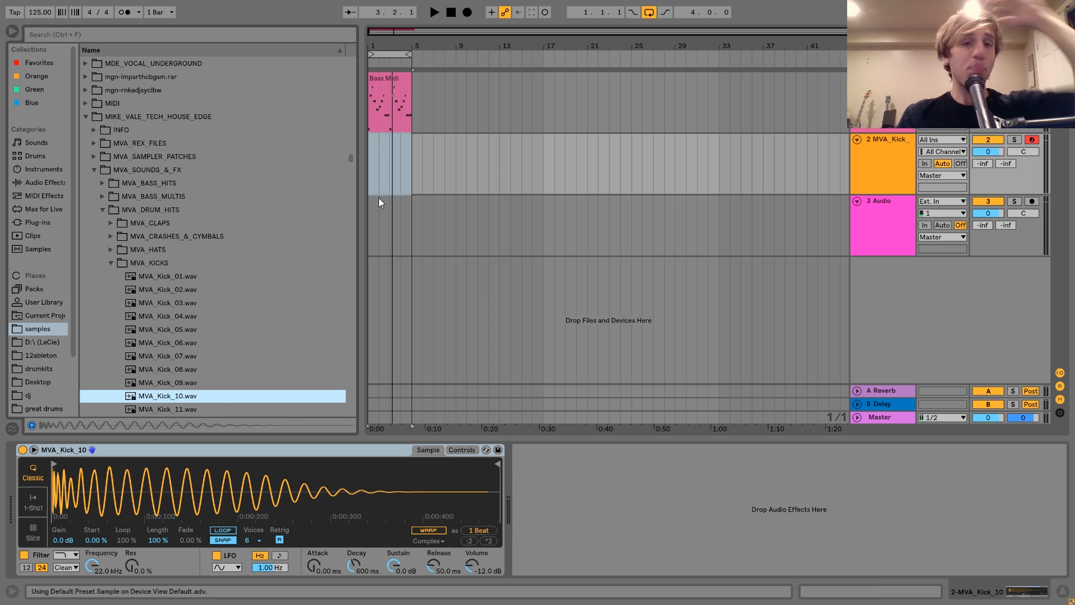
- Create a one-bar MIDI clip at the start of the kick track containing a one-beat C3 note on beat one
click(369, 169)
key(ctrl+shift+m)
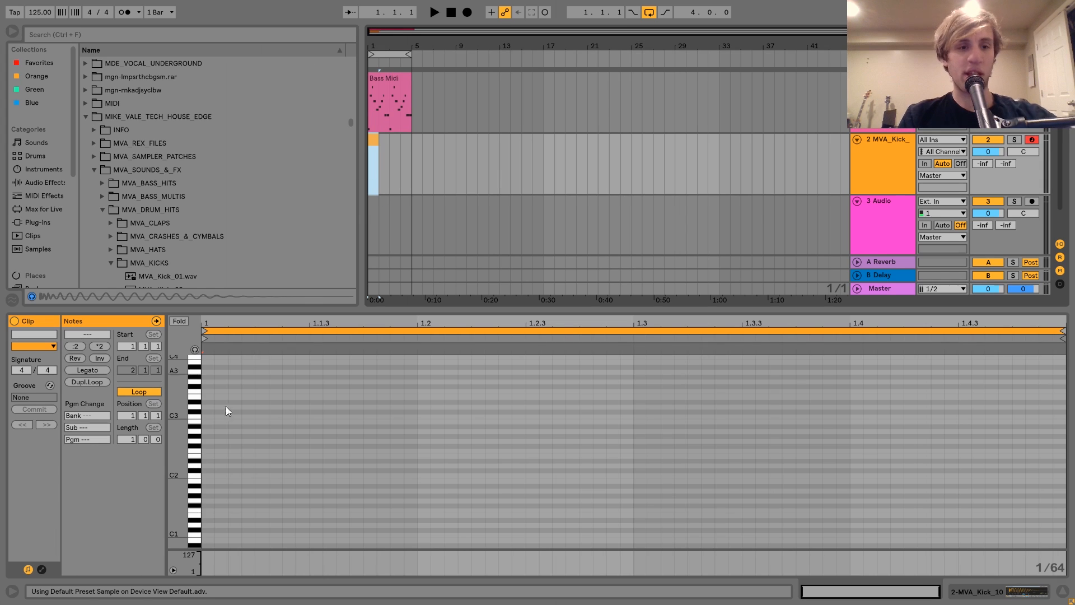
double_click(210, 414)
key(shift+Right)
key(shift+Right)
key(shift+Right)
key(shift+Right)
key(shift+Right)
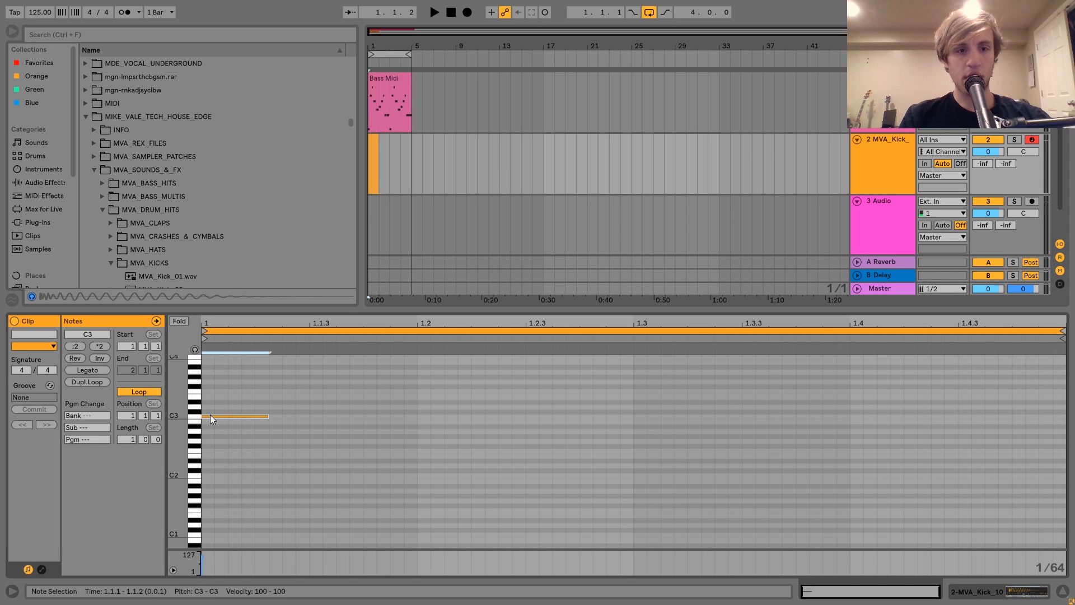
key(shift+Right)
key(shift+Right)
key(shift+Right)
key(shift+Right)
- Duplicate the C3 note onto every beat of the bar and extend the kick clip to four bars
key(ctrl+d)
key(ctrl+d)
key(ctrl+d)
key(ctrl+d)
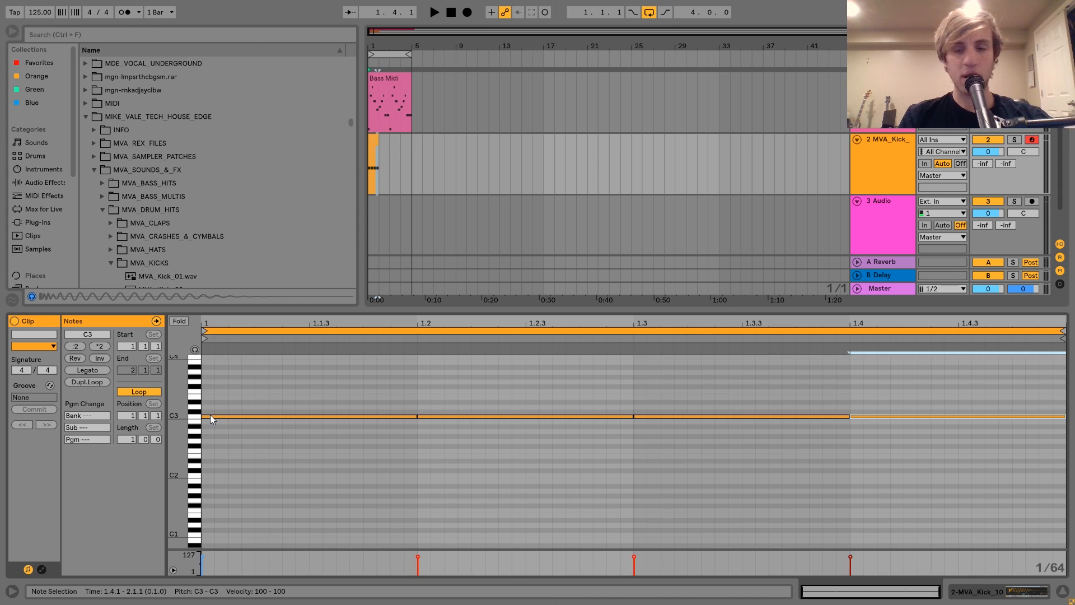
drag(378, 143, 408, 142)
- Play the loop and lower the kick track's volume to -6.1 dB
key(space)
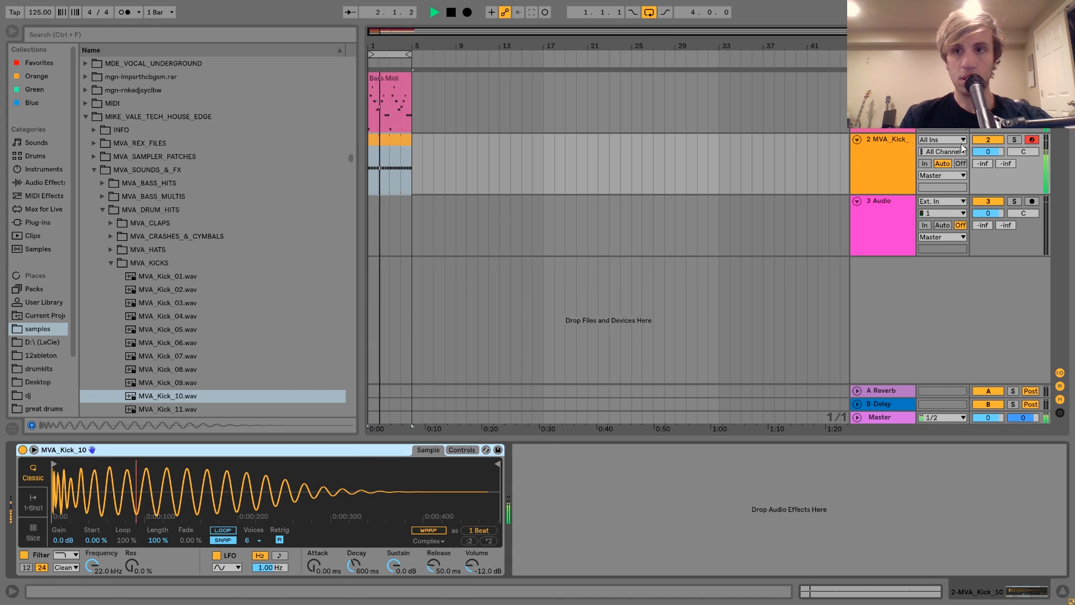
drag(988, 152, 988, 155)
click(876, 173)
key(space)
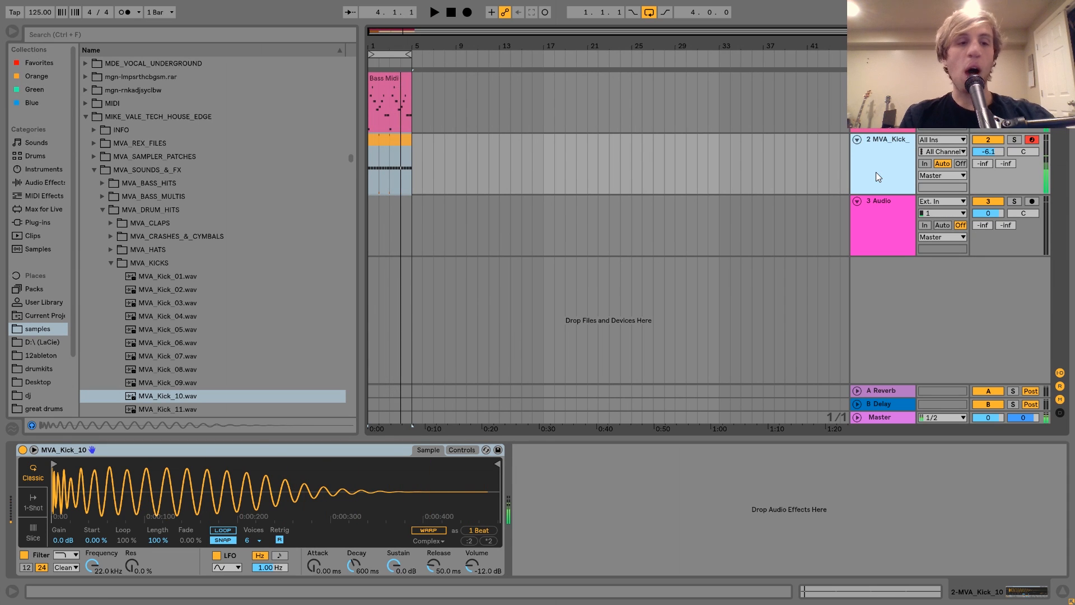
- Audition more kick samples from number 11 onward and load MVA_Kick_21.wav onto the kick track
scroll(256, 315, down, 2)
click(185, 306)
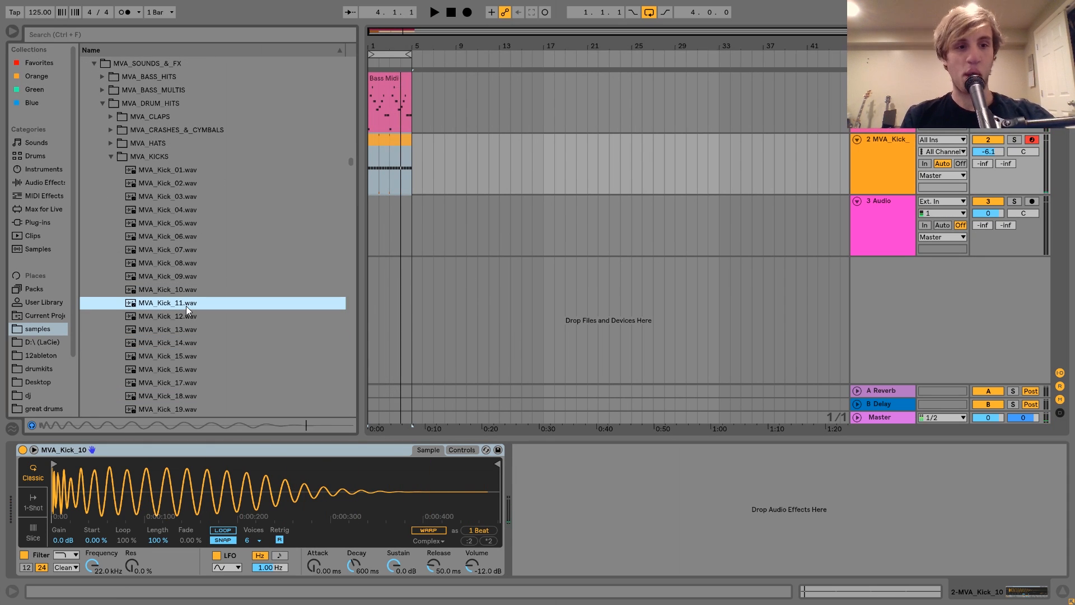
key(Down)
key(Down)
key(Down)
key(Down)
key(Down)
key(Down)
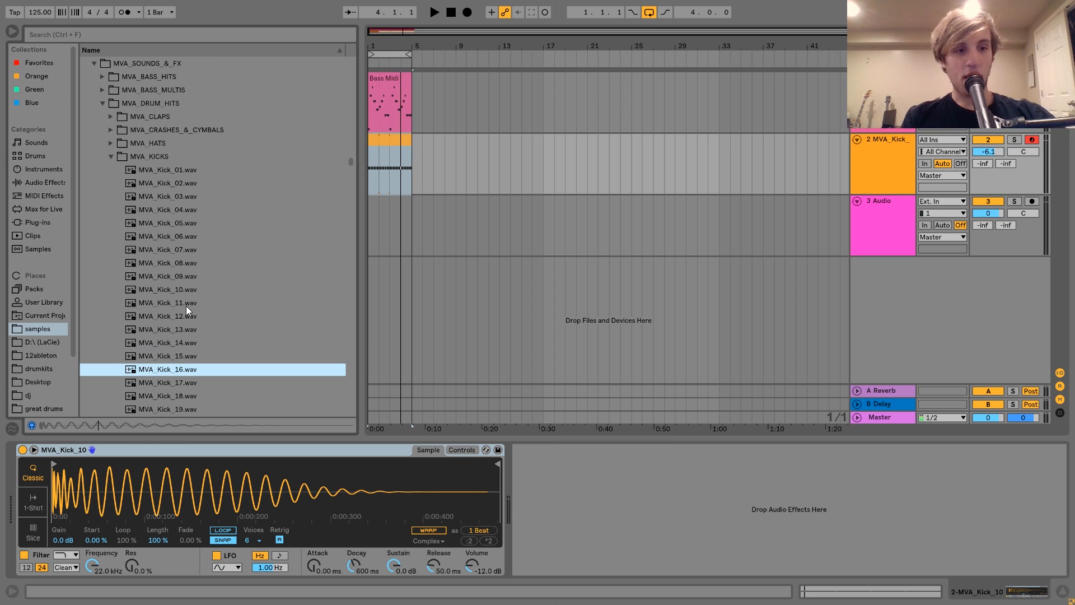
key(Down)
key(Down)
key(Down)
key(Down)
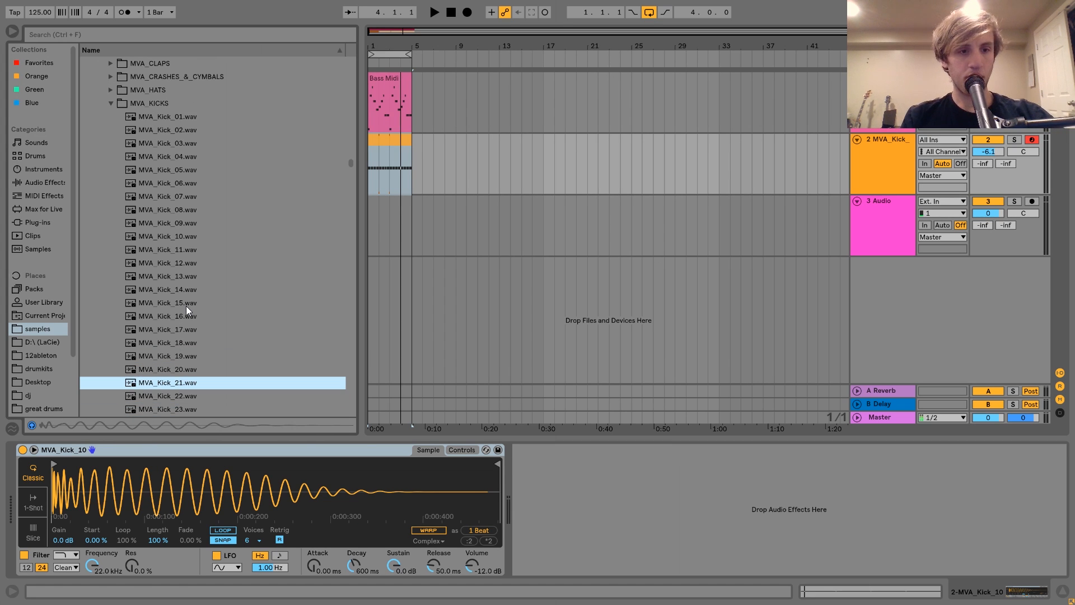
key(Return)
- Play the loop, set the kick track's volume to -3.7 dB and solo the track
key(space)
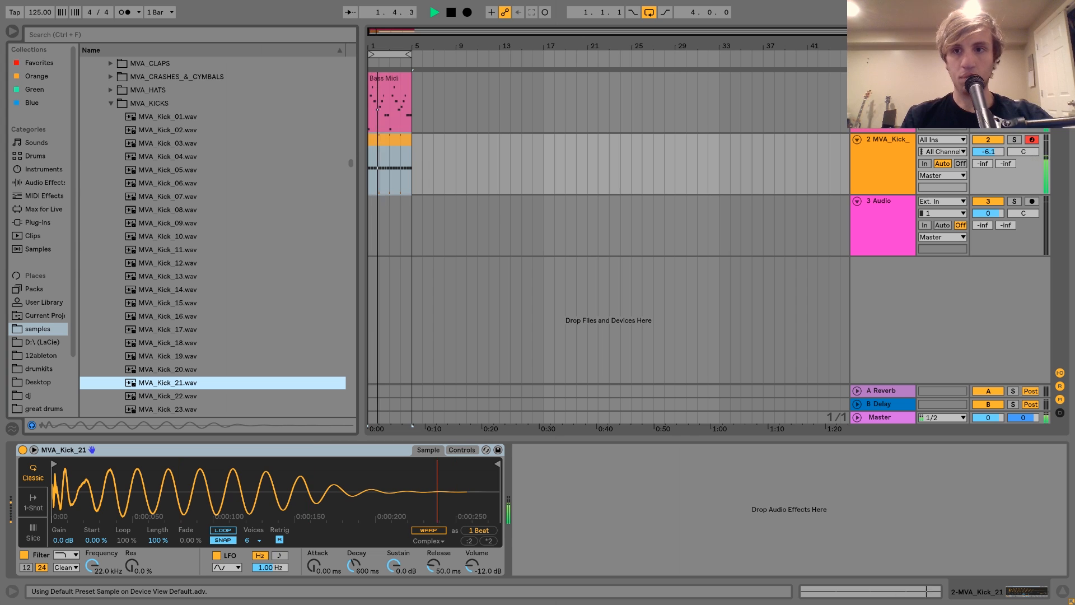
drag(988, 152, 988, 144)
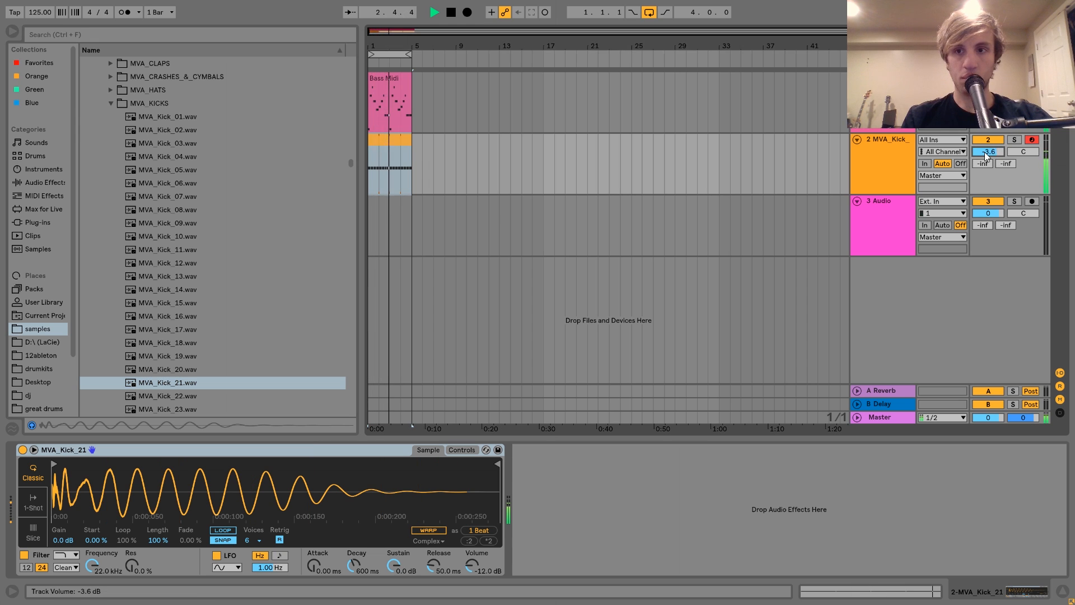
click(1014, 139)
- Enable the kick sampler's pitch envelope with an amount of +24 st and set its decay to 134 ms during playback
click(461, 450)
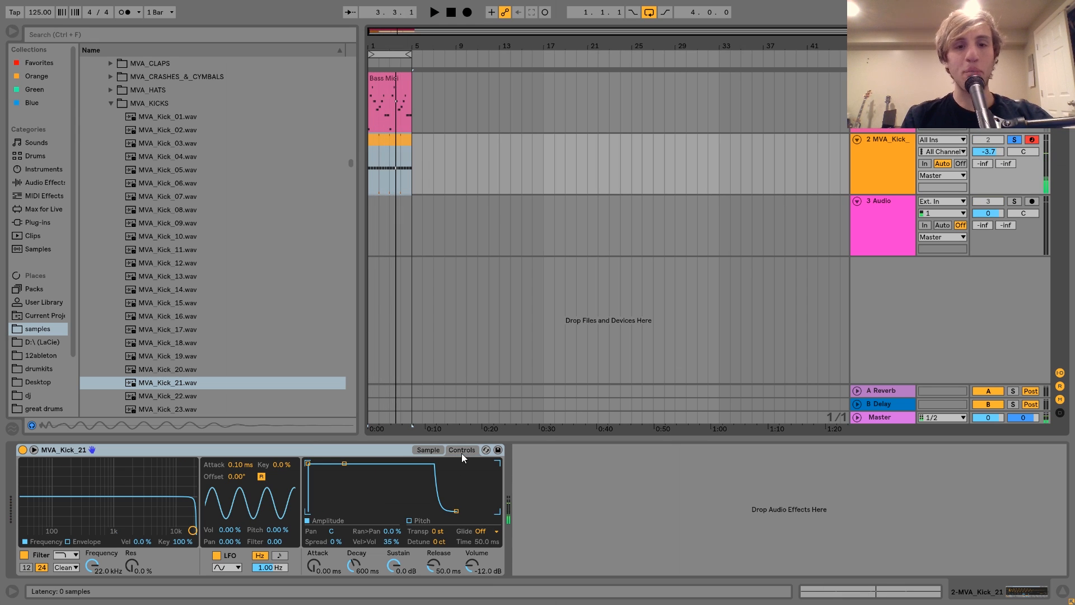
click(409, 520)
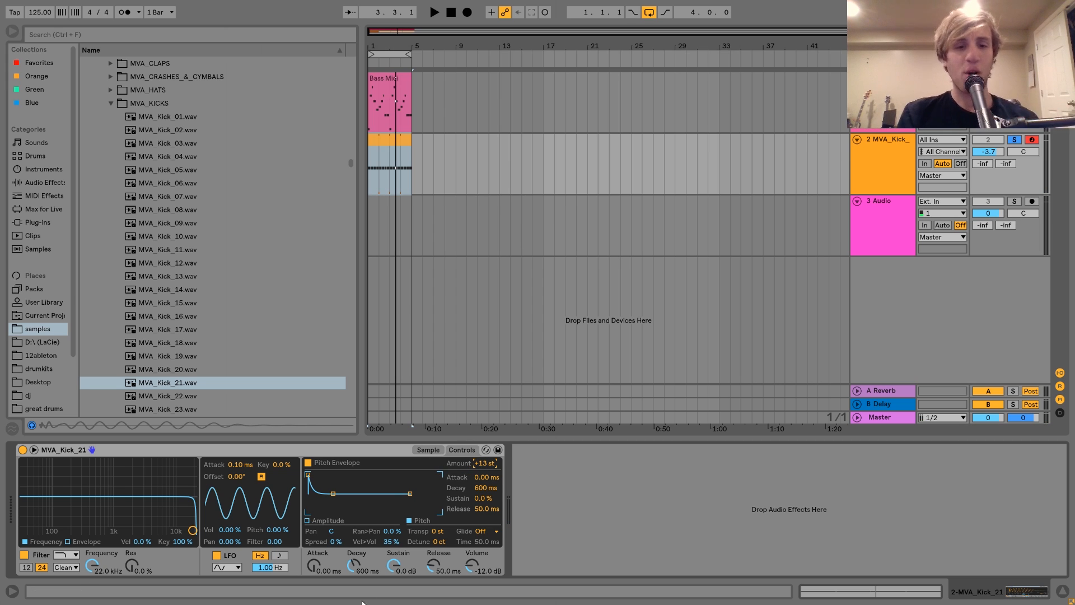
click(307, 520)
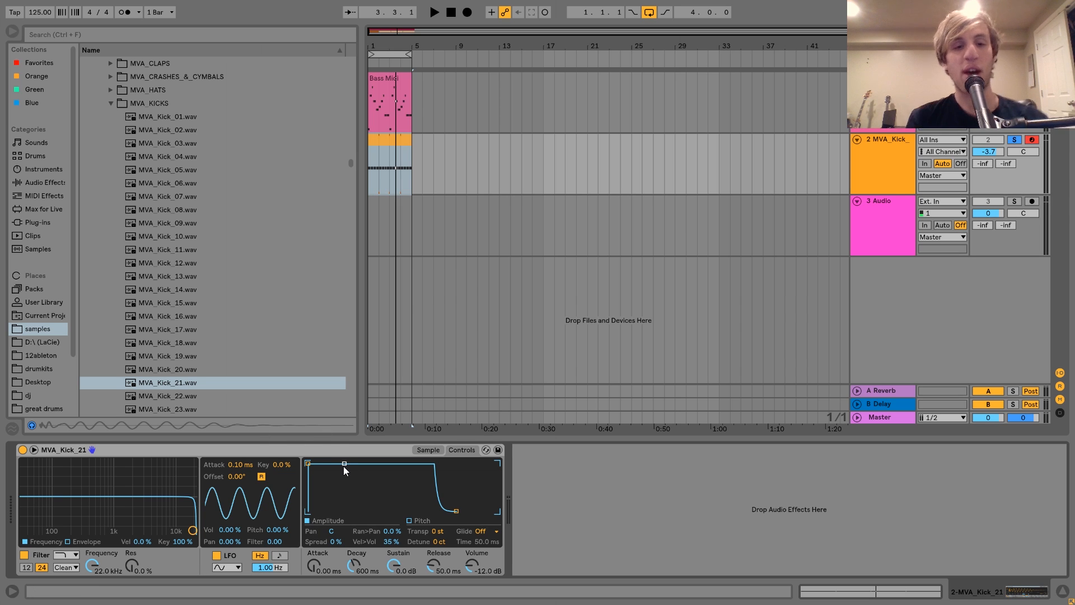
click(420, 521)
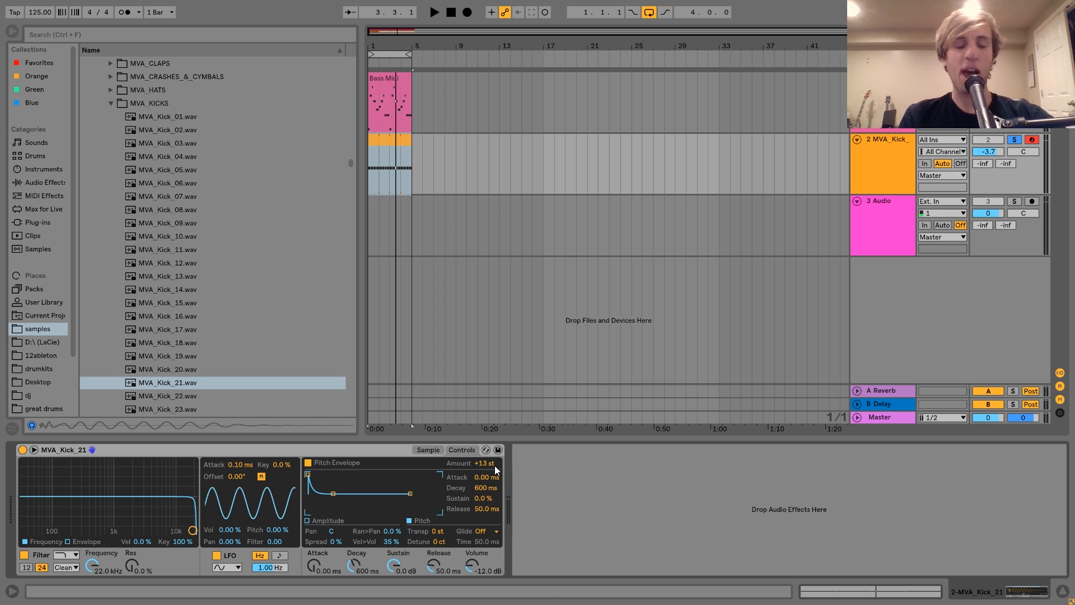
key(space)
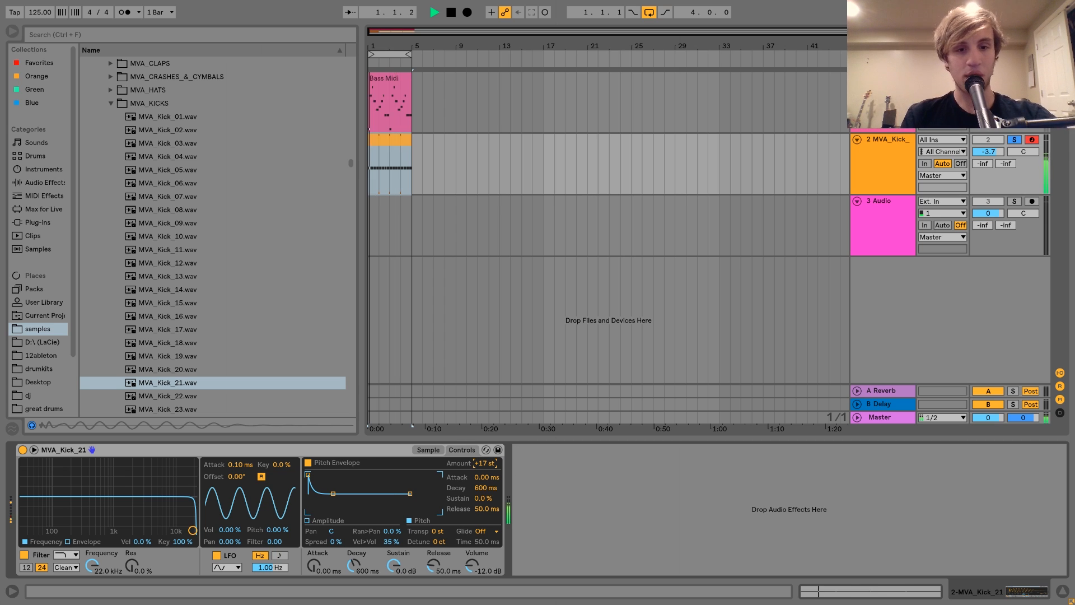
drag(486, 490, 486, 504)
- Unsolo the kick track, set the bass track's volume to -1.9 dB and stop playback
click(992, 143)
click(1013, 140)
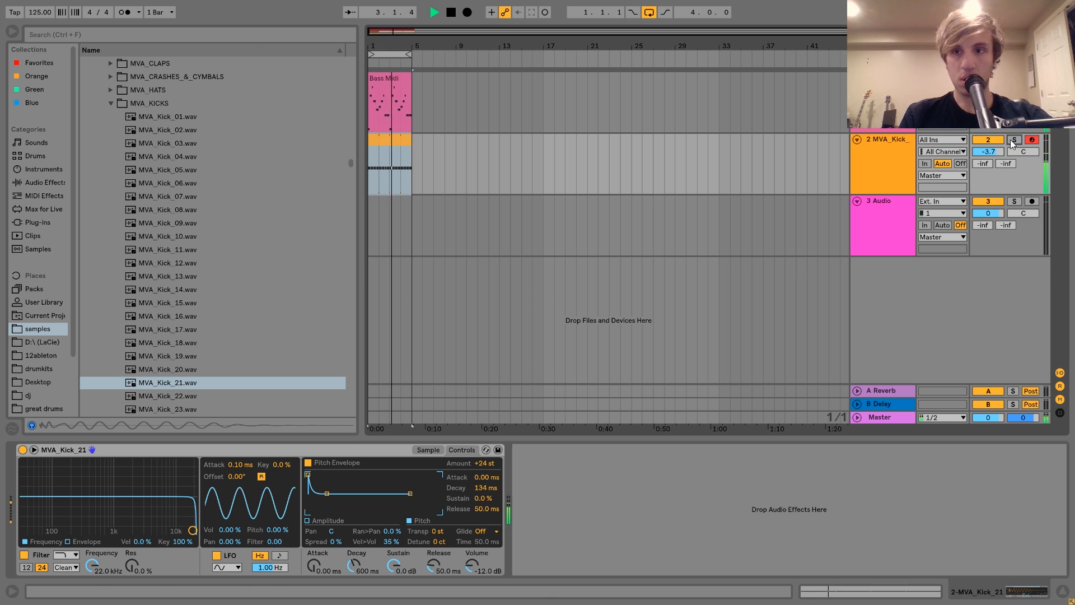
drag(988, 90, 988, 90)
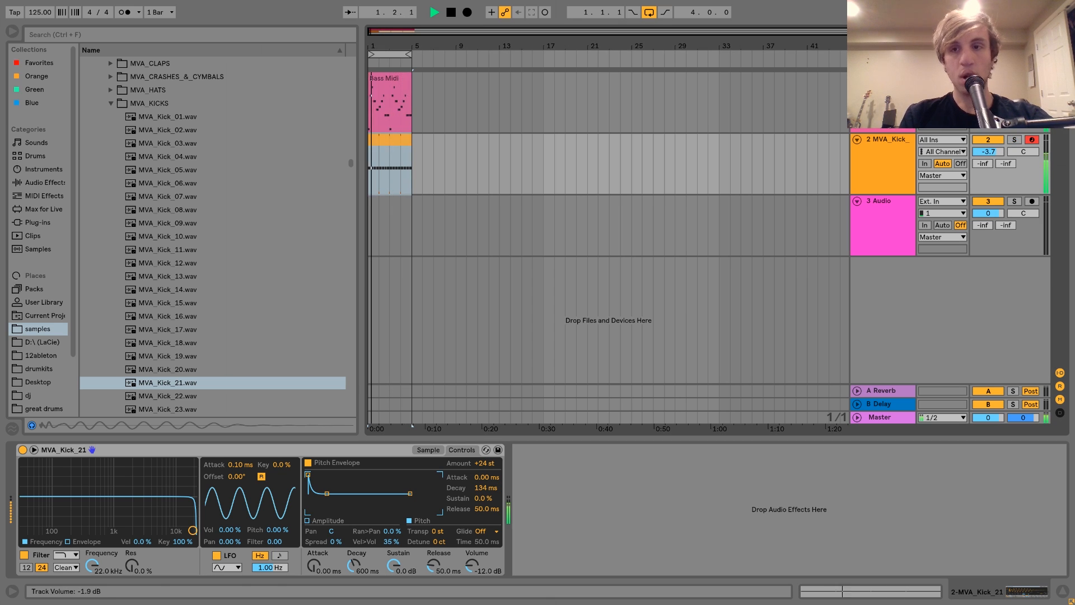
key(space)
- Add a Compressor after Operator on the bass track and expand its sidechain section
click(883, 93)
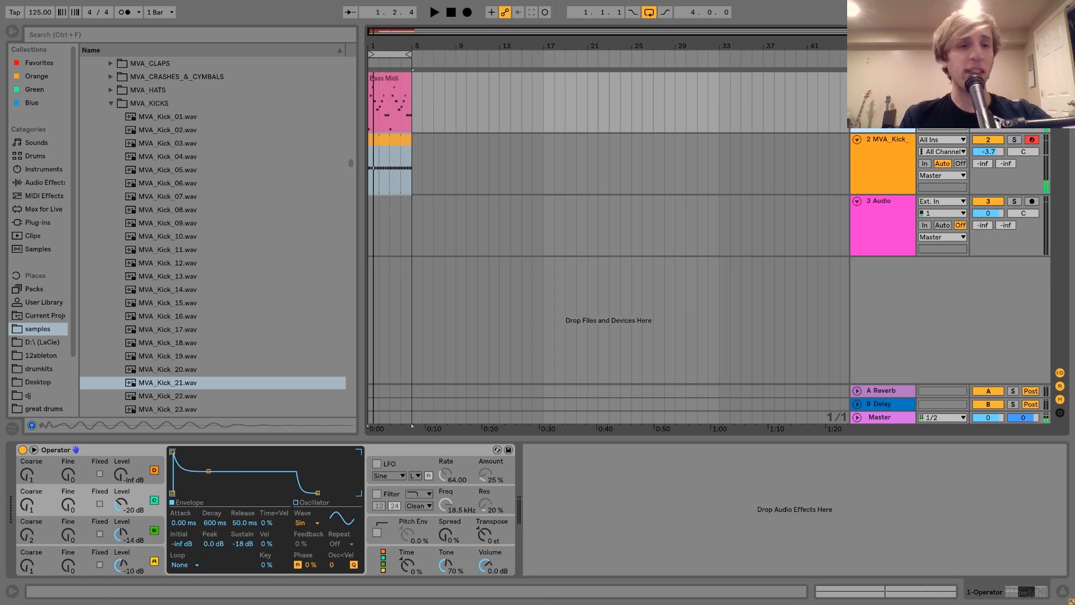
click(43, 183)
click(130, 155)
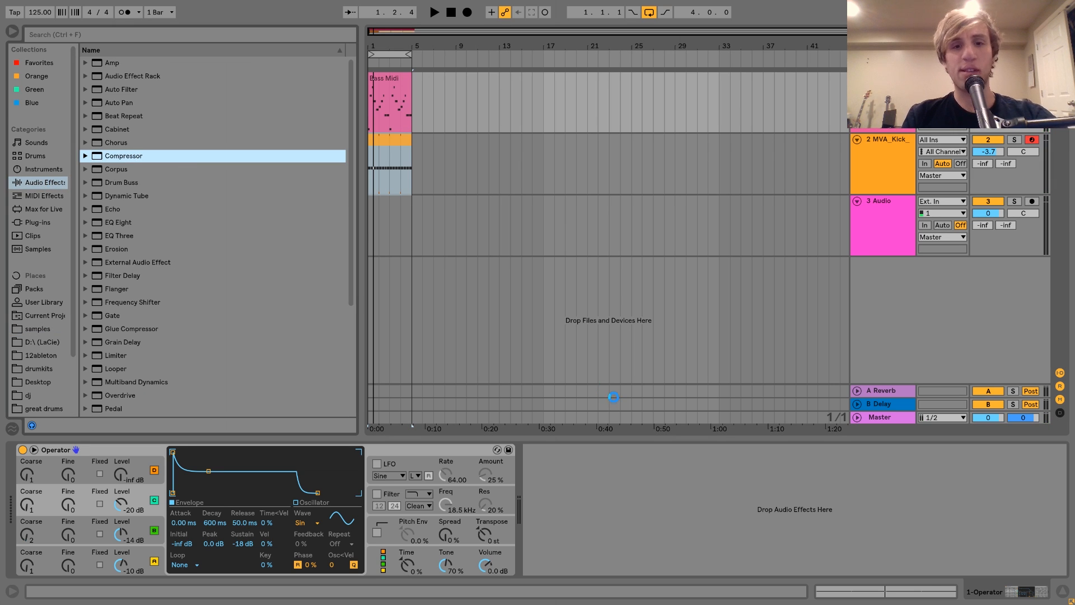
click(540, 450)
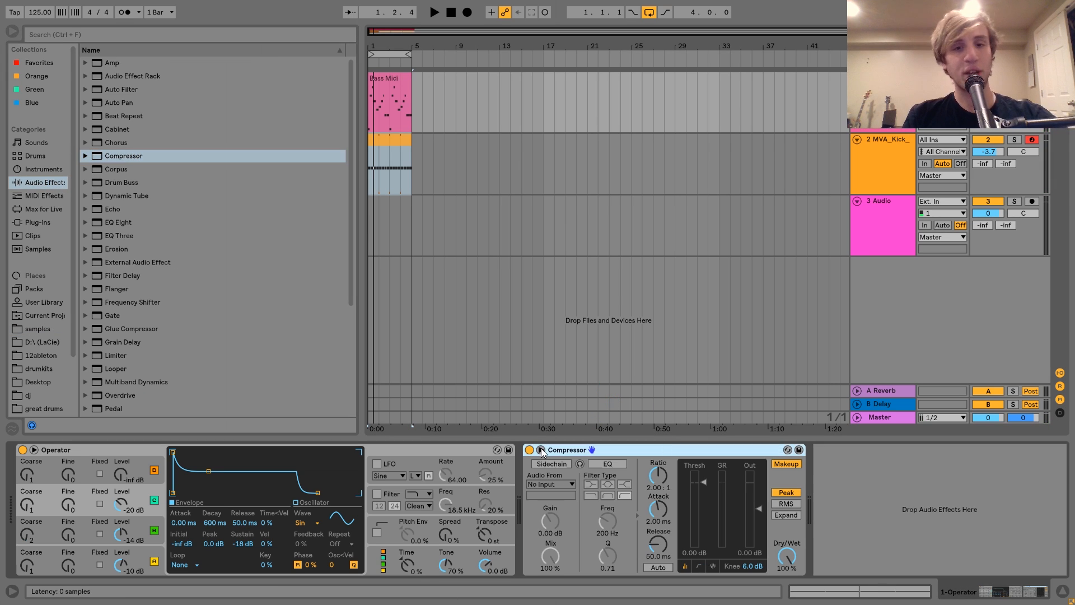
- Sidechain the bass Compressor from the 2-MVA Kick 21 track and lower its threshold to -35.3 dB while the loop plays
click(544, 464)
click(548, 483)
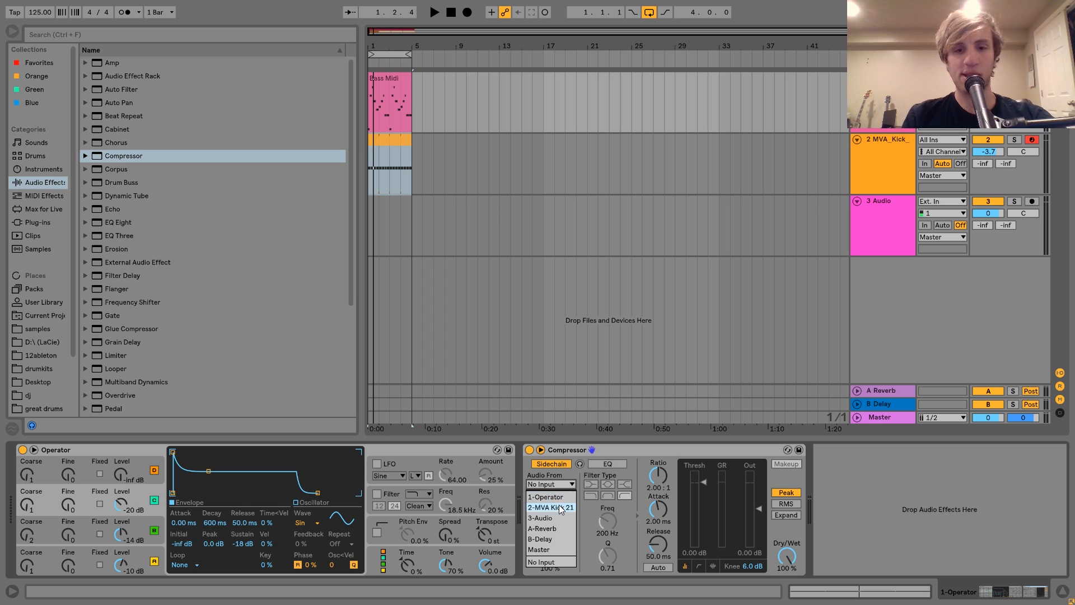
click(551, 507)
key(space)
drag(694, 528, 694, 533)
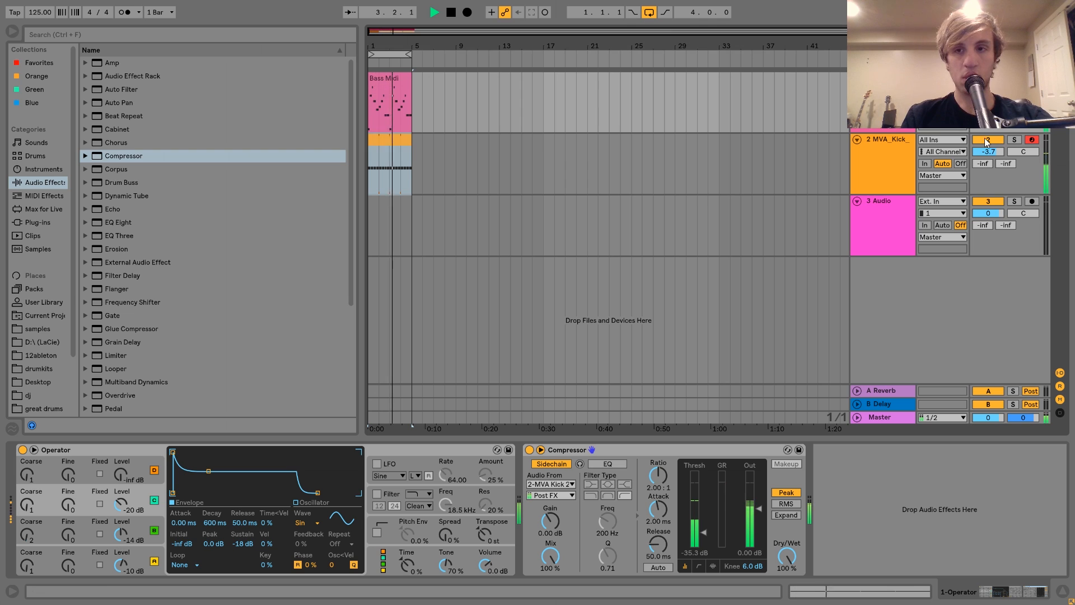
- Set the kick track's volume to -3.2 dB and add a Saturator to it with 6.29 dB drive and a base of 6.19
click(883, 148)
key(space)
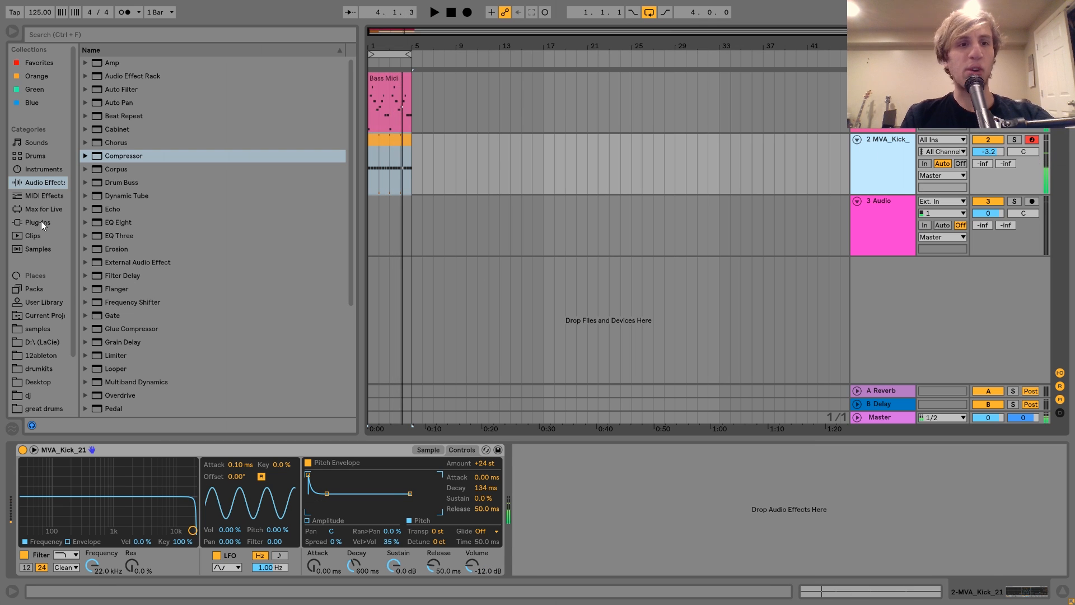
scroll(264, 246, down, 4)
click(121, 328)
drag(120, 328, 529, 469)
key(space)
drag(535, 559, 535, 546)
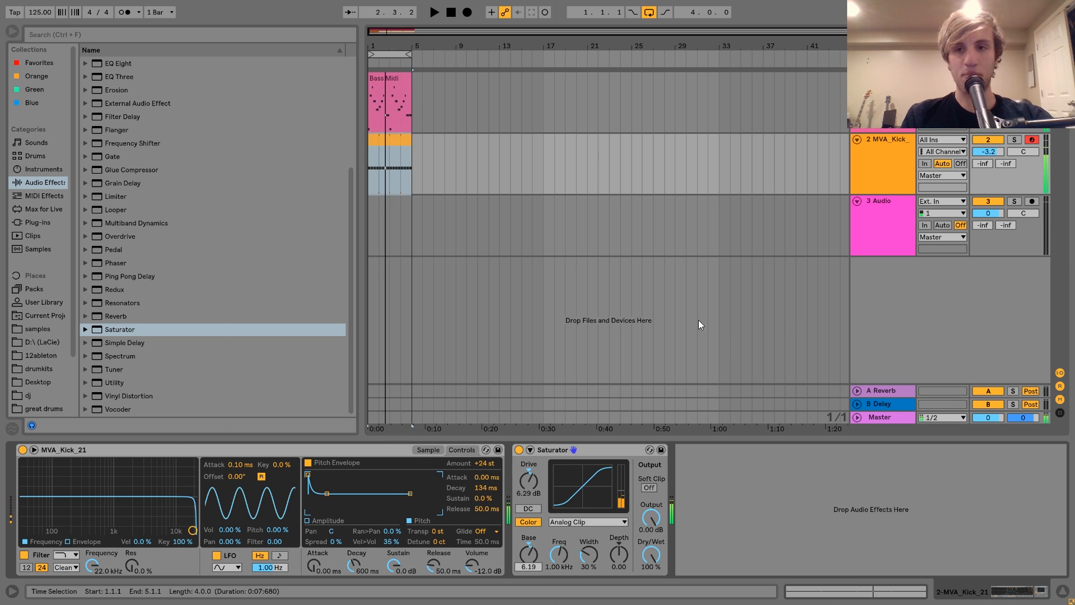
key(space)
- Insert a Saturator between Operator and the Compressor on the bass track, using the Sinoid Fold curve and 2.86 dB drive
click(883, 101)
drag(139, 331, 529, 543)
key(space)
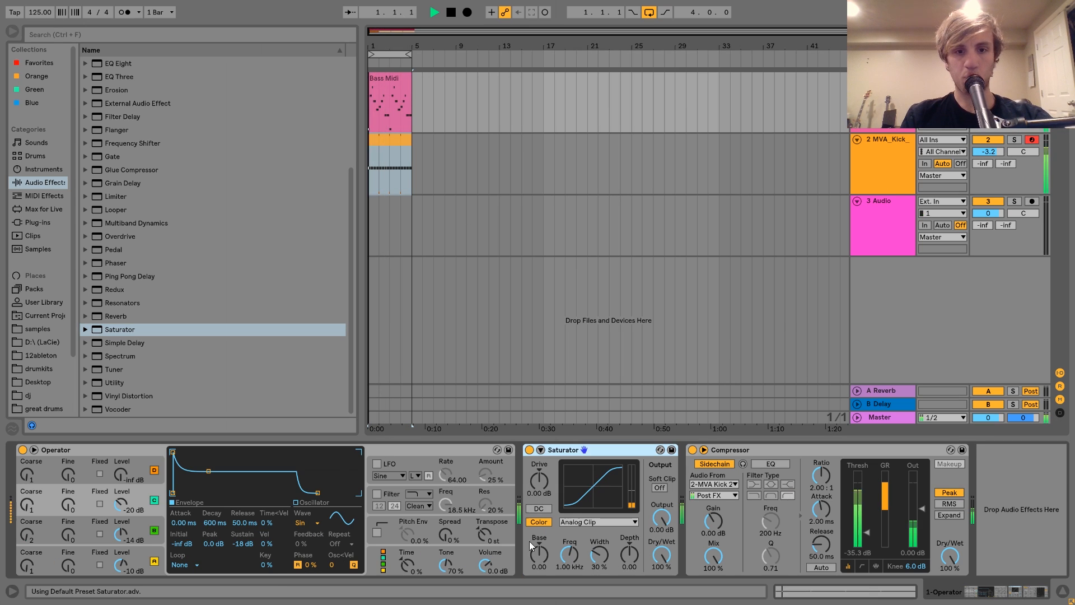
drag(550, 482, 550, 477)
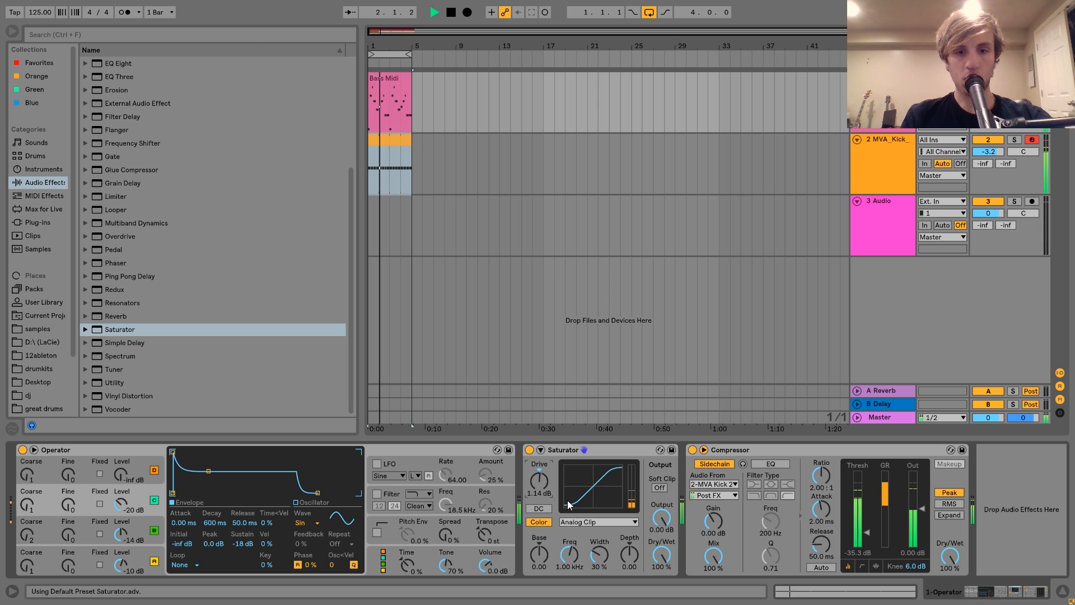
click(583, 523)
click(582, 491)
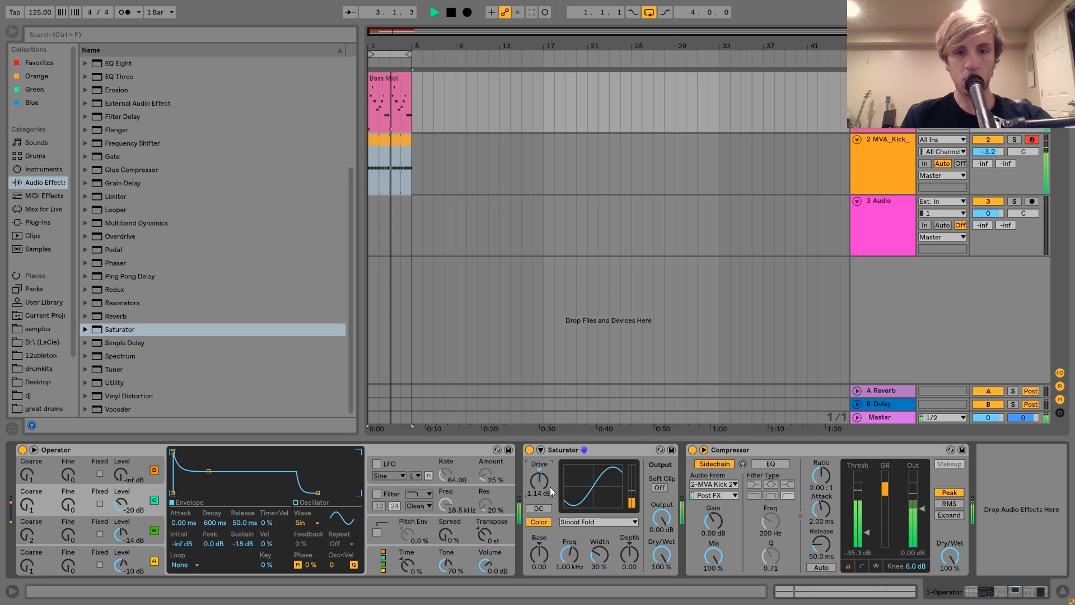
drag(547, 485, 547, 472)
key(space)
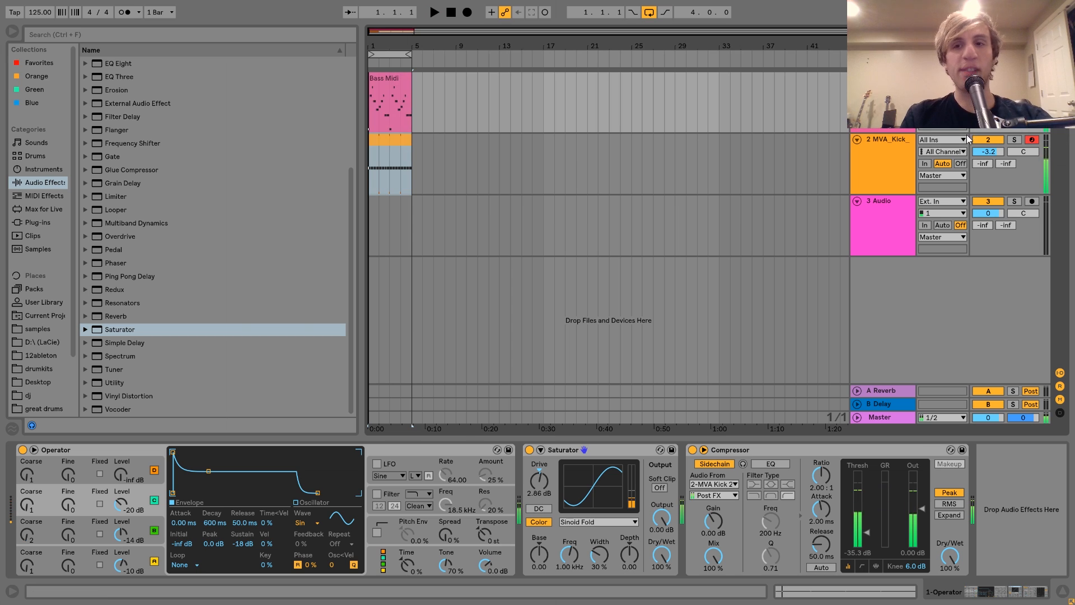
- Insert a new MIDI track below the kick track and load 909 Core Kit.adg onto it
click(878, 162)
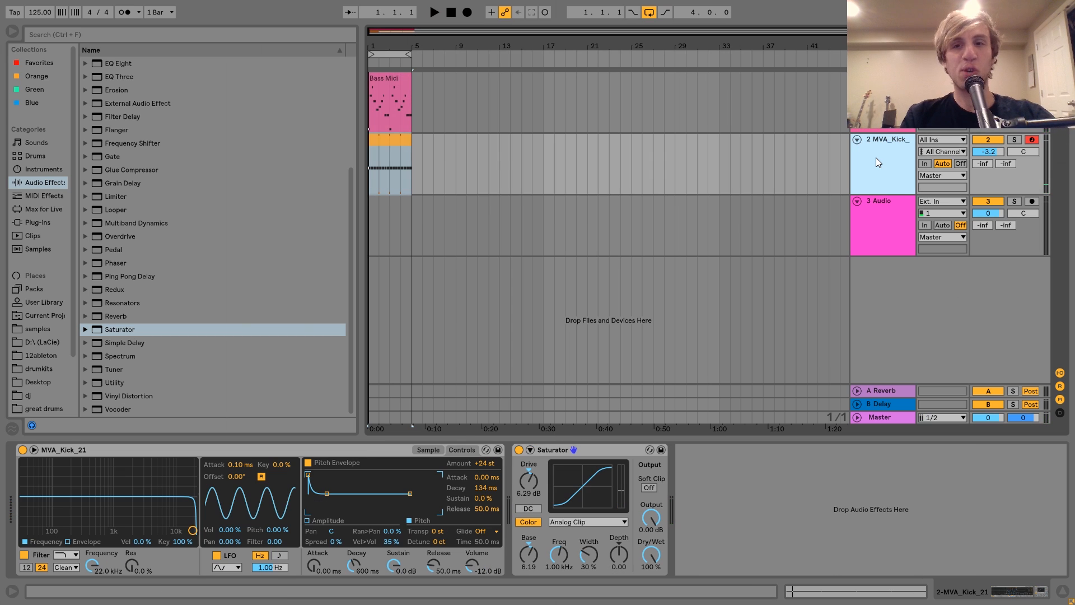
key(ctrl+shift+t)
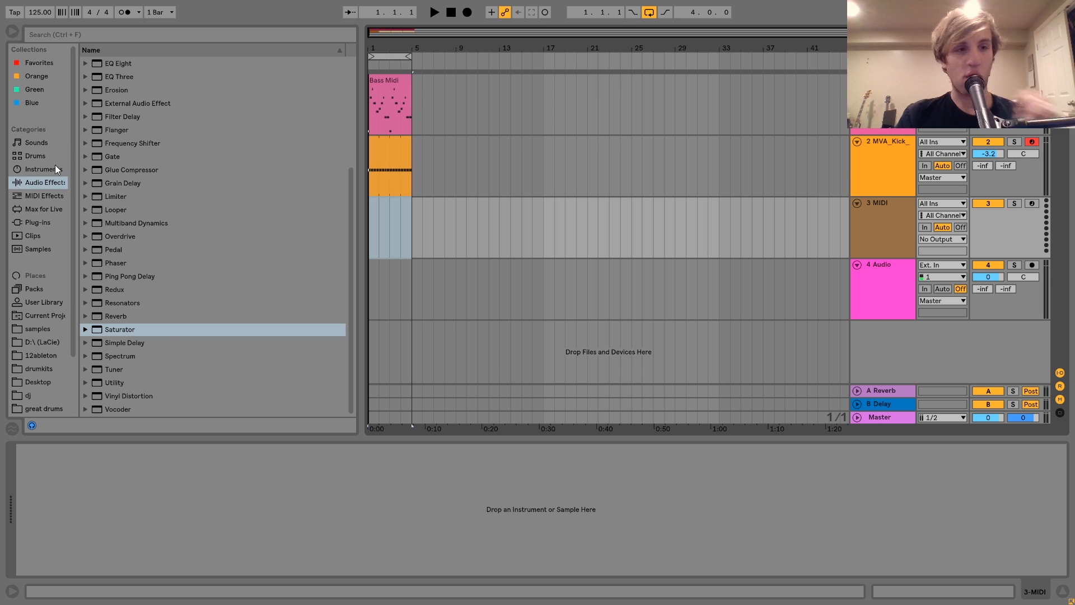
click(36, 157)
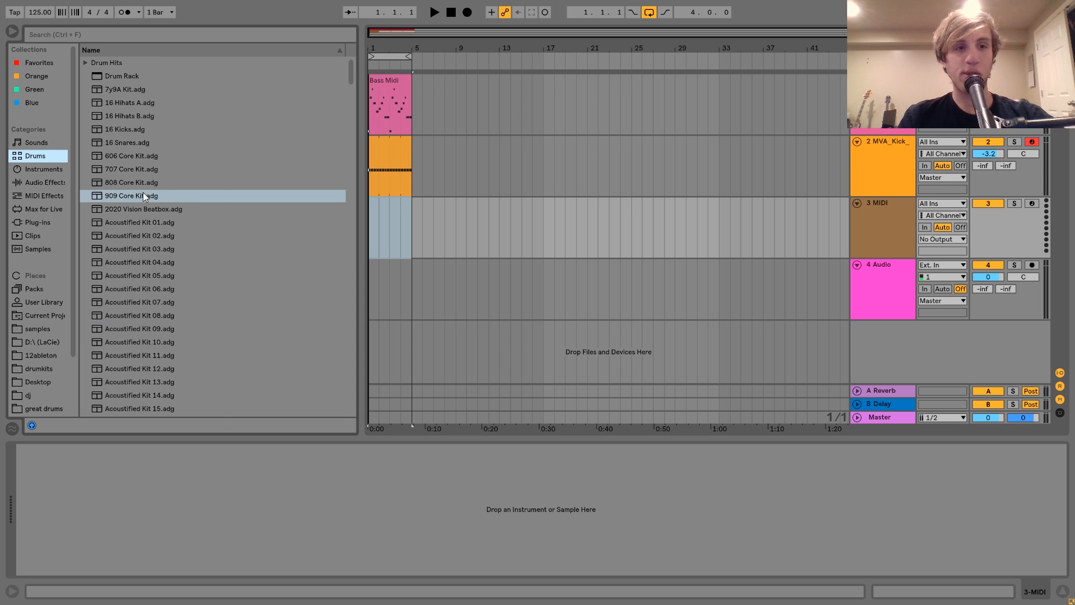
scroll(133, 193, down, 1)
click(124, 155)
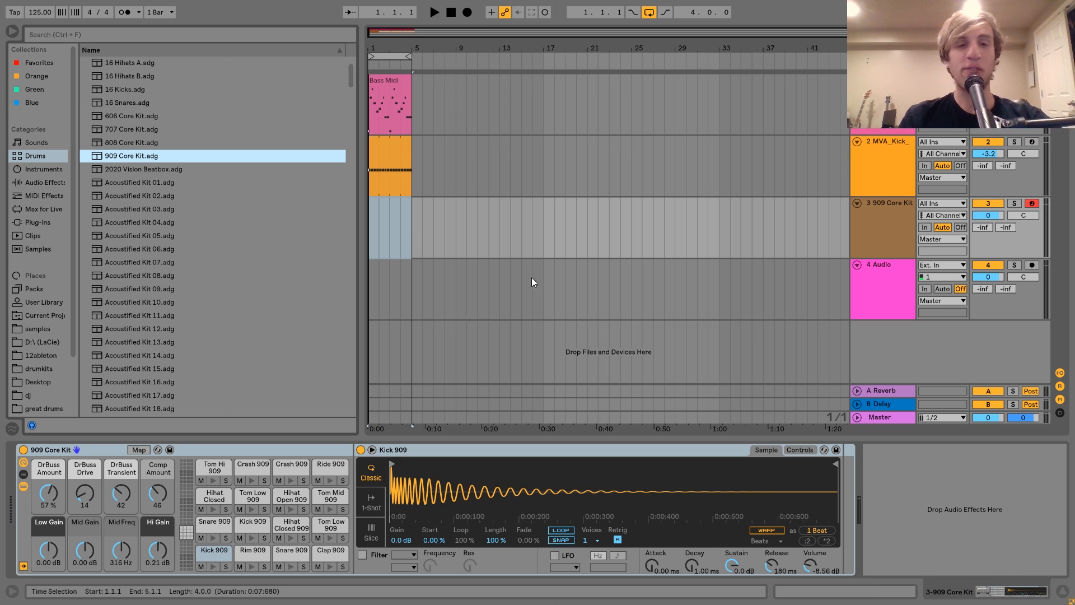
- Create an empty four-bar MIDI clip on the 909 Core Kit track and bring its drum rows into view
drag(416, 250, 357, 238)
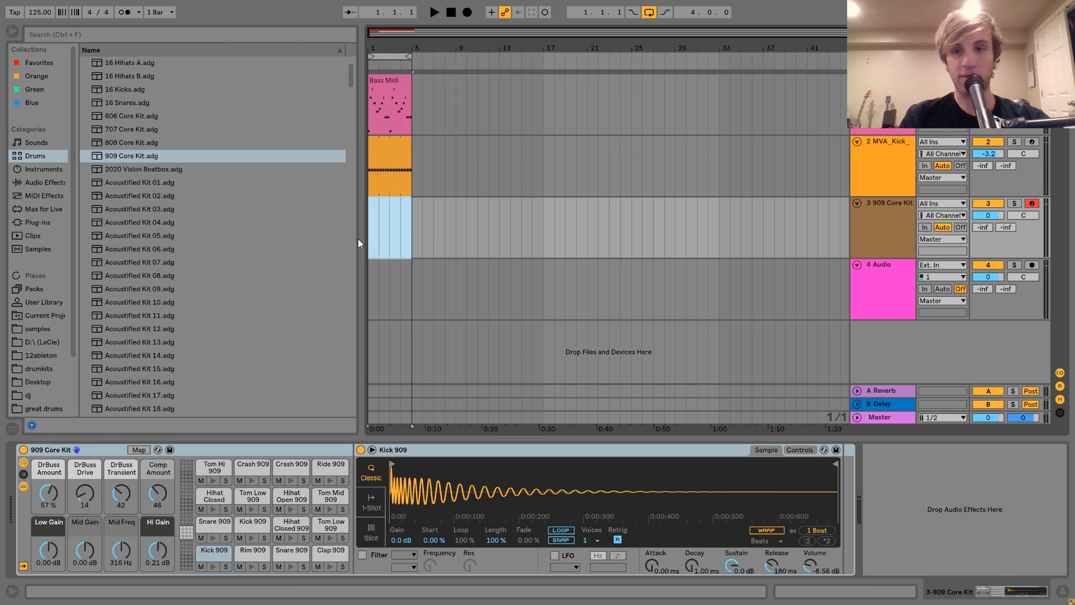
key(ctrl+shift+m)
drag(222, 440, 213, 417)
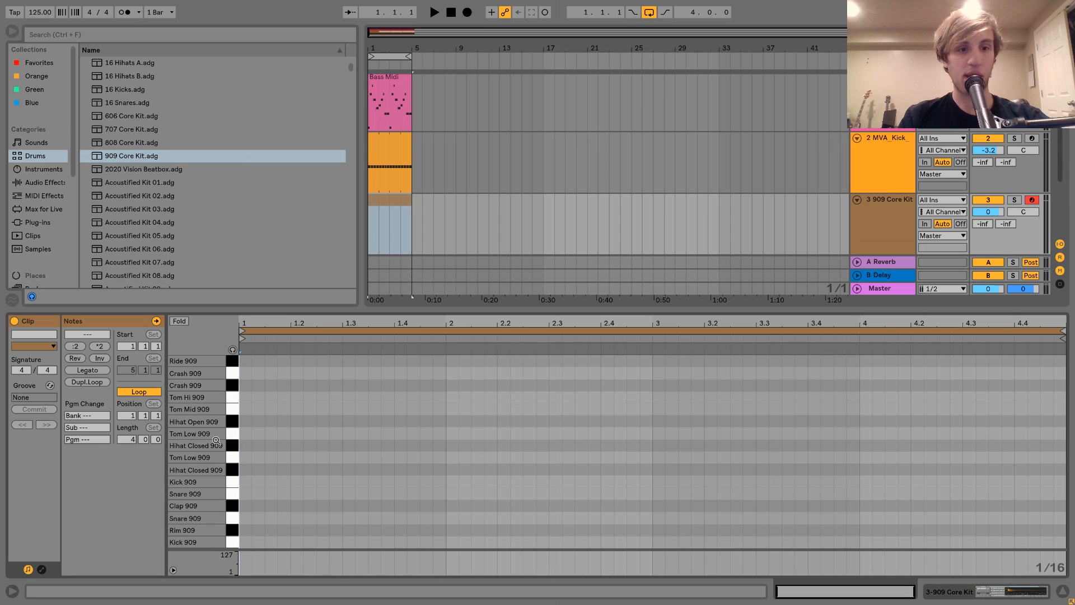
- Fill the clip's first bar with sixteenth-note Hihat Closed 909 hits on the G#1 row
double_click(246, 448)
key(ctrl+d)
key(ctrl+d)
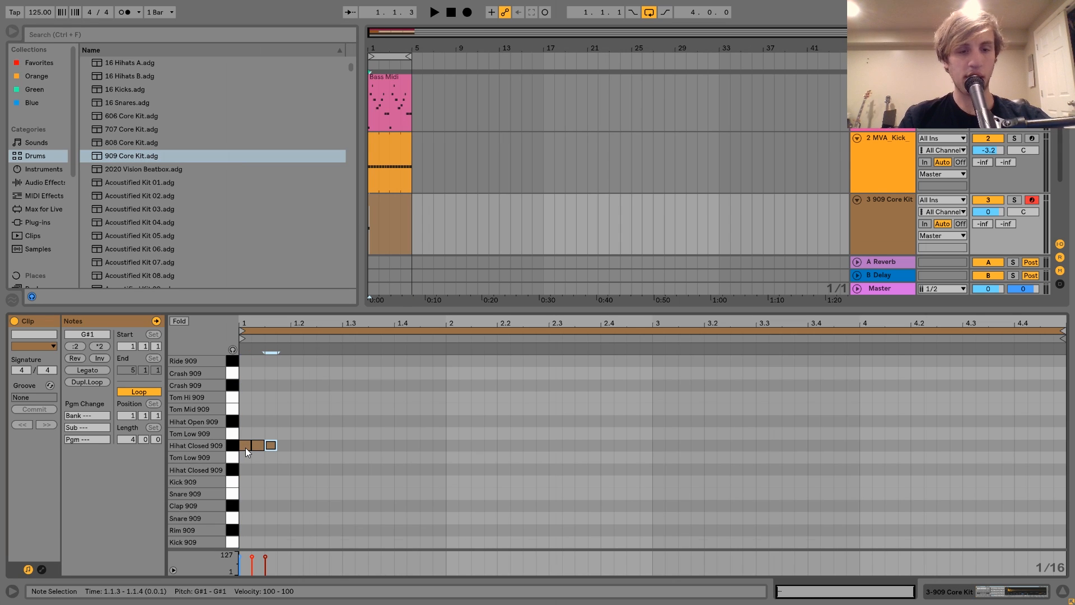
key(ctrl+d)
key(ctrl+a)
key(ctrl+d)
key(ctrl+a)
key(ctrl+d)
key(ctrl+a)
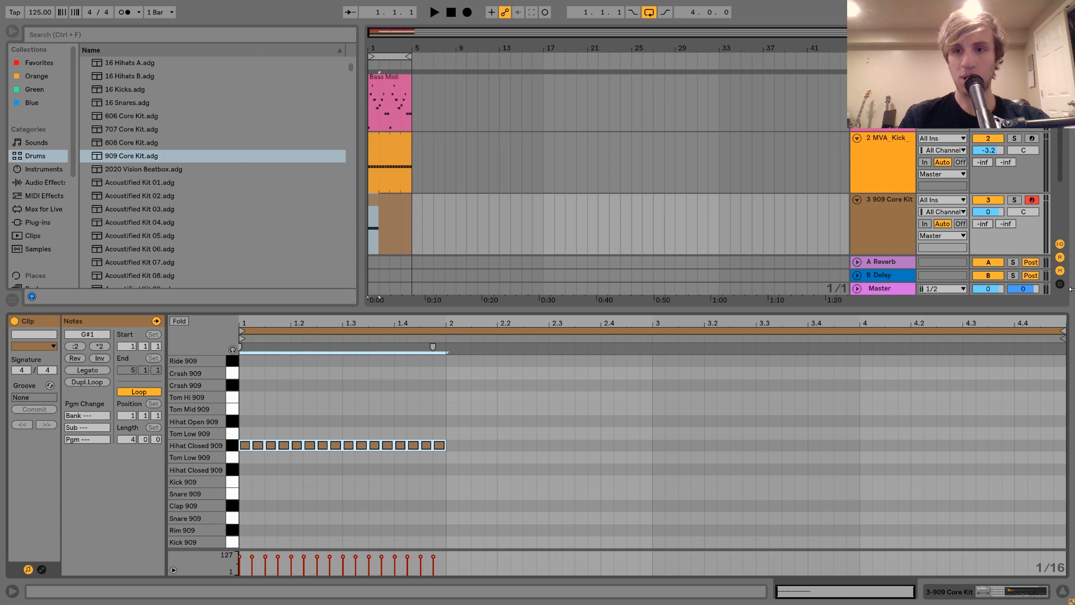
- Shorten the hi-hat clip's loop to one bar and set the 909 Core Kit track's volume to -14.9 dB during playback
drag(1070, 336, 446, 336)
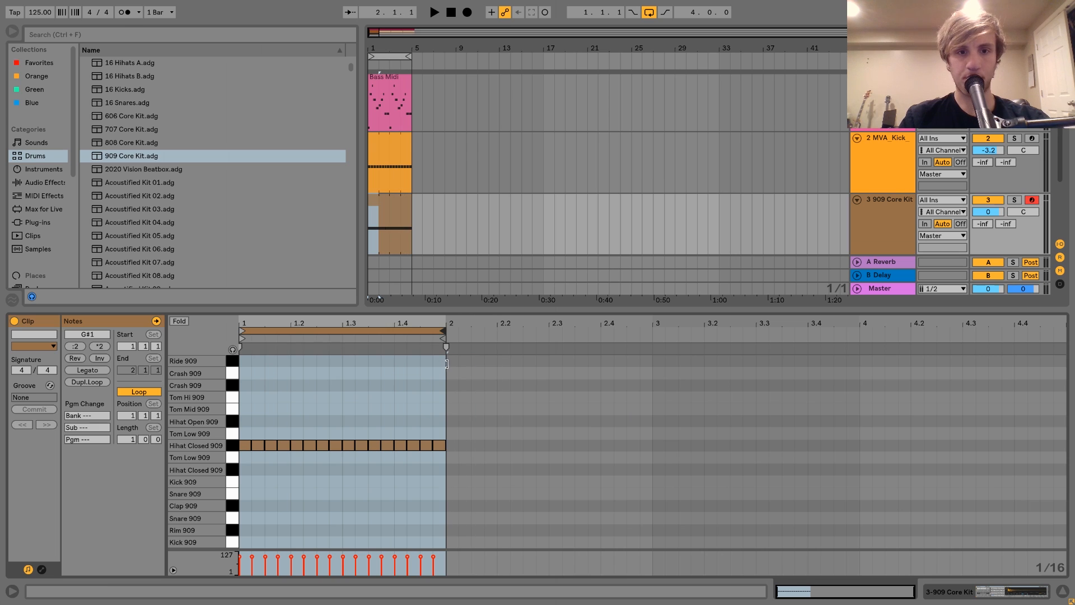
key(space)
drag(988, 212, 988, 219)
right_click(308, 408)
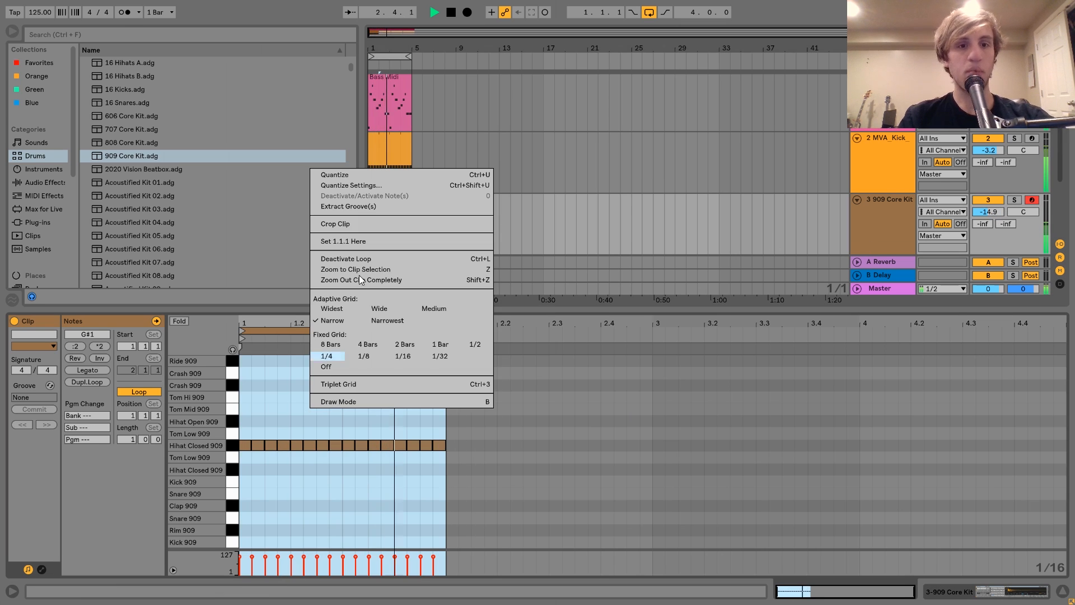
click(364, 221)
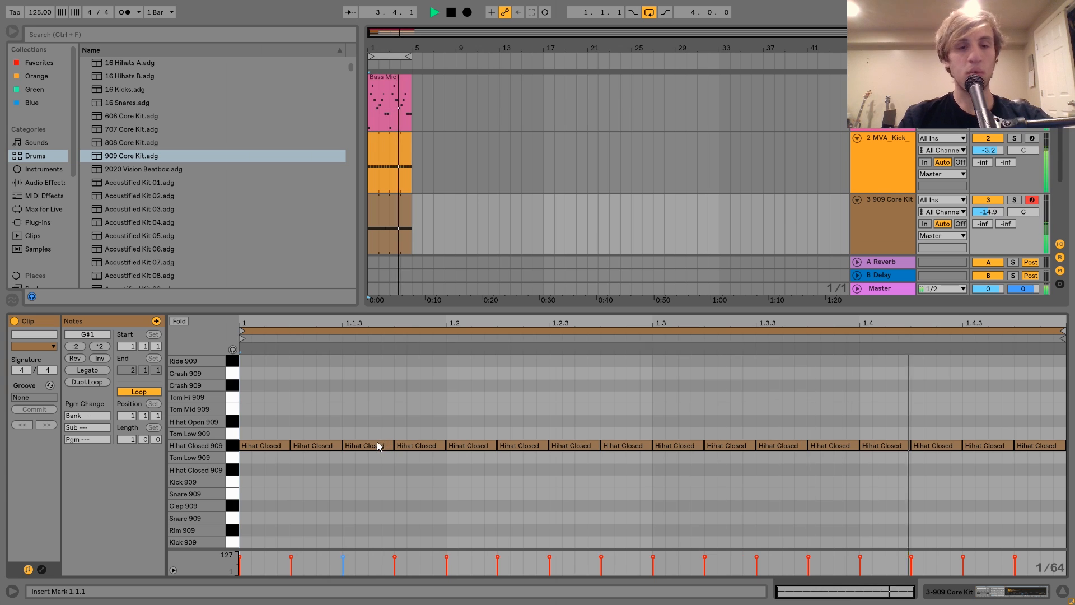
click(315, 448)
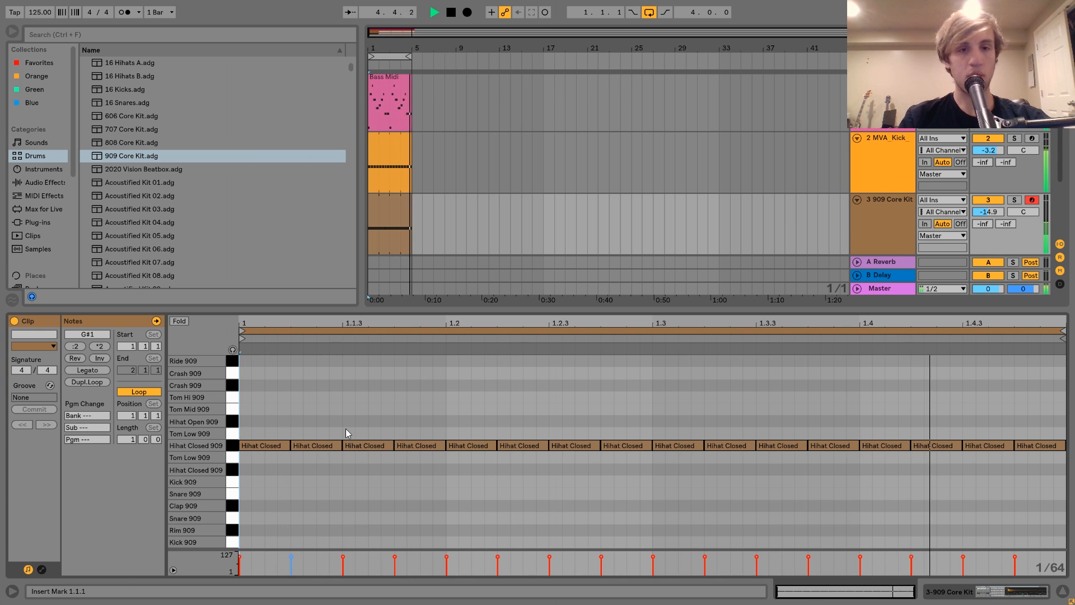
- Stop playback and open the Logic groove folder under Swing and Groove in the Core Library pack
click(883, 231)
key(space)
click(34, 288)
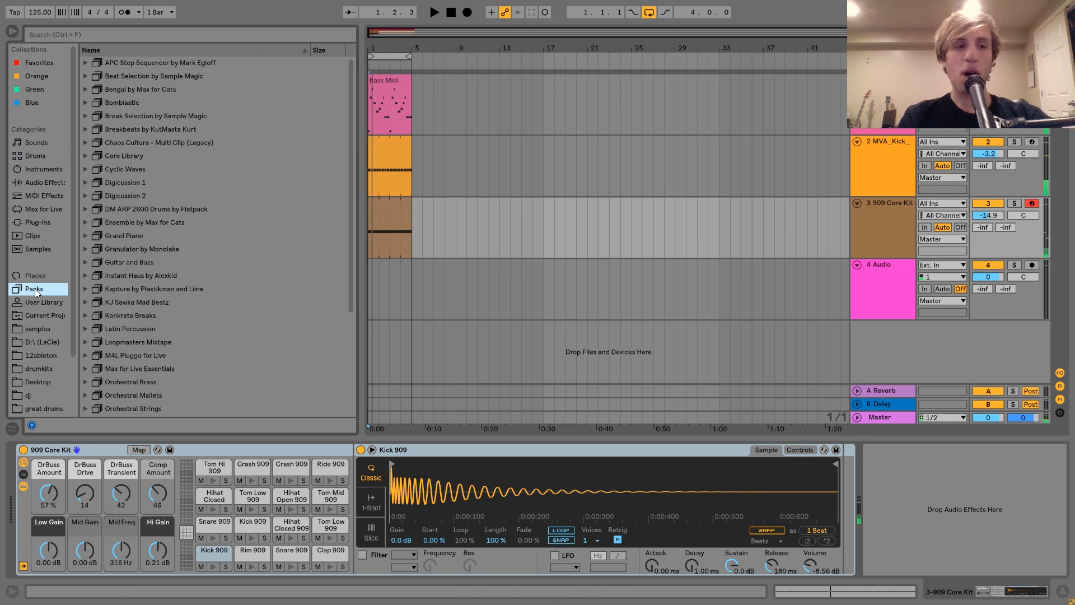
click(85, 156)
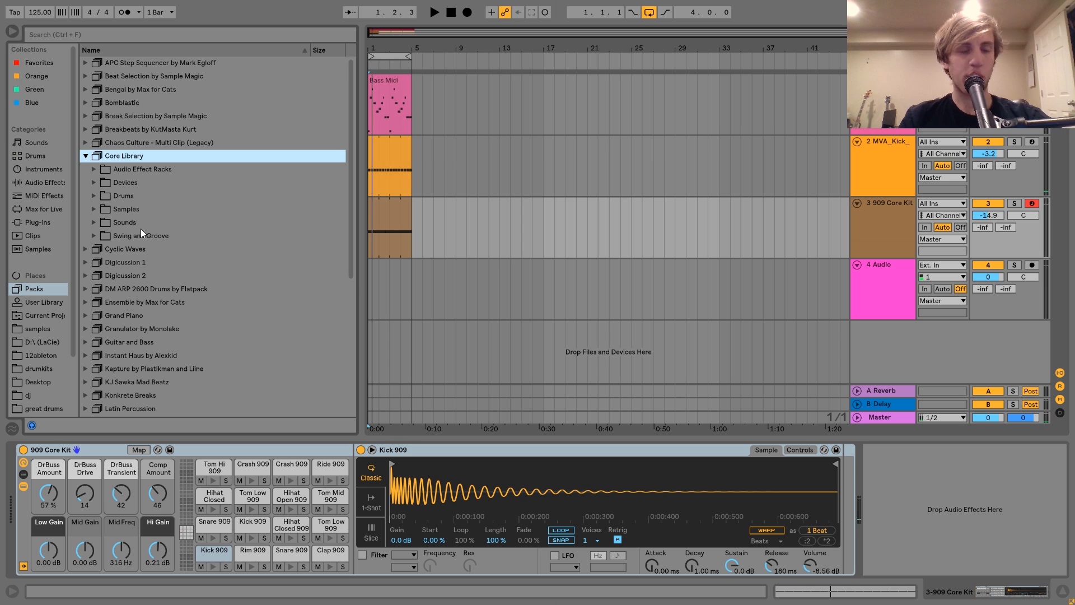
click(94, 236)
click(102, 169)
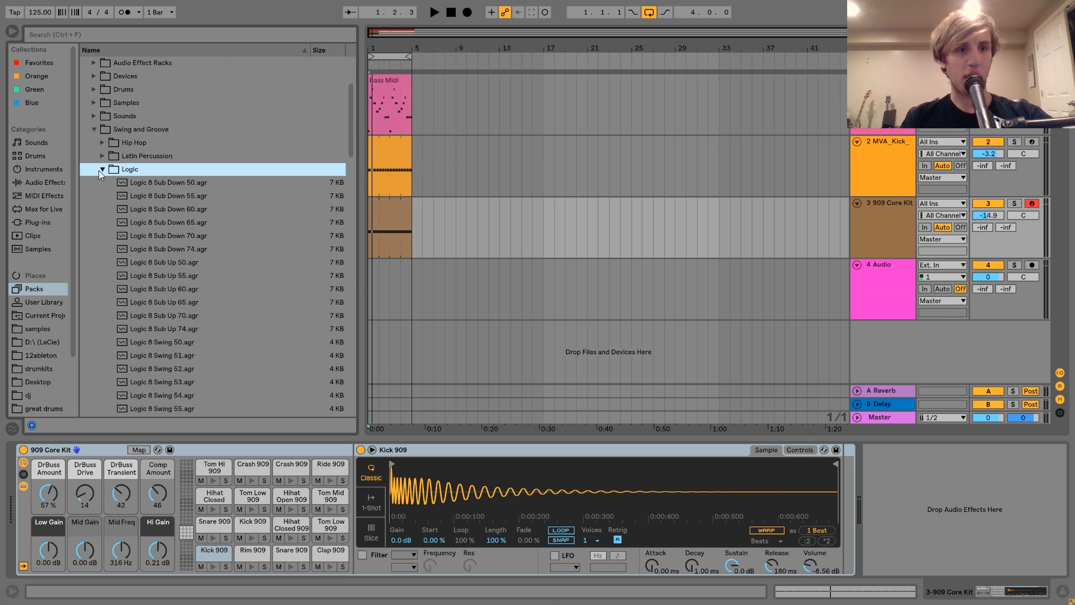
- Apply the Logic 16 Swing 62 groove to the hi-hat clip on the 909 Core Kit track
scroll(191, 179, down, 3)
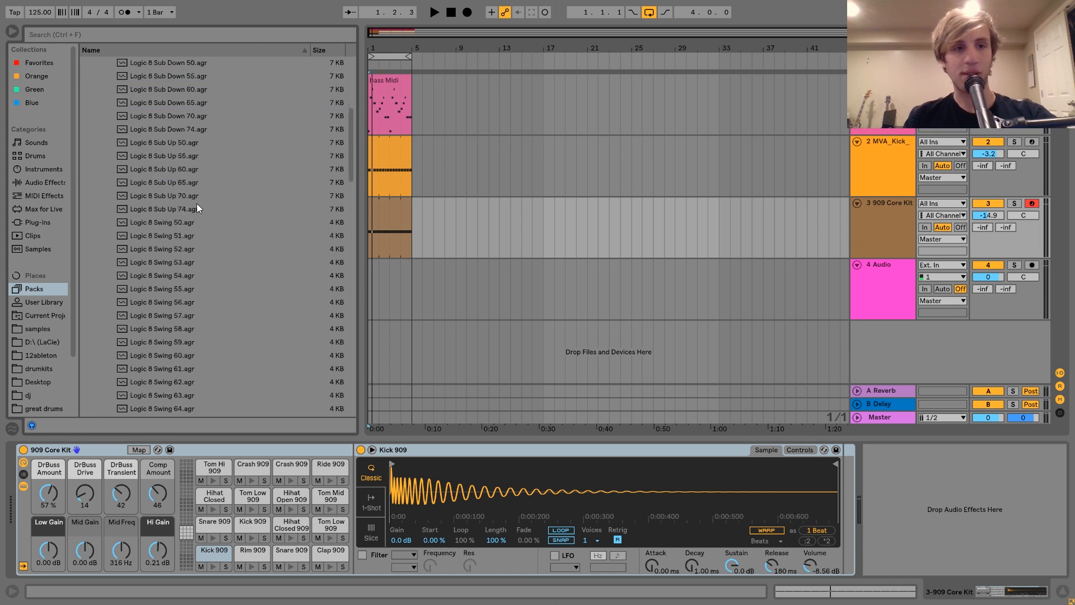
scroll(196, 203, up, 2)
scroll(197, 200, down, 10)
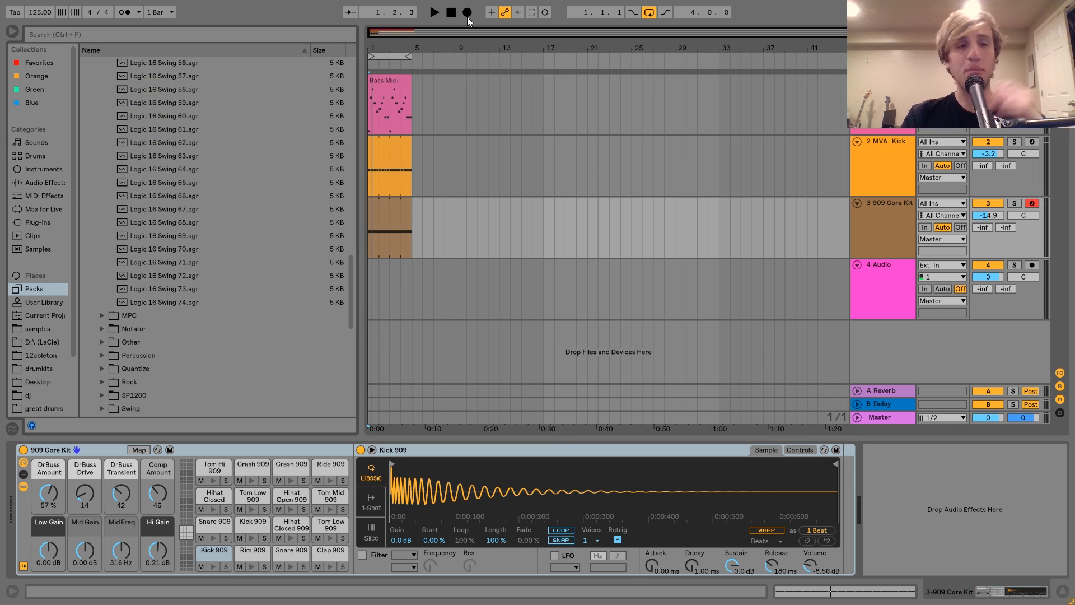
scroll(261, 228, up, 3)
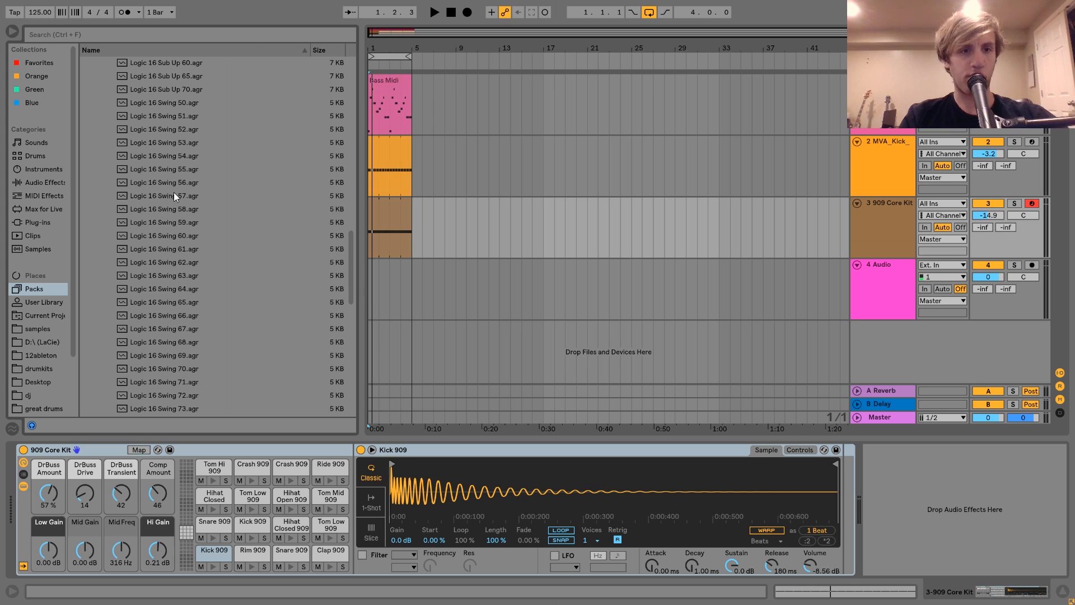
drag(182, 223, 389, 210)
click(167, 263)
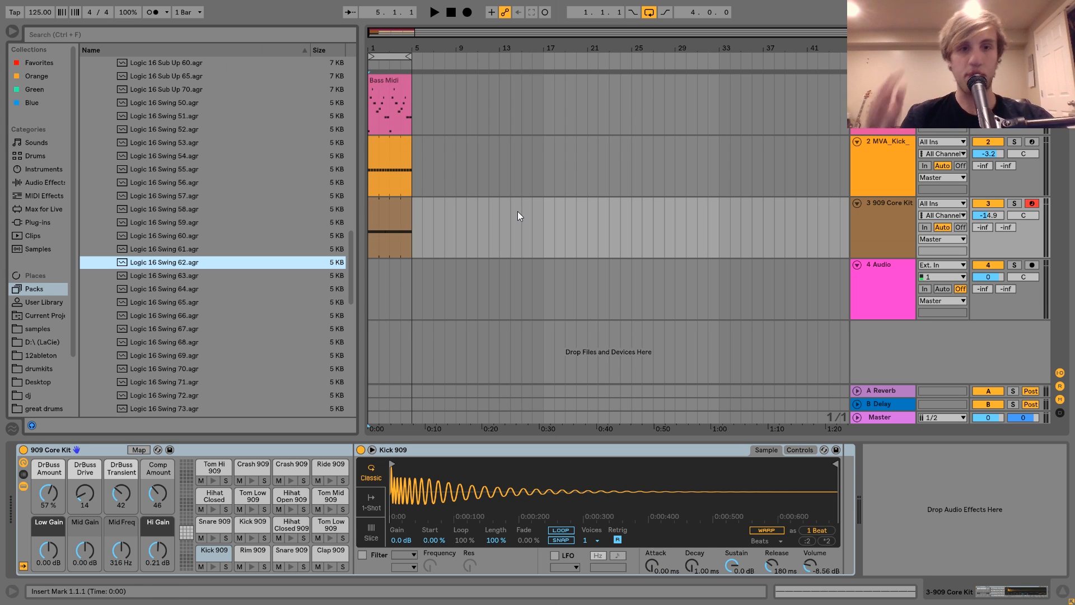
- Play back the swung hi-hats, show the groove pool and replace its groove with Logic 16 Swing 56
key(space)
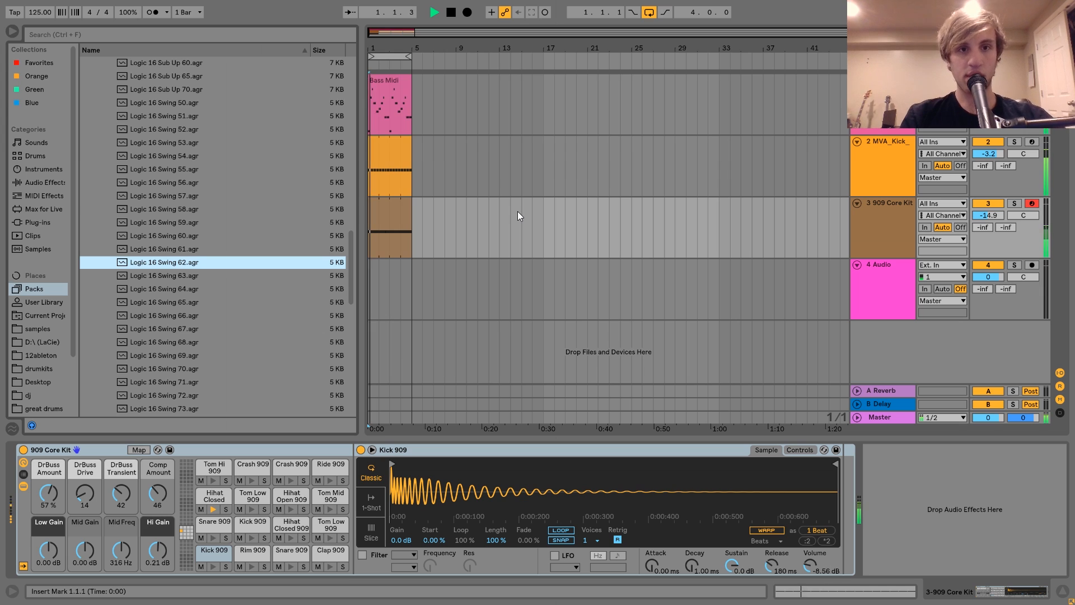
scroll(200, 190, up, 1)
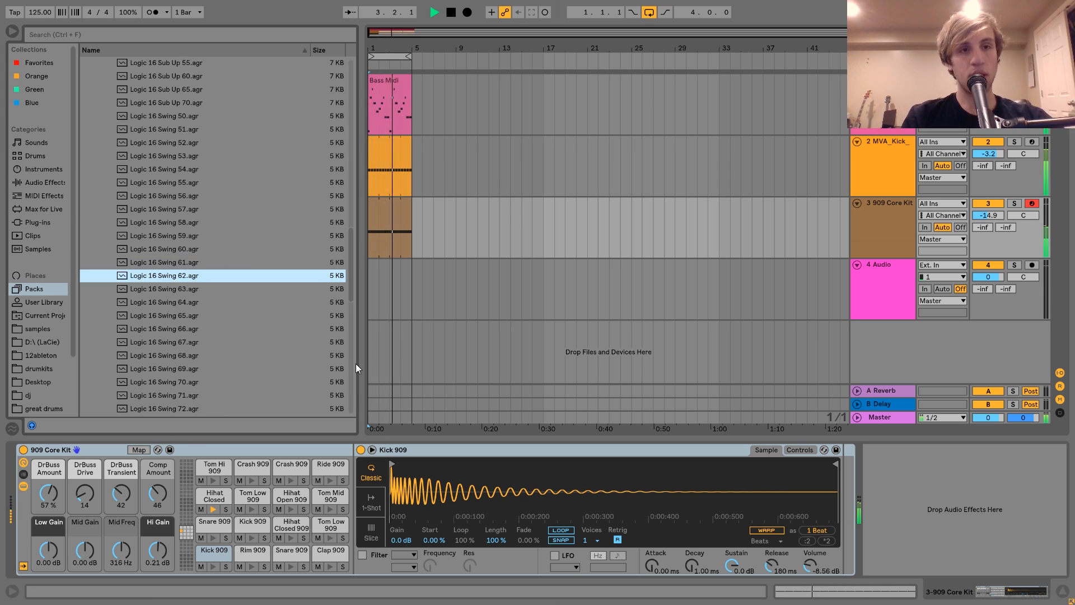
key(space)
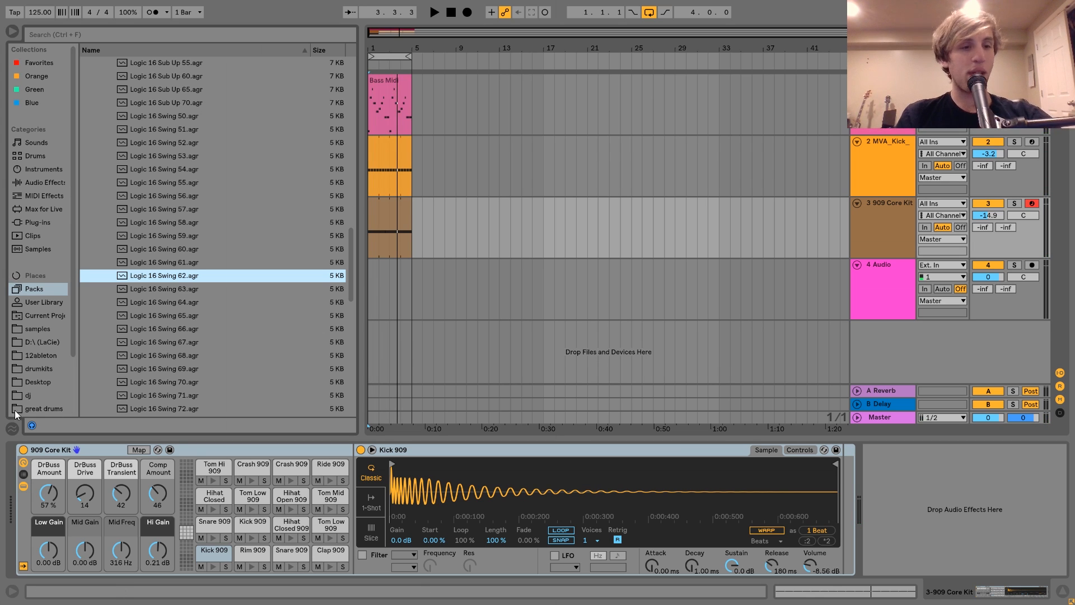
click(11, 429)
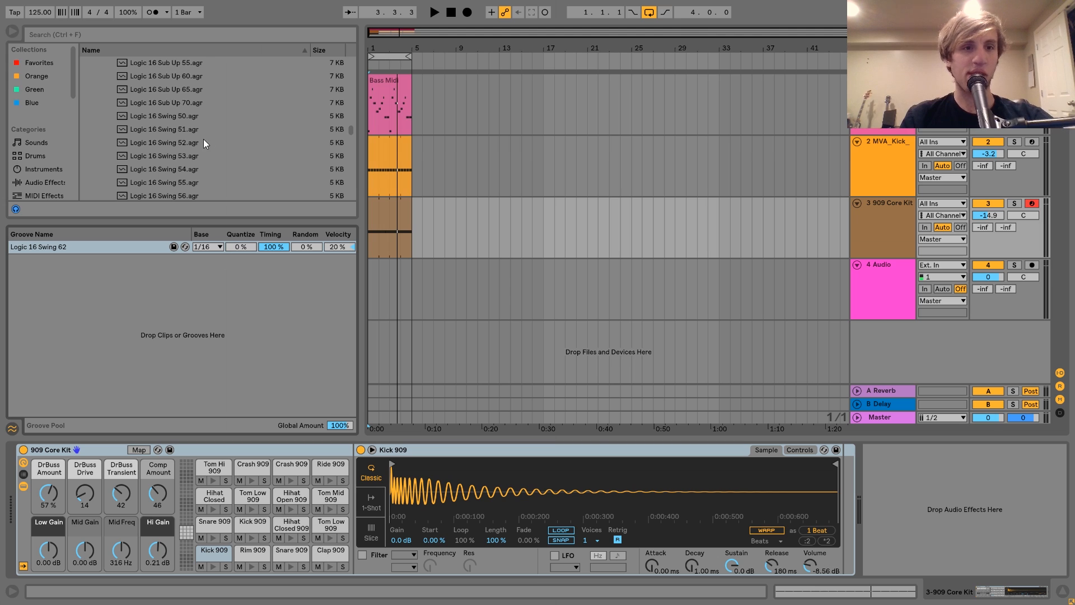
scroll(203, 139, down, 2)
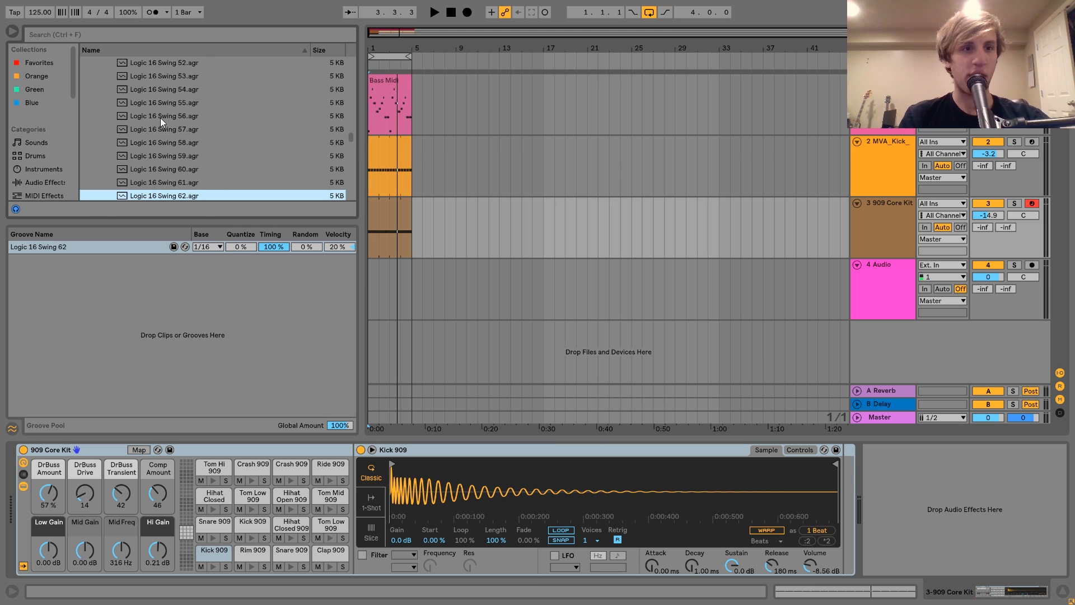
drag(160, 118, 132, 266)
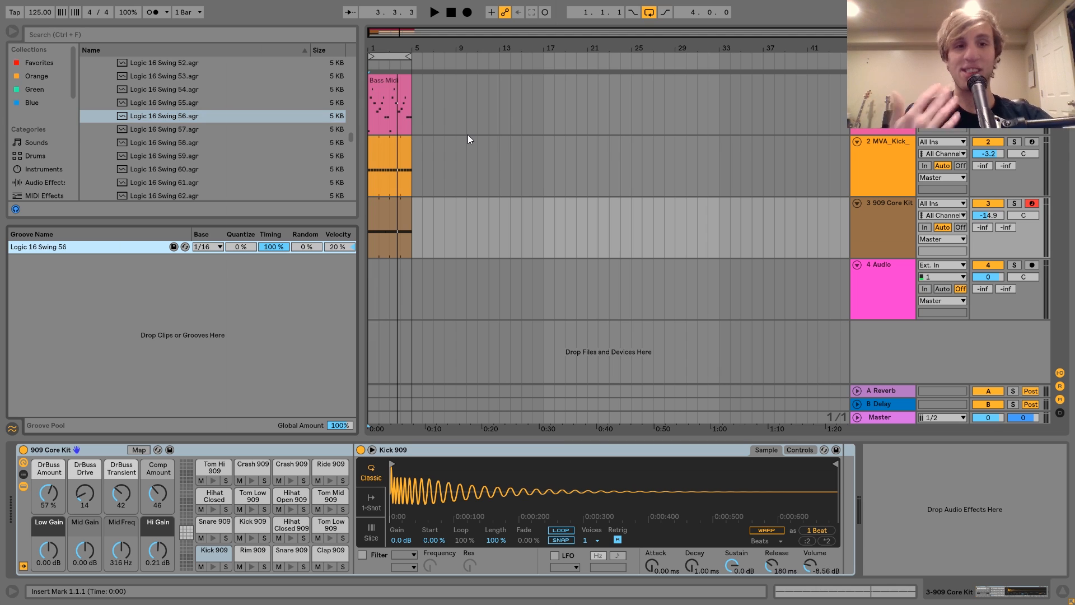
- During playback, replace the pool's groove with Logic 16 Swing 57, hide the pool and set the 909 Core Kit track's volume to -14.5 dB
key(space)
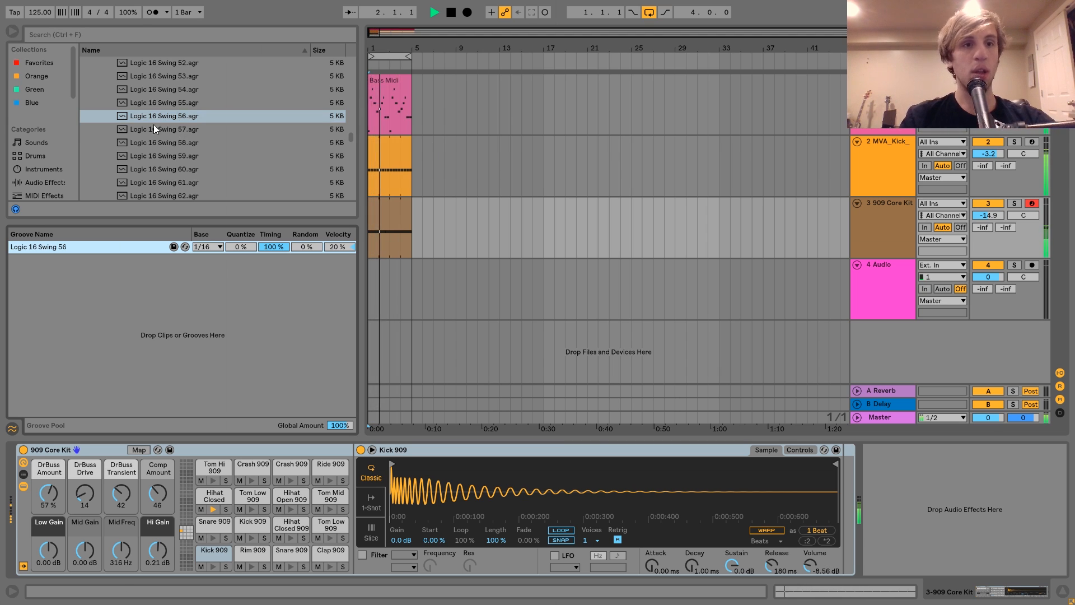
drag(164, 127, 144, 245)
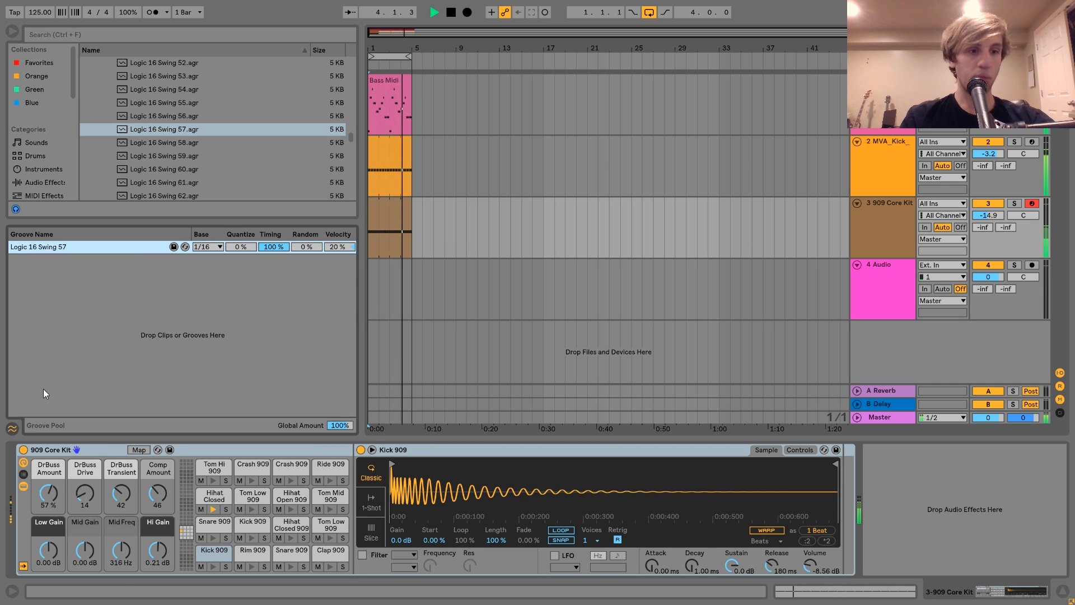
click(12, 428)
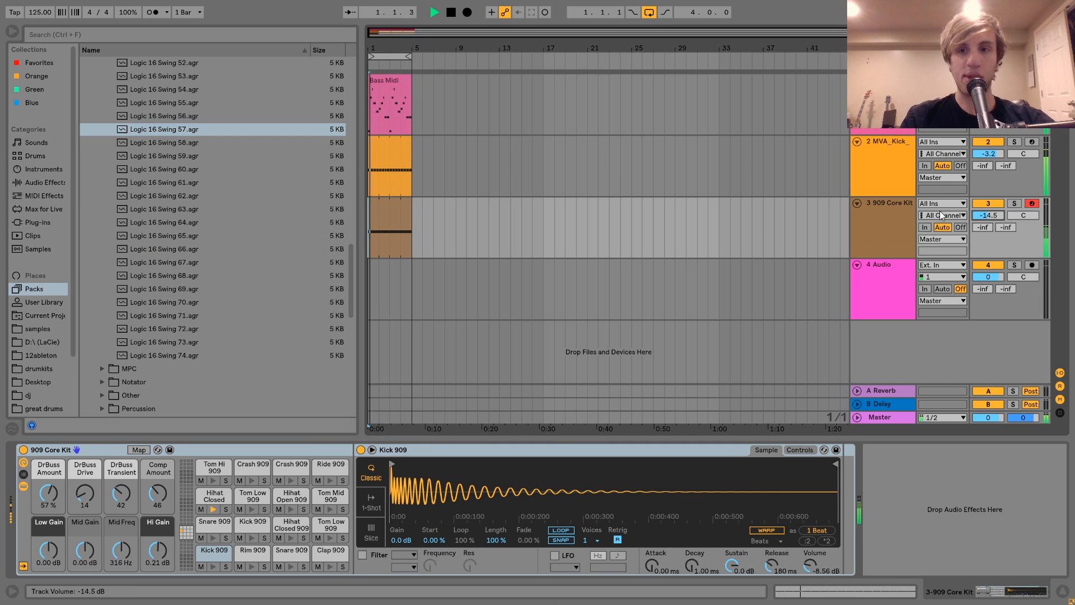
- Stop playback and insert a new MIDI track below the 909 Core Kit track
click(48, 182)
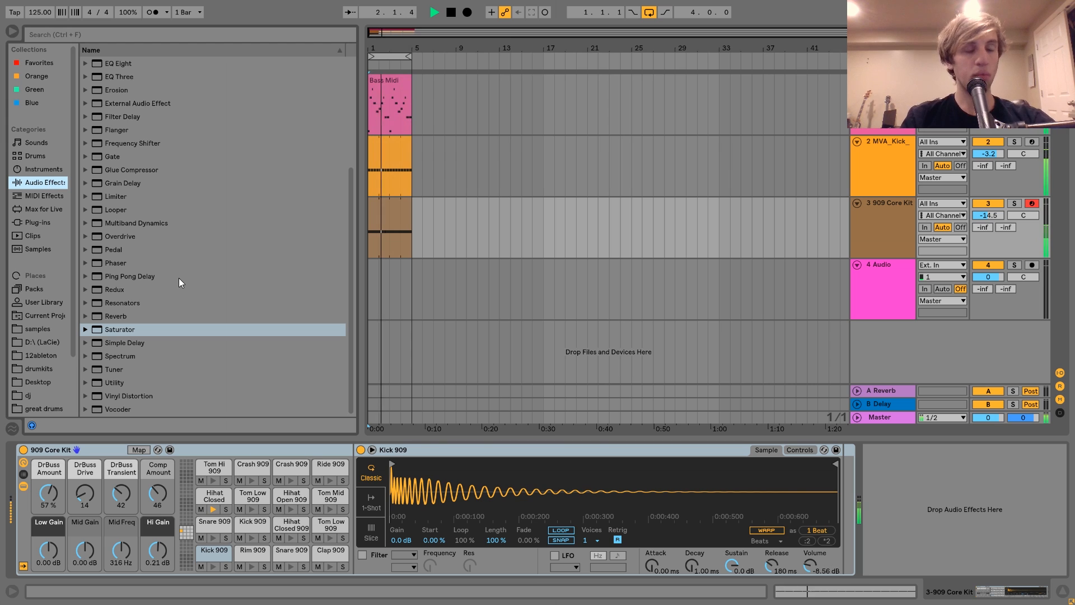
scroll(179, 278, up, 3)
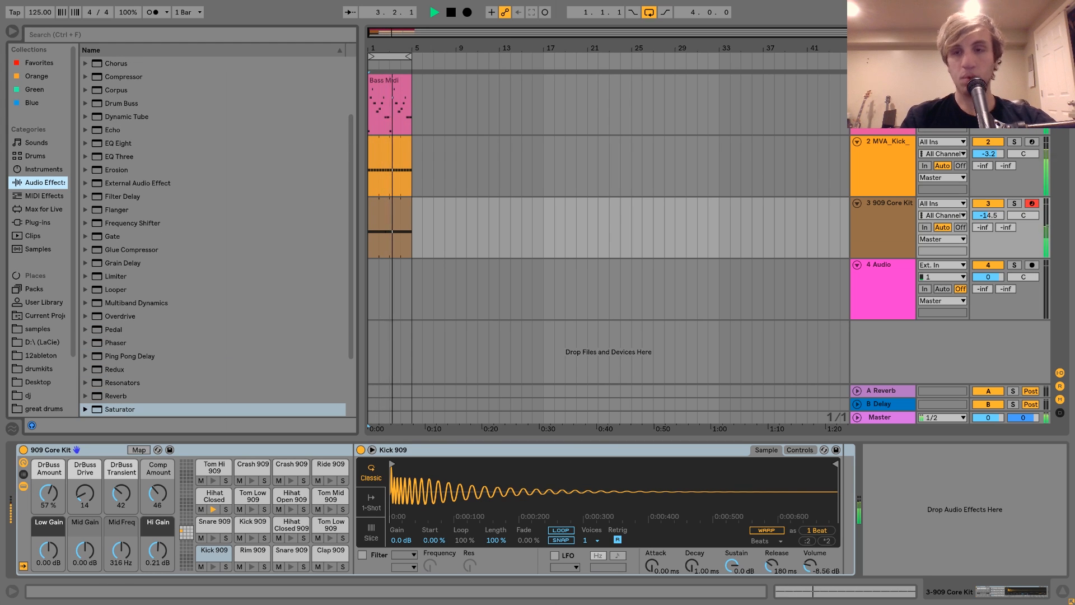
click(892, 206)
click(873, 221)
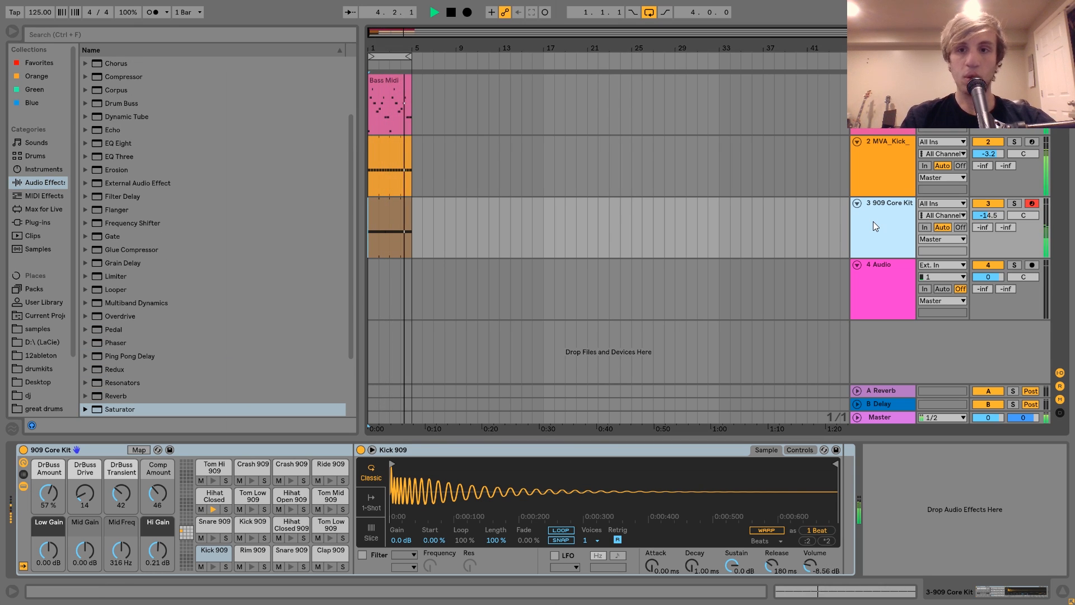
key(space)
key(ctrl+shift+t)
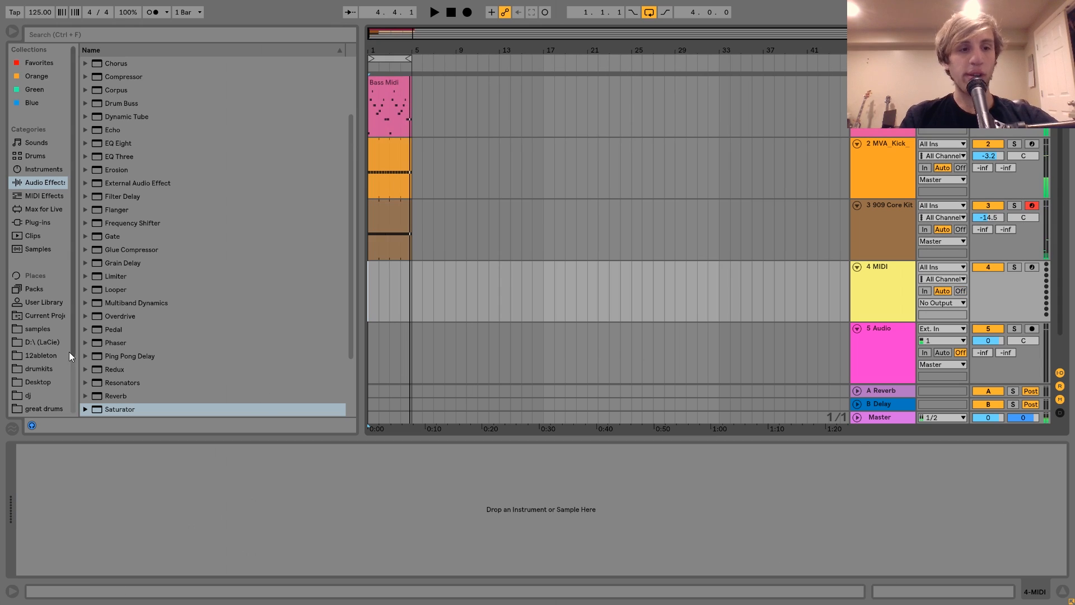
- Open the MVA_HATS folder inside MVA_DRUM_HITS of the MIKE_VALE_TECH_HOUSE_EDGE samples
click(34, 326)
scroll(173, 327, down, 9)
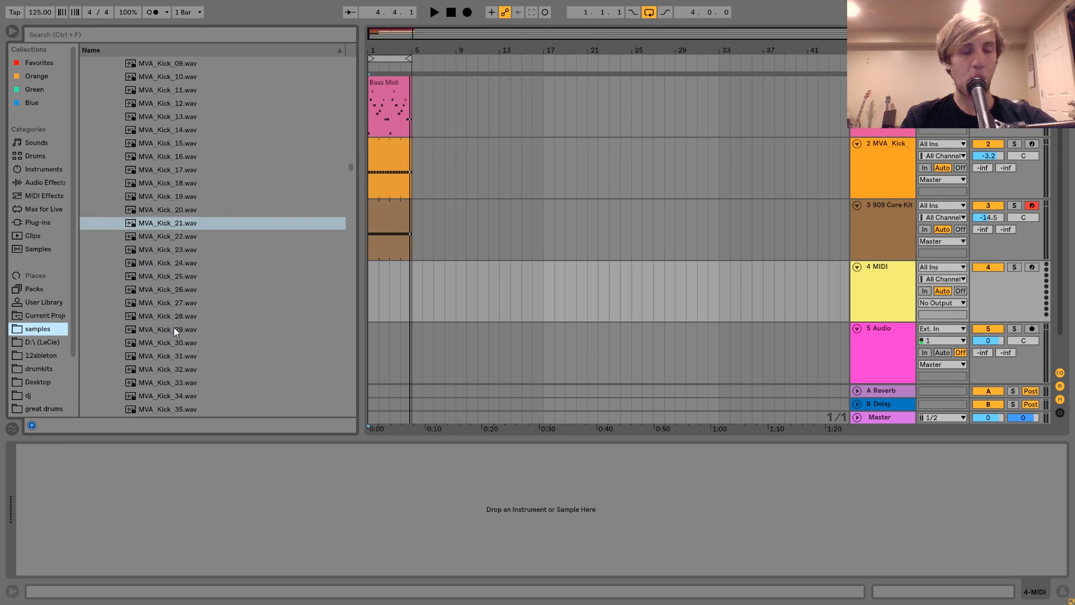
scroll(173, 327, up, 13)
scroll(173, 327, up, 1)
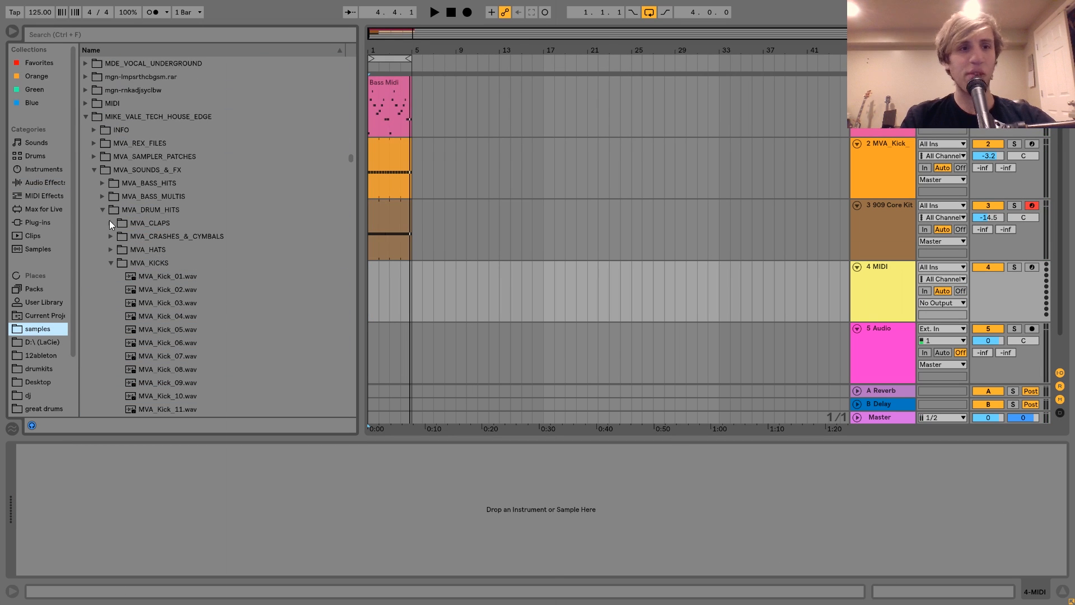
click(115, 254)
click(116, 254)
- Audition the hat samples from MVA_Hat_09.wav to MVA_Hat_12.wav and load MVA_Hat_11.wav onto the new MIDI track
click(152, 259)
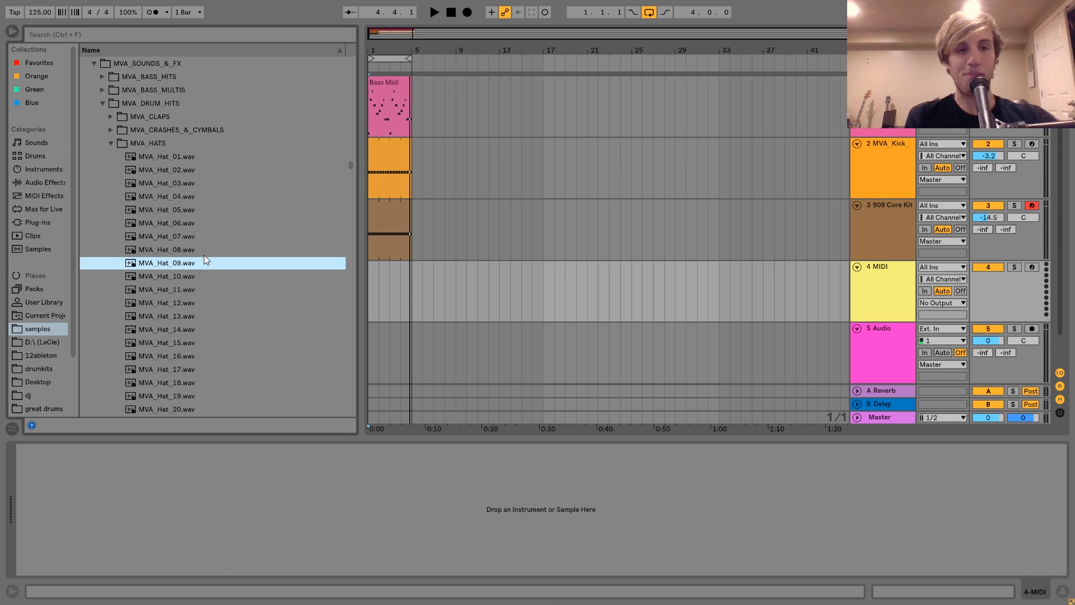
key(Down)
key(Down)
key(Down)
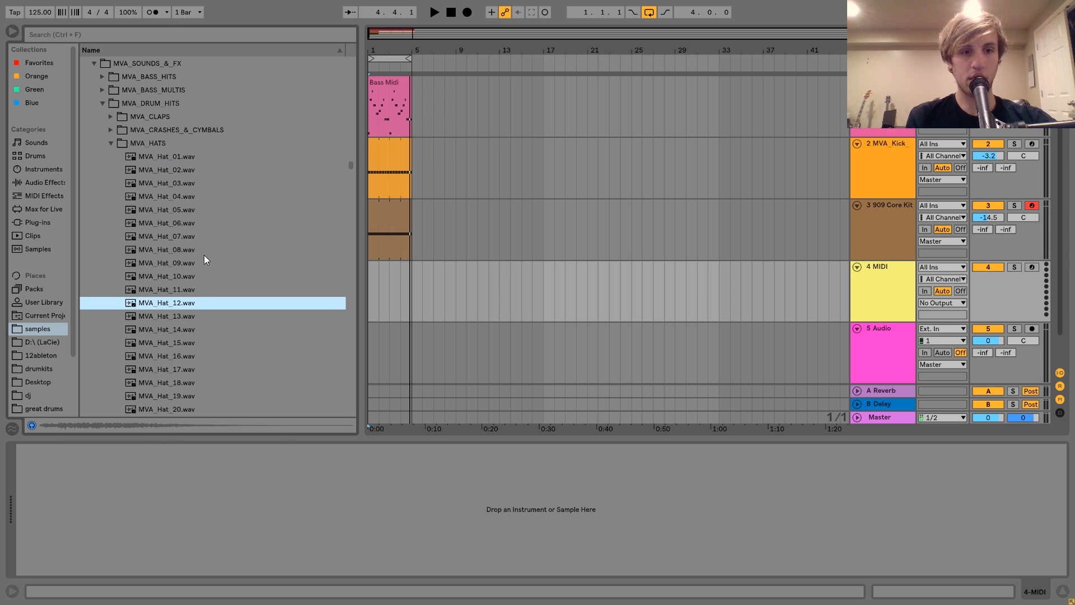
key(Up)
key(Return)
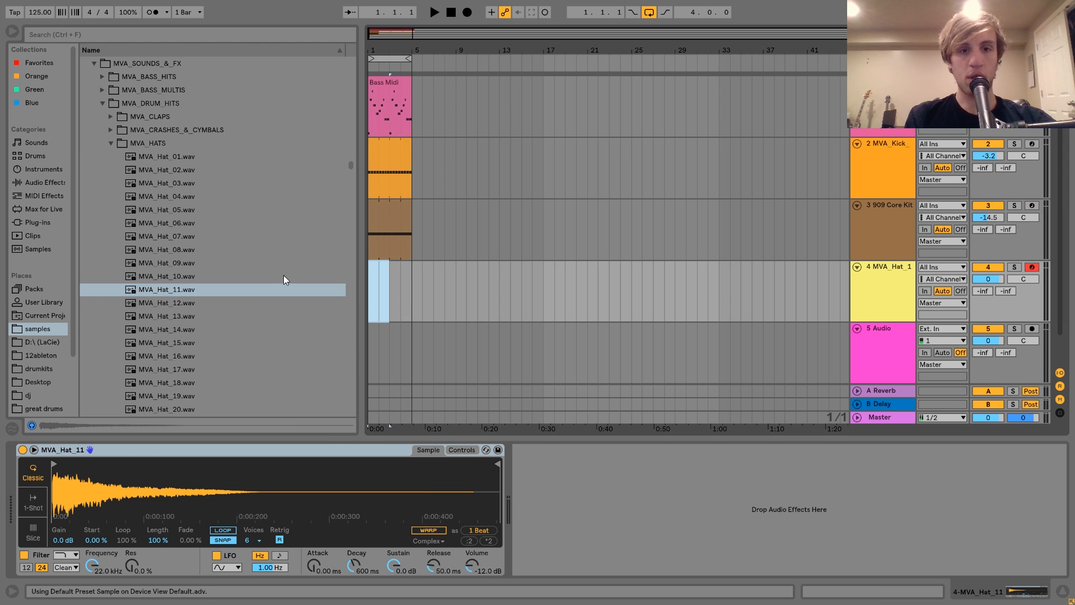
- Create a two-bar MIDI clip on the MVA_Hat_11 track with an eighth-note C3 on every offbeat
key(ctrl+shift+m)
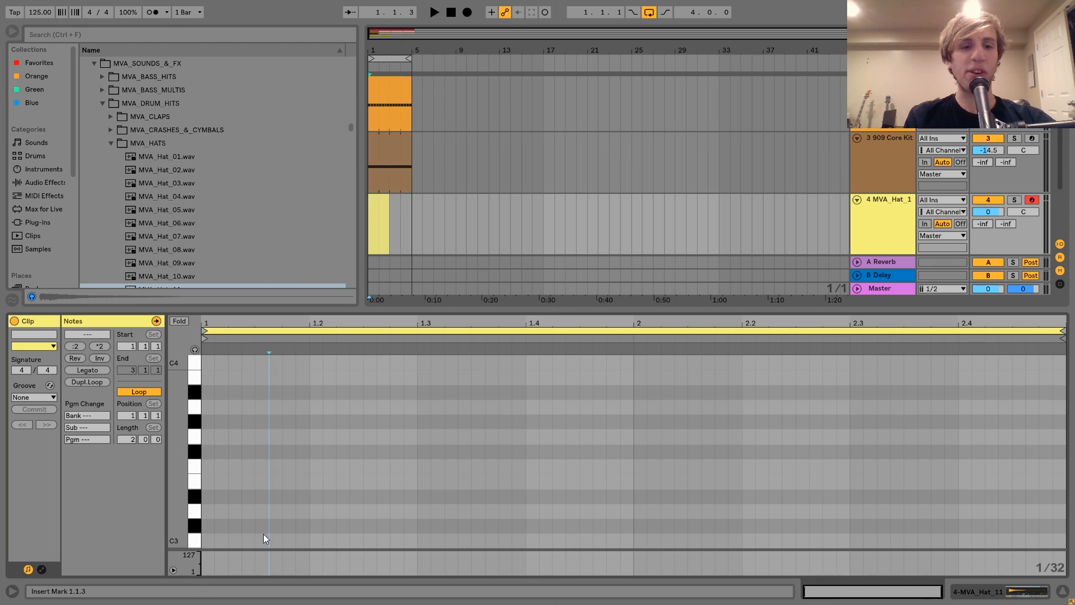
mouse_move(258, 540)
mouse_down()
mouse_move(309, 537)
mouse_move(197, 536)
mouse_move(202, 512)
mouse_move(295, 545)
mouse_up()
key(ctrl+d)
key(ctrl+d)
key(ctrl+d)
key(ctrl+d)
key(ctrl+d)
key(ctrl+d)
key(ctrl+d)
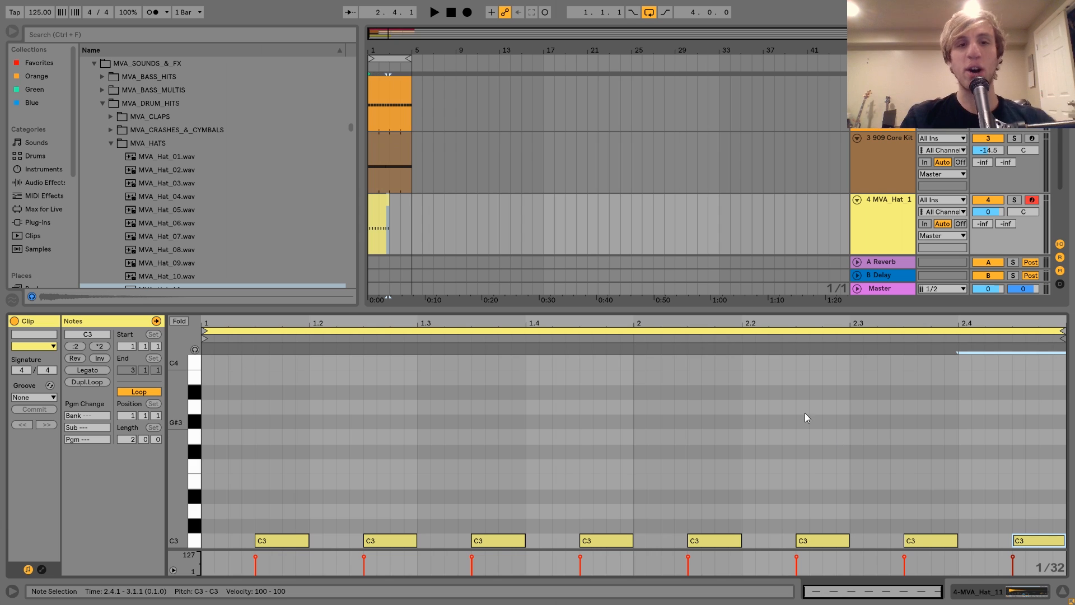
- Extend the offbeat hat clip to four bars and set its track's volume to -7.2 dB during playback
click(383, 202)
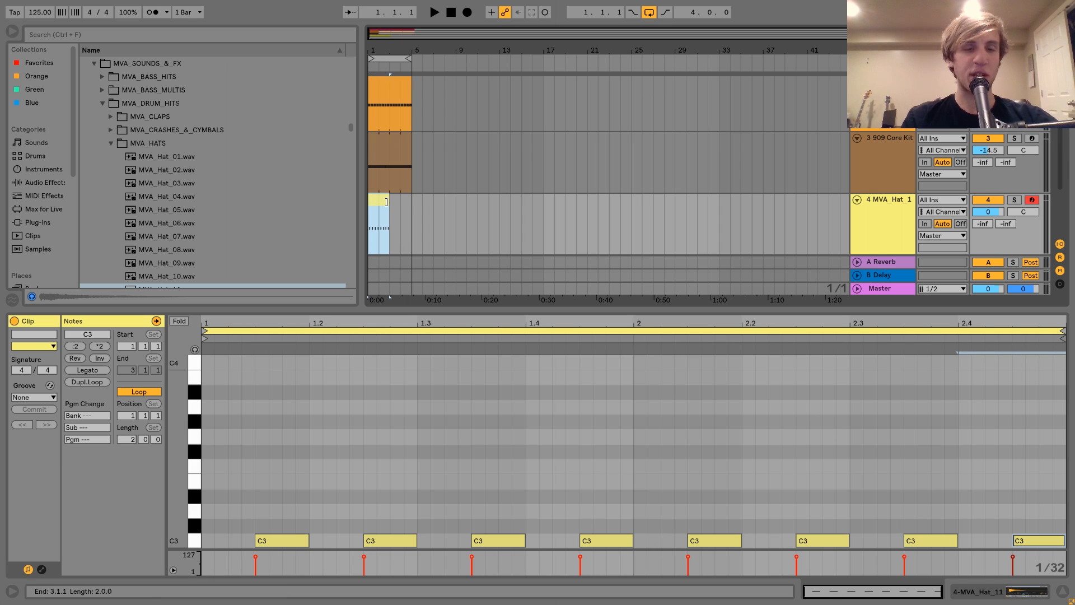
drag(387, 202, 411, 202)
click(990, 213)
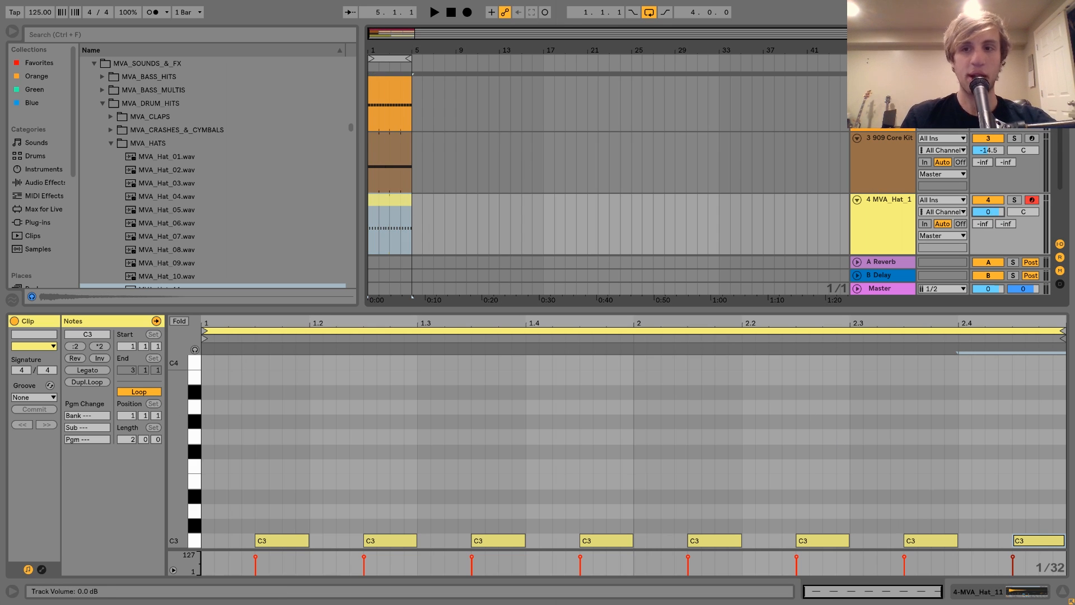
drag(990, 212, 989, 215)
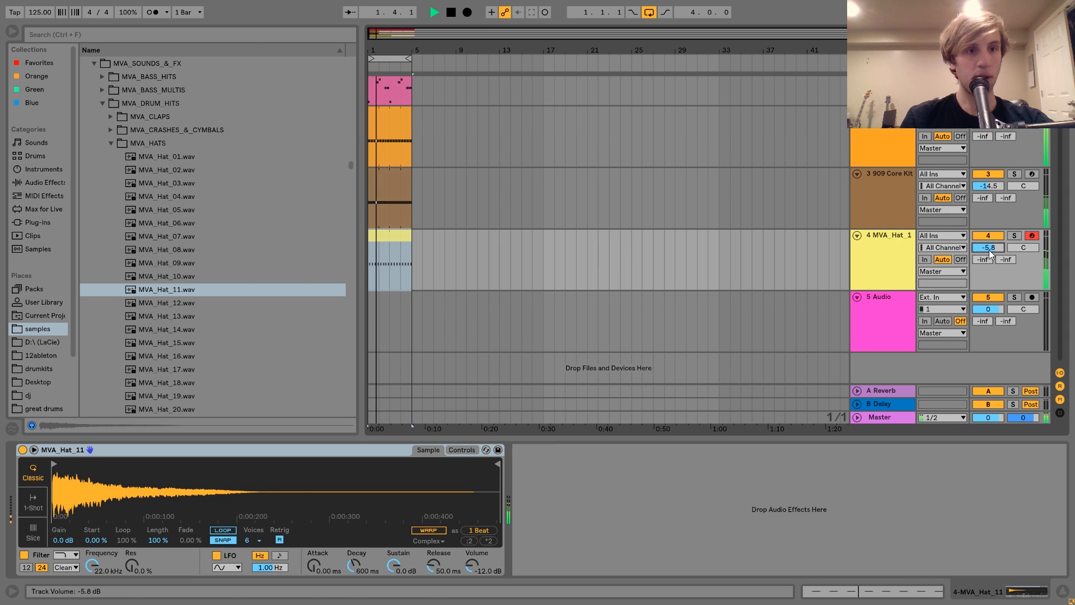
drag(989, 251, 990, 255)
- Insert a new MIDI track below the MVA_Hat_11 track and load an empty Drum Rack onto it
click(886, 242)
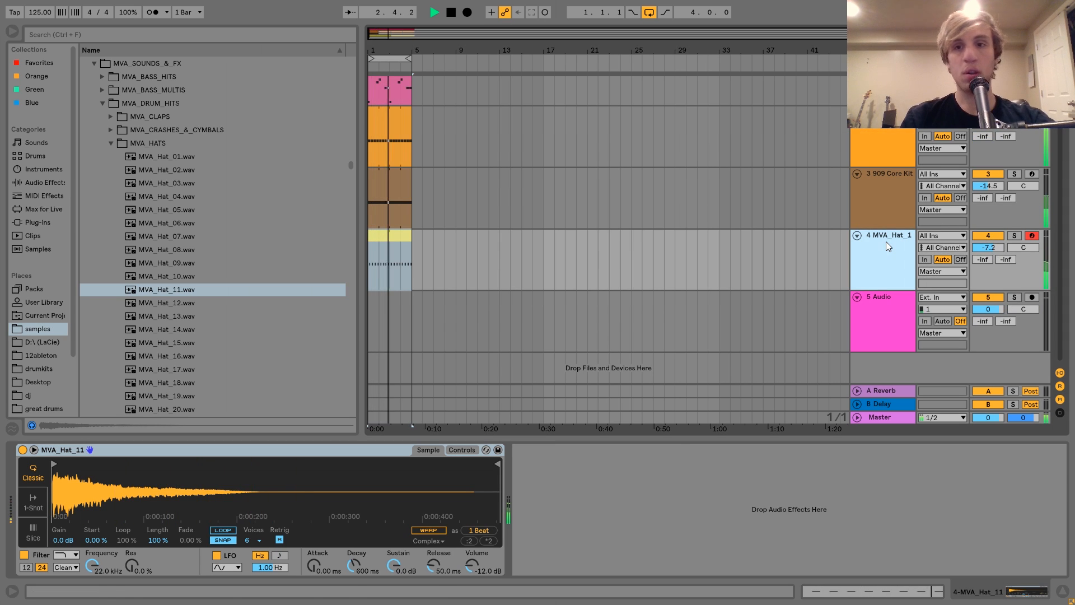
key(ctrl+shift+t)
click(111, 144)
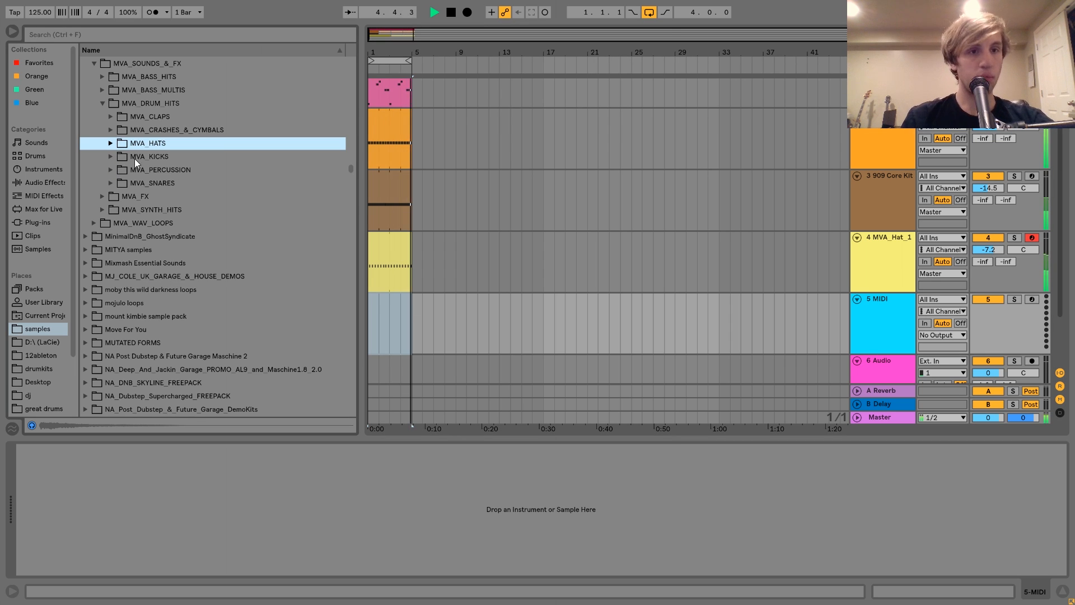
key(space)
click(37, 155)
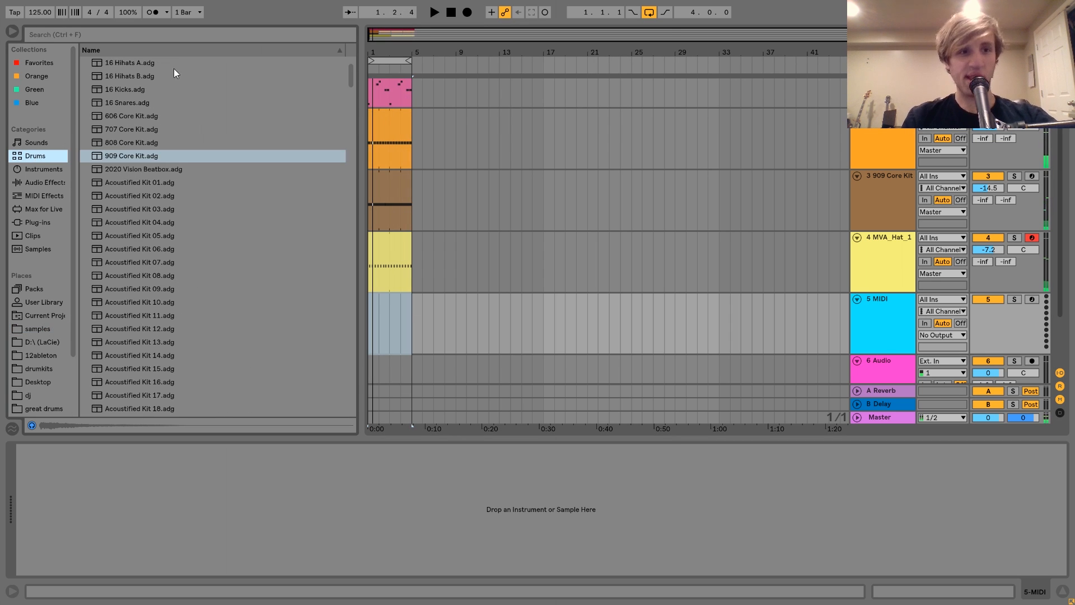
scroll(175, 78, up, 3)
double_click(122, 76)
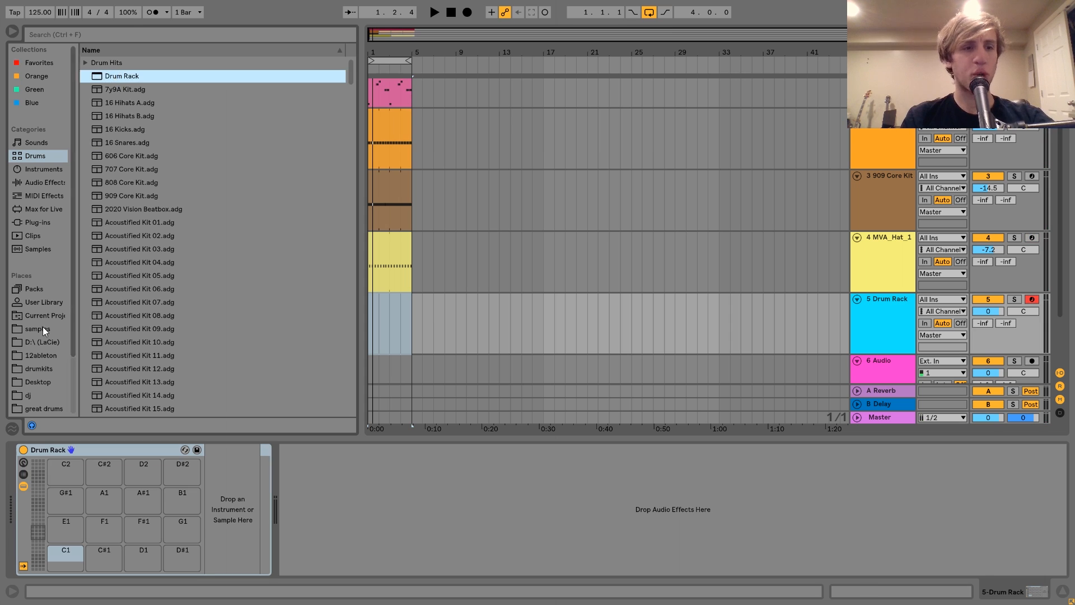
- Audition the samples in the MVA_PERCUSSION folder and load MVA_Percussion_19.wav onto the Drum Rack's C#1 pad
click(66, 329)
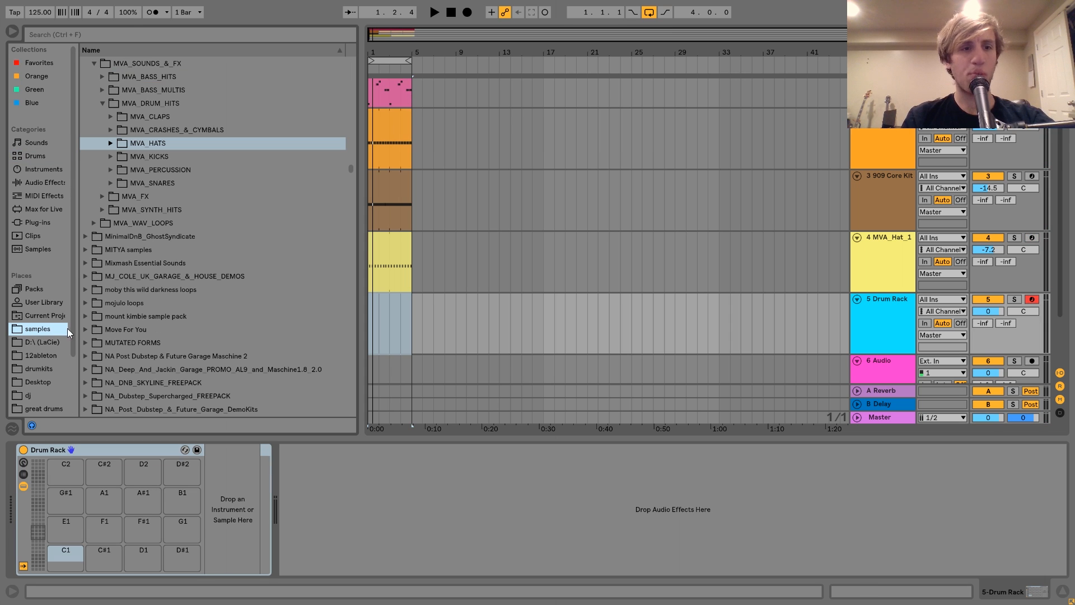
click(107, 169)
scroll(209, 234, down, 5)
click(190, 222)
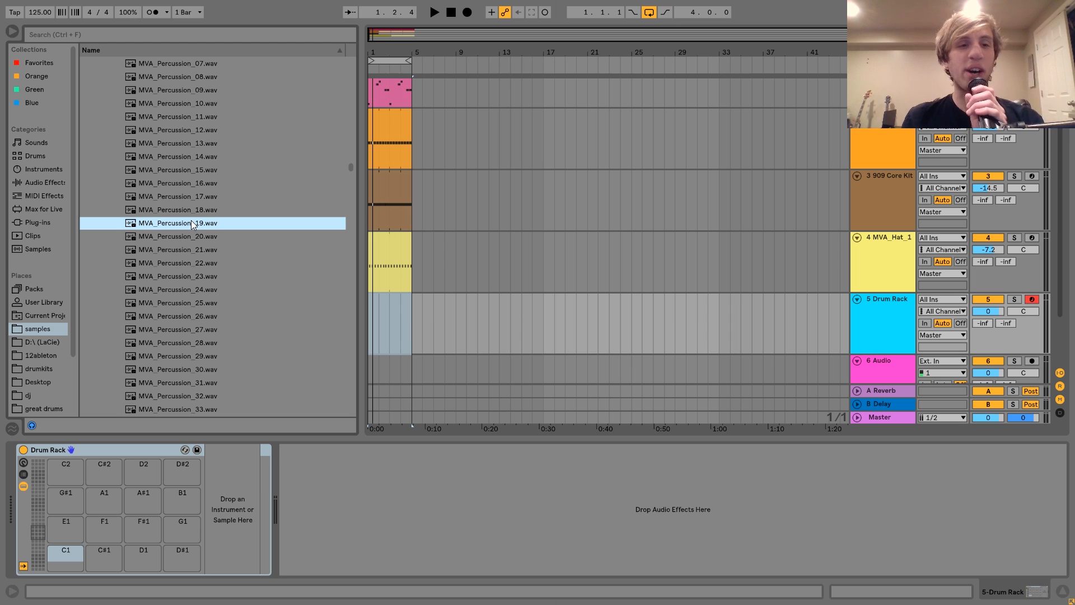
key(Down)
key(Down)
key(Down)
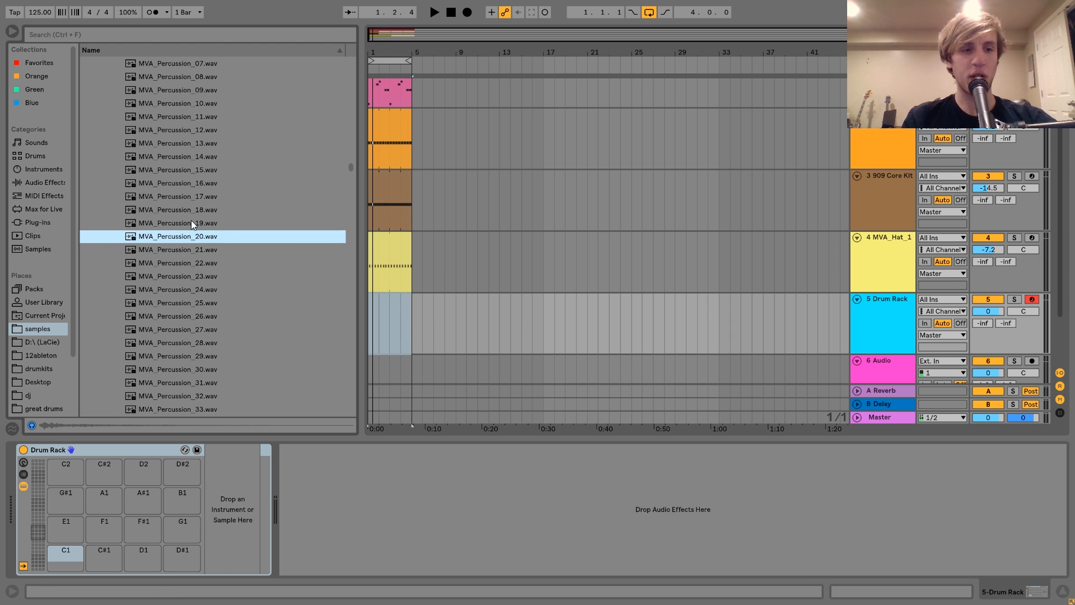
key(Up)
key(Up)
key(Up)
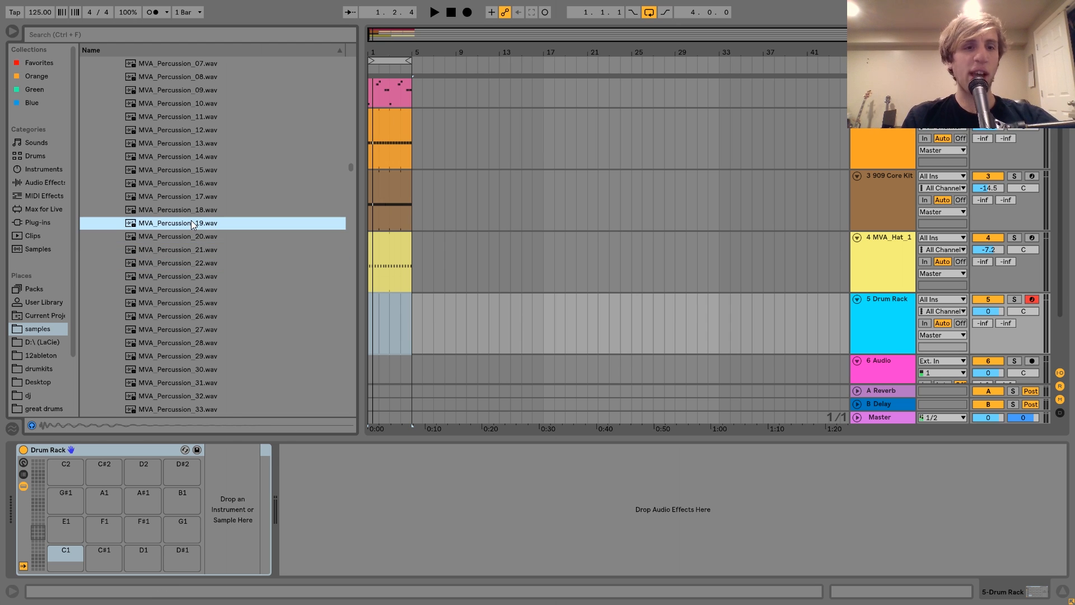
drag(190, 223, 104, 552)
- Load MVA_Percussion_21.wav onto the D1 pad and, after auditioning up to MVA_Percussion_25.wav, load MVA_Percussion_23.wav onto the C1 pad
click(199, 250)
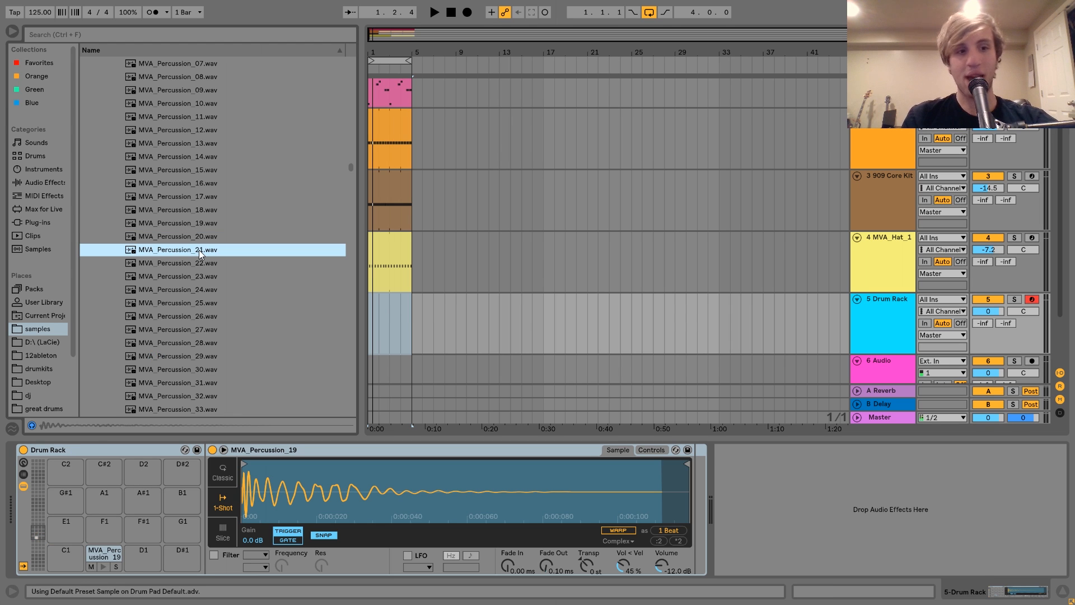
drag(199, 250, 143, 552)
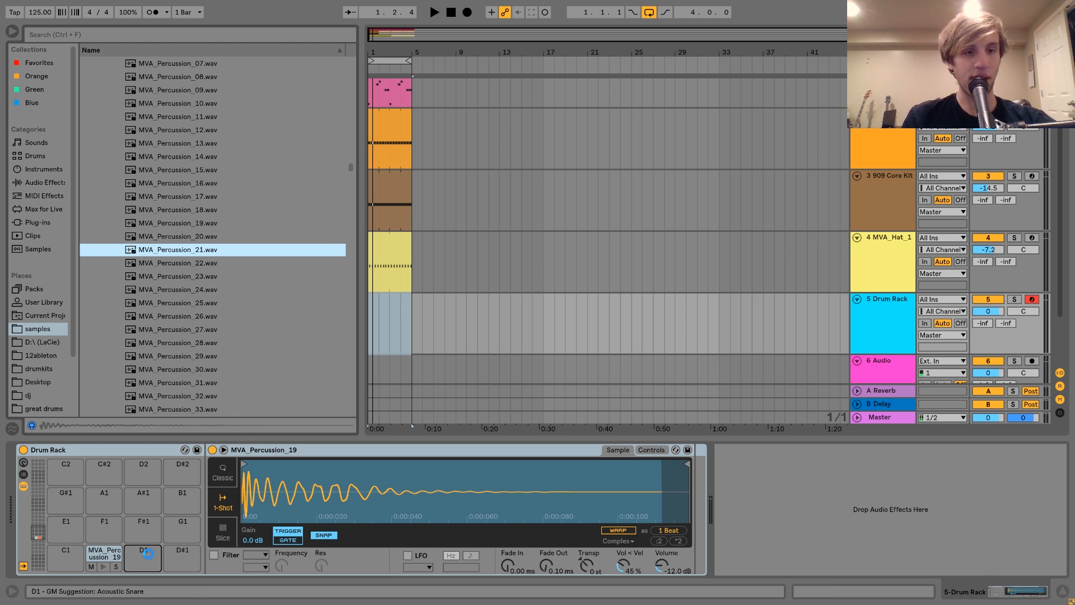
key(Down)
key(Down)
key(Down)
key(Down)
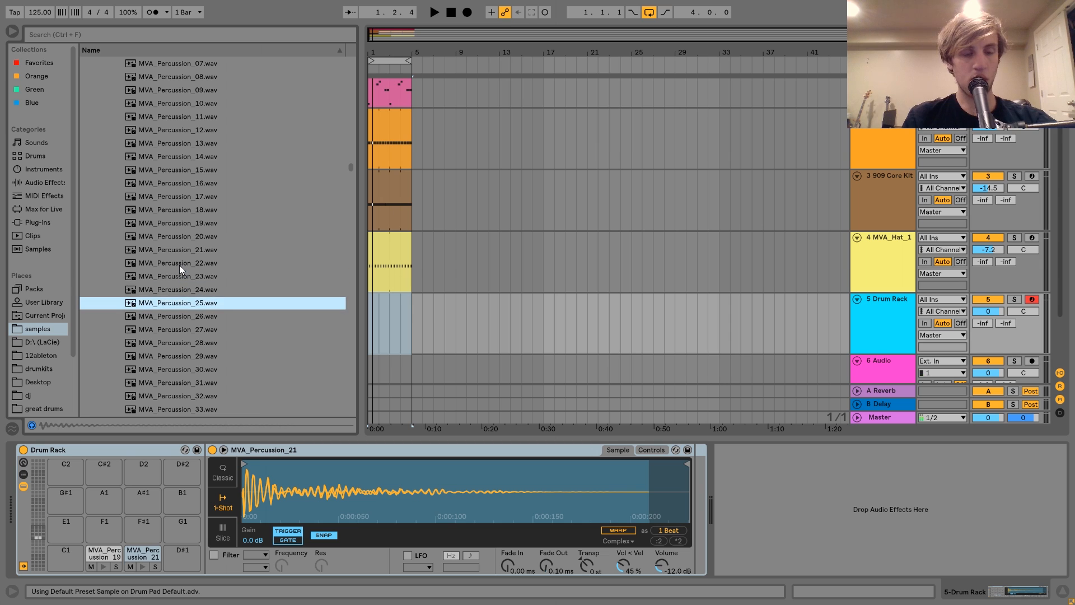
key(Up)
key(Up)
drag(180, 274, 66, 557)
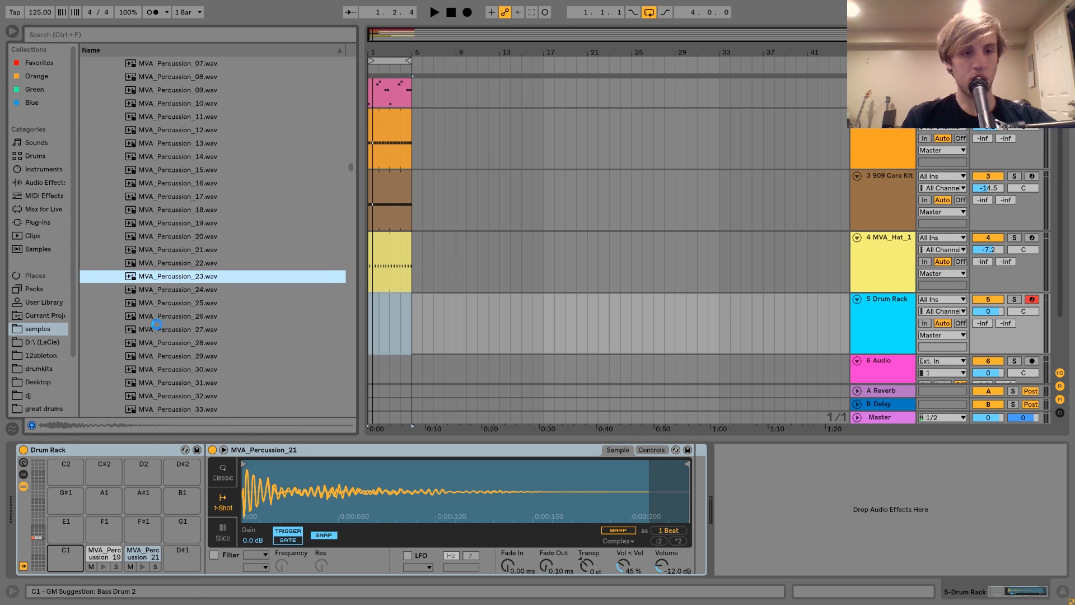
- Audition further percussion samples from MVA_Percussion_27.wav on and load MVA_Percussion_31.wav onto the D#1 pad
click(190, 335)
key(Down)
key(Down)
key(Down)
key(Down)
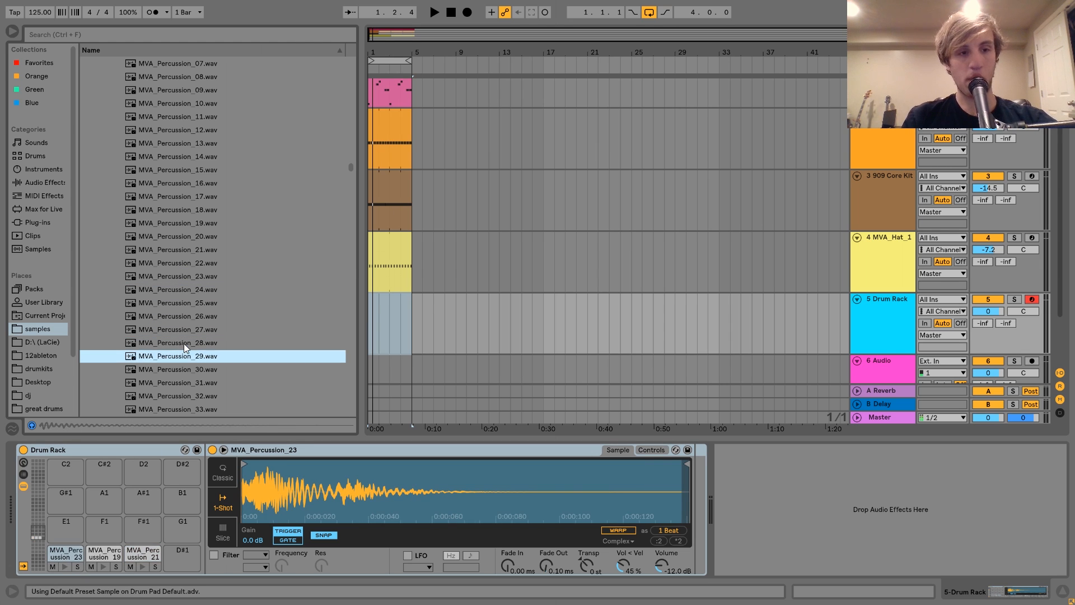
key(Up)
key(Down)
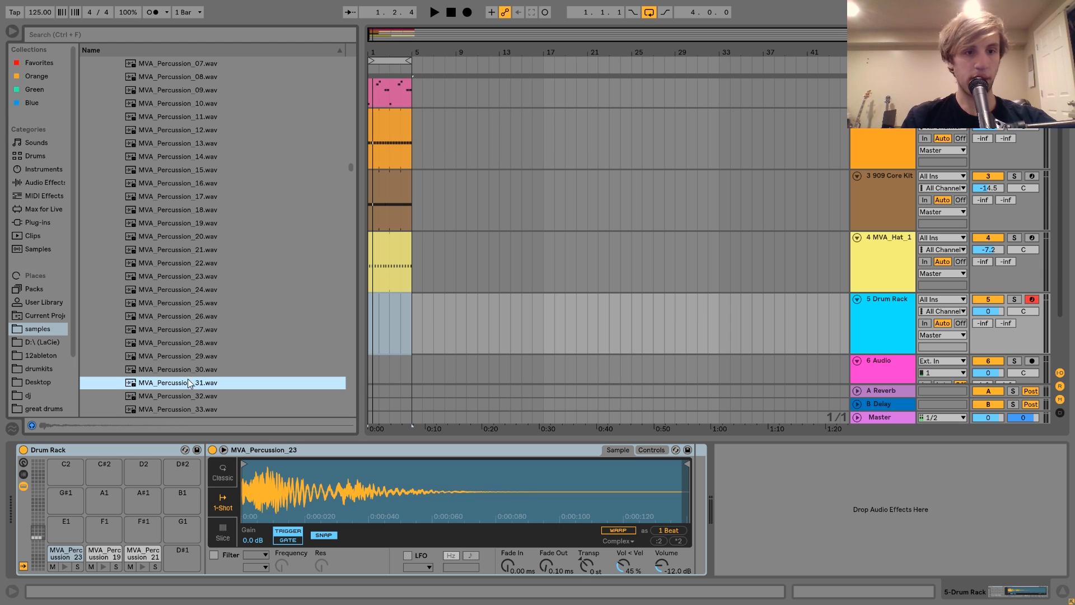
drag(187, 378, 183, 552)
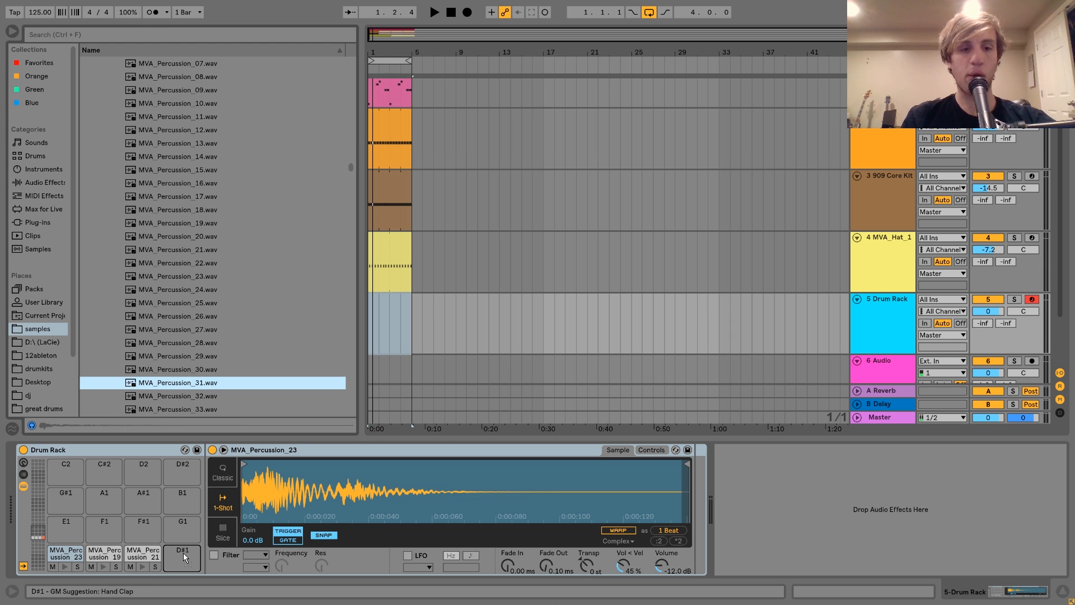
- Create a four-bar MIDI clip on the Drum Rack track and apply the Logic 16 Swing 57 groove to it
click(405, 336)
double_click(368, 330)
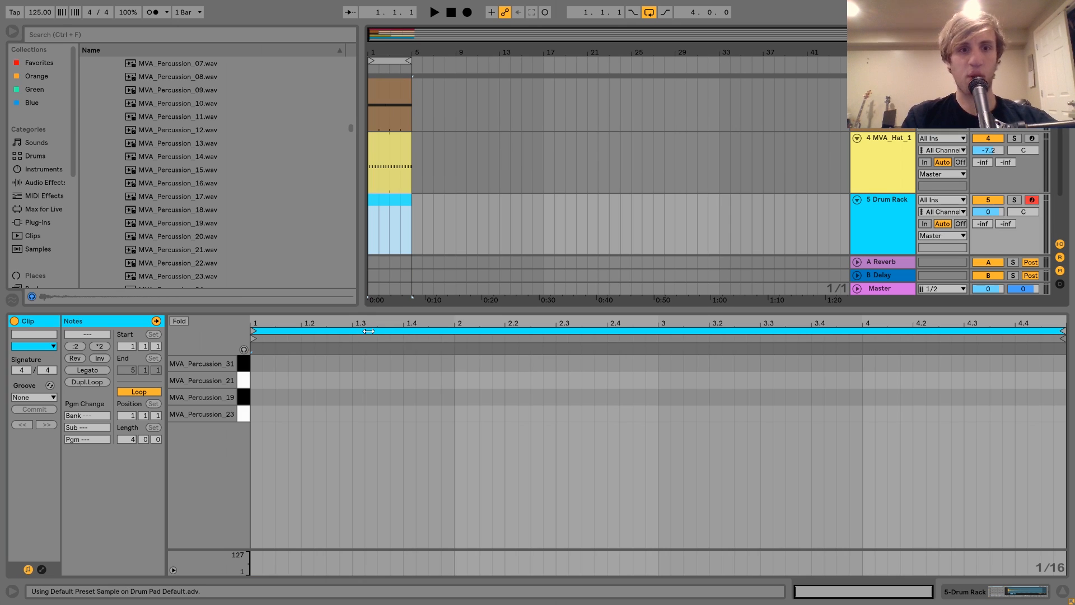
click(24, 398)
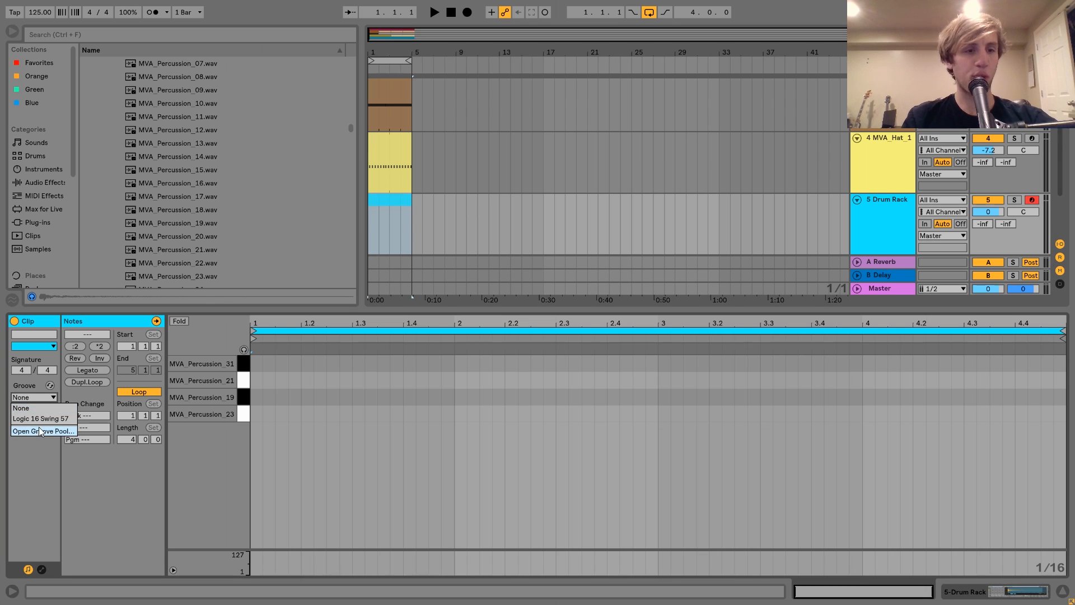
click(33, 419)
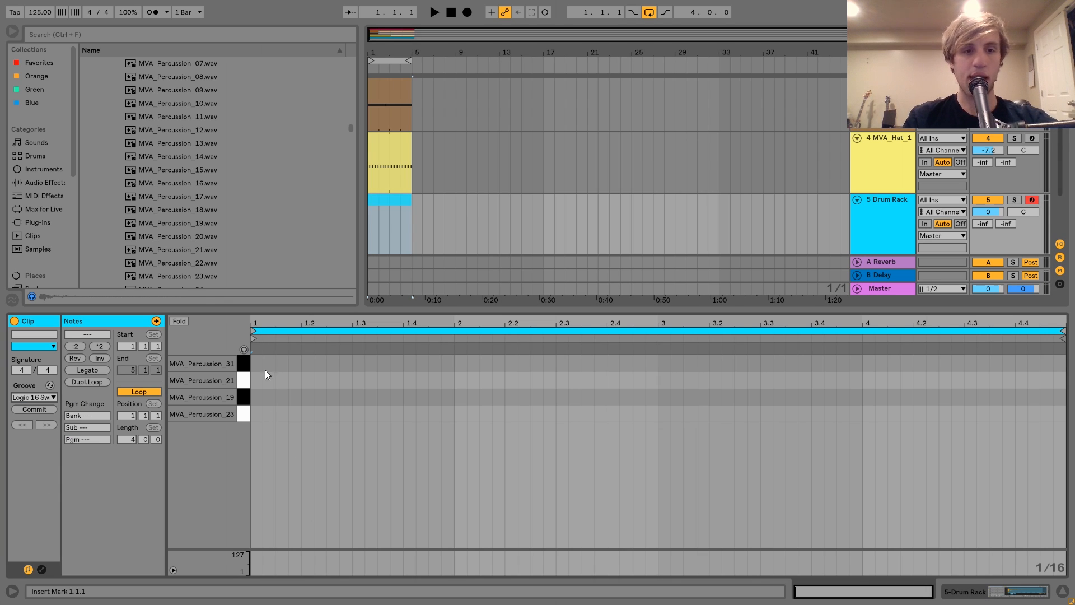
- Add a sixteenth-note MVA_Percussion_23 hit at 1.1.2 and set the Drum Rack track's volume to -7.0 dB during playback
double_click(269, 413)
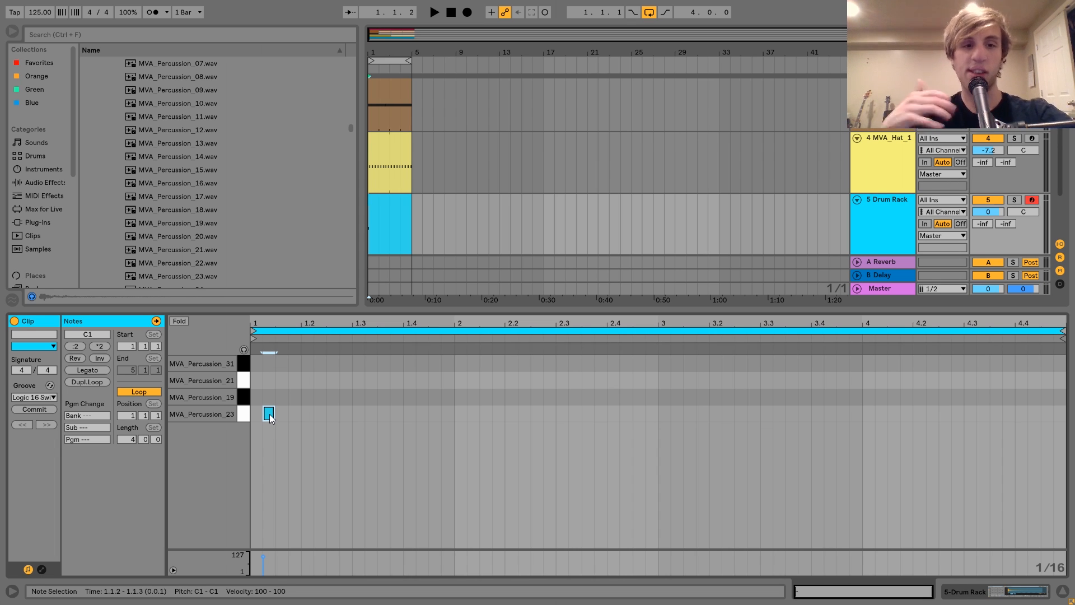
key(space)
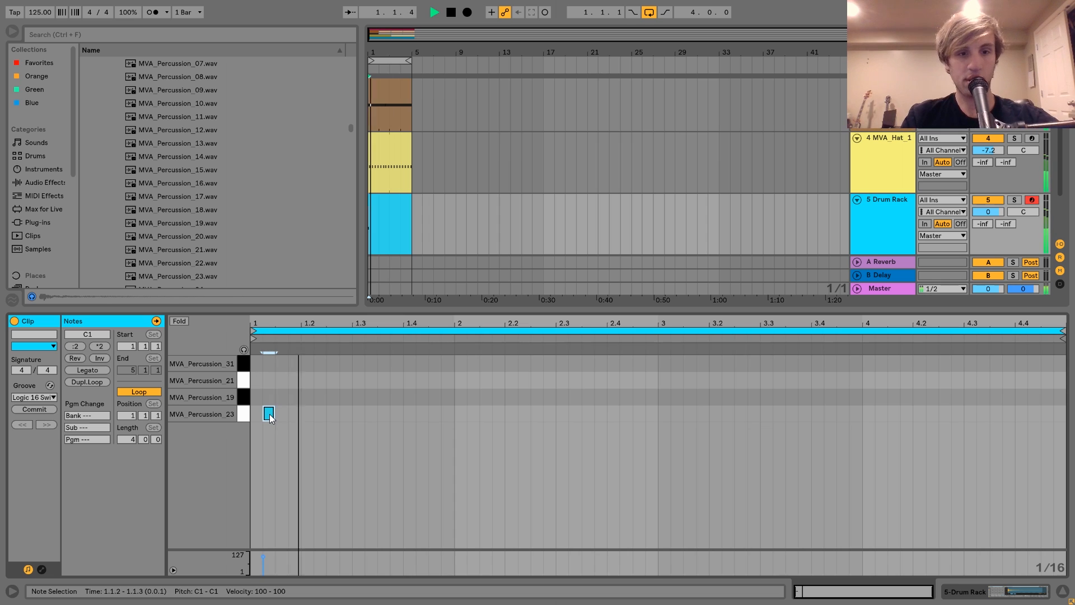
drag(988, 212, 989, 230)
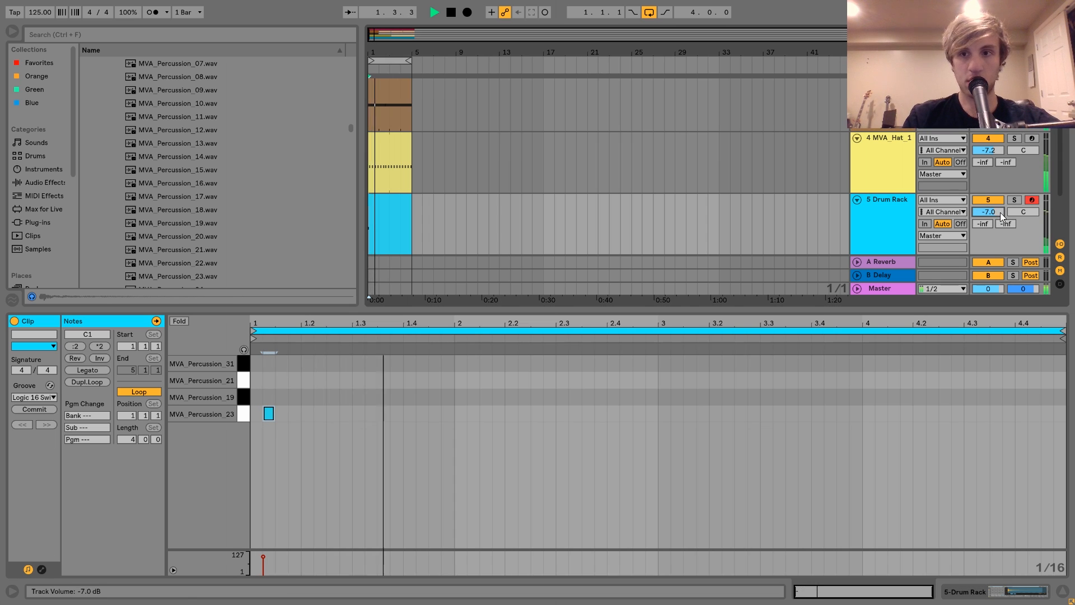
- Move the percussion note up to the MVA_Percussion_19 row and shift it to 1.1.4, checking it in playback
click(377, 435)
key(space)
key(ctrl+a)
key(Up)
key(space)
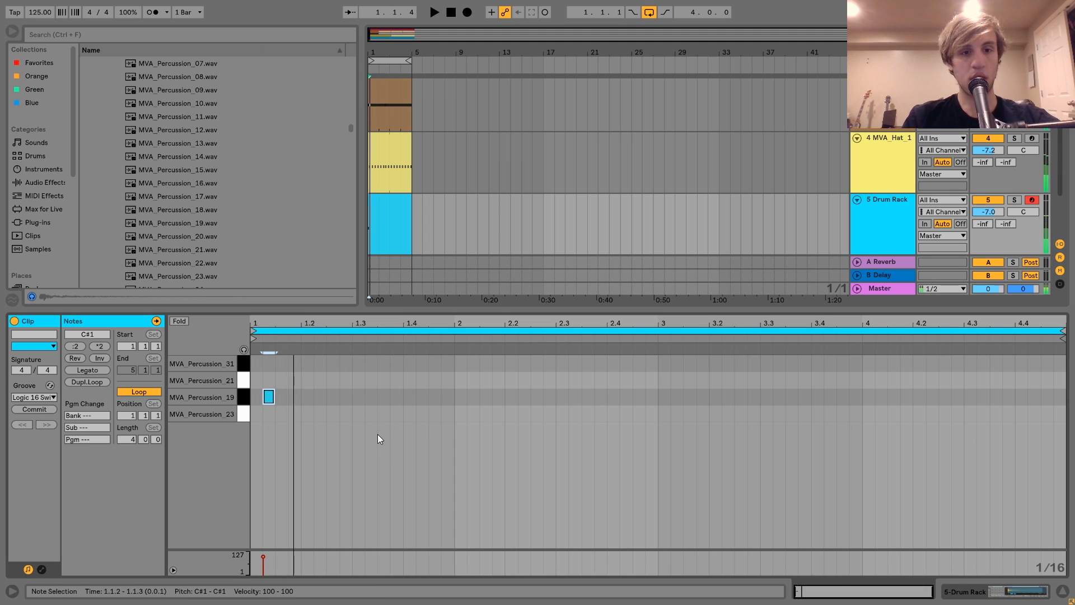
key(Right)
key(Right)
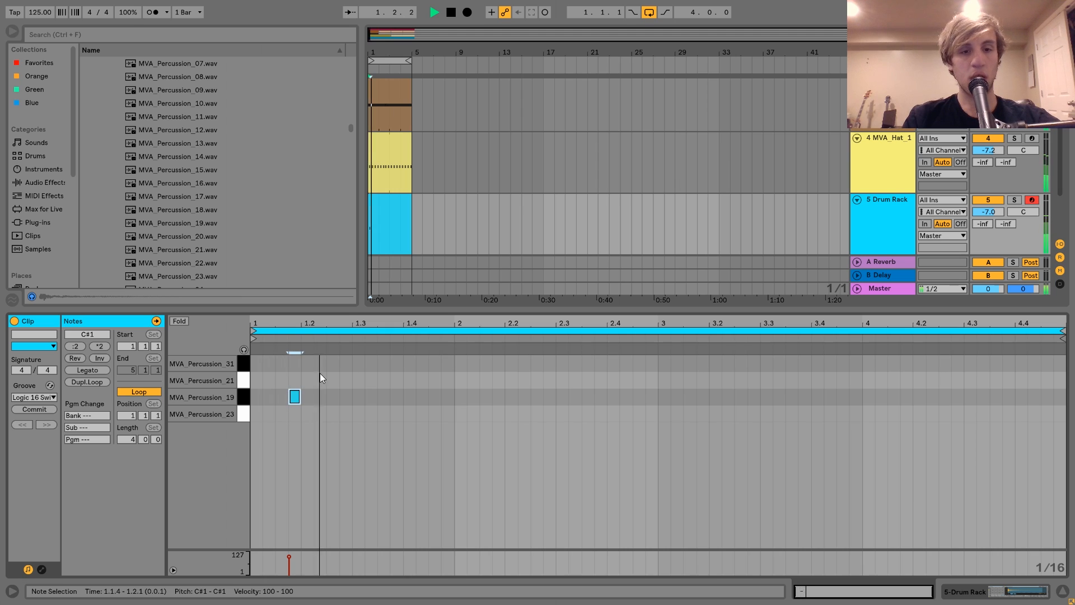
- Add a second sixteenth-note hit at 1.2.3 and move both notes up to the MVA_Percussion_31 row
double_click(332, 398)
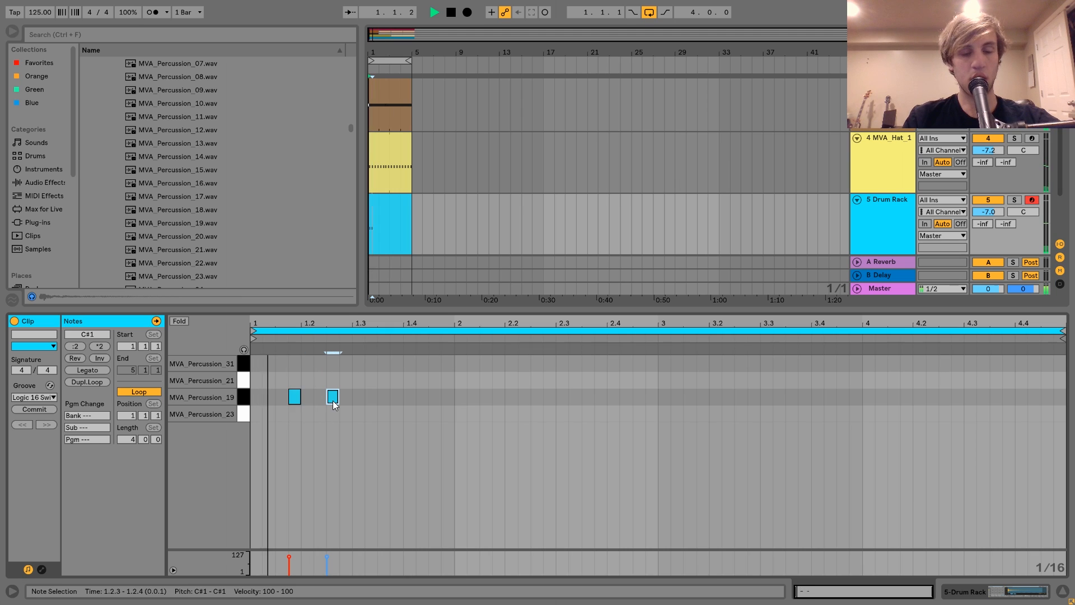
key(Up)
click(296, 392)
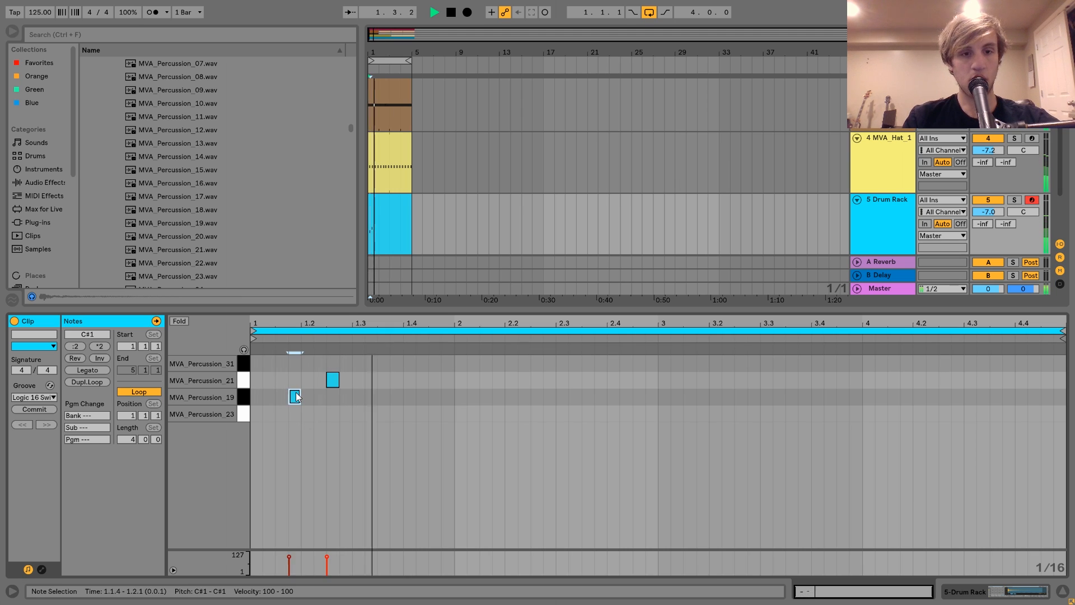
key(Up)
key(Up)
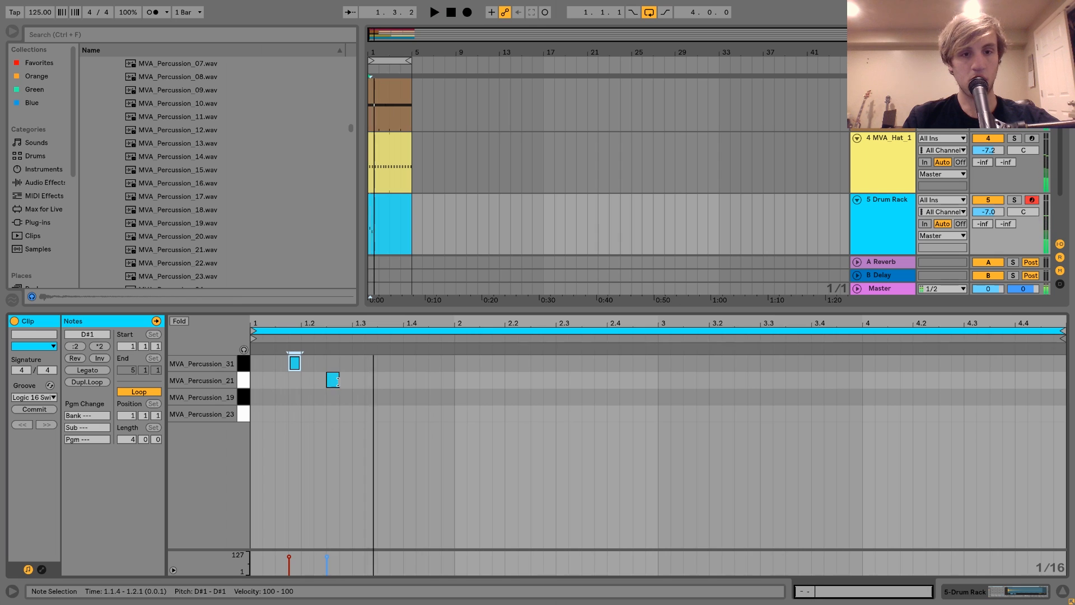
click(334, 380)
key(Up)
key(space)
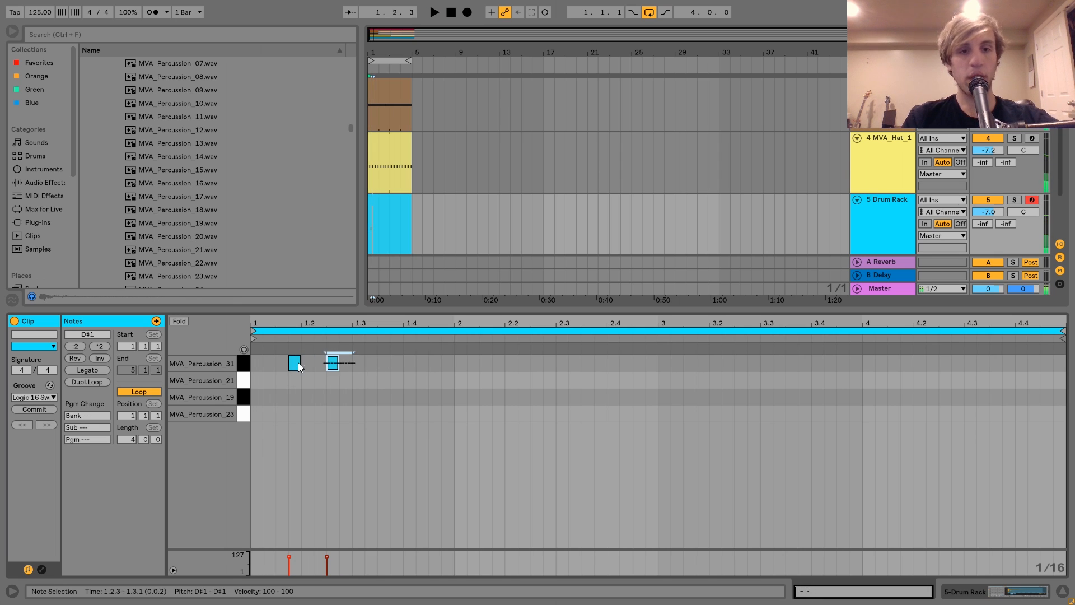
- Duplicate the two MVA_Percussion_31 notes every two beats until they fill the four-bar clip
shift+click(295, 363)
key(ctrl+d)
key(ctrl+d)
key(ctrl+d)
key(ctrl+d)
key(ctrl+d)
key(ctrl+d)
key(ctrl+d)
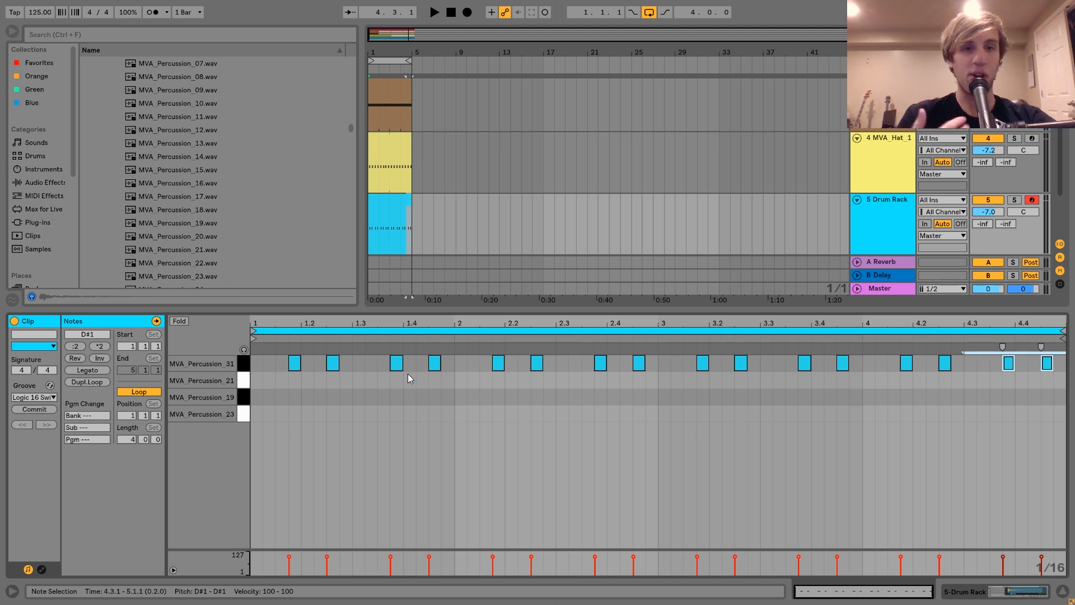
- Add an MVA_Percussion_21 hit at 1.2.2 and MVA_Percussion_19 hits at 1.3.2 and 1.4.4 in the first bar
double_click(320, 381)
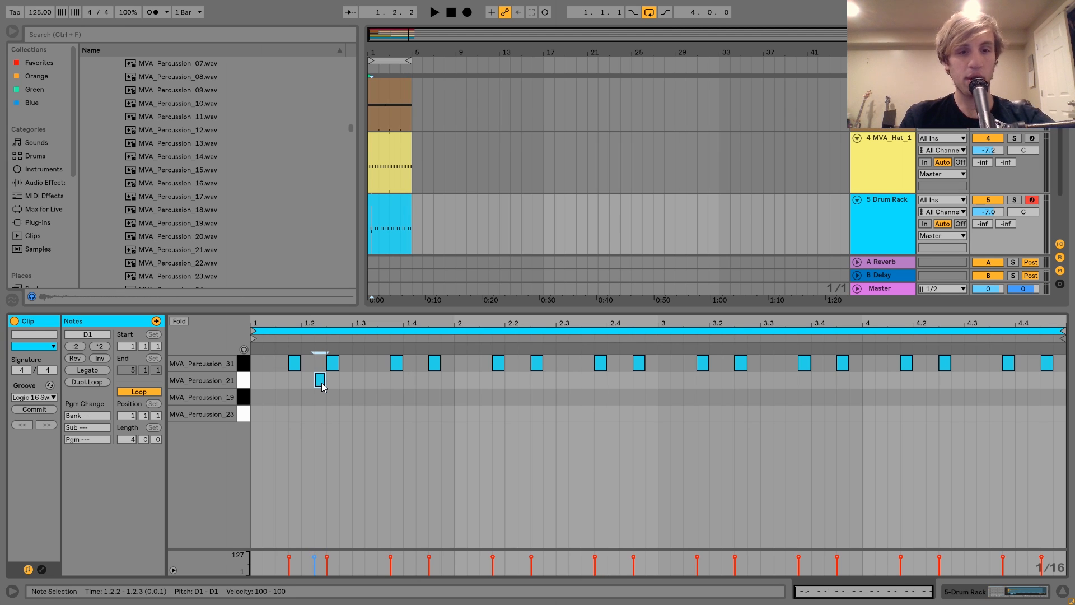
key(space)
key(space)
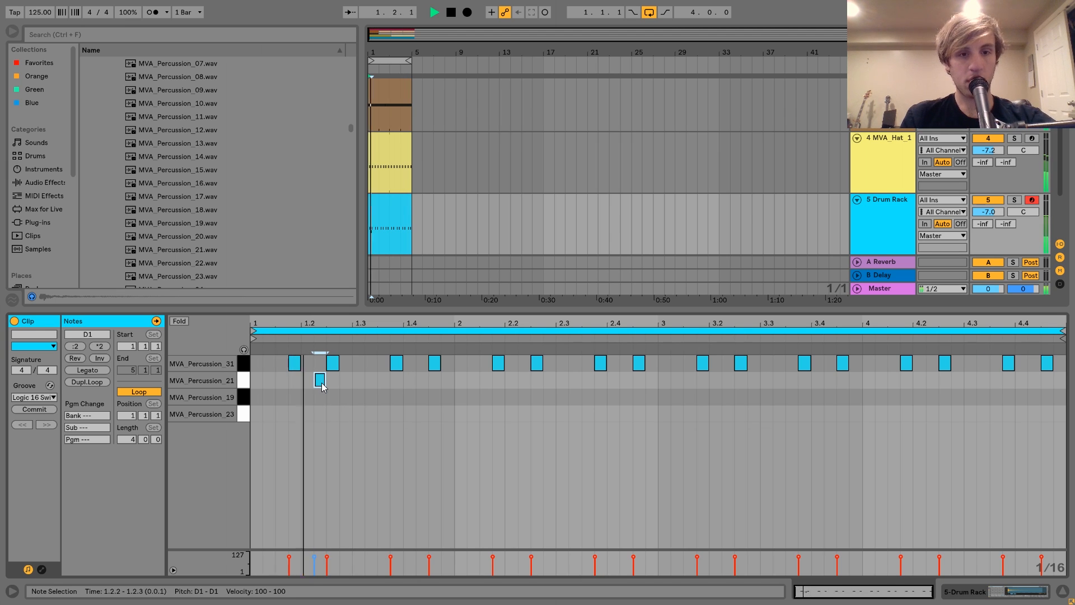
double_click(372, 396)
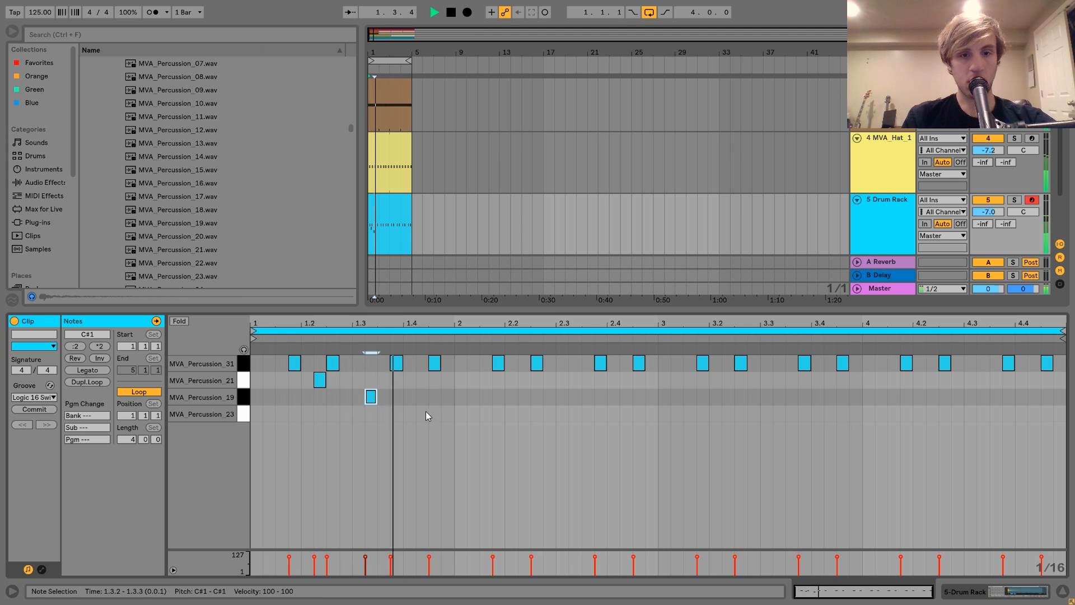
double_click(447, 413)
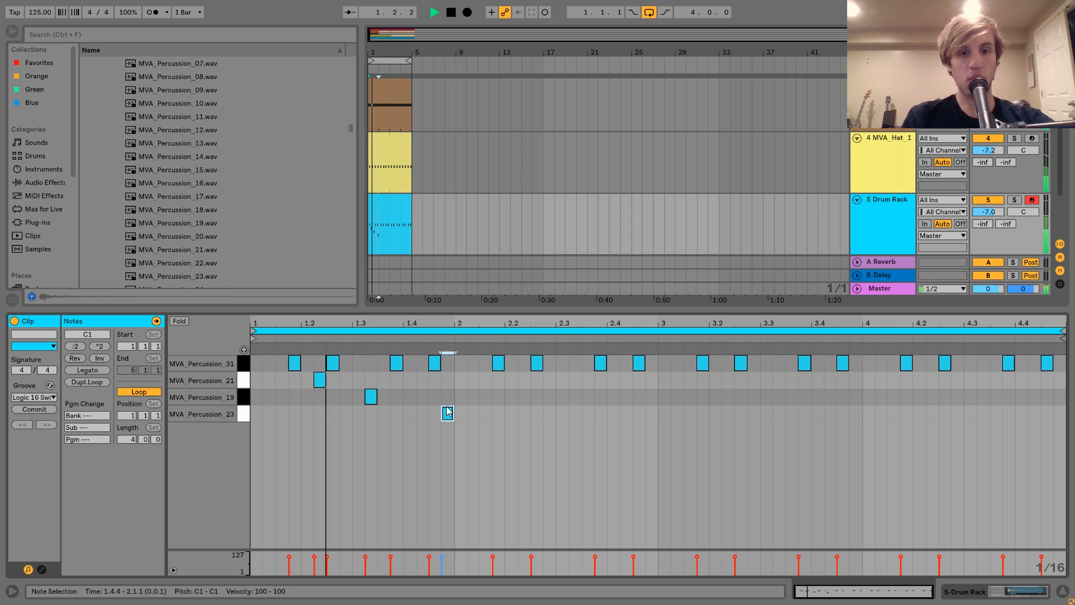
key(Up)
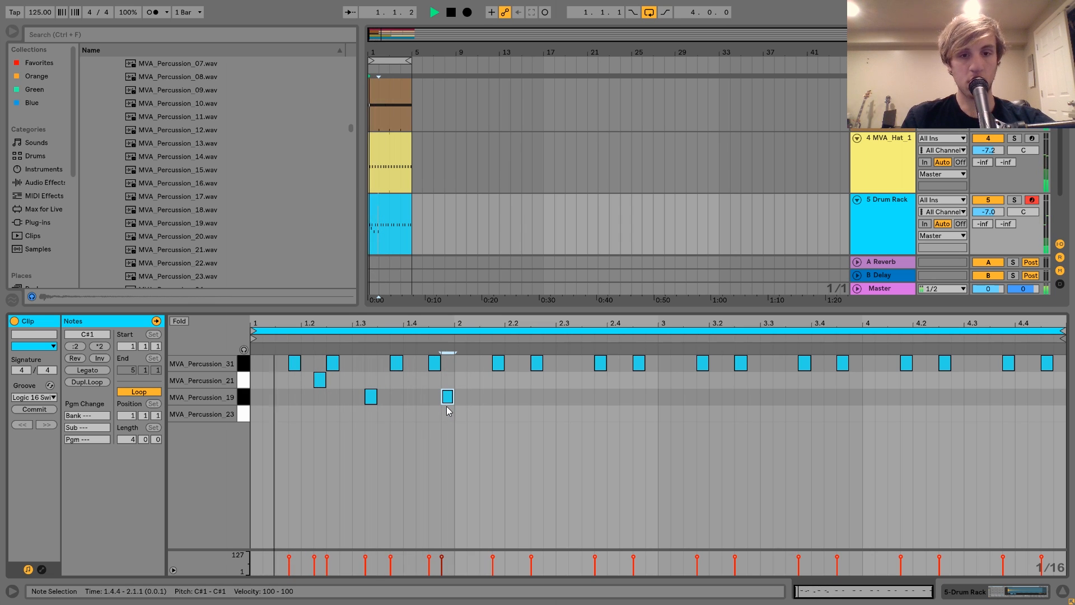
- Add MVA_Percussion_21 hits at 2.1.3, 2.3.3 and 2.4.4 and MVA_Percussion_19 hits at 2.2.4 and 2.3.2 in the second bar
double_click(484, 380)
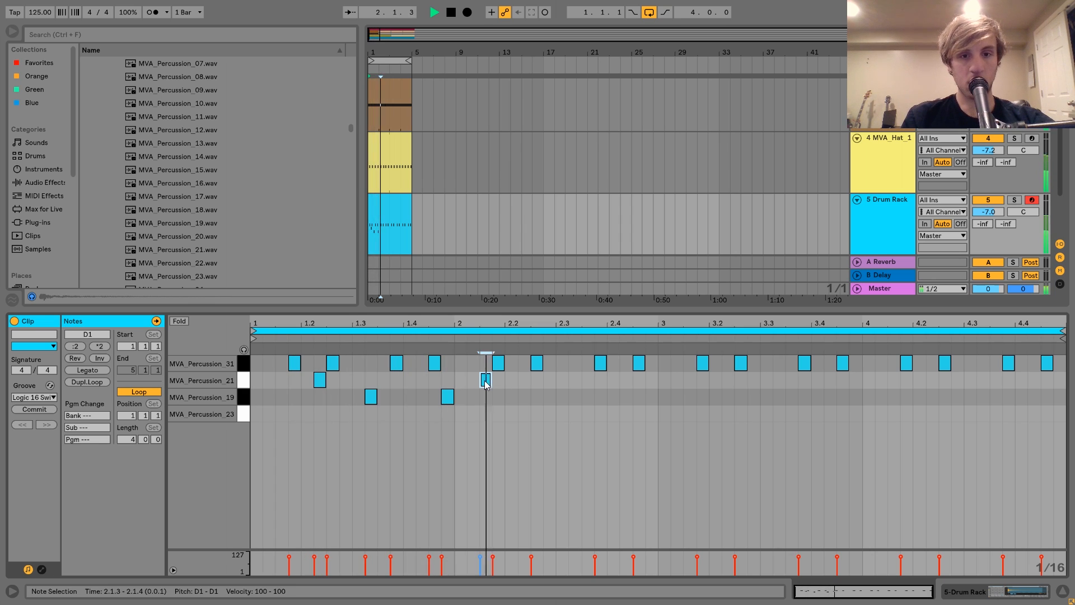
double_click(555, 402)
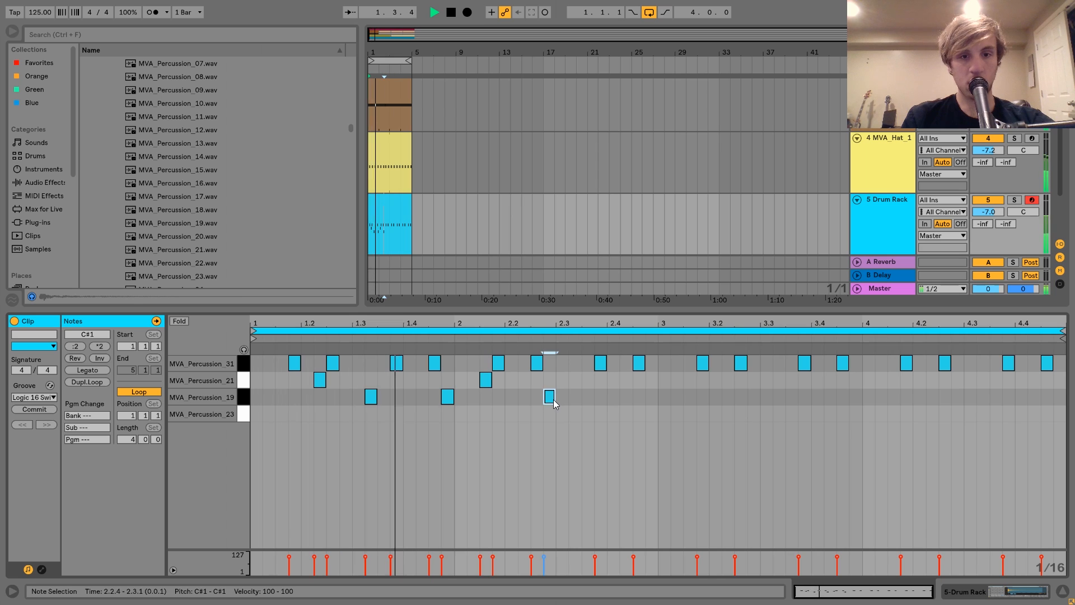
click(589, 397)
double_click(589, 397)
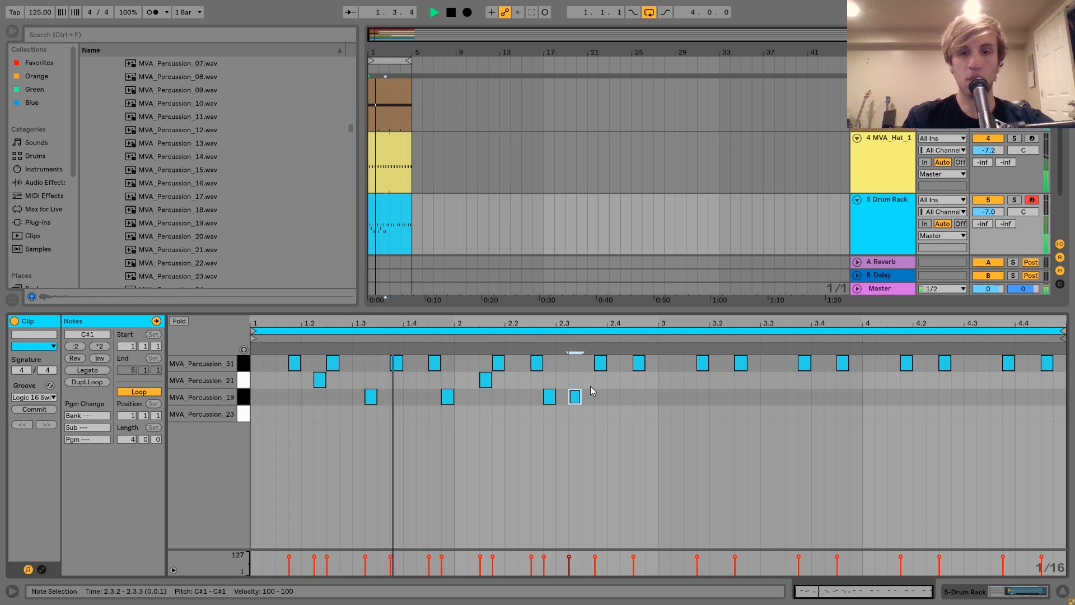
double_click(590, 379)
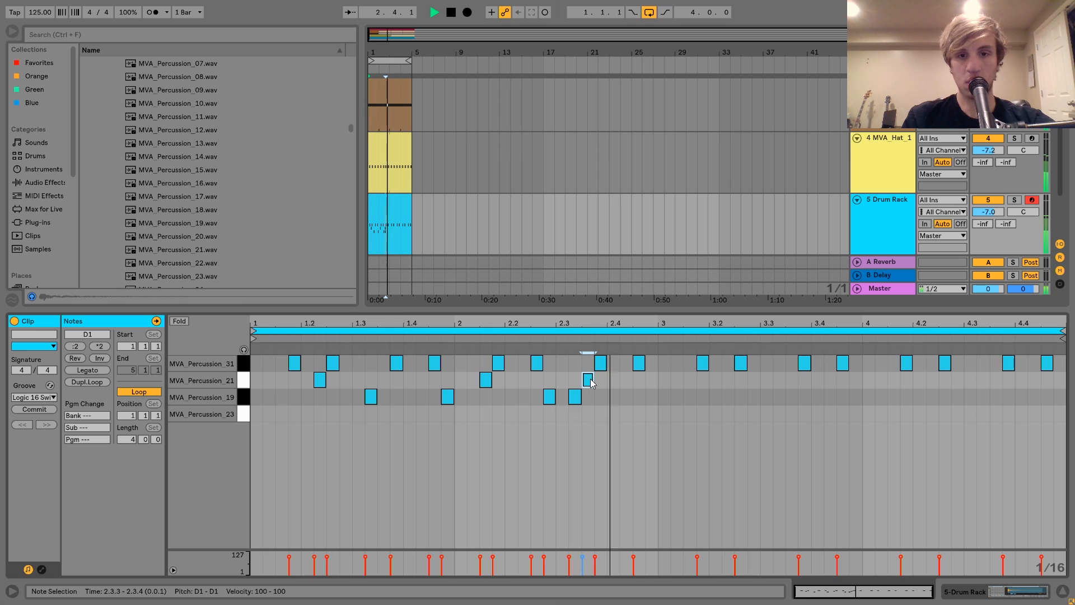
double_click(654, 383)
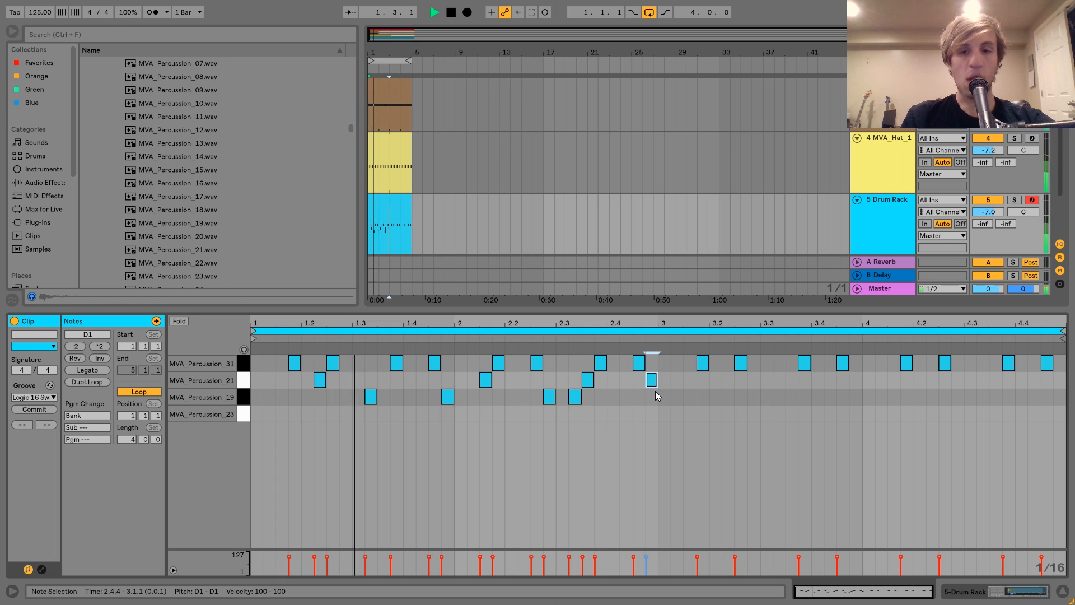
- Stop playback and duplicate the first two bars of the percussion pattern into bars 3 and 4
key(space)
drag(652, 415, 255, 317)
key(ctrl+d)
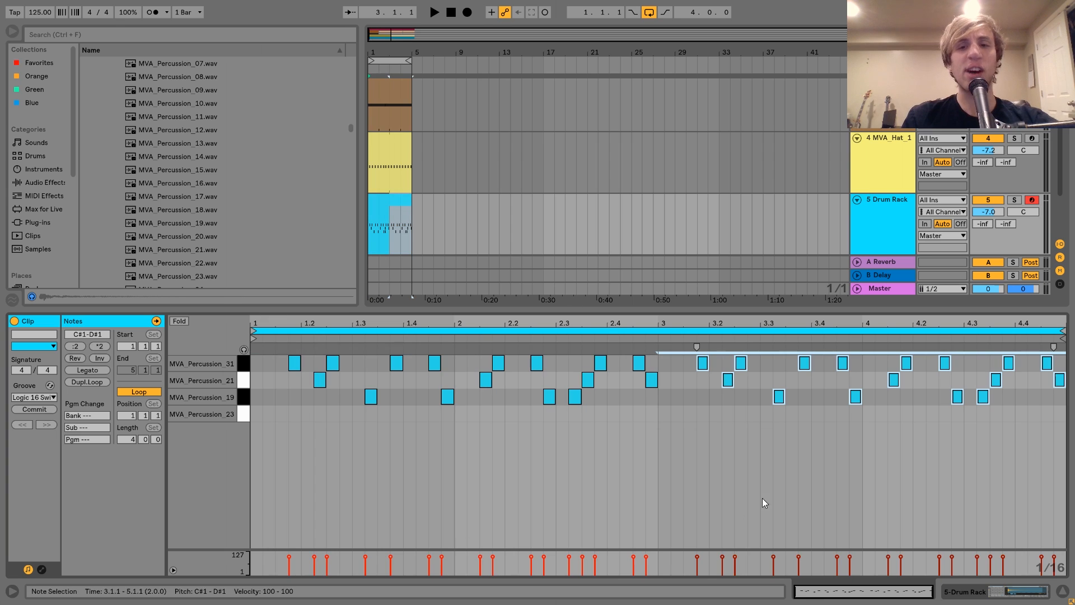
- Play the four-bar loop and add an empty MIDI track below the Drum Rack track
click(890, 224)
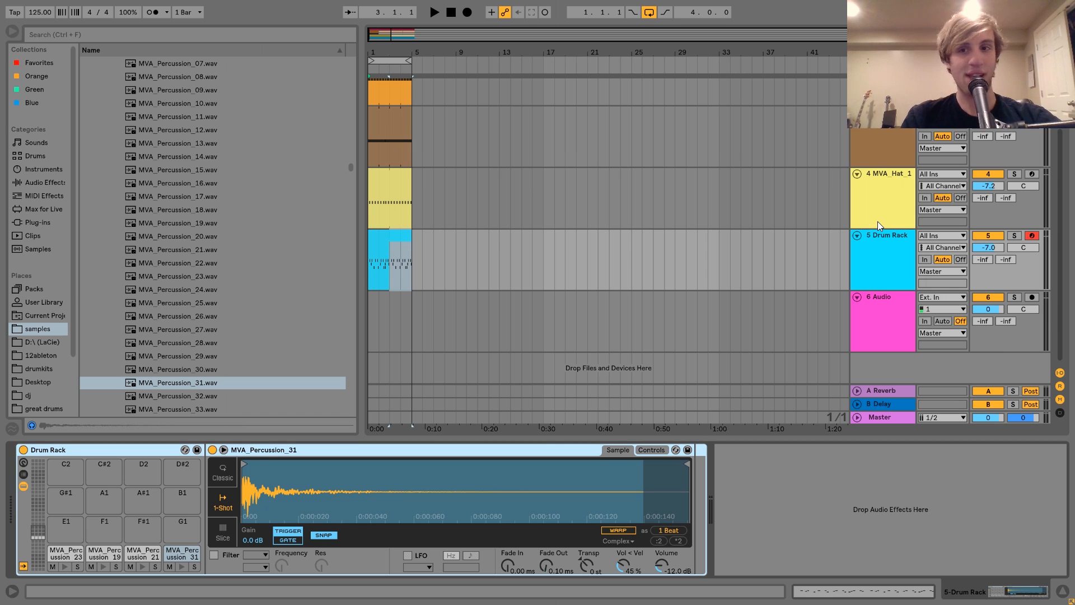
key(space)
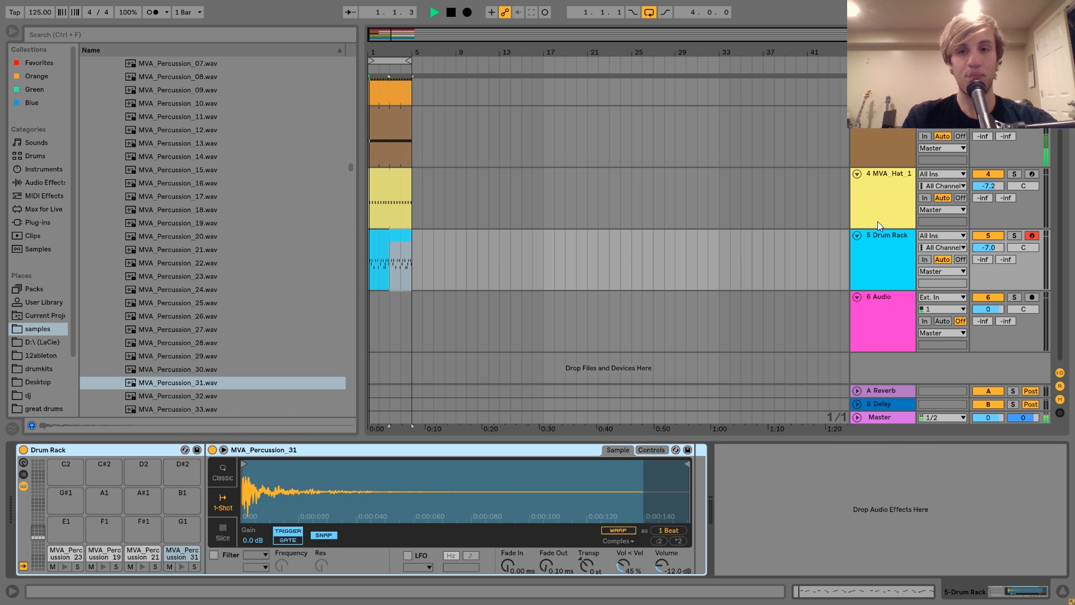
click(877, 241)
key(ctrl+shift+t)
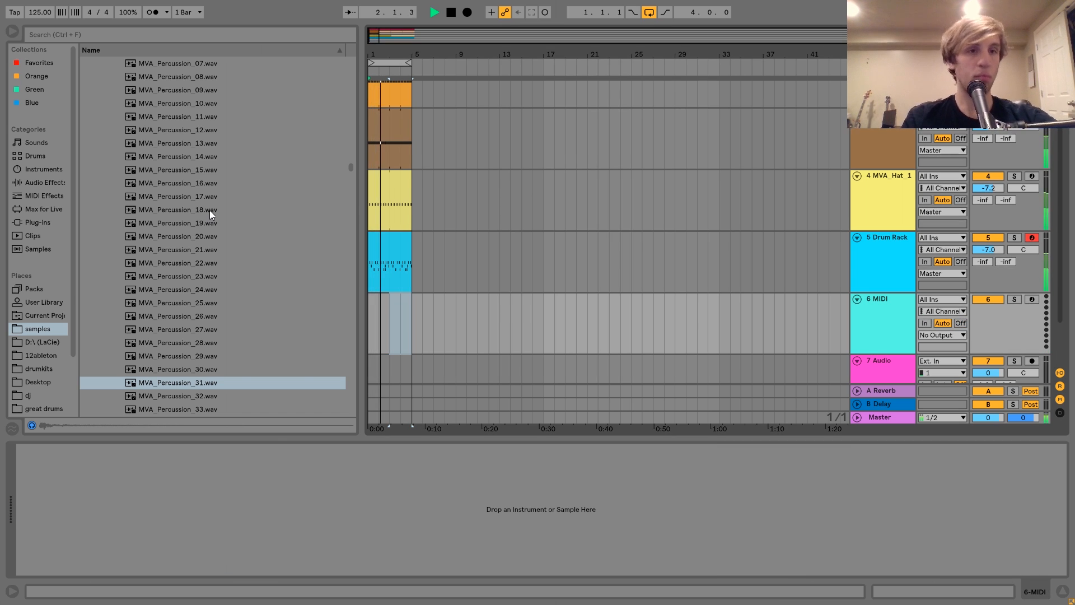
- Stop playback and search the samples folder for "shaker"
scroll(212, 215, up, 10)
scroll(210, 210, up, 7)
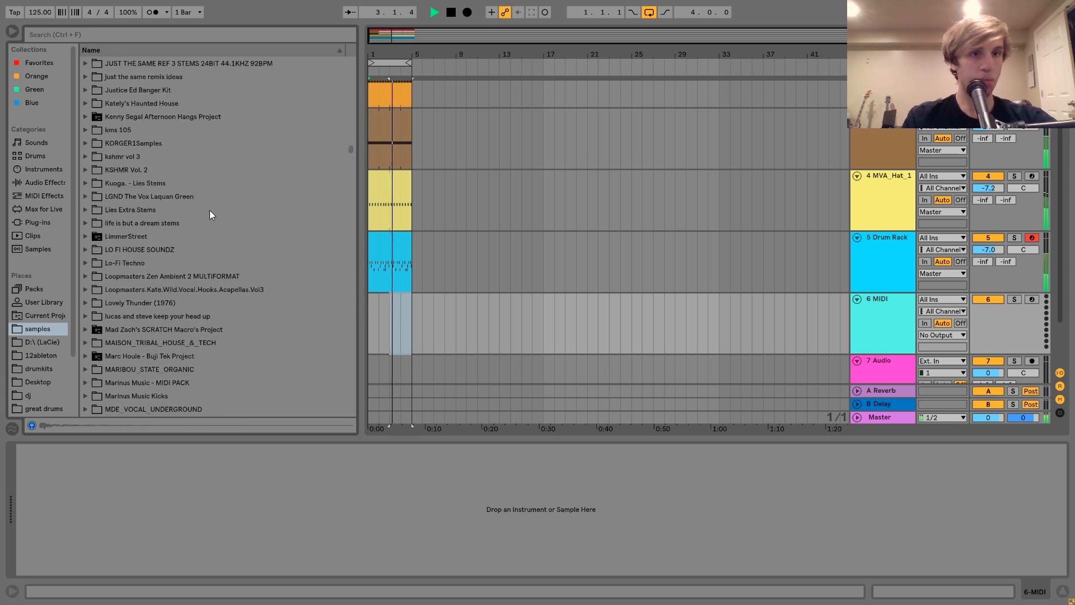
key(space)
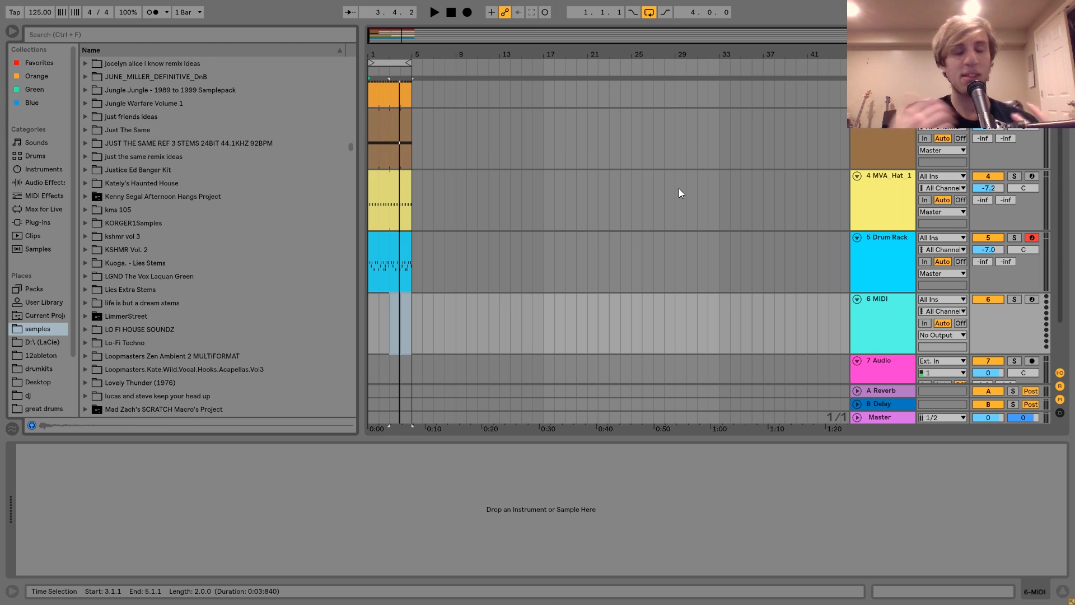
click(274, 31)
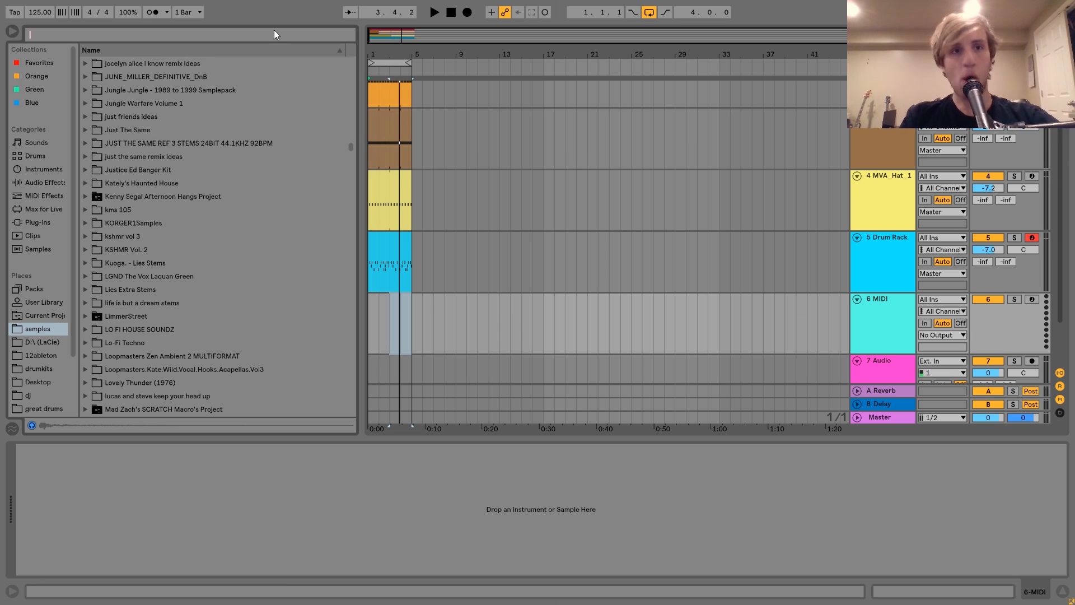
text(sha)
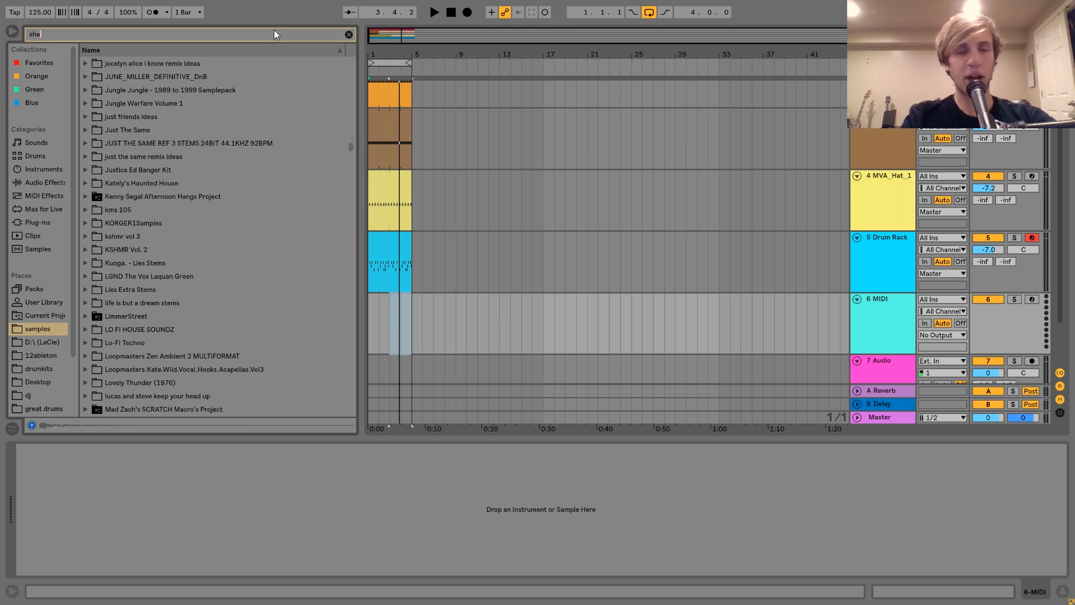
text(ker)
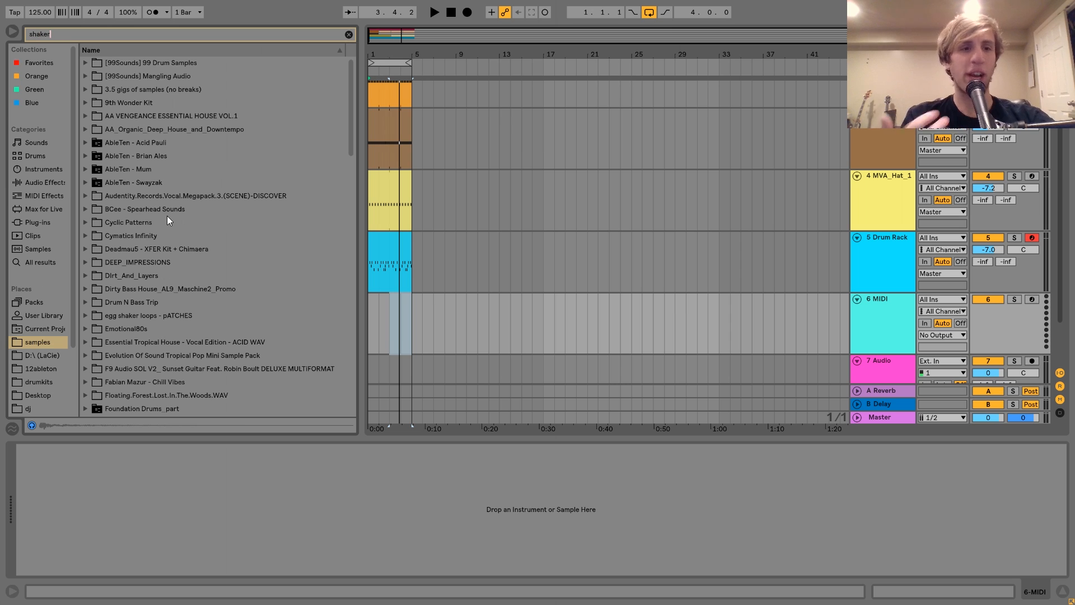
- Look through the shaker search results for a suitable pack, checking the subfolders of kshmr vol 3
click(150, 221)
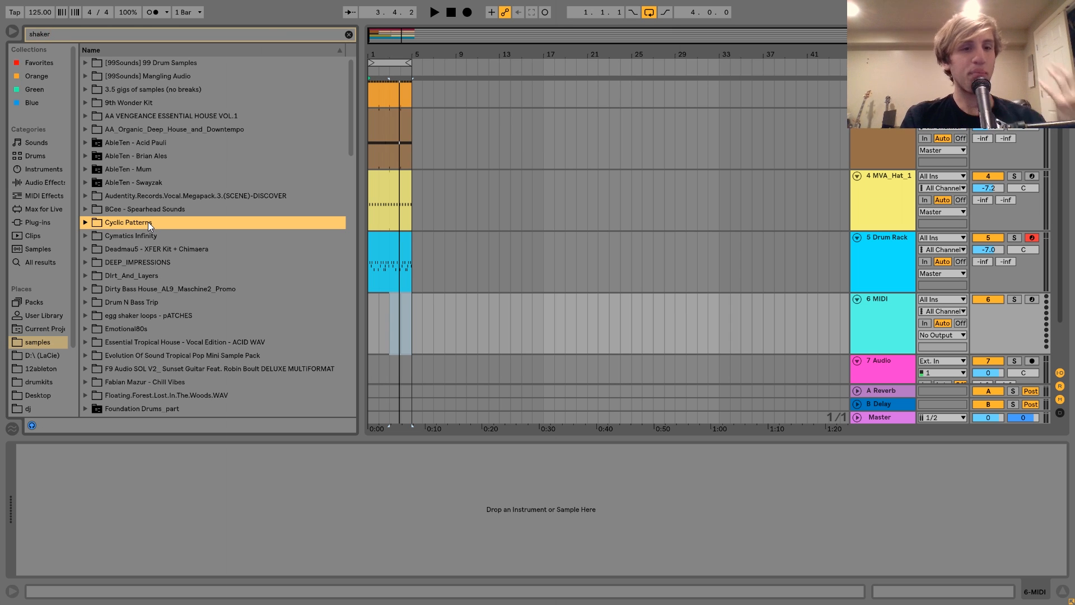
scroll(147, 222, down, 2)
scroll(148, 222, down, 10)
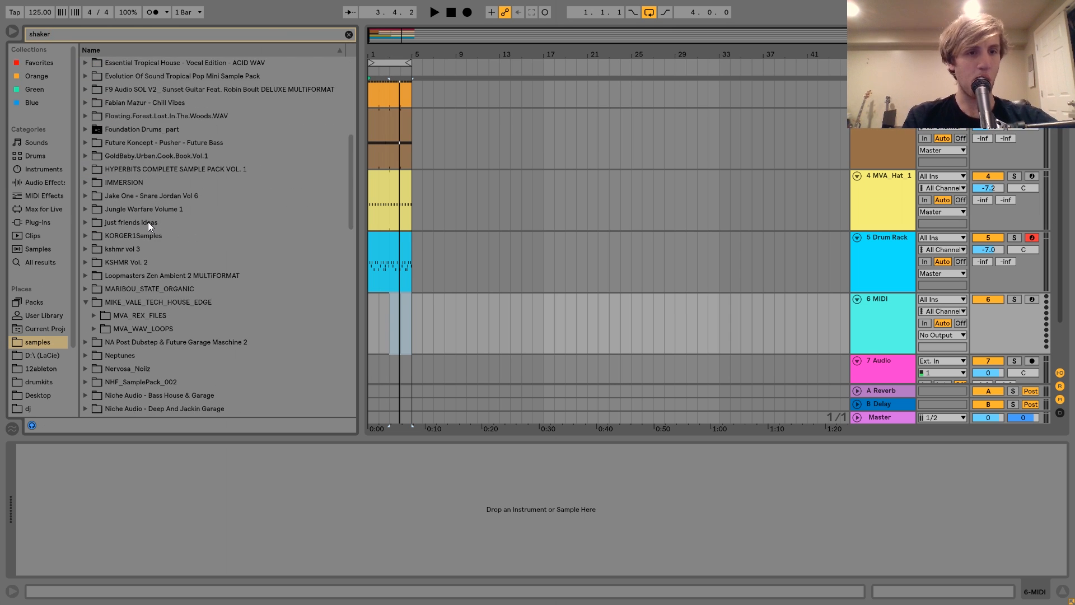
click(85, 210)
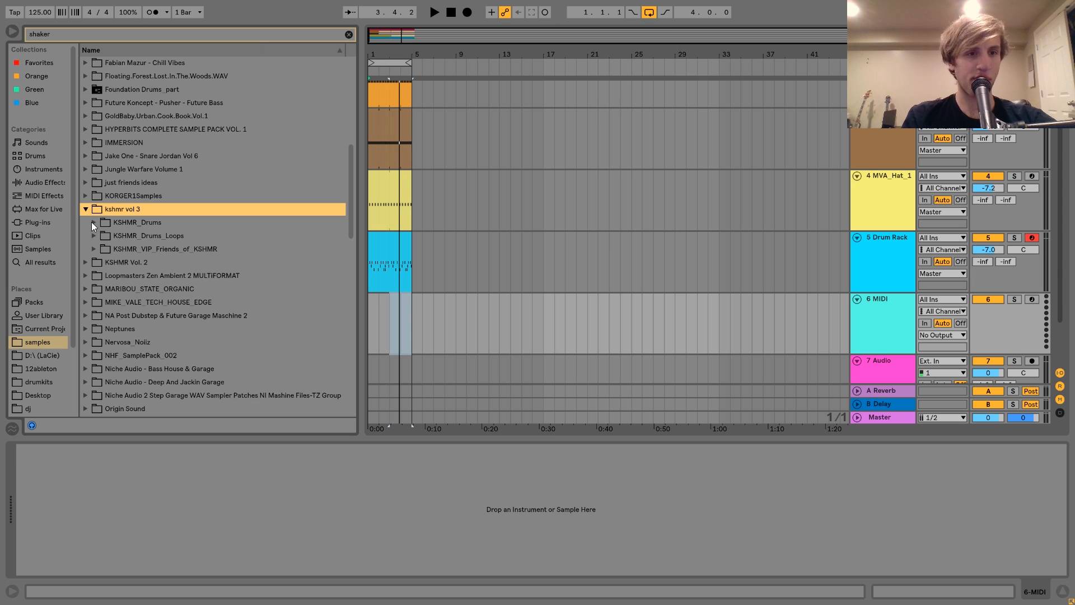
click(87, 209)
scroll(87, 208, down, 9)
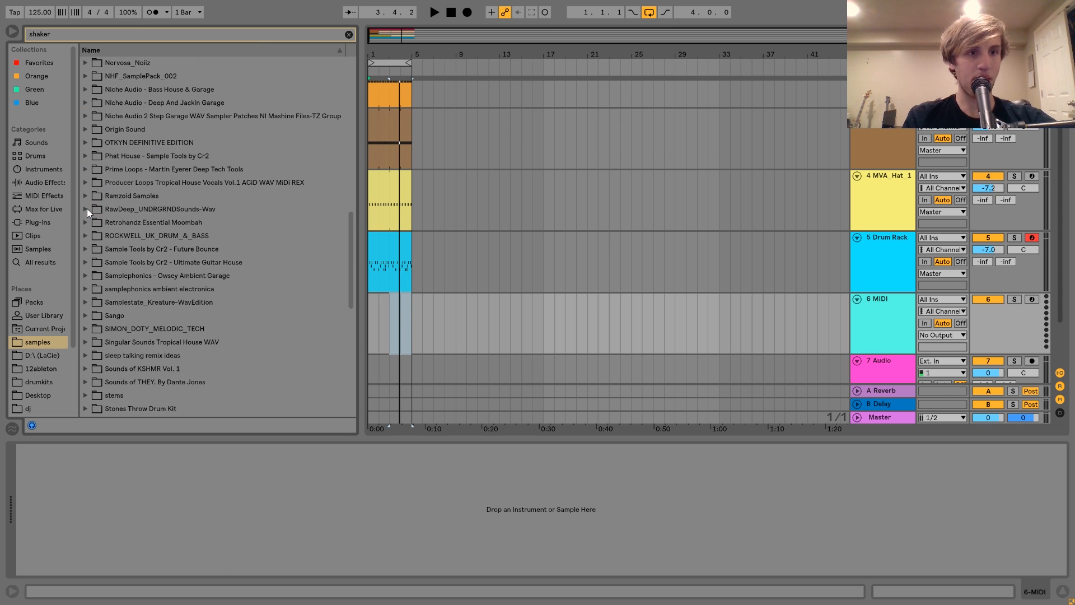
scroll(86, 208, up, 13)
scroll(86, 208, up, 1)
- Open the layered folder under 120 bpm in the egg shaker loops - pATCHES pack
click(120, 130)
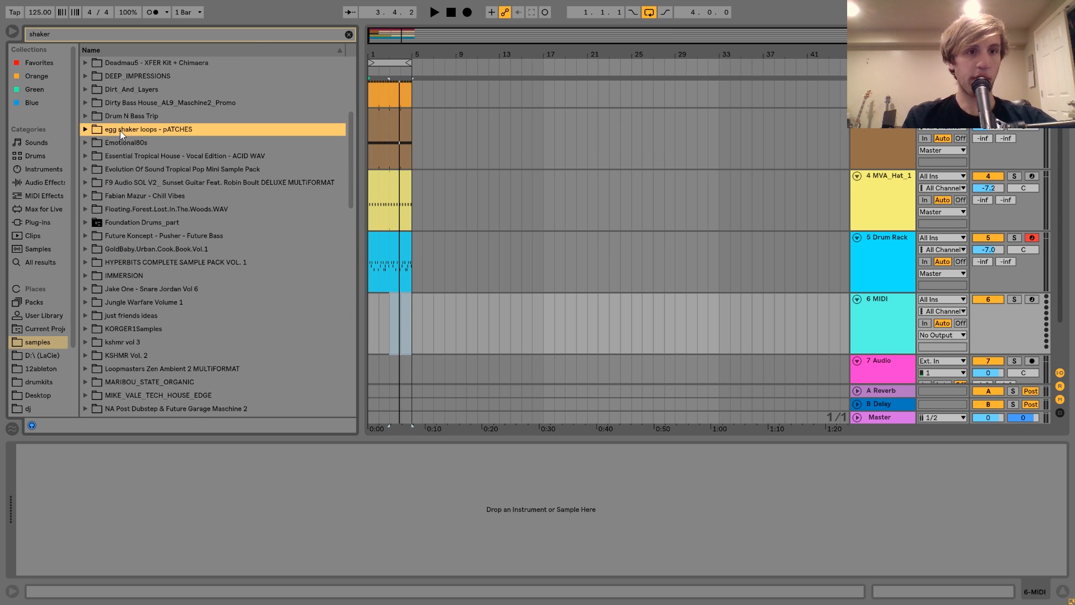
key(Right)
key(Down)
key(Down)
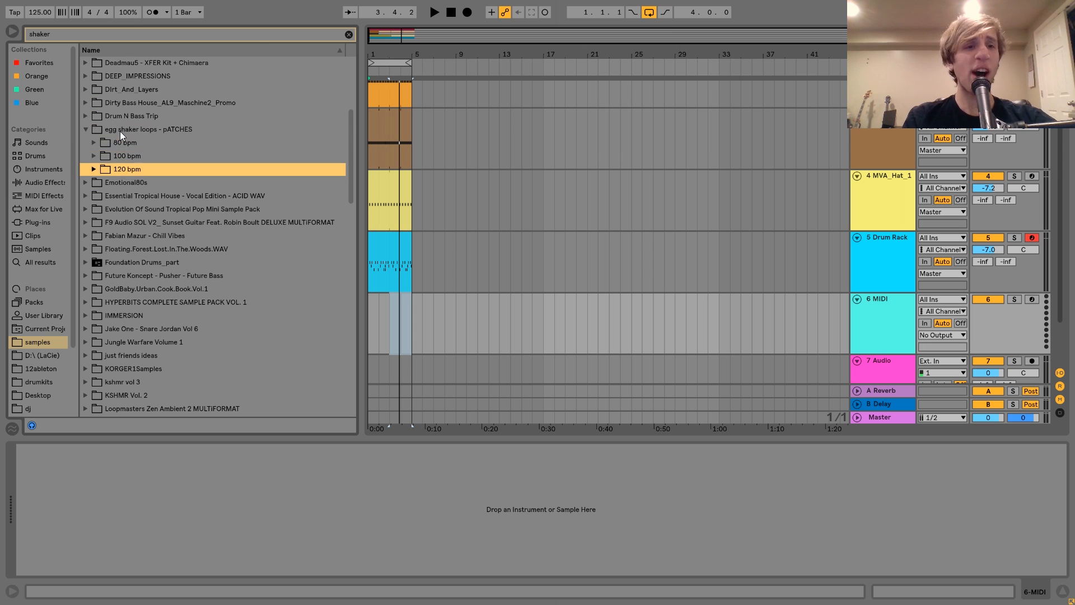
key(Right)
key(Down)
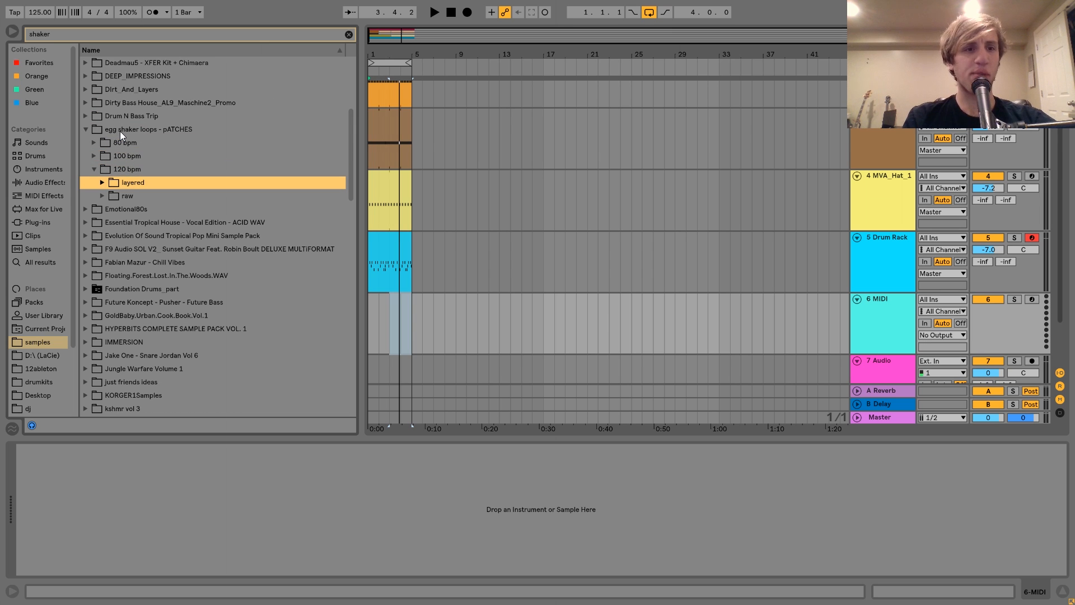
key(Right)
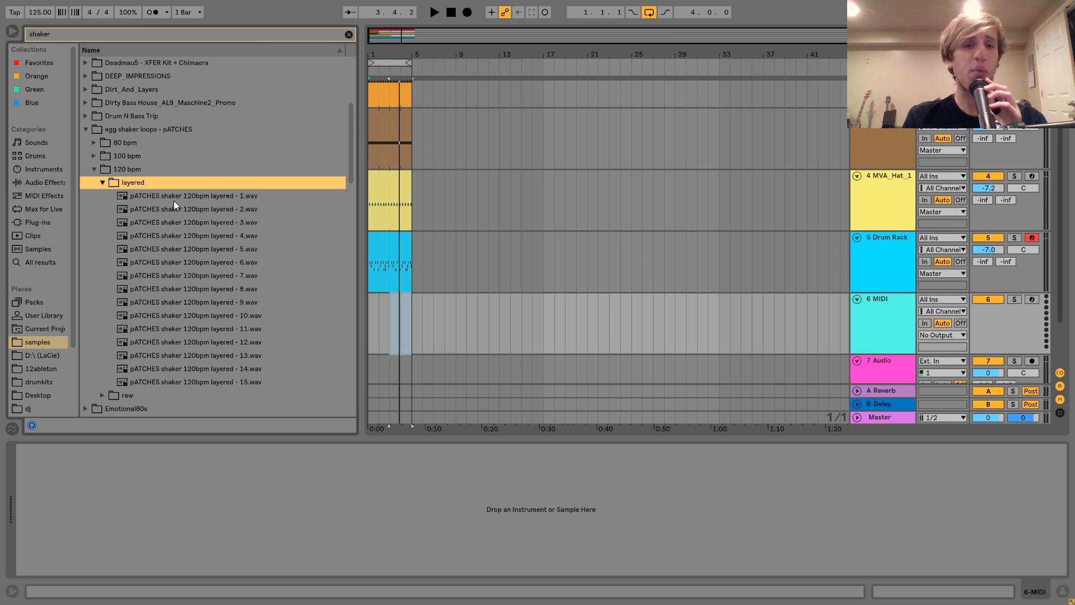
- Audition the layered shaker loops and place pATCHES shaker 120bpm layered - 4.wav at bar 1 of the new track, extended to four bars
click(199, 245)
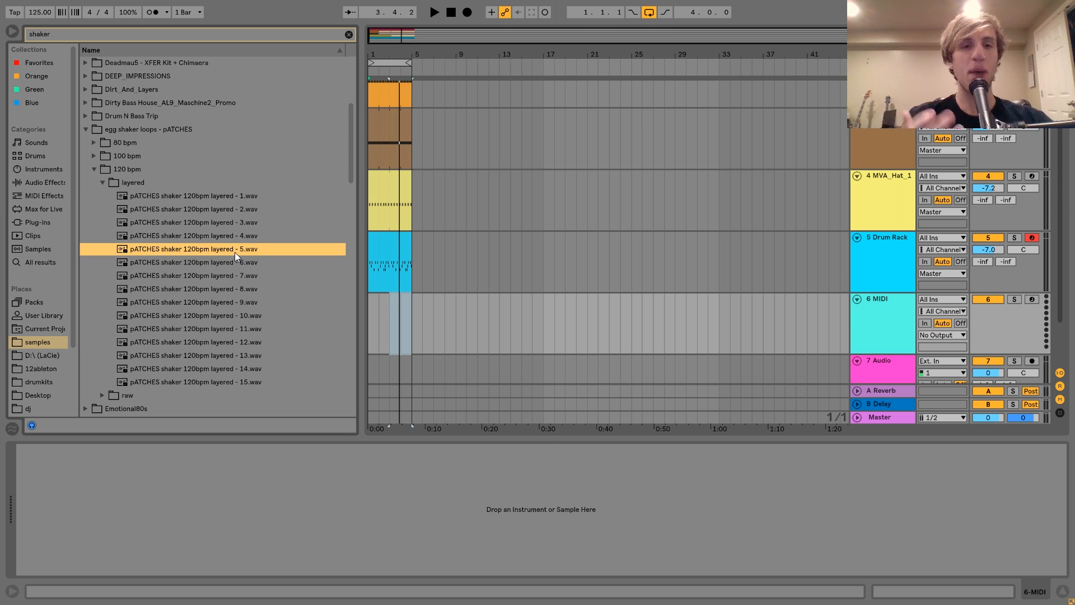
key(Up)
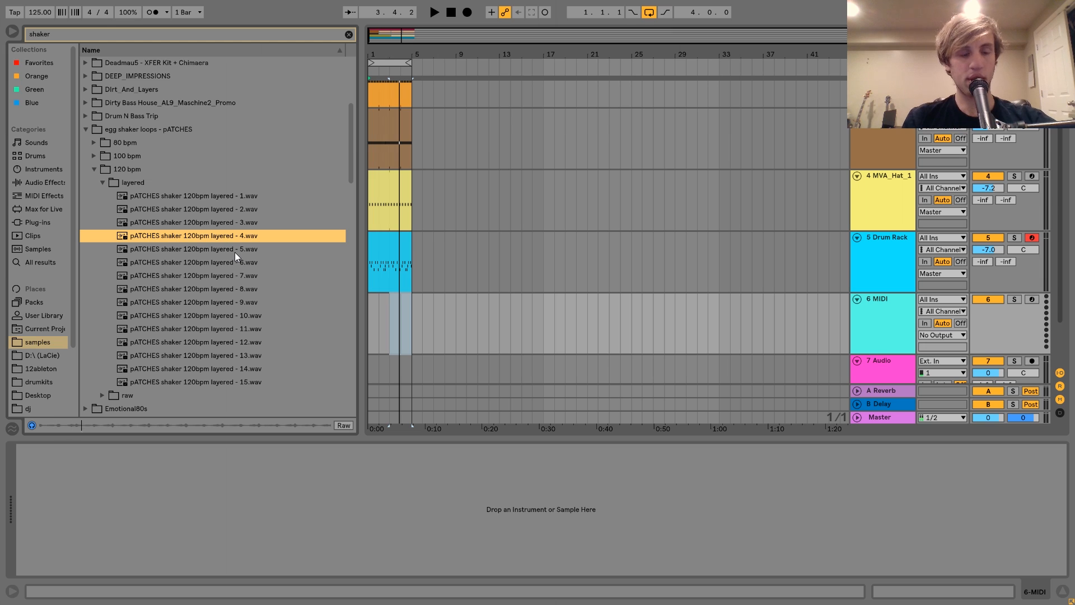
key(Up)
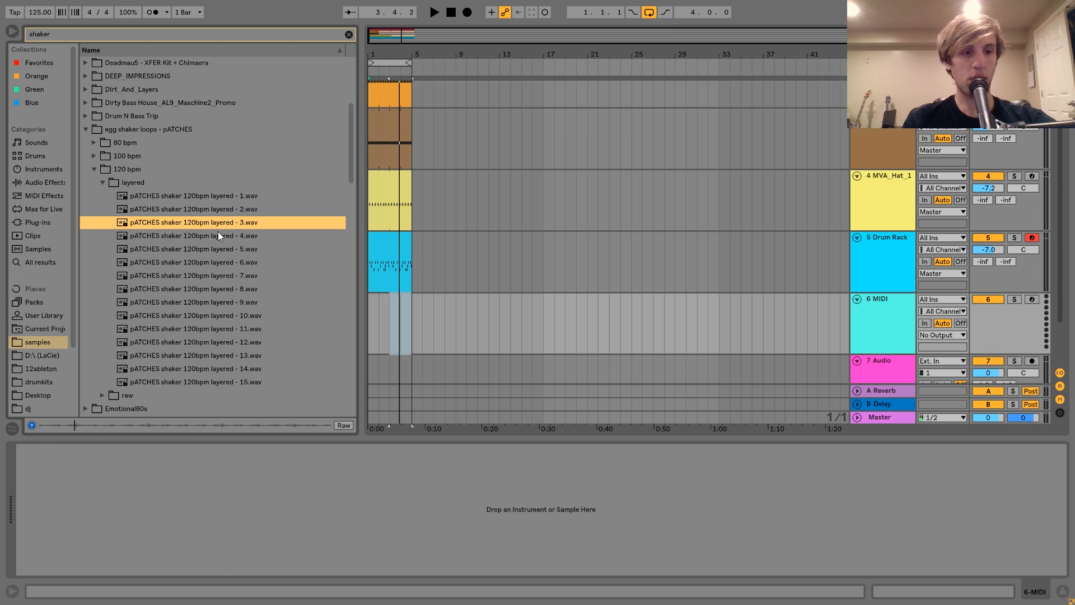
key(Down)
key(Down)
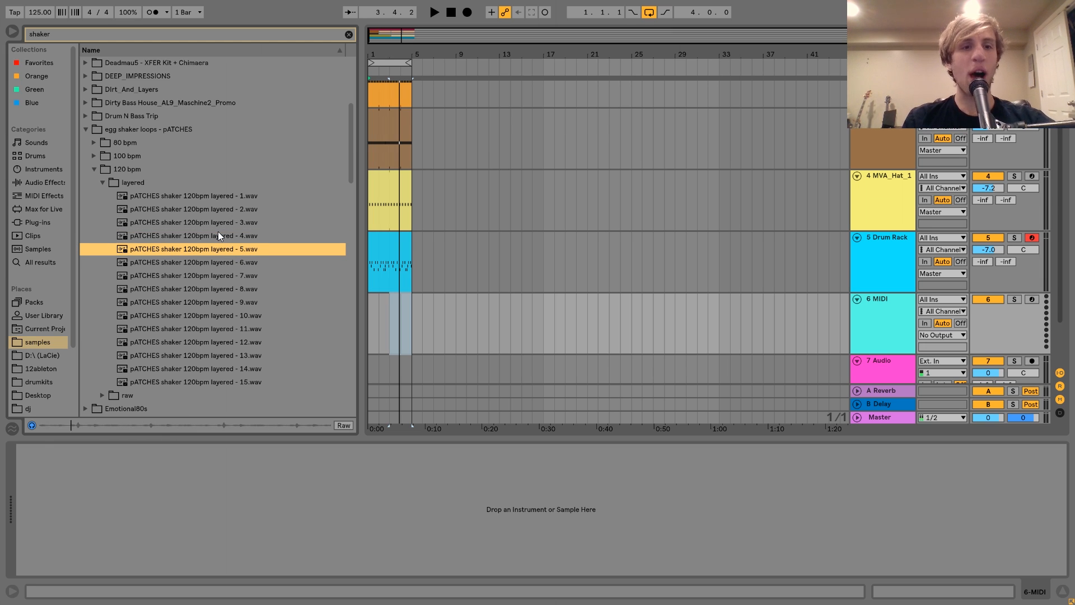
key(Up)
drag(219, 235, 386, 305)
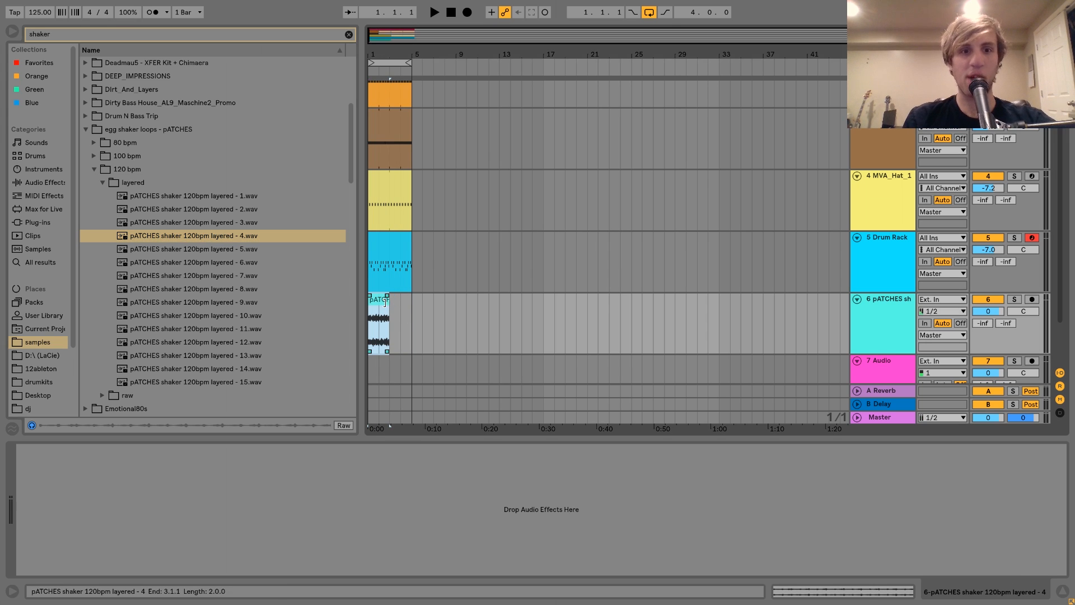
key(space)
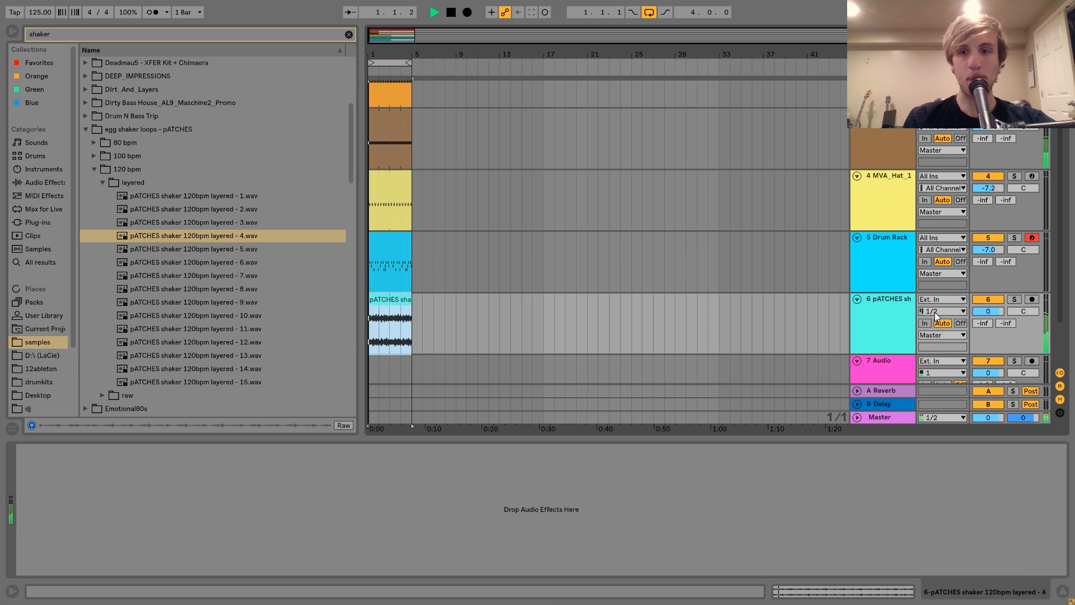
- Set the shaker clip's warp mode to Re-Pitch and lower the shaker track's volume to -11.1 dB
drag(988, 311, 988, 324)
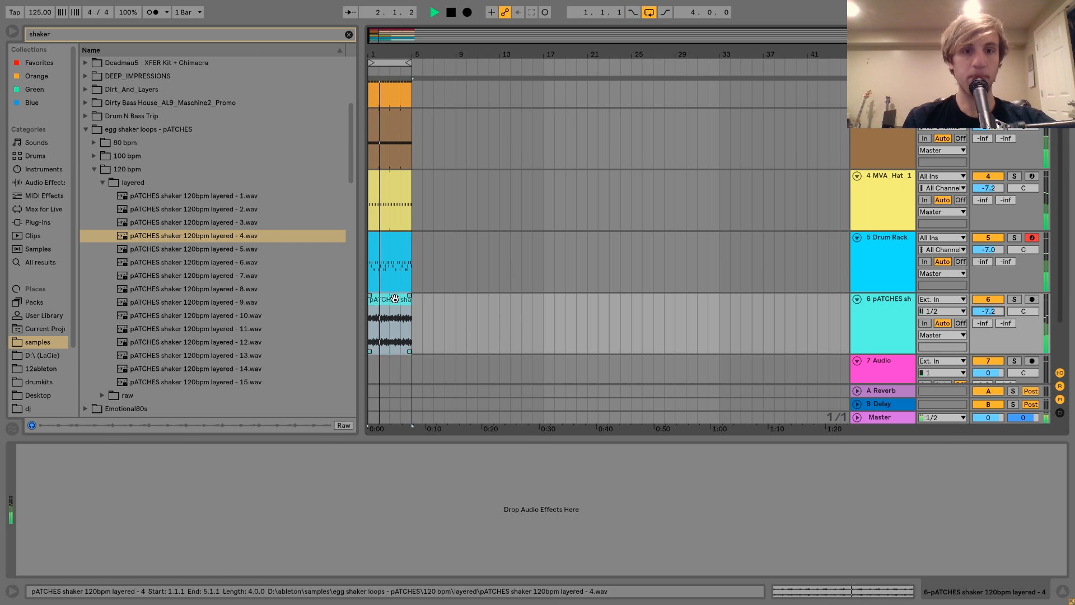
double_click(390, 325)
click(149, 397)
click(150, 439)
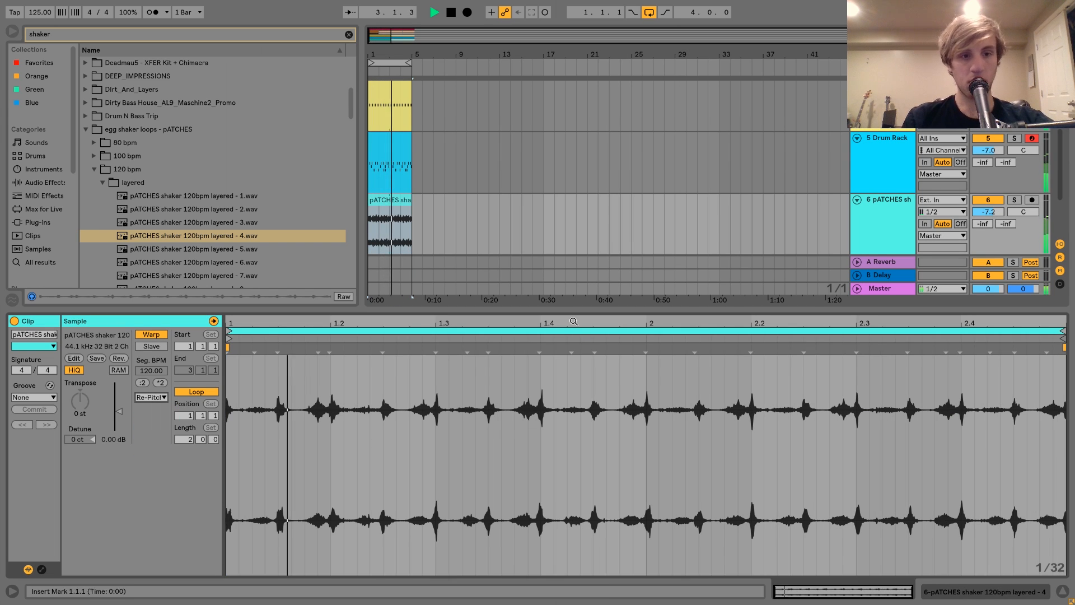
click(891, 203)
key(Delete)
- On the bass track's Operator, set oscillator D's level to -24 dB and its Coarse tuning to 2, and stop playback
click(889, 114)
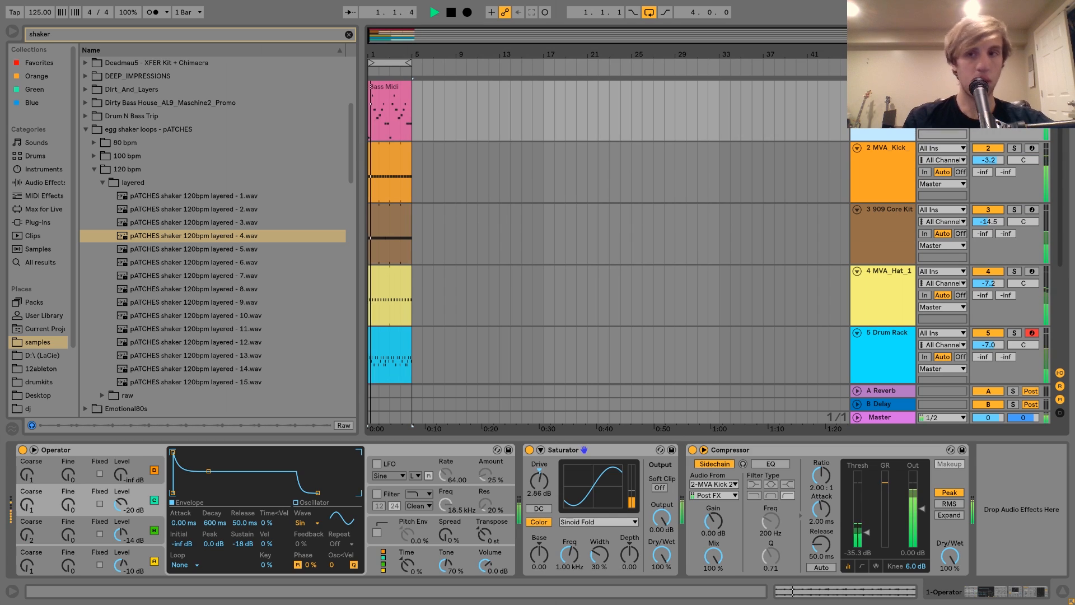
drag(121, 474, 121, 439)
drag(27, 474, 26, 468)
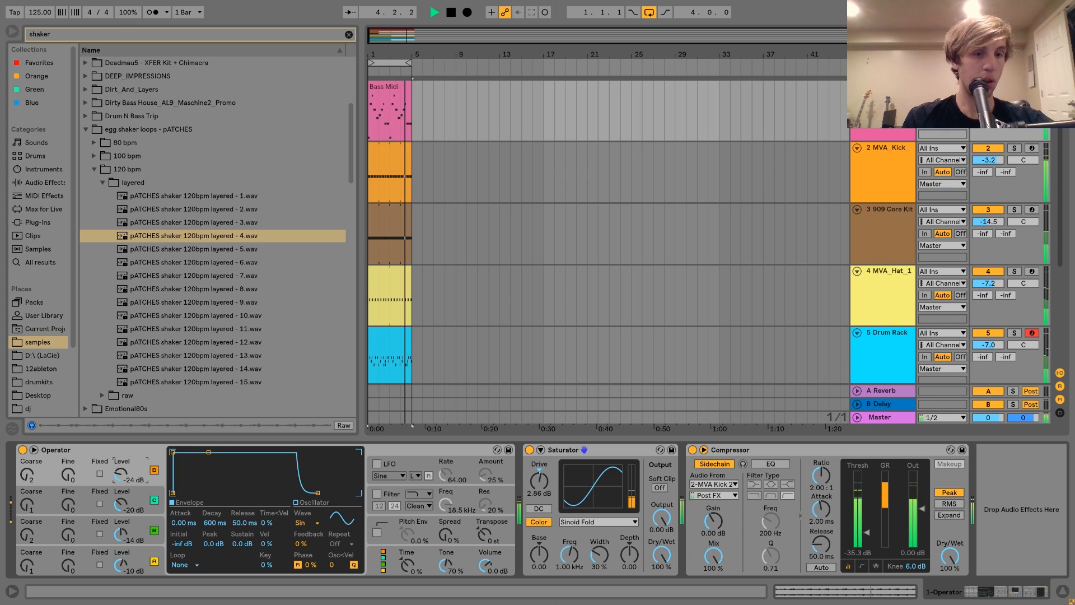
drag(122, 477, 123, 488)
key(space)
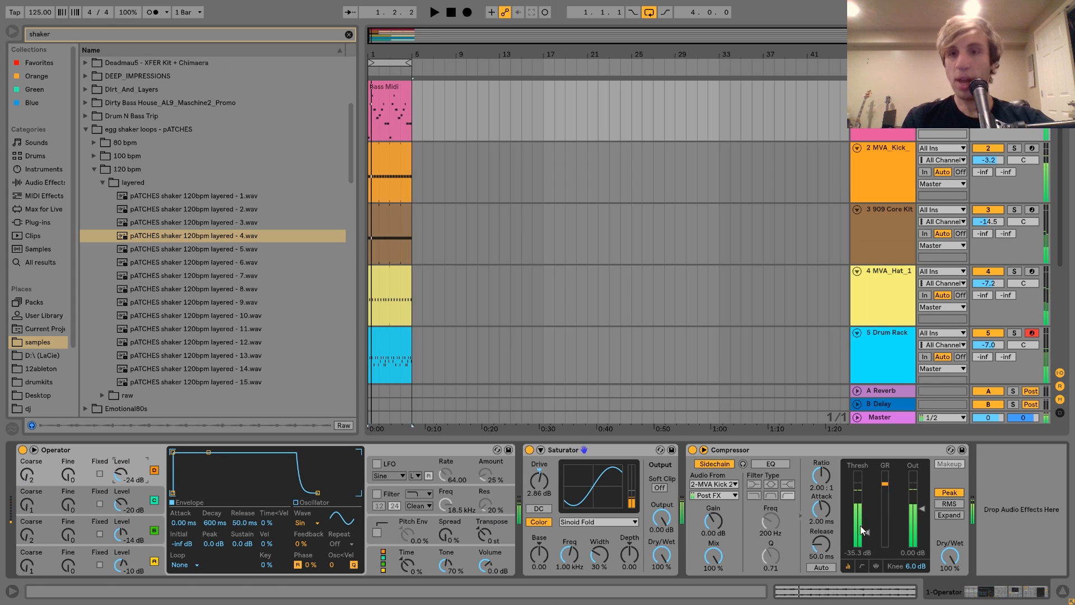
- Review the arranged tracks and add an empty MIDI track below the shaker track
scroll(703, 264, down, 3)
scroll(703, 264, down, 1)
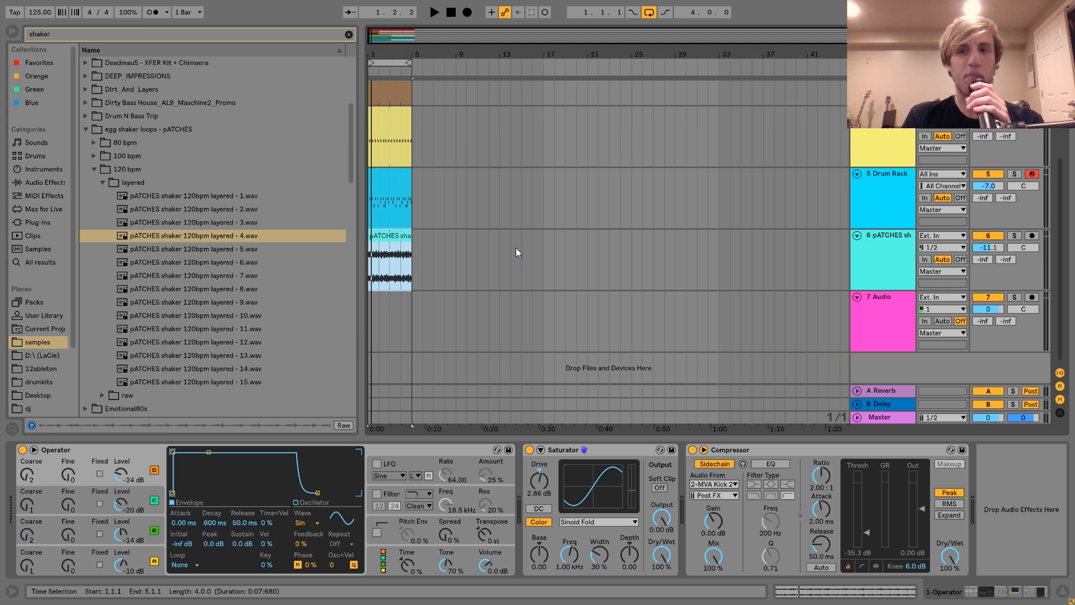
scroll(516, 248, up, 4)
click(389, 90)
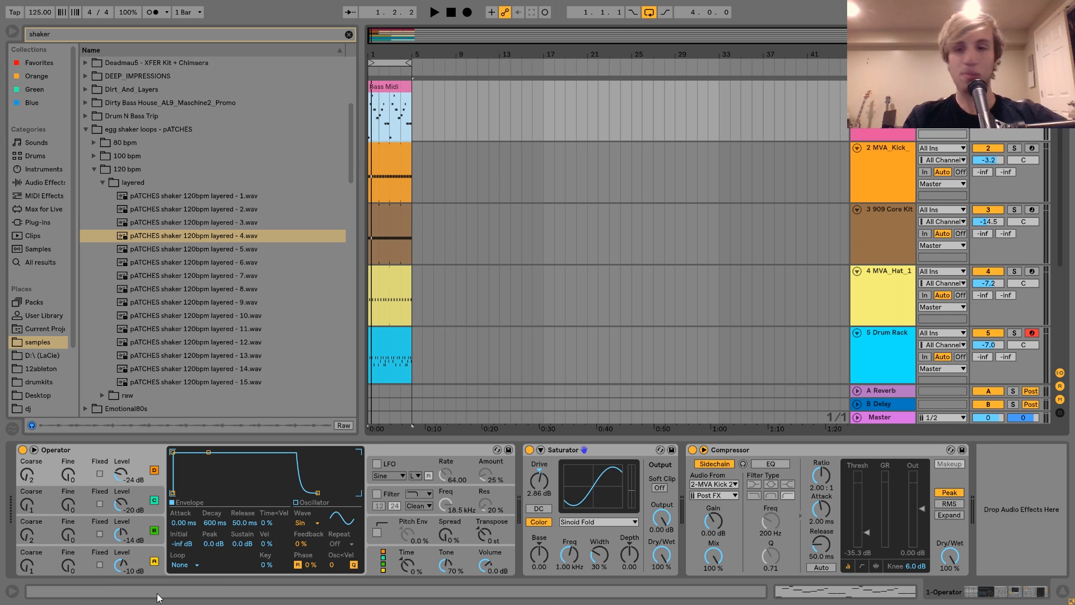
scroll(588, 296, down, 3)
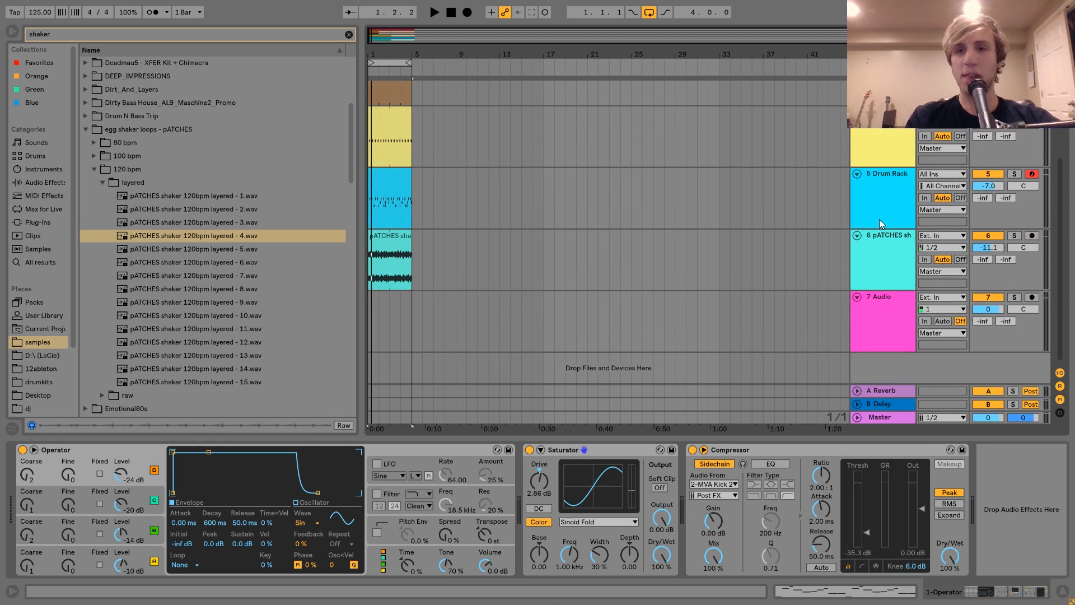
click(871, 244)
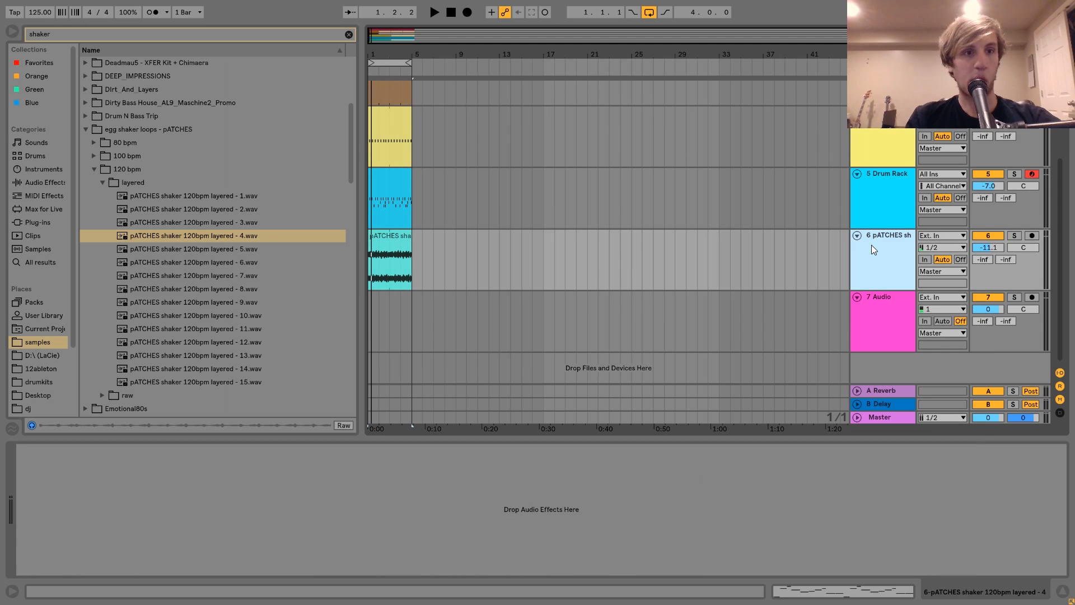
key(ctrl+shift+t)
- Clear the browser search and open the MVA_CLAPS folder inside the MIKE_VALE_TECH_HOUSE_EDGE sample pack
click(348, 35)
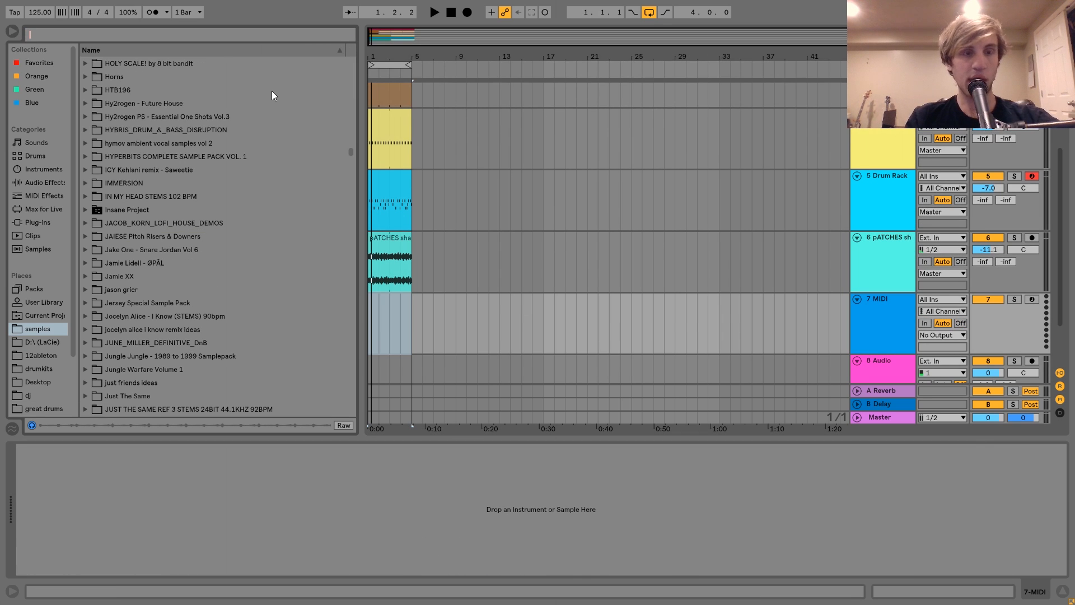
scroll(271, 91, down, 5)
scroll(271, 91, down, 10)
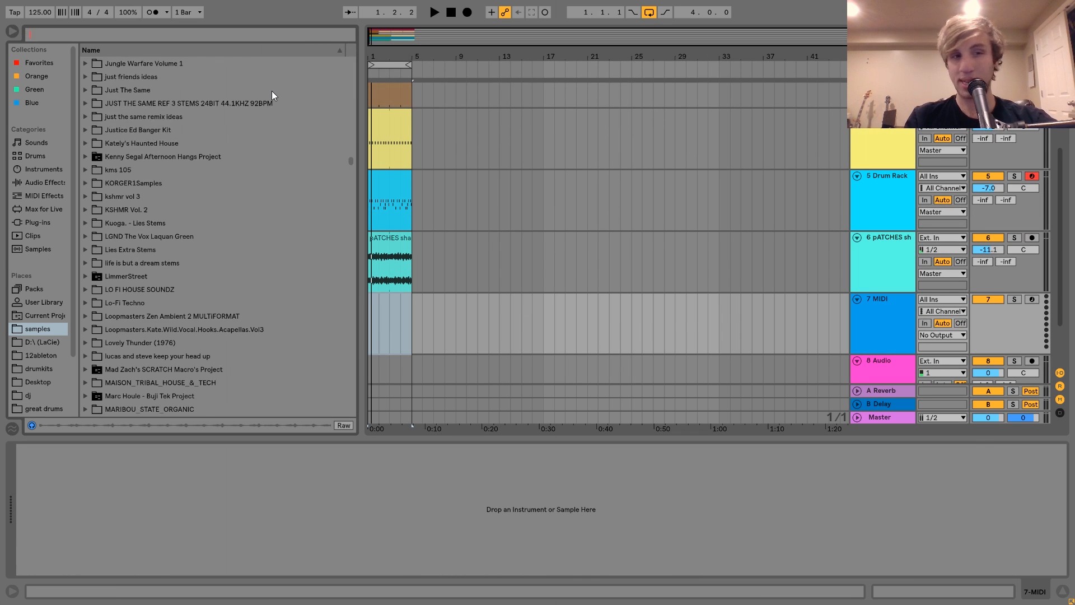
scroll(164, 126, down, 1)
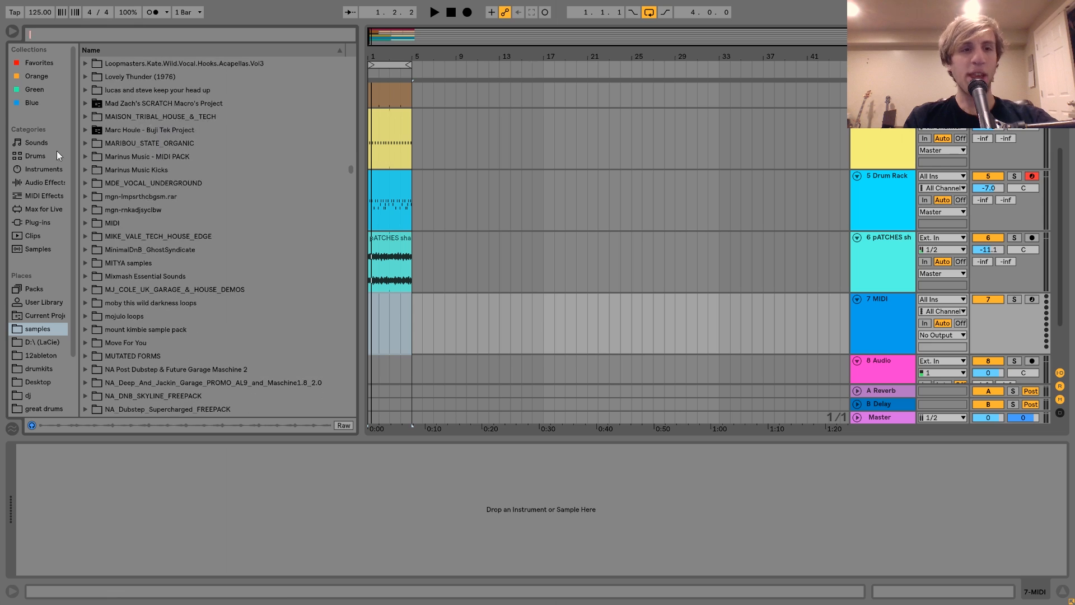
scroll(153, 186, down, 2)
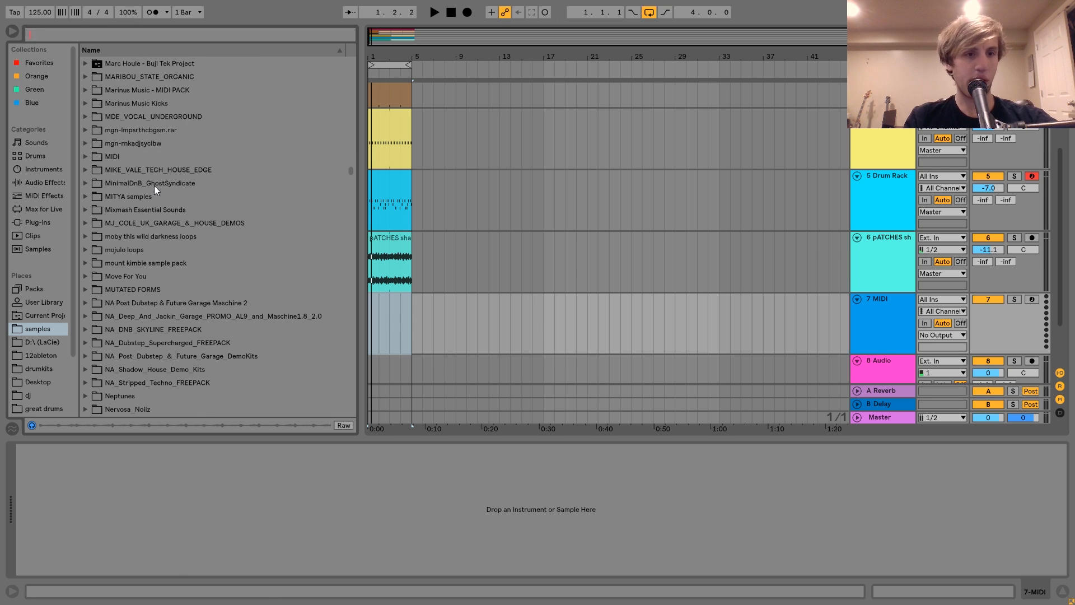
scroll(93, 216, down, 3)
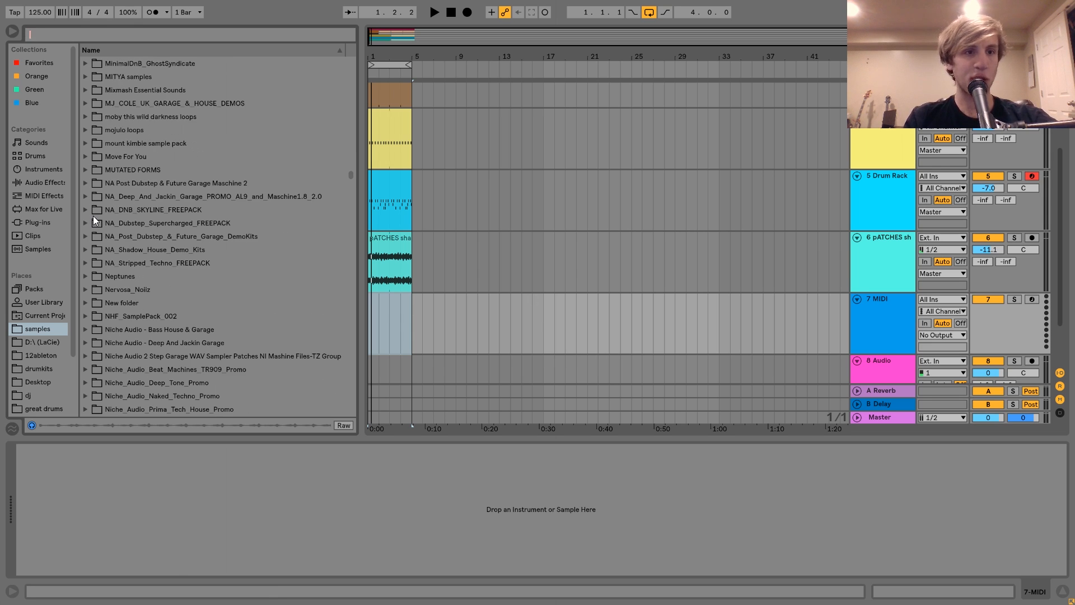
scroll(93, 216, up, 2)
click(86, 143)
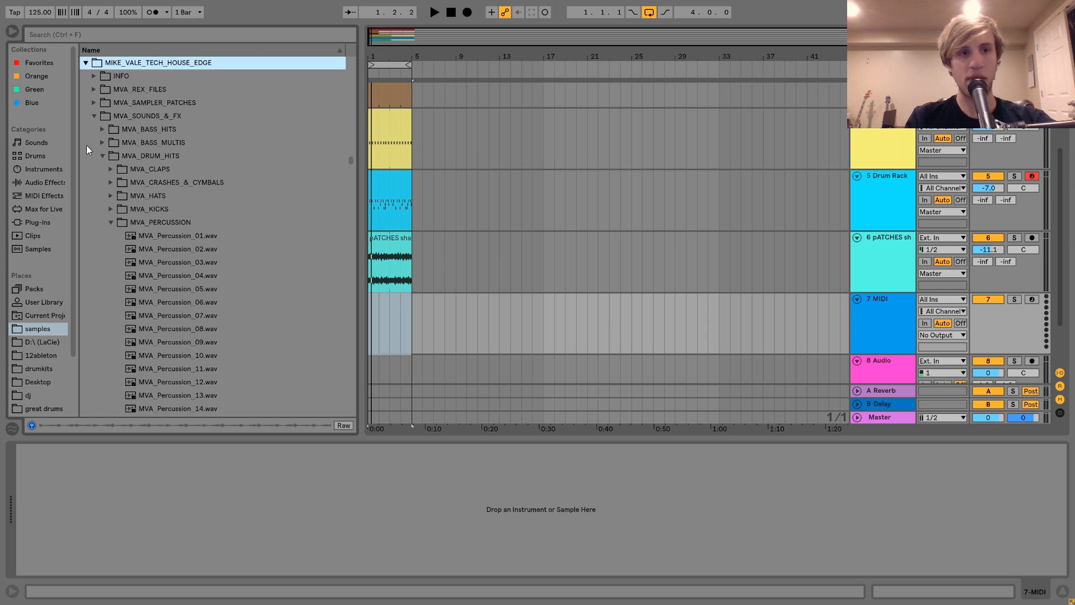
click(110, 168)
- Audition the first clap samples and load MVA_Clap_07.wav onto the new MIDI track
click(142, 199)
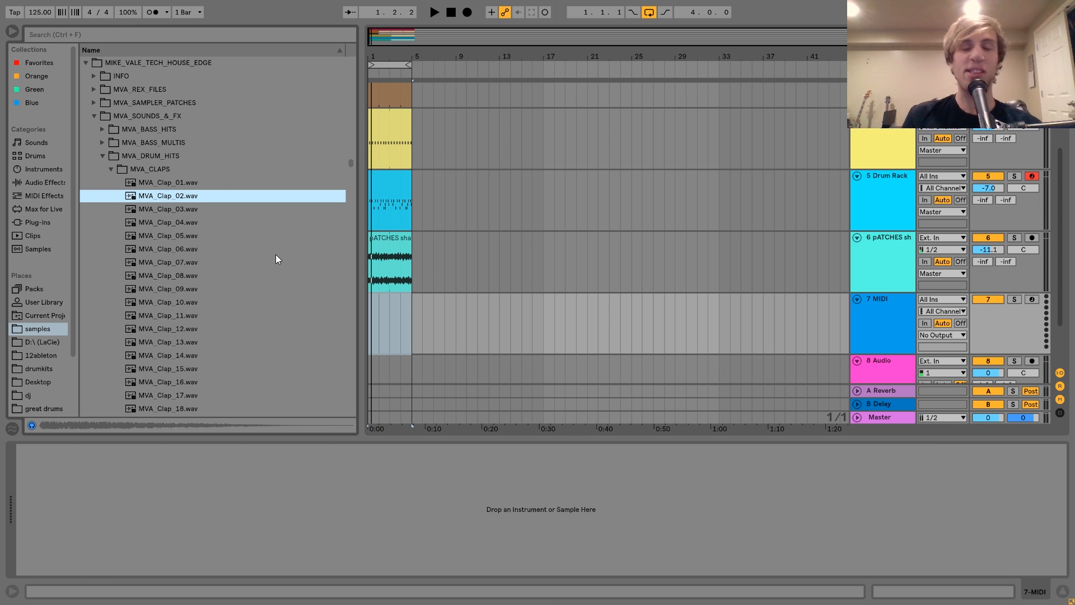
key(Down)
key(Down)
key(Down)
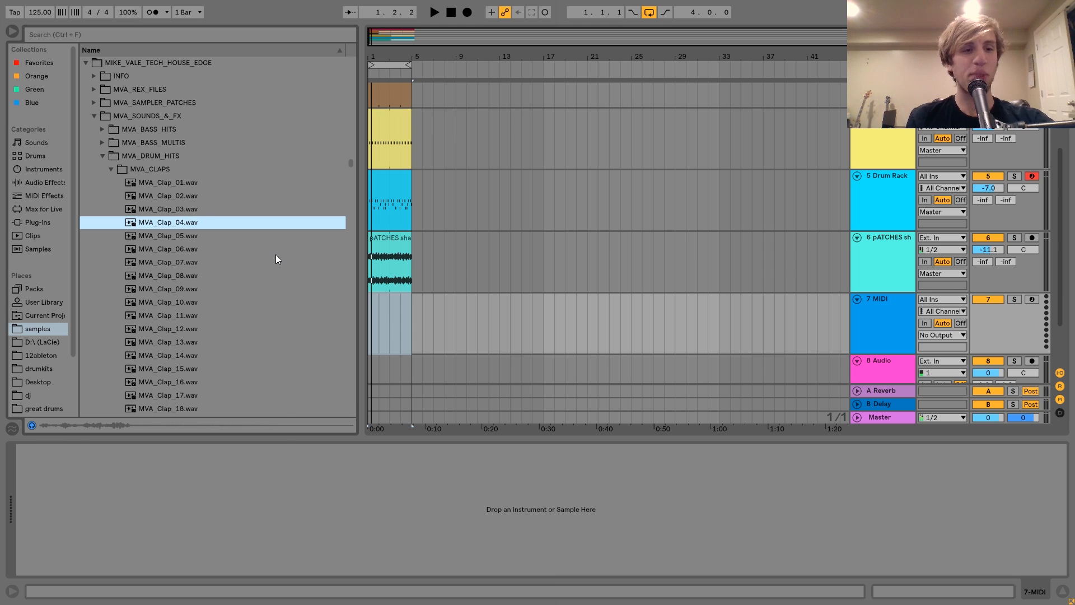
key(Down)
key(Down)
key(Down)
key(Up)
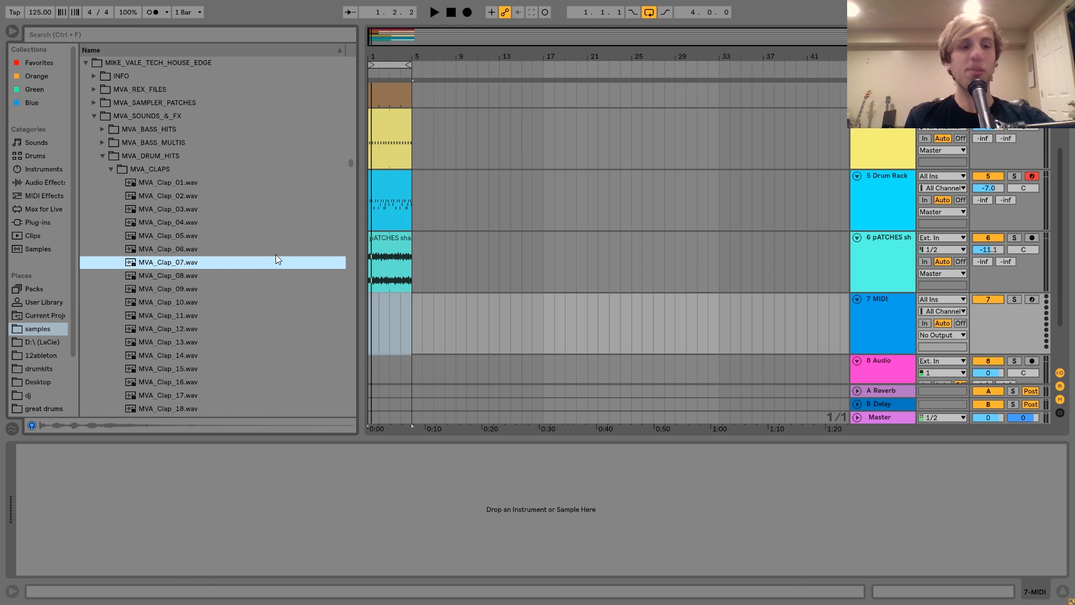
key(Return)
- Create an empty one-bar MIDI clip at bar 1 on the clap track
scroll(536, 152, up, 5)
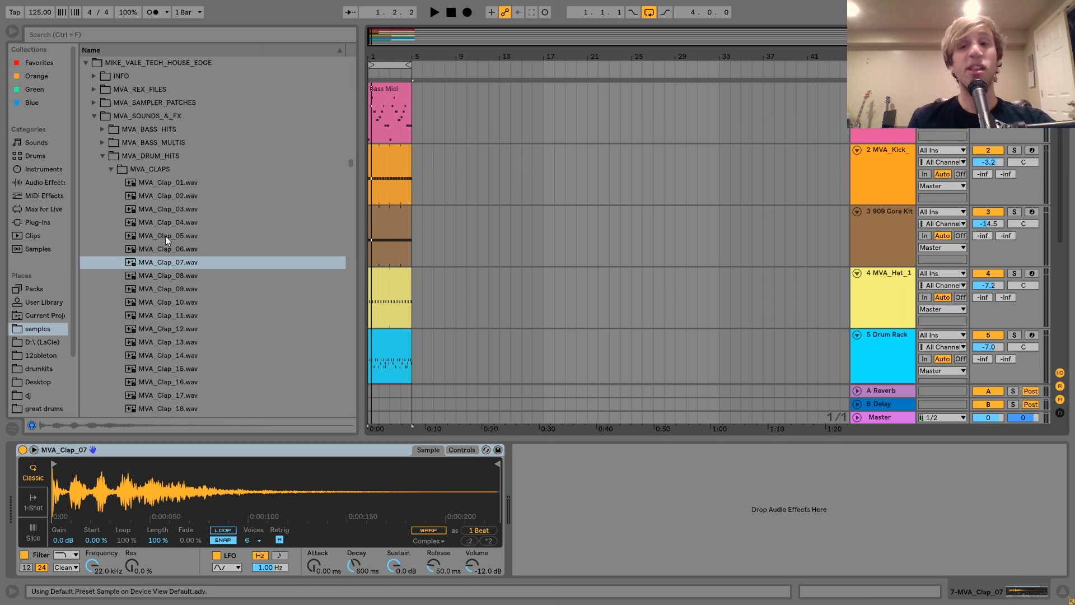
scroll(507, 255, down, 3)
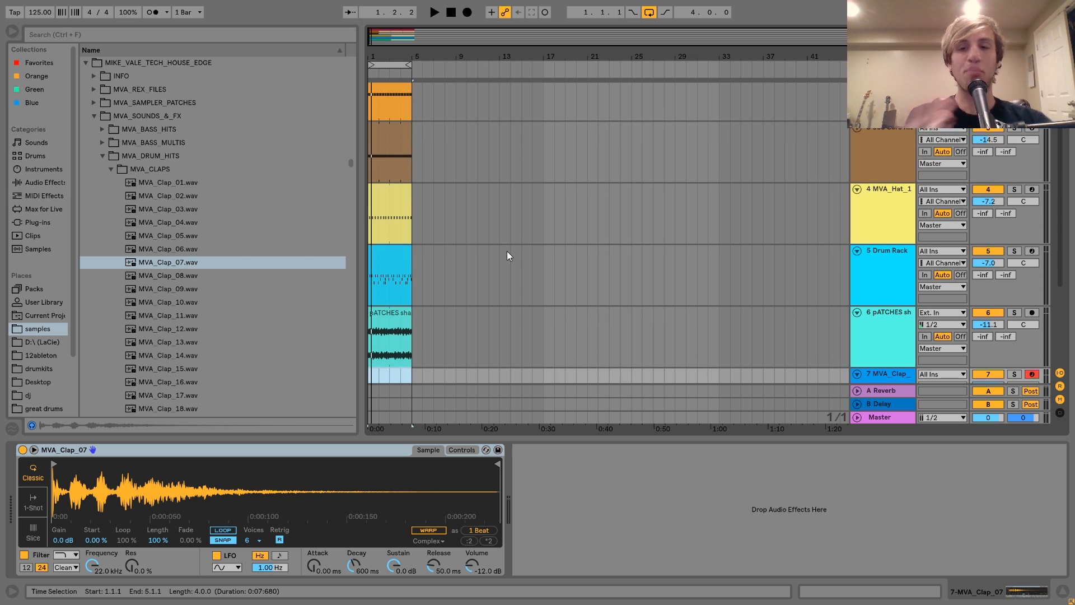
scroll(506, 251, down, 4)
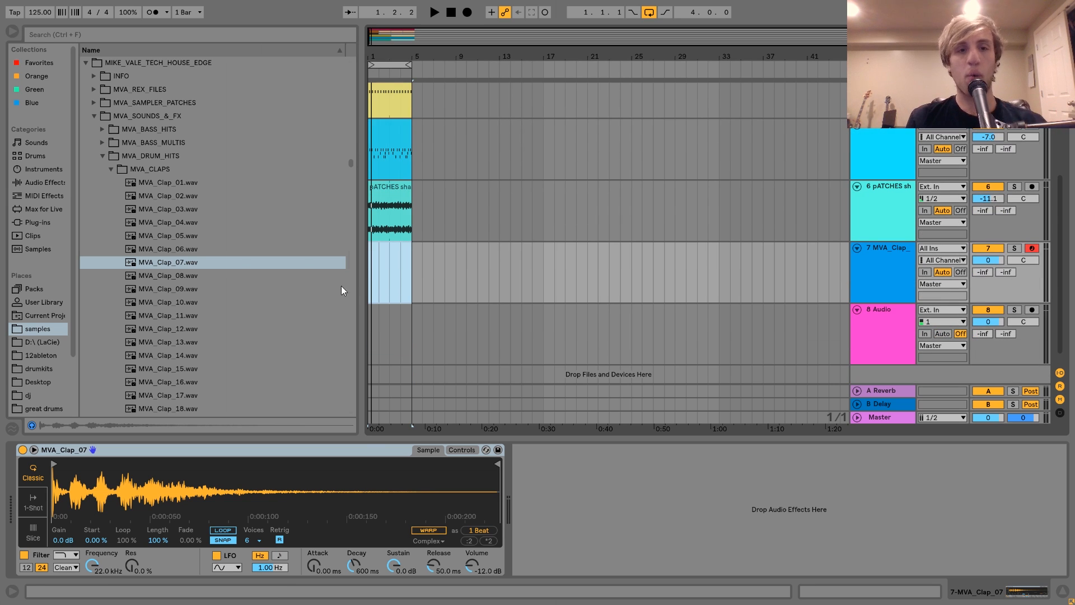
drag(382, 281, 367, 280)
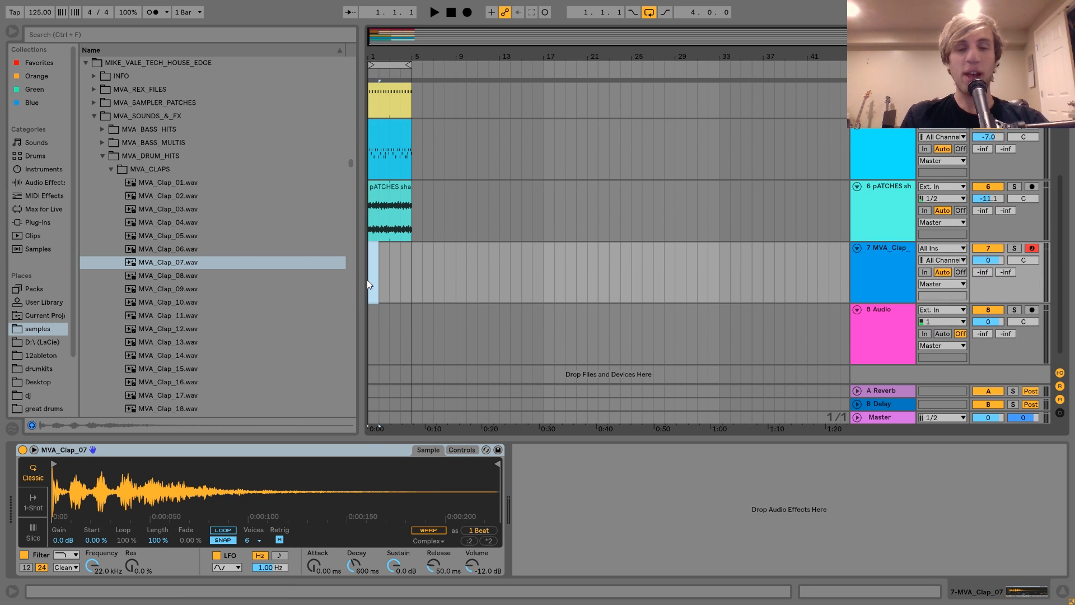
key(ctrl+m)
key(ctrl+m)
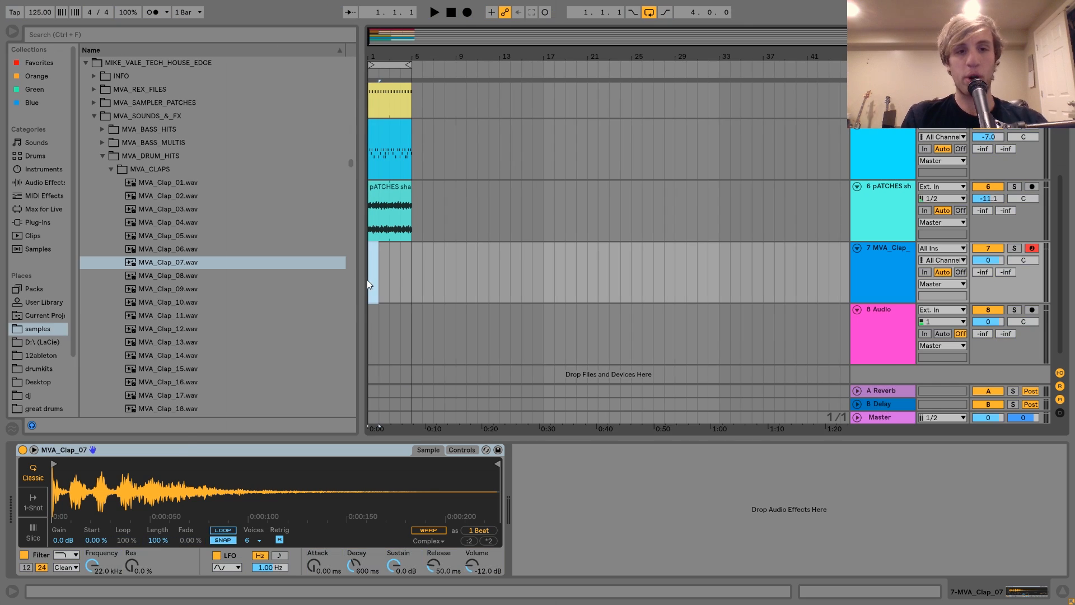
key(ctrl+shift+m)
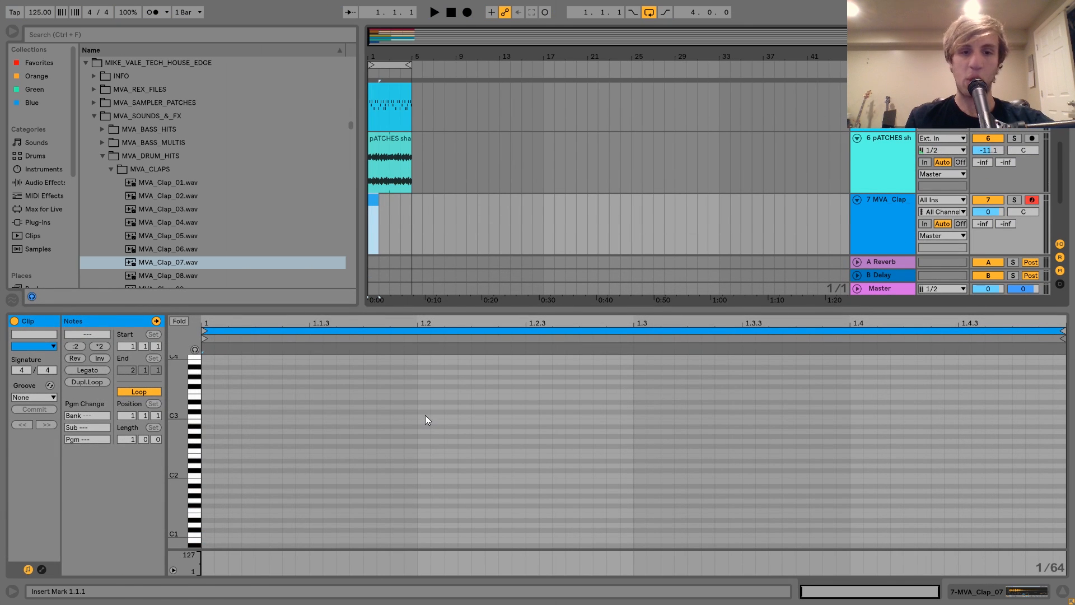
- Add one-beat C3 notes on beats 2 and 4 of the clap clip
double_click(424, 416)
key(shift+Right)
key(shift+Right)
key(shift+Right)
key(shift+Right)
key(shift+Right)
key(shift+Right)
key(shift+Right)
key(shift+Right)
key(shift+Right)
key(shift+Right)
key(shift+Right)
key(shift+Right)
key(shift+Right)
key(shift+Right)
key(shift+Right)
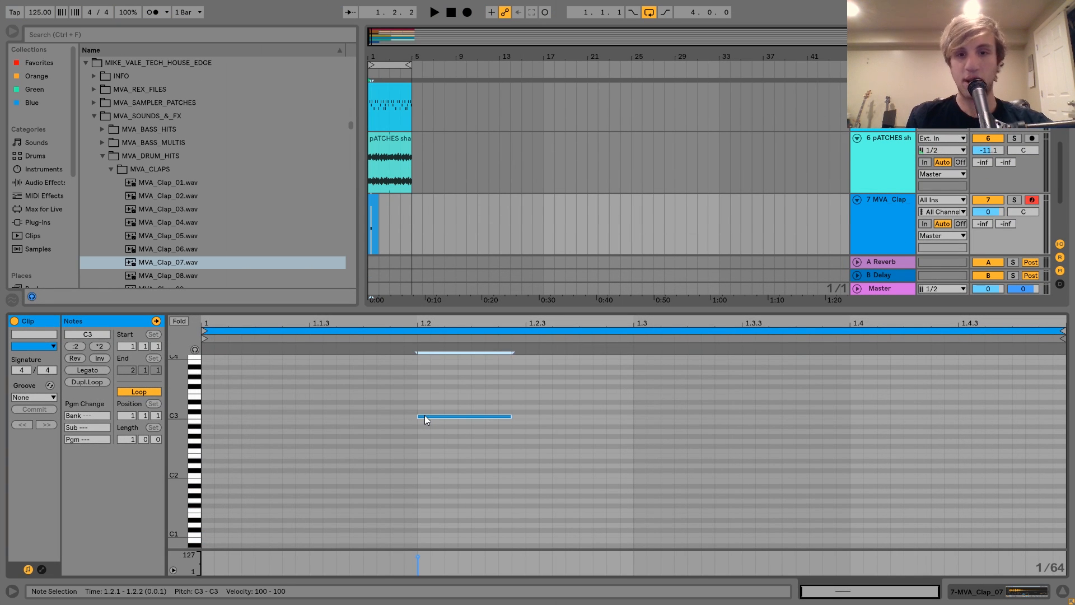
drag(485, 358, 848, 517)
key(ctrl+d)
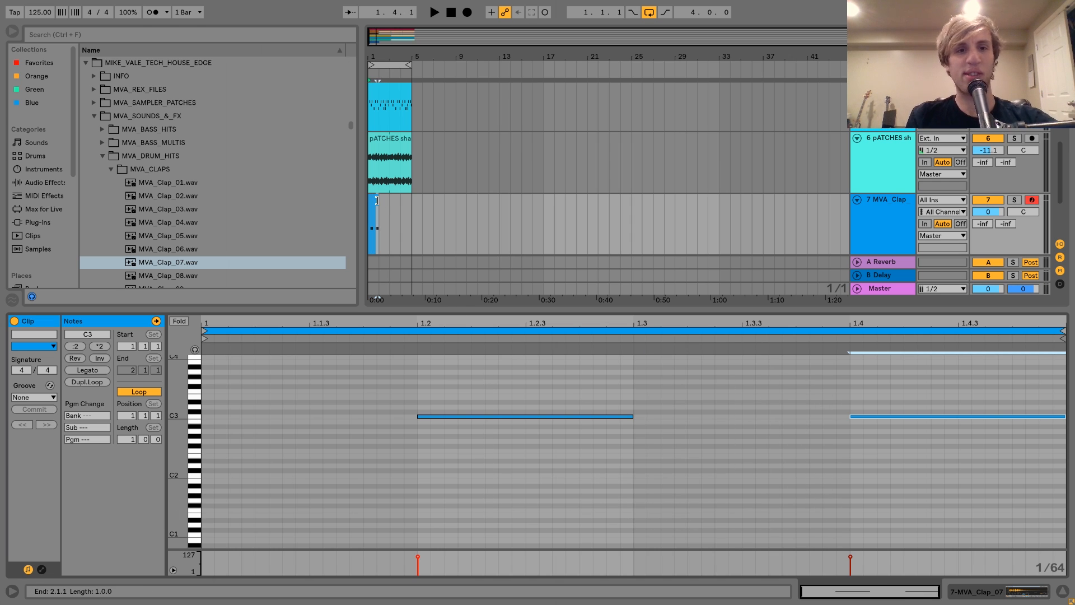
- Extend the clap clip to four bars and play the loop briefly with the clap sampler open
drag(378, 199, 414, 205)
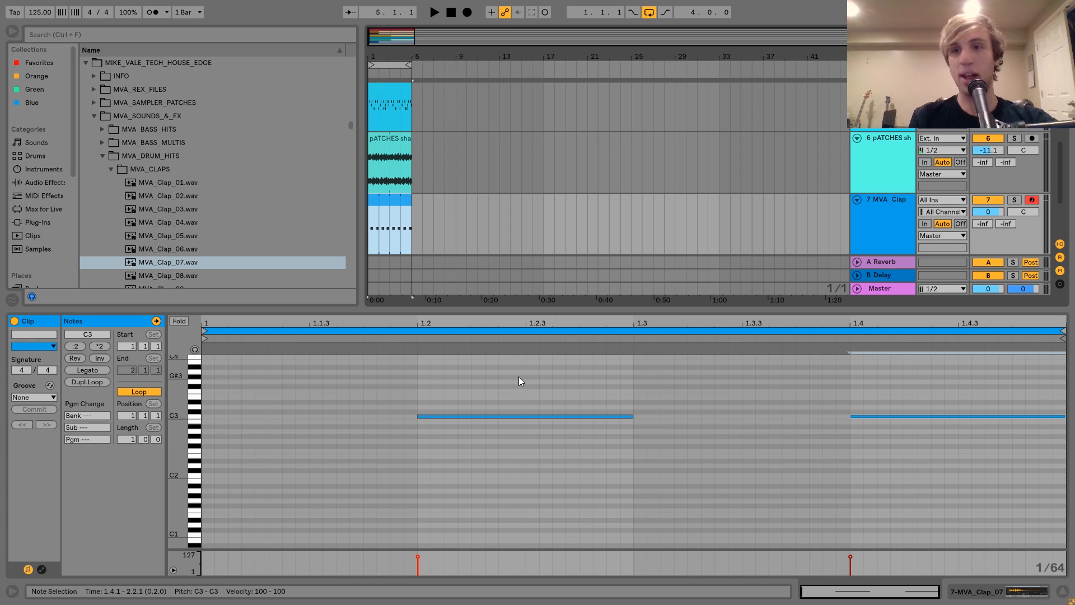
key(space)
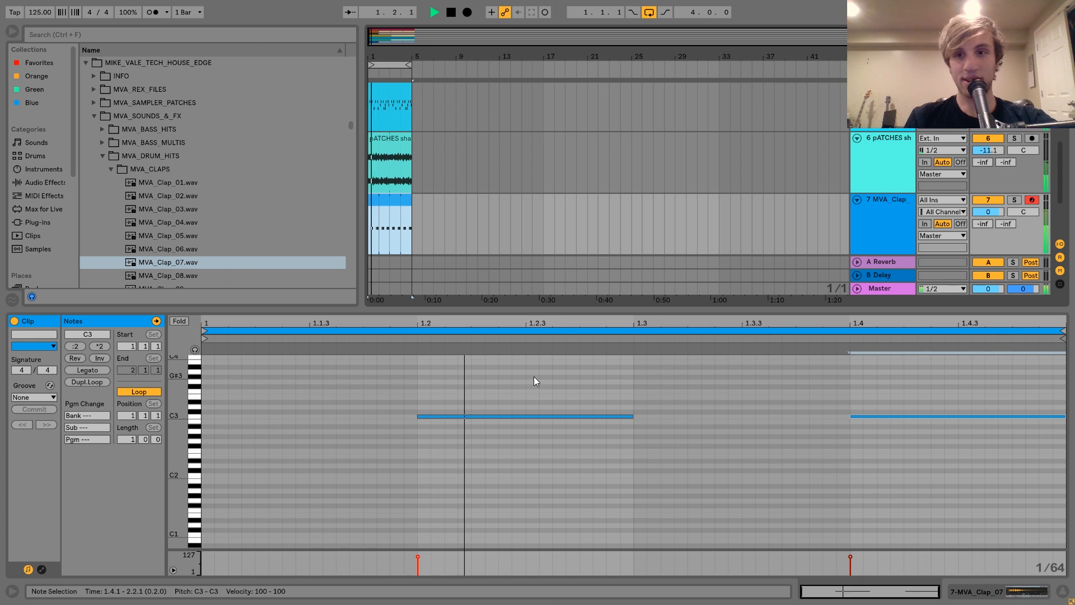
click(892, 220)
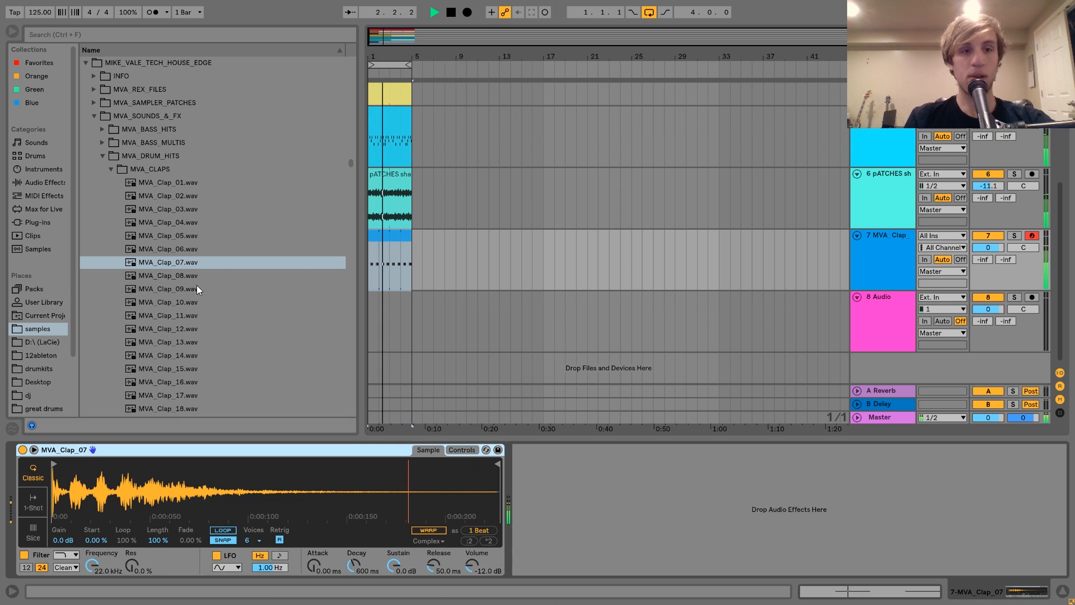
key(space)
- Audition further clap samples and replace the clap track's sample with MVA_Clap_20.wav
click(184, 276)
key(Down)
key(Down)
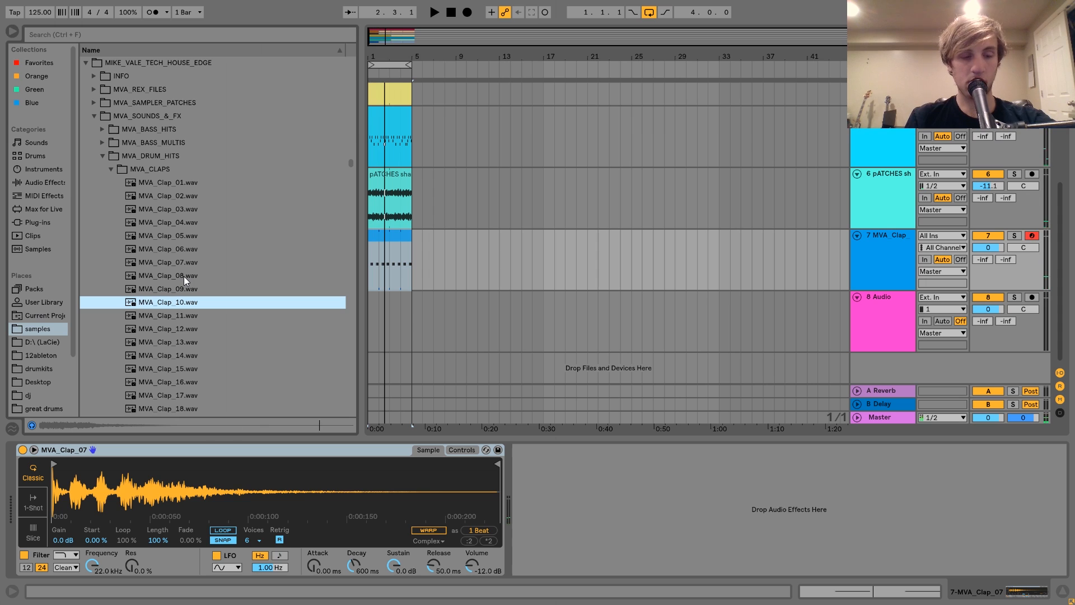
key(Down)
key(Down)
key(Down)
key(Down)
key(Down)
key(Down)
key(Down)
key(Down)
key(Down)
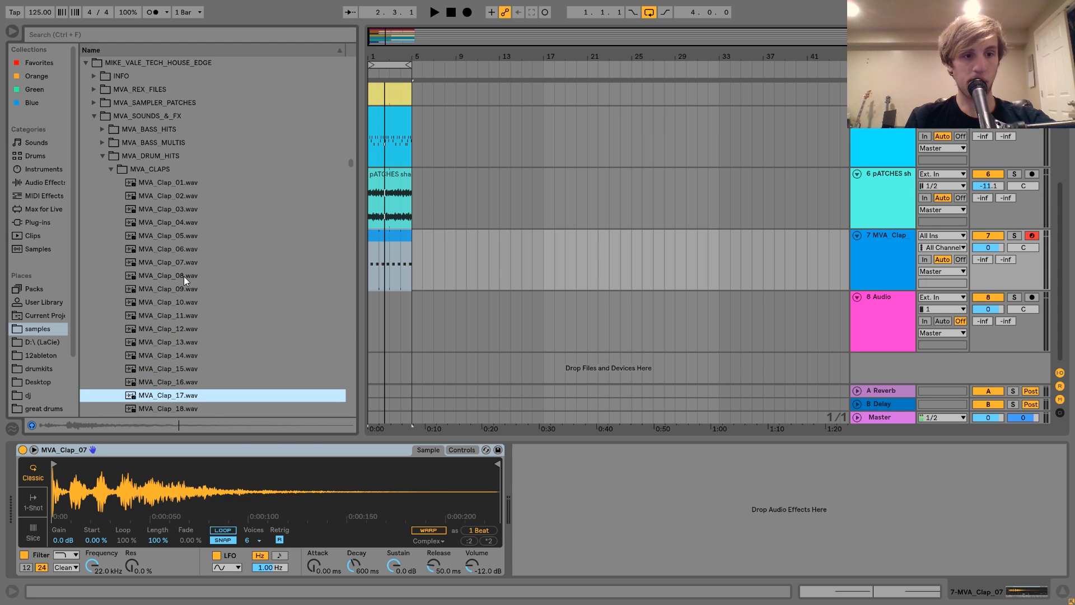
key(Down)
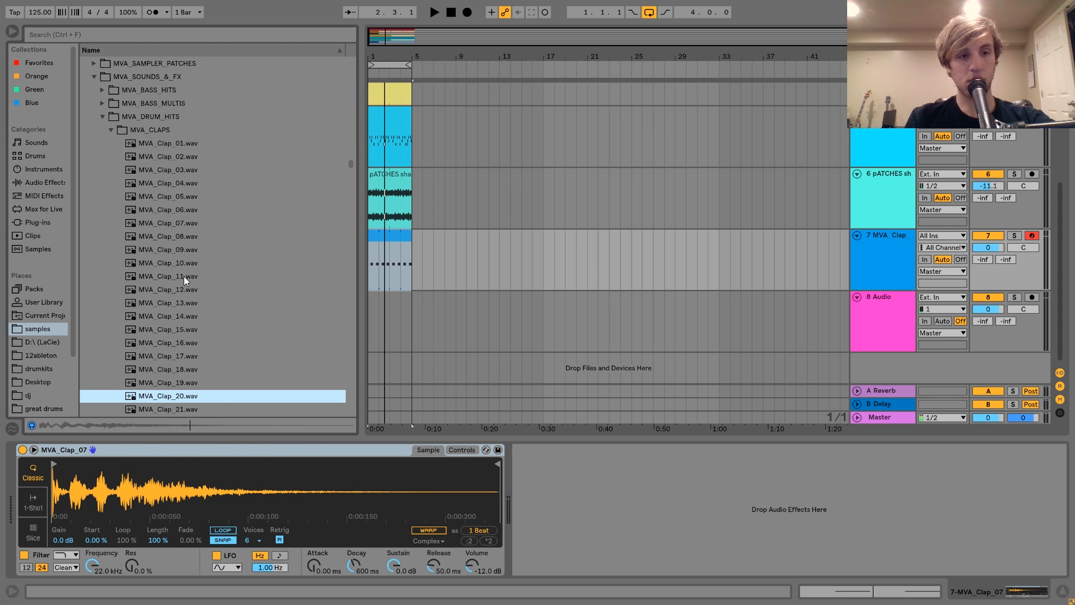
key(Return)
- Play the loop with the replaced clap, check the bass track's device chain, and stop playback
key(space)
scroll(181, 304, down, 3)
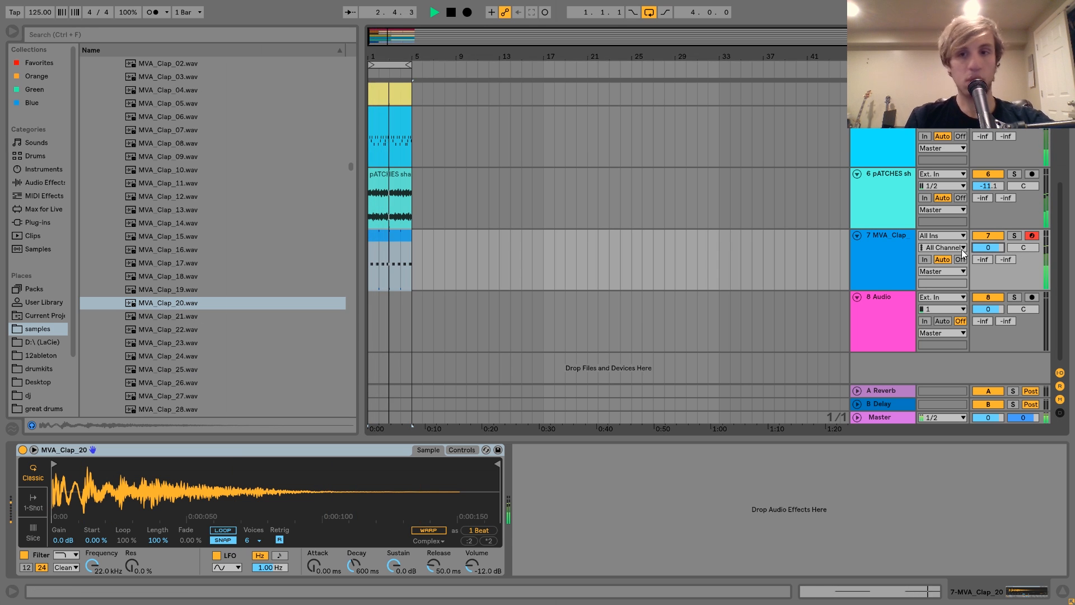
scroll(946, 246, up, 5)
scroll(939, 244, up, 2)
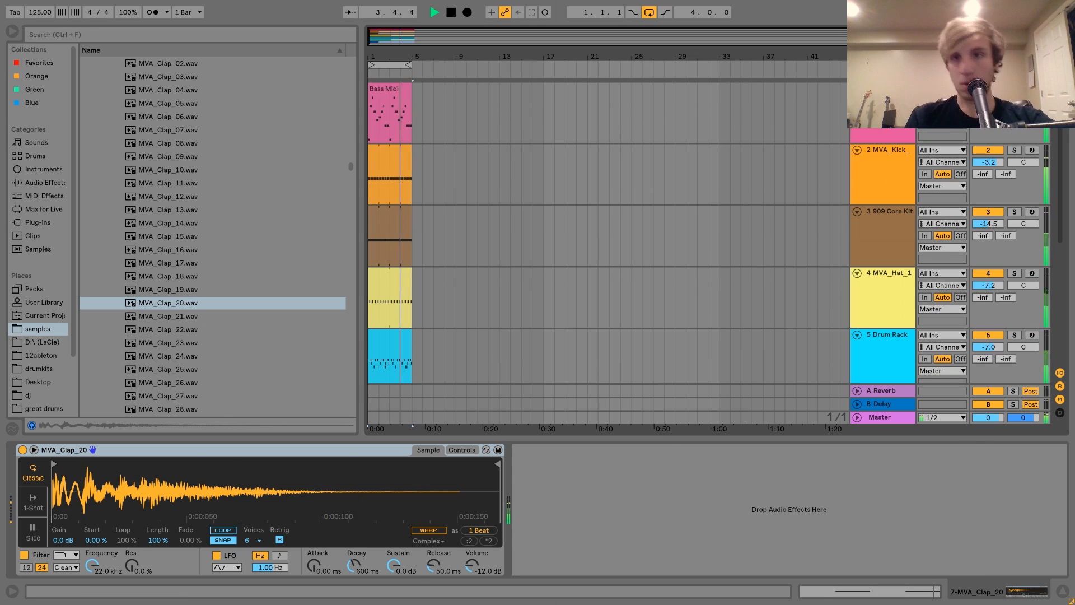
click(882, 109)
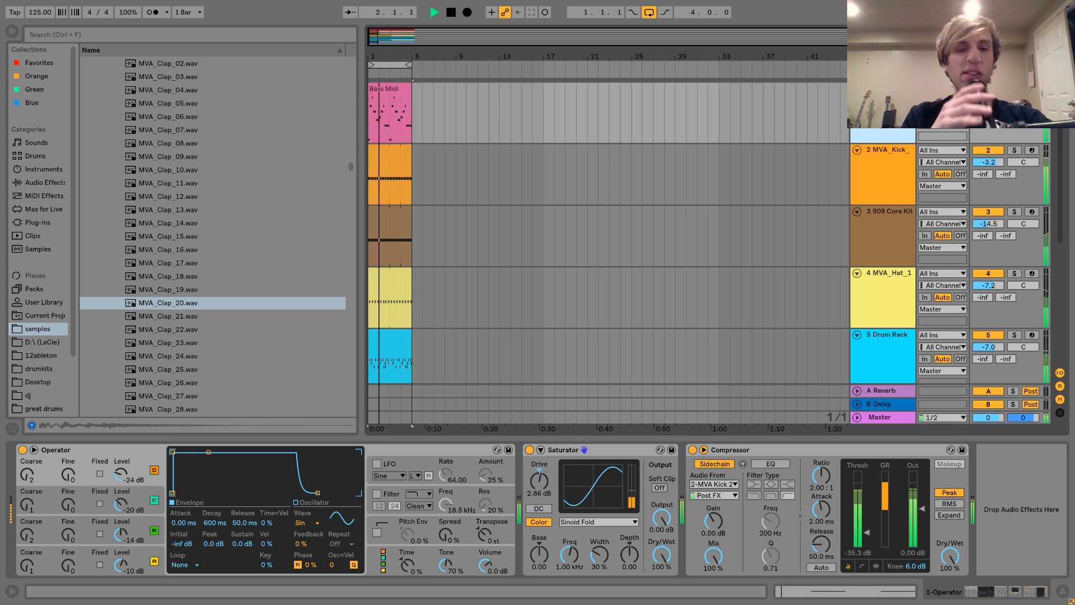
scroll(872, 132, down, 2)
key(space)
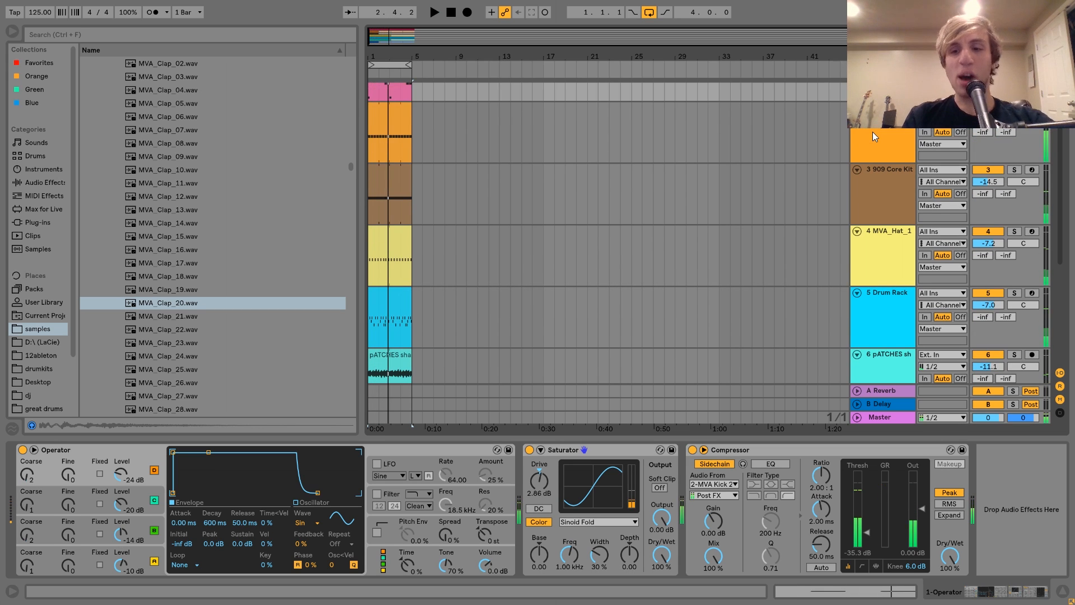
- Hide the device view, then move the four-bar clips of all seven tracks to bar 9 and duplicate them into an eight-bar block
click(1060, 593)
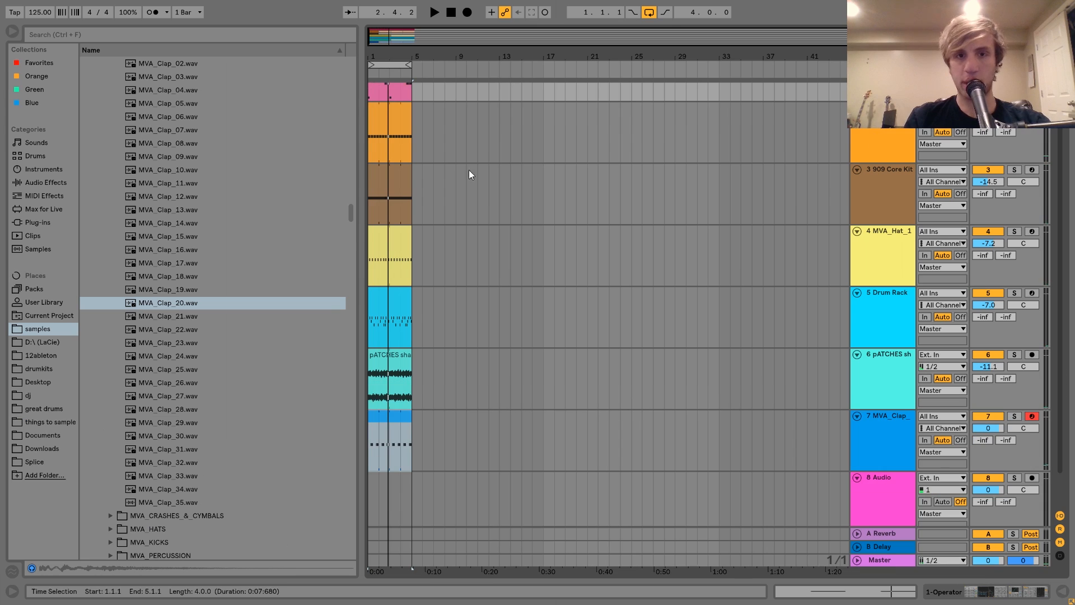
scroll(479, 146, up, 2)
click(399, 89)
scroll(412, 273, down, 2)
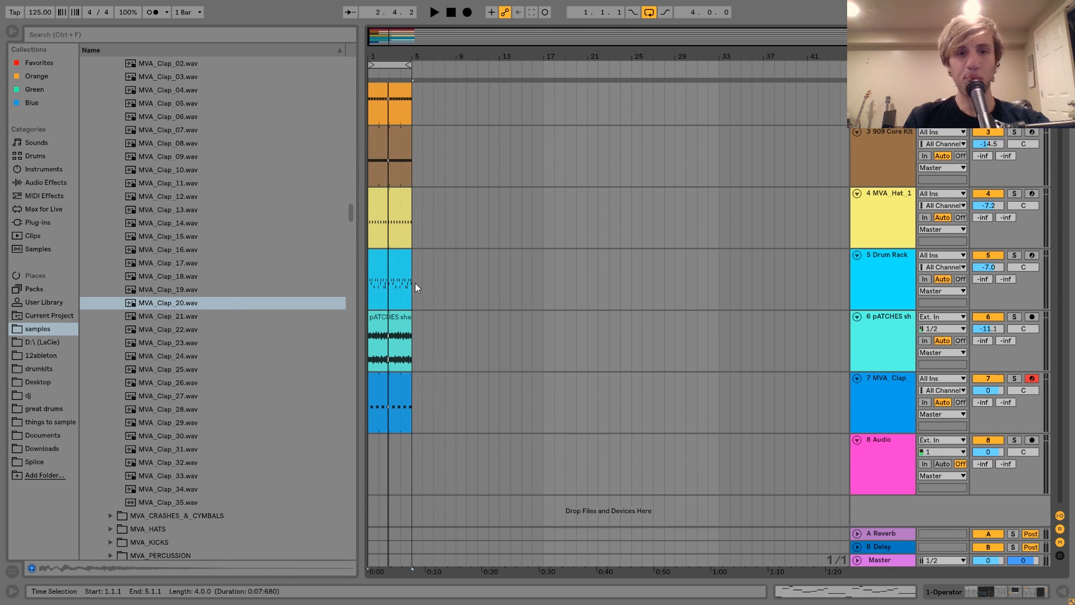
drag(388, 382, 478, 389)
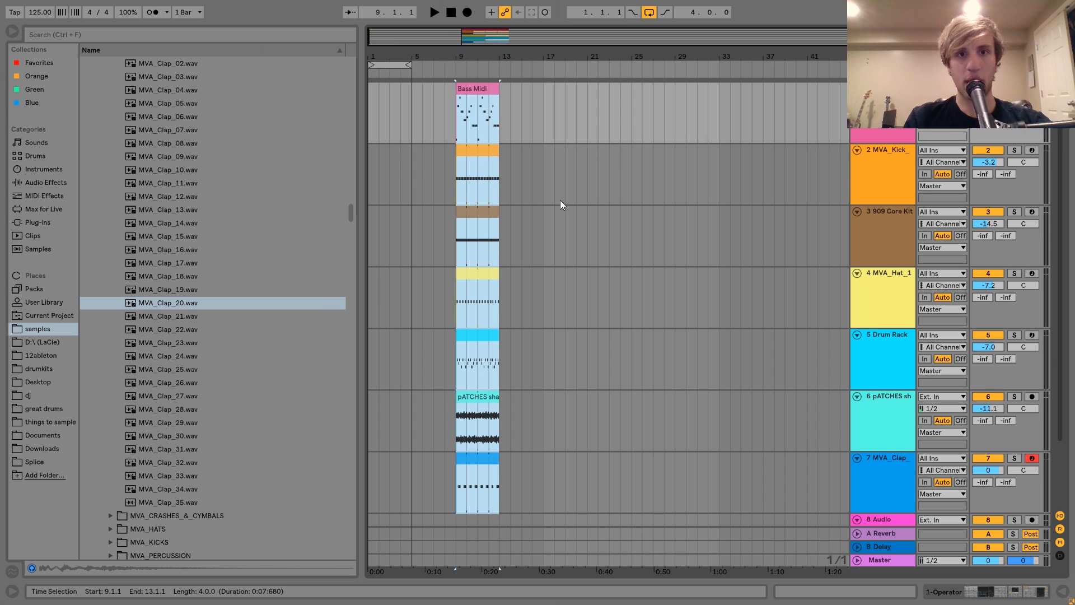
key(ctrl+d)
- Move the eight-bar block on all seven tracks to bar 17 and duplicate it to extend to bar 33
shift+click(473, 88)
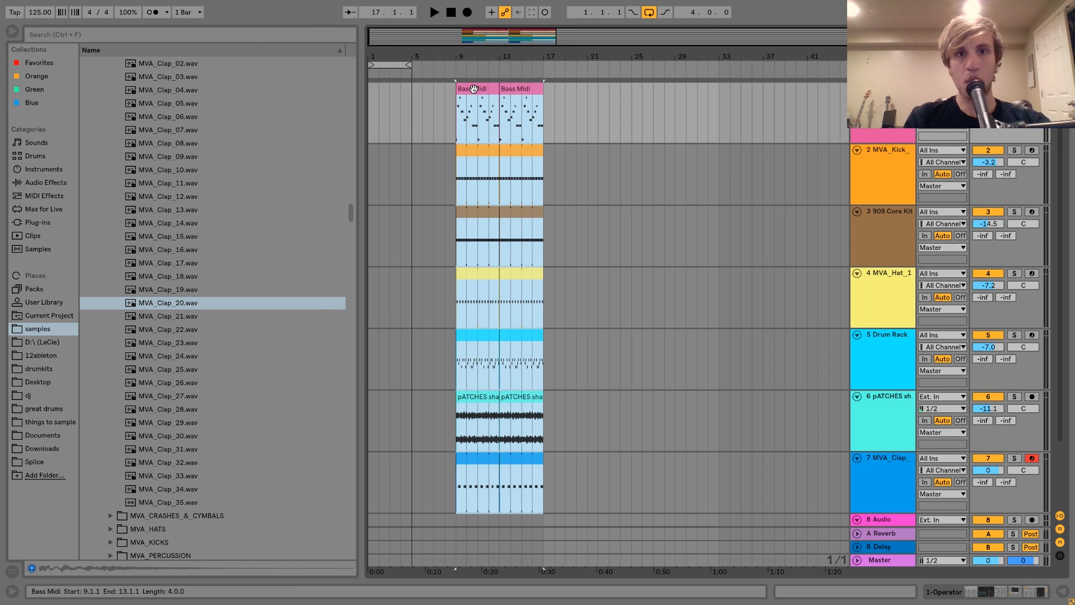
drag(474, 89, 556, 94)
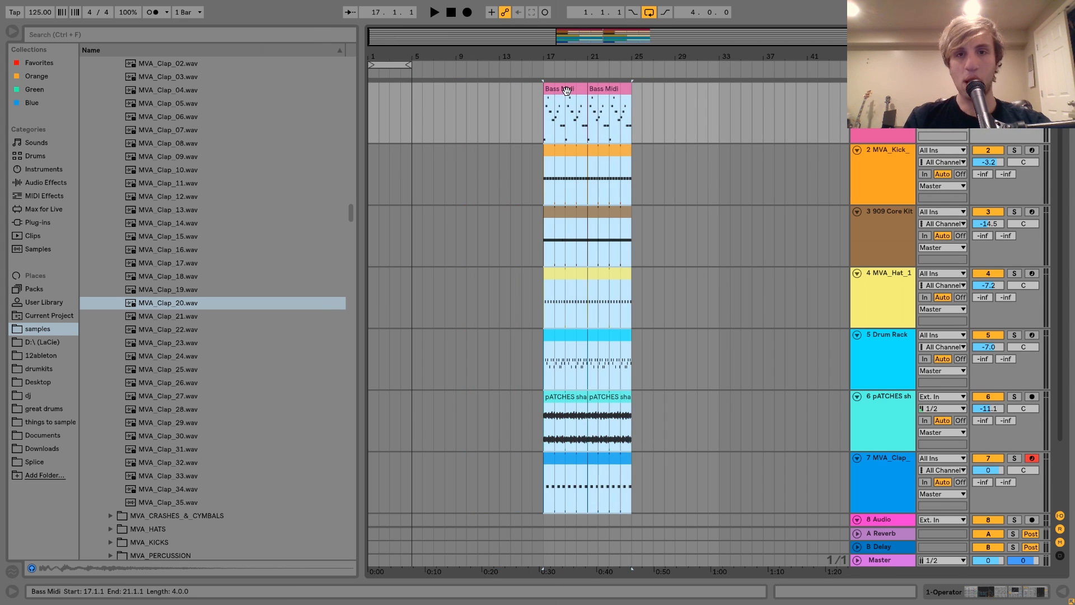
key(ctrl+d)
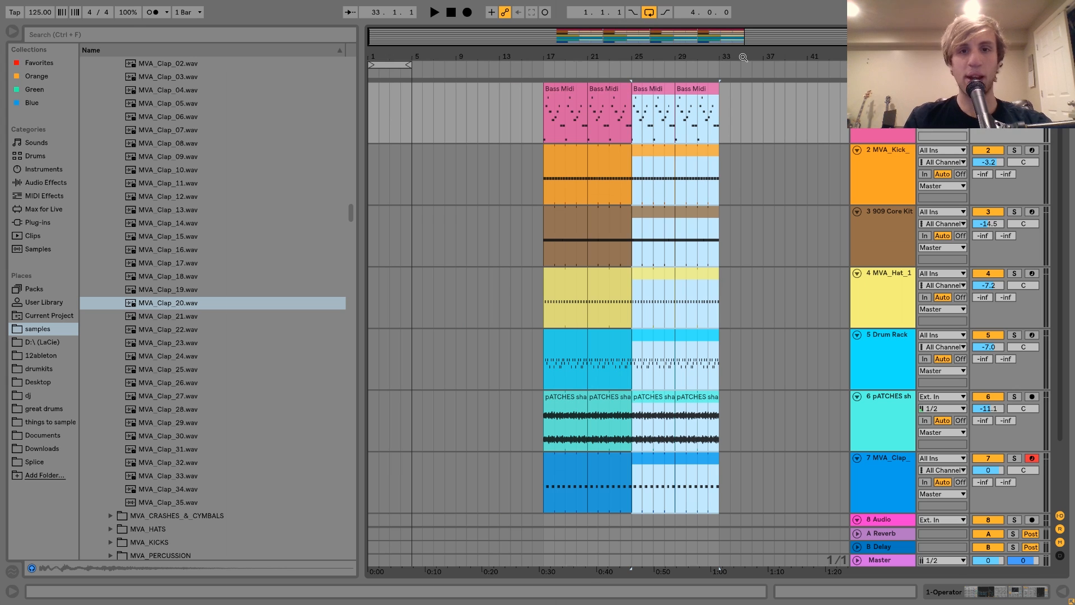
- Copy the bass track's clips from bars 17–33 to the start of the arrangement at bar 1
click(561, 92)
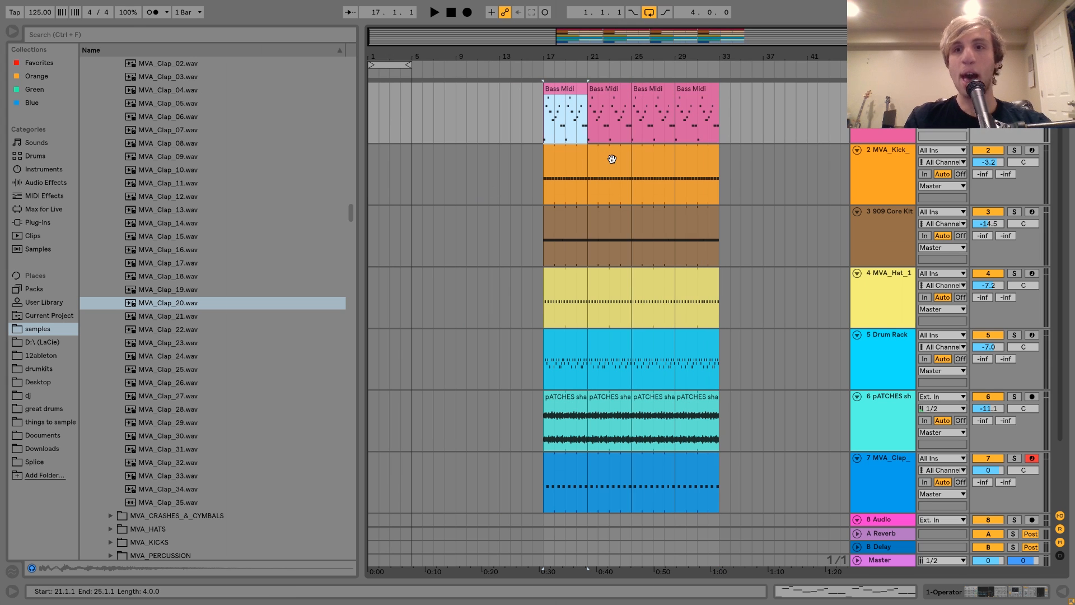
shift+click(700, 89)
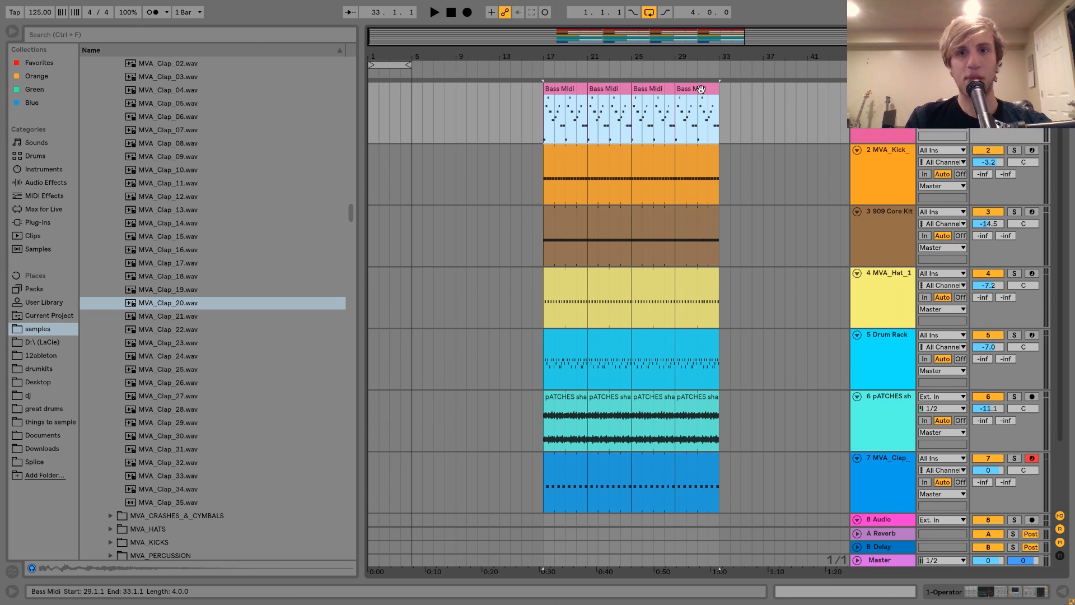
drag(700, 90, 524, 103)
- Copy the bars 17–33 clips of the 909 Core Kit, hat, Drum Rack, shaker and clap tracks to bar 1
click(562, 218)
scroll(562, 218, down, 3)
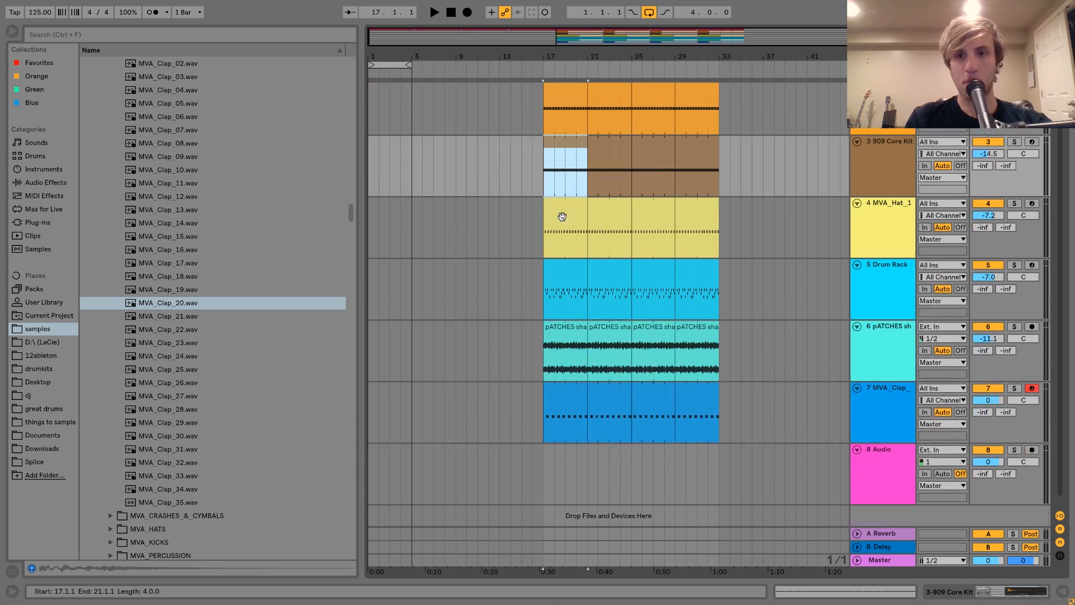
shift+click(704, 384)
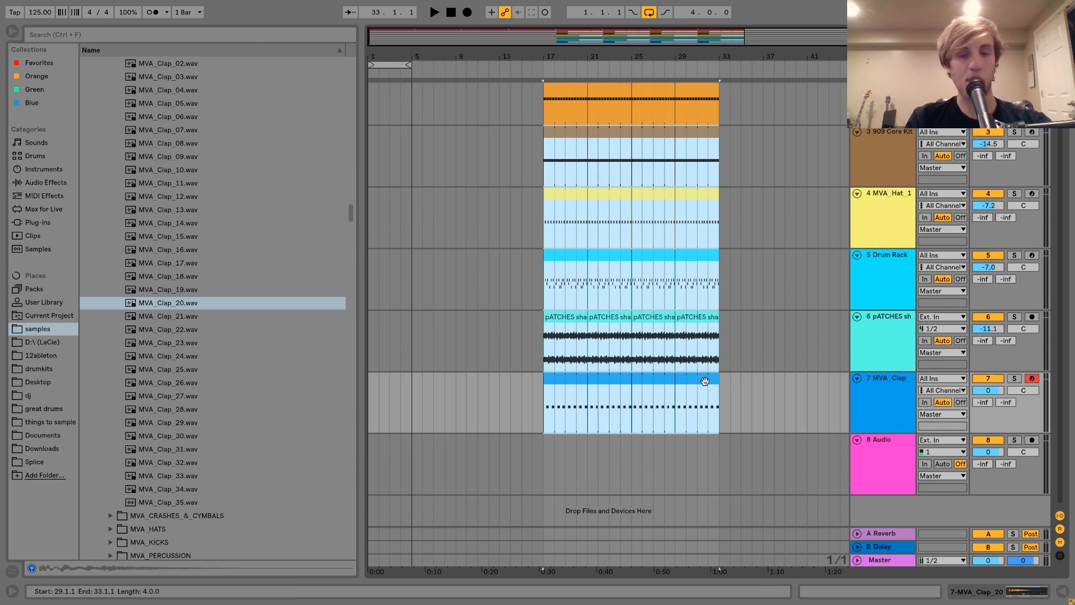
drag(704, 381, 528, 382)
scroll(528, 383, up, 3)
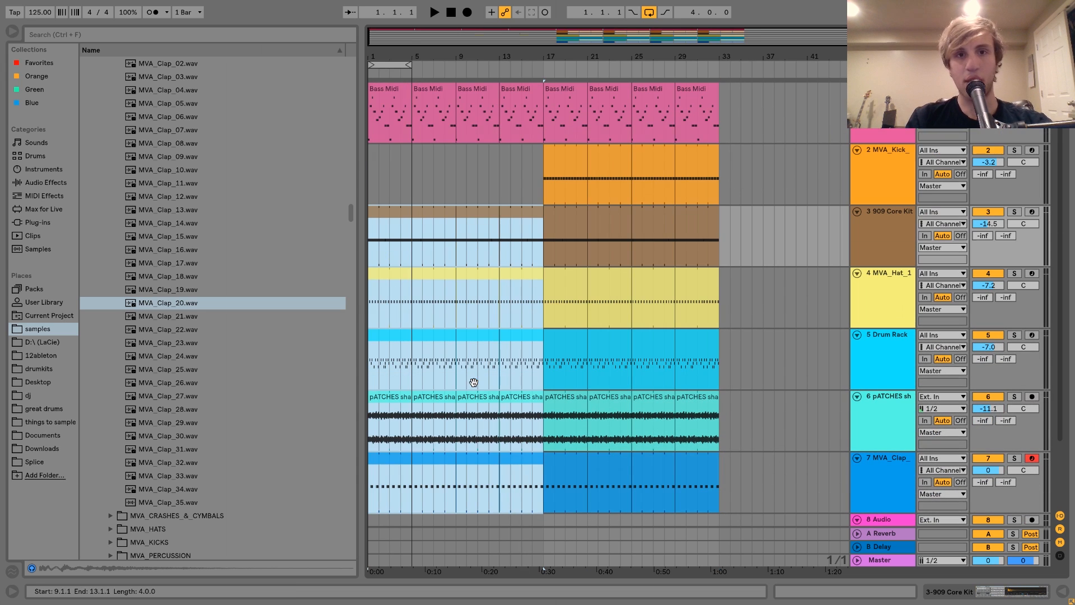
- Turn off looping, add EQ Eight after the bass track's Compressor, and set band 1 to a low cut at 122 Hz
click(652, 14)
click(393, 89)
double_click(883, 89)
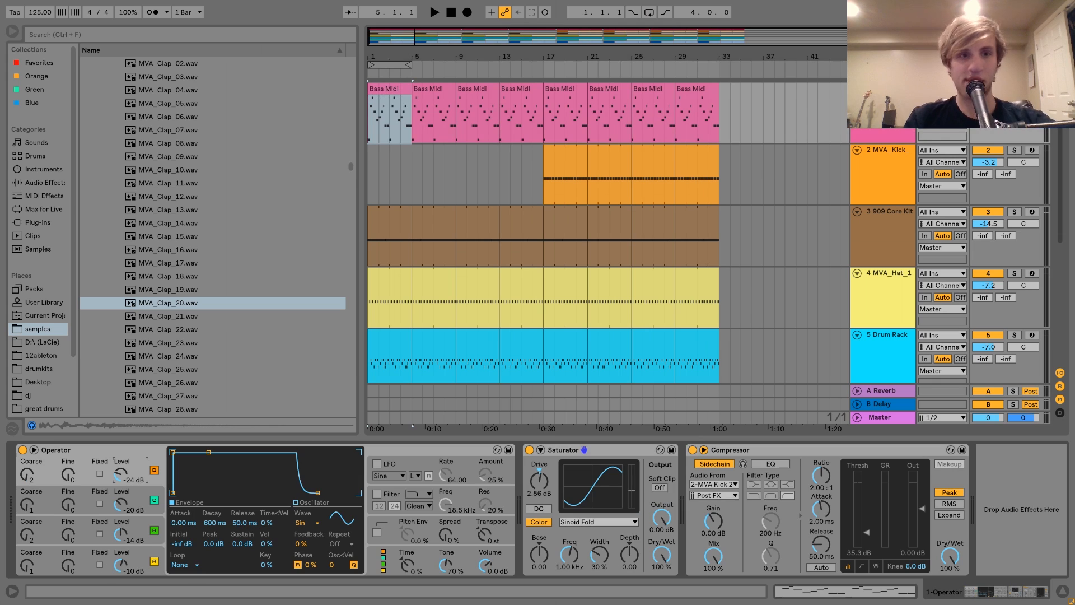
click(39, 183)
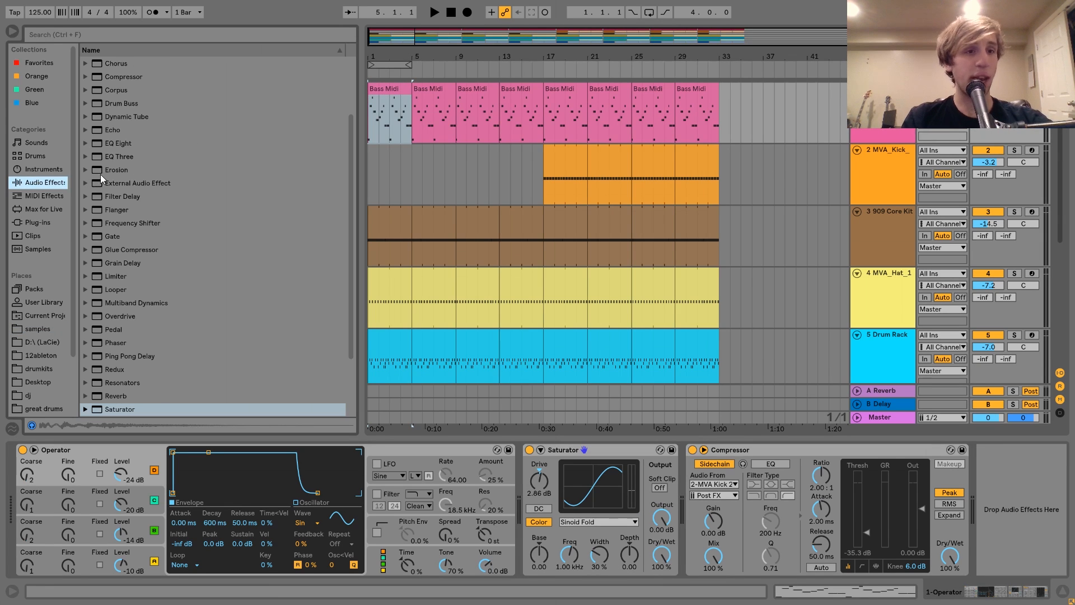
click(110, 143)
drag(985, 529, 986, 529)
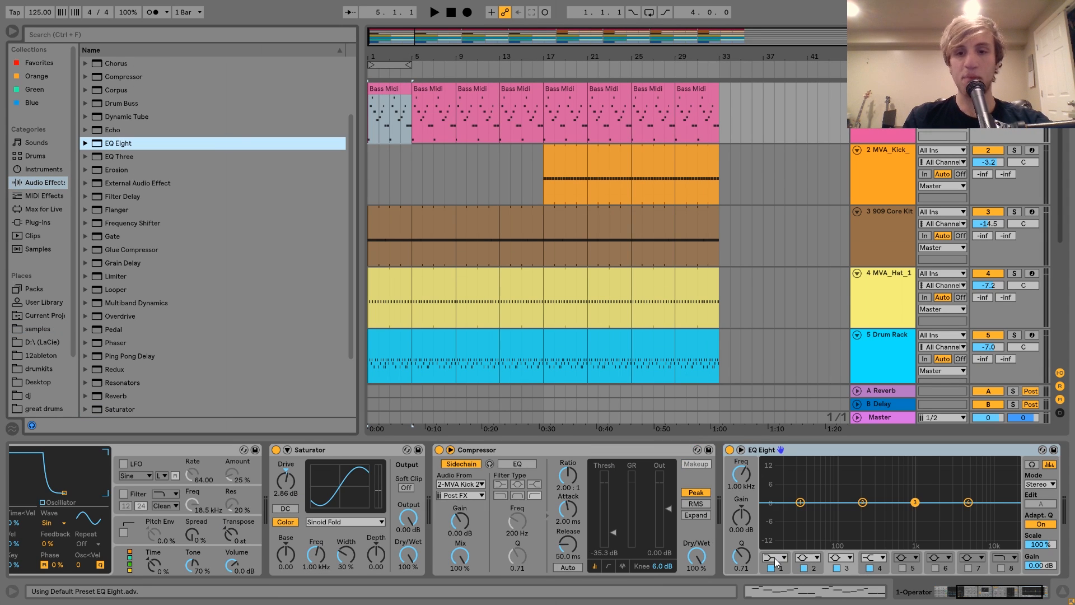
click(775, 557)
click(774, 479)
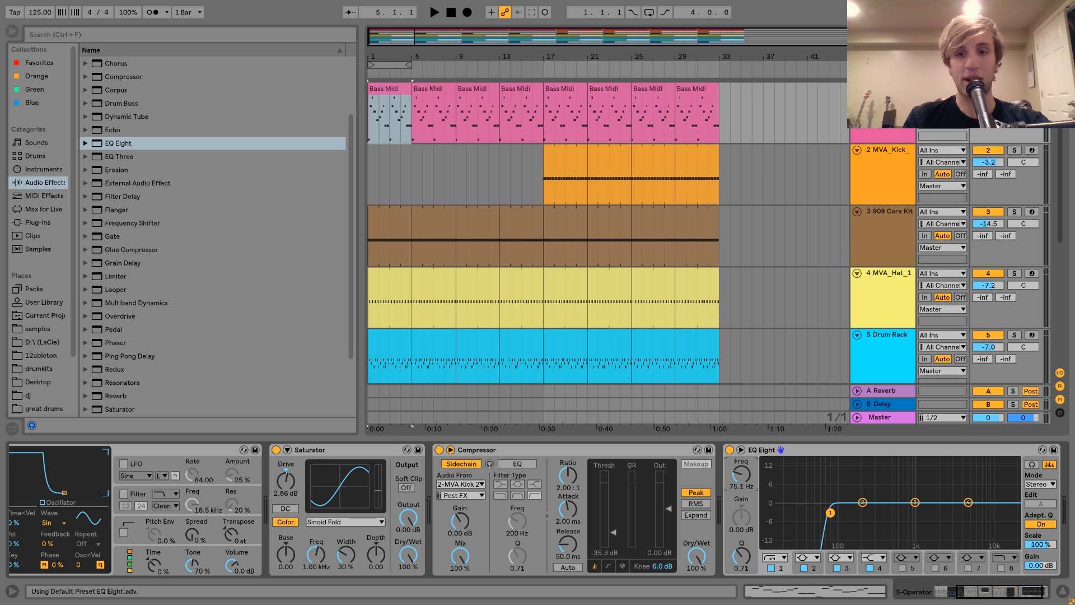
- Automate the bass EQ Eight's on/off switch so it stays on until bar 17 and is off from there
right_click(745, 465)
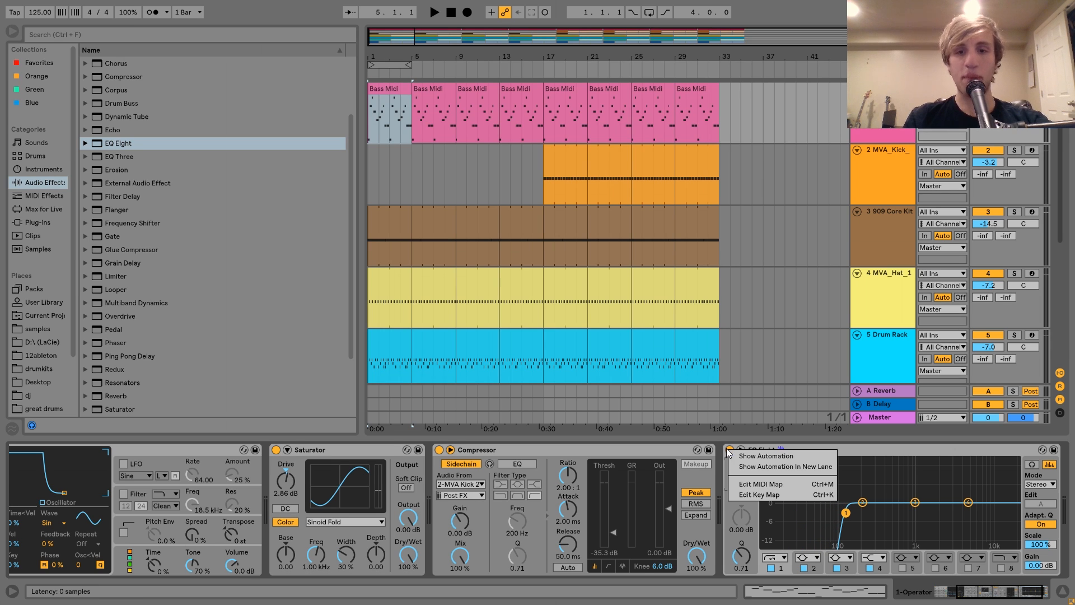
click(779, 456)
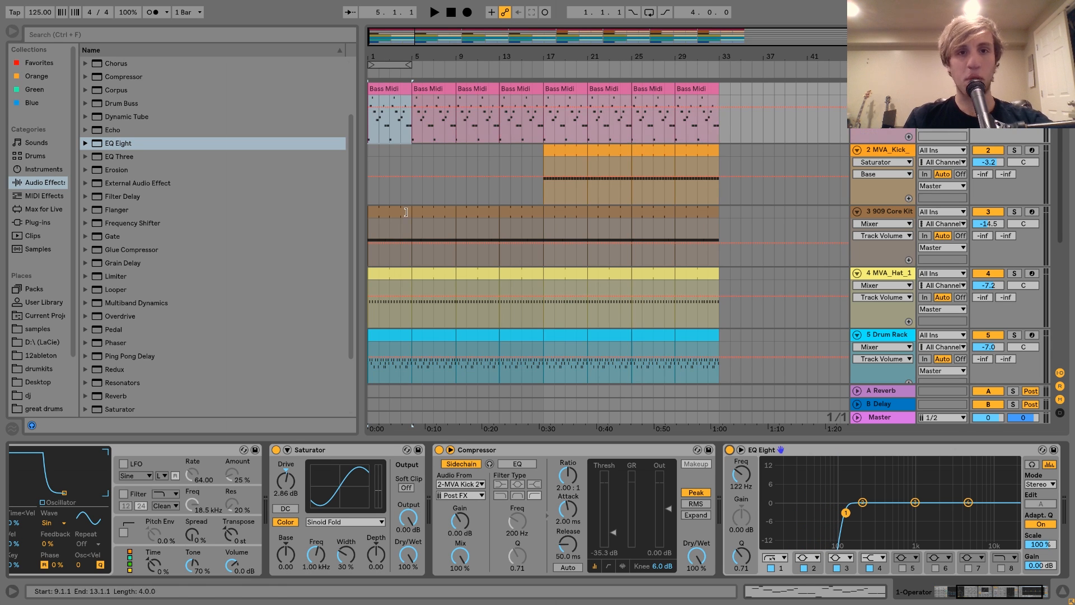
click(545, 138)
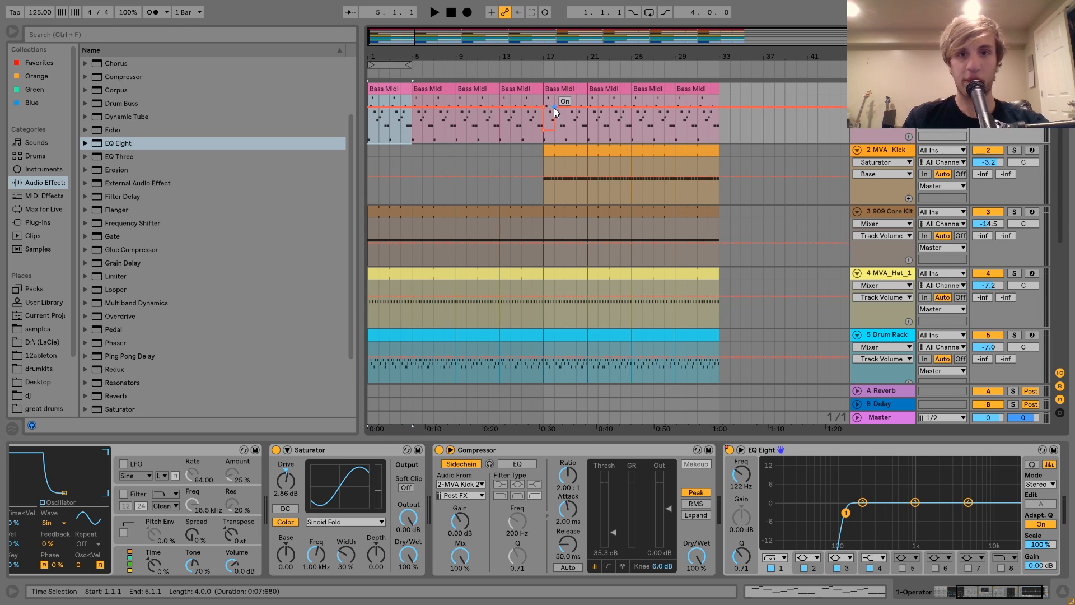
click(554, 108)
- Add a locator named Drop at bar 17
right_click(543, 67)
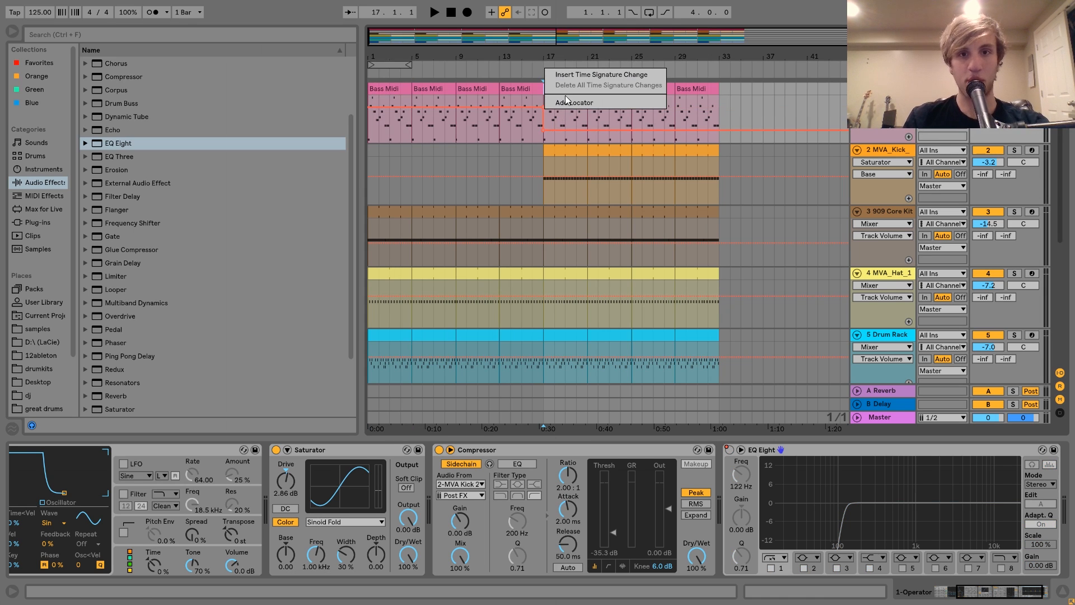
click(567, 103)
text(Drop)
key(Return)
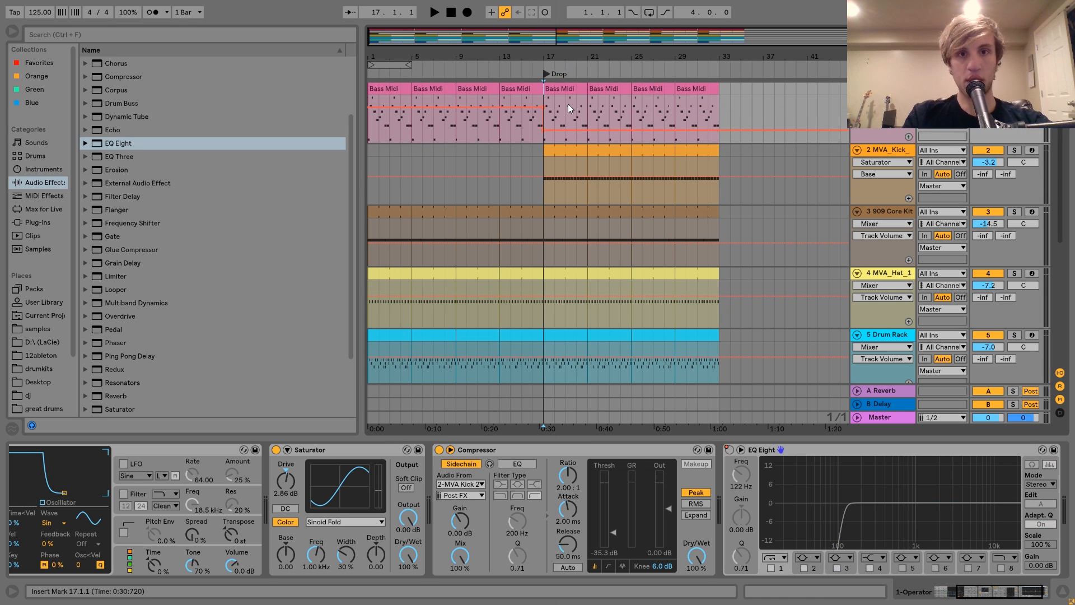
- Play the filtered intro from the beginning, look over the bass track's device chain, and stop playback
key(Home)
key(space)
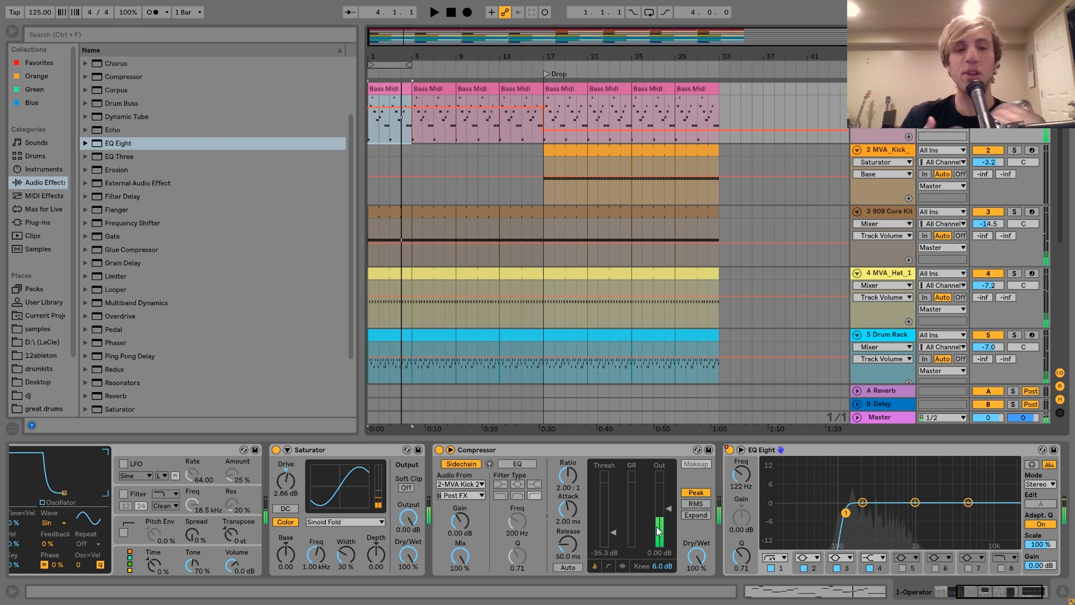
key(space)
scroll(656, 526, up, 5)
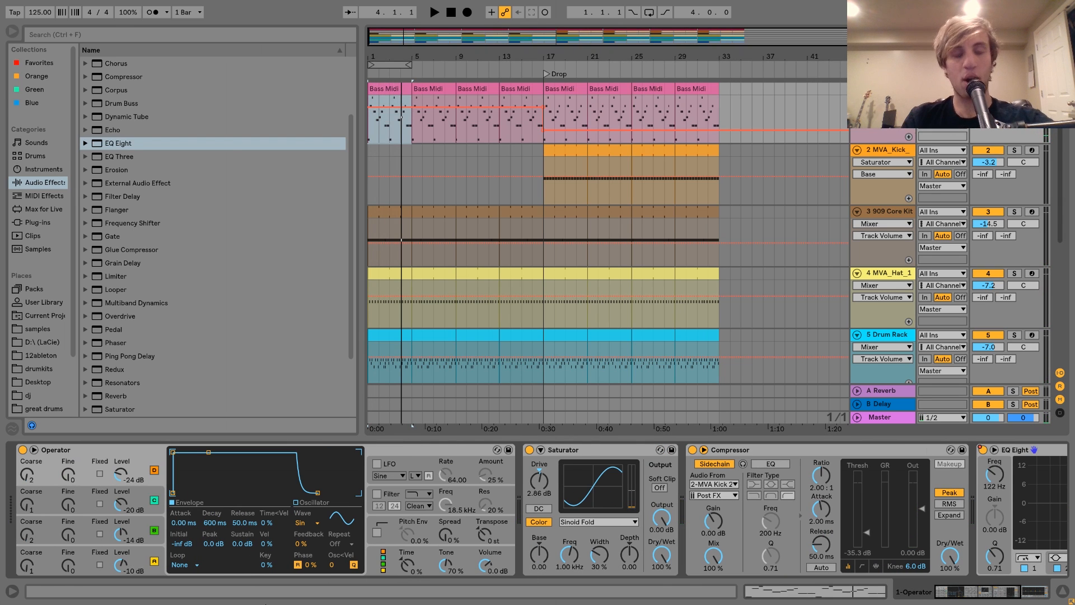
scroll(480, 552, down, 5)
key(space)
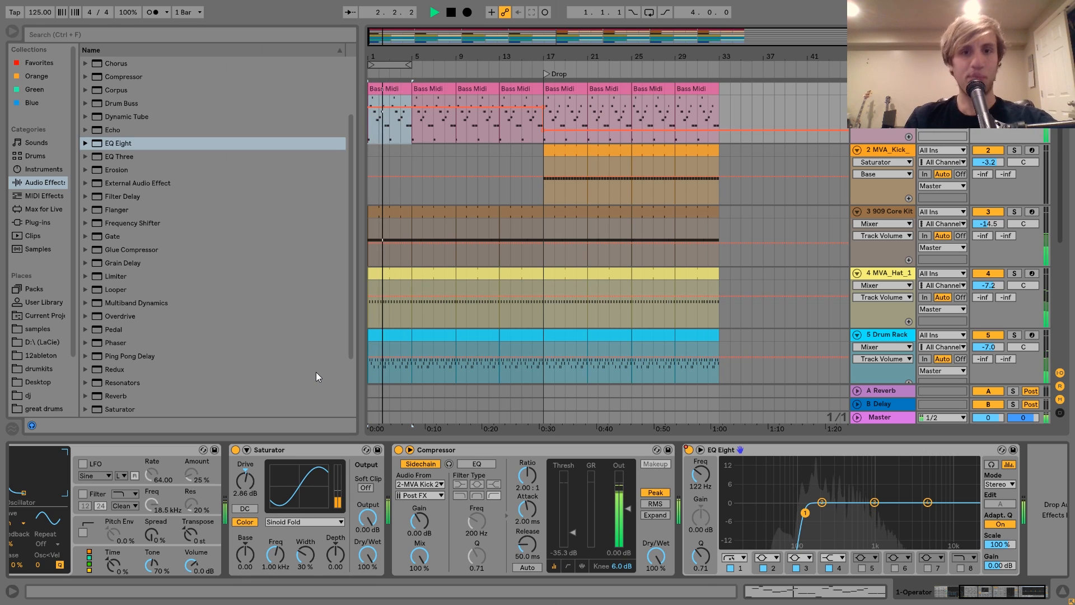
key(space)
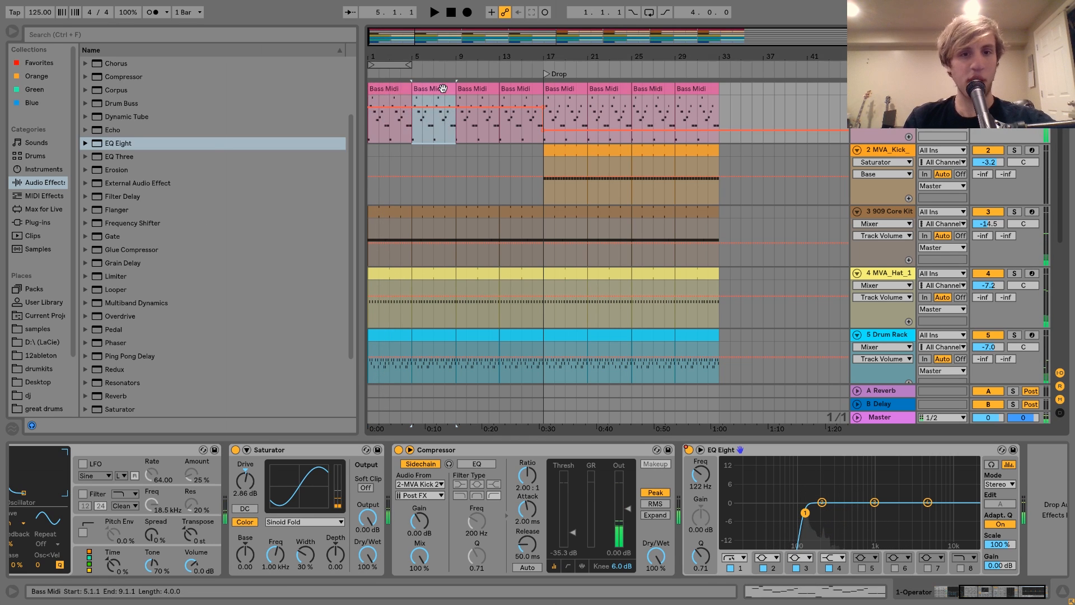
- Clear the first eight bars, from bar 1 to bar 9, across all tracks
scroll(412, 265, down, 5)
click(392, 244)
scroll(393, 247, up, 5)
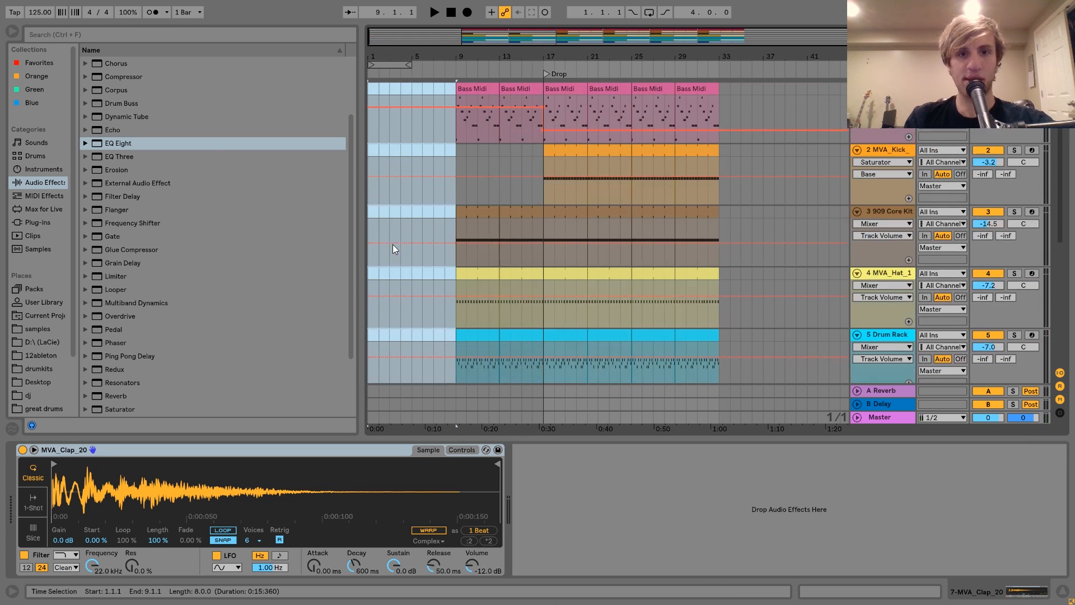
- Listen to the shortened intro from bar 9, and play the transition into the drop from bar 16
click(479, 98)
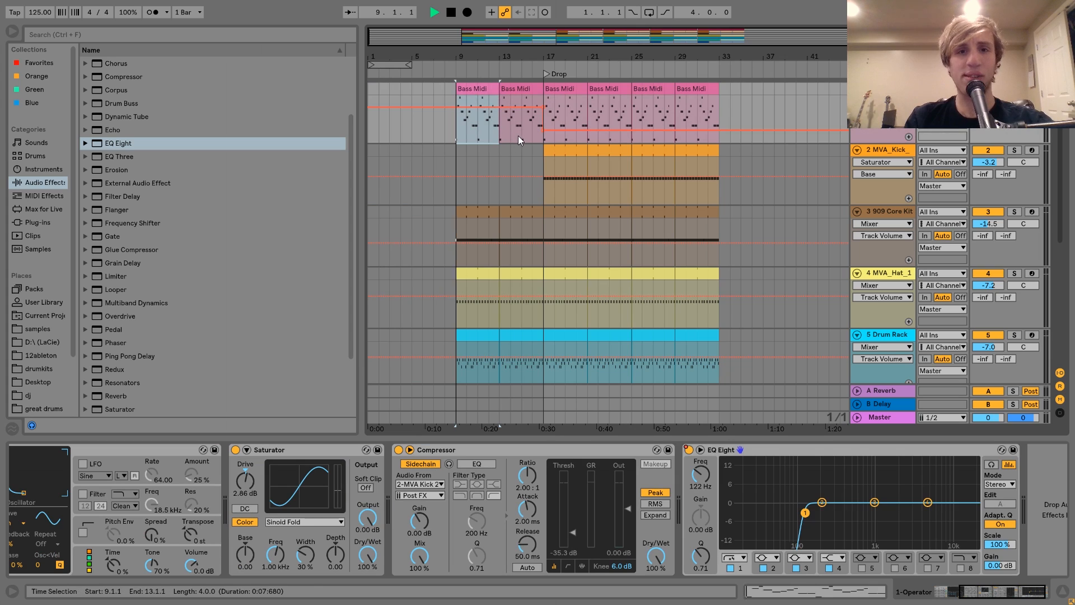
key(space)
click(533, 136)
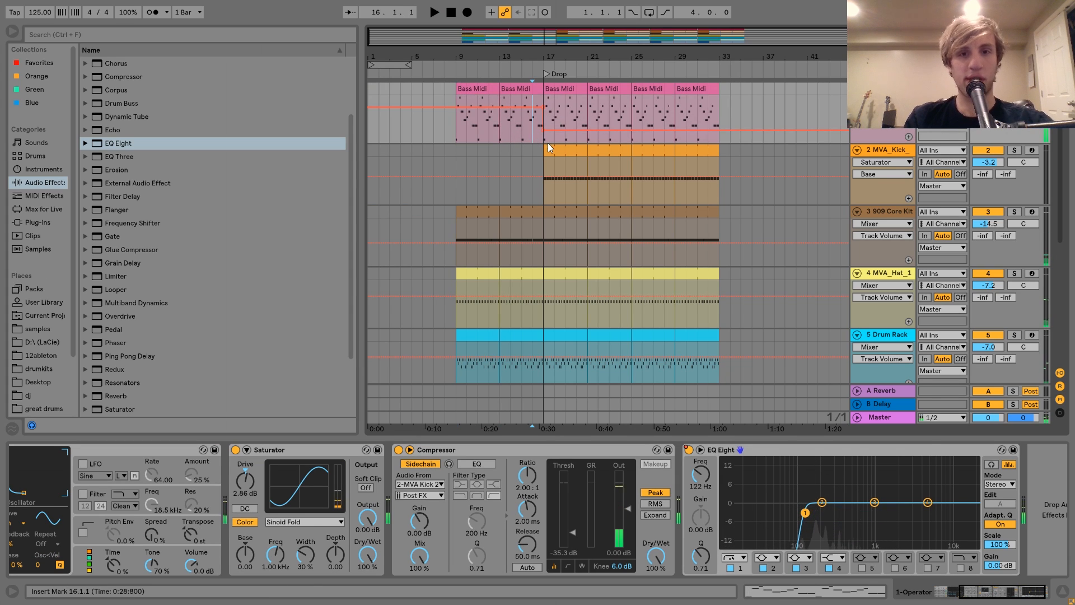
key(space)
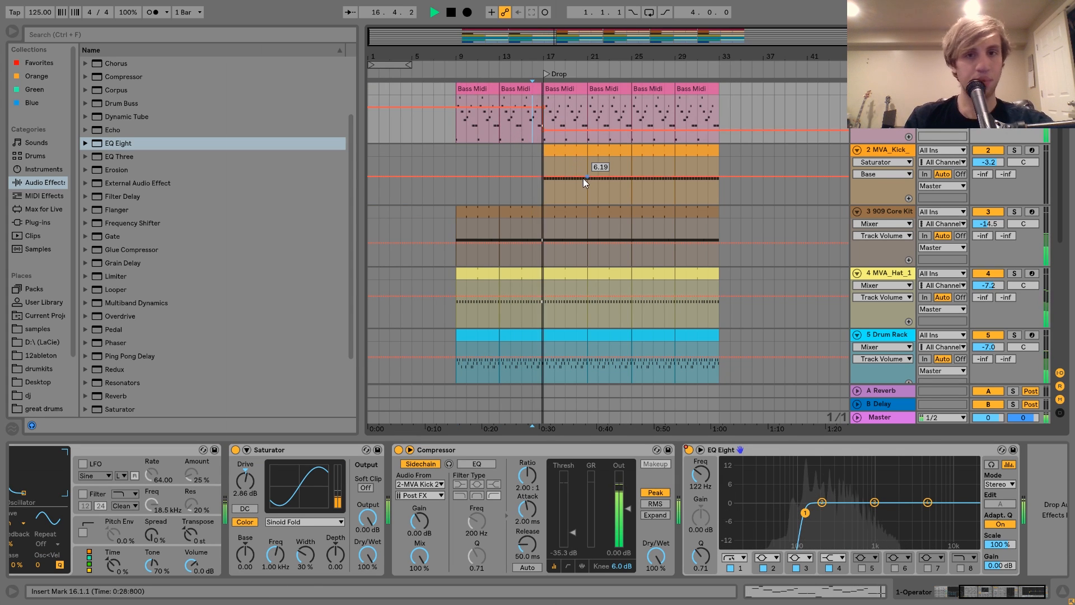
- Loop the drop section from bar 17 to bar 33, listen with the bass devices shown, and stop playback
click(565, 146)
shift+click(688, 152)
key(ctrl+l)
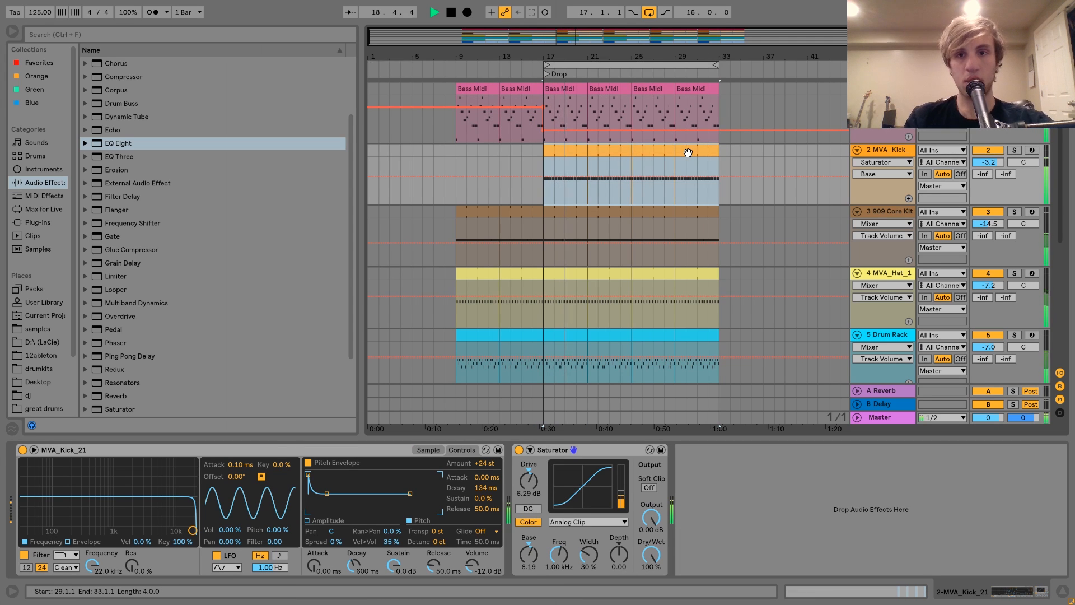
click(807, 134)
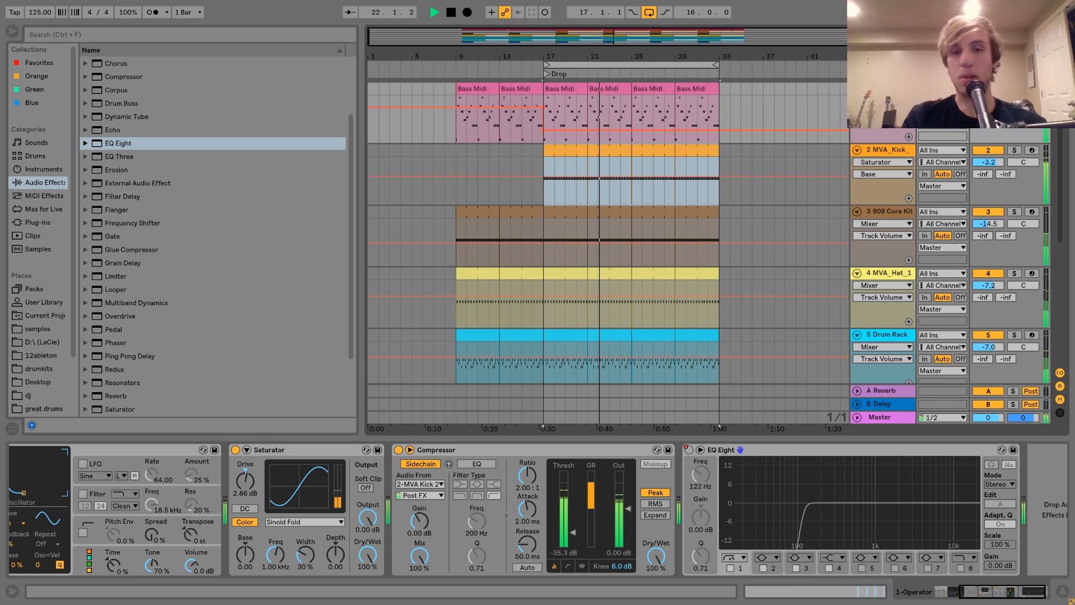
key(space)
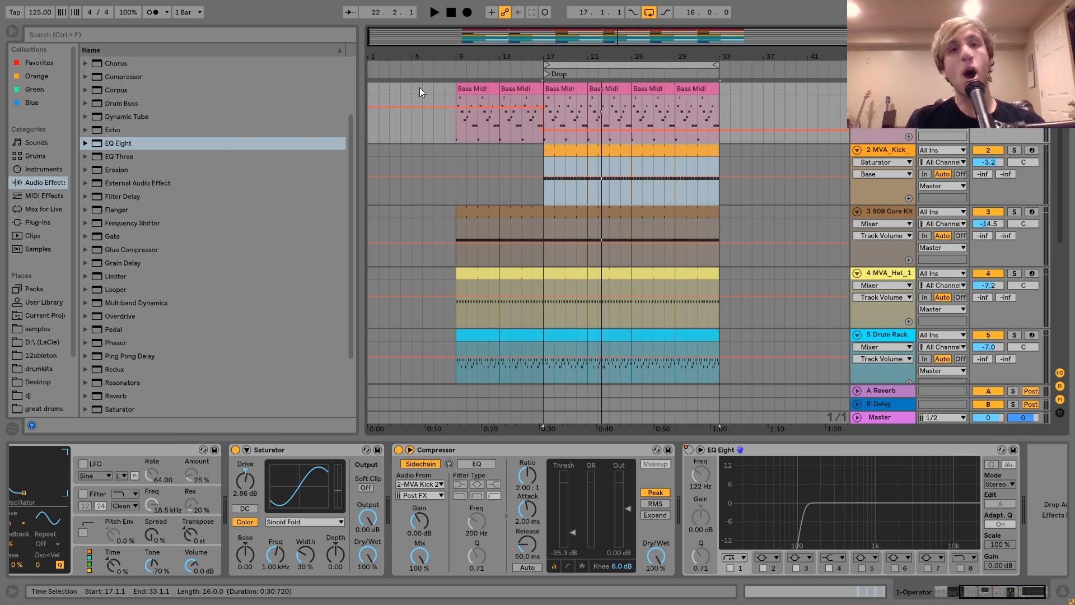
- Replay the intro from bar 9, jump to bar 16 to hear the kick enter at the drop, and stop
click(563, 149)
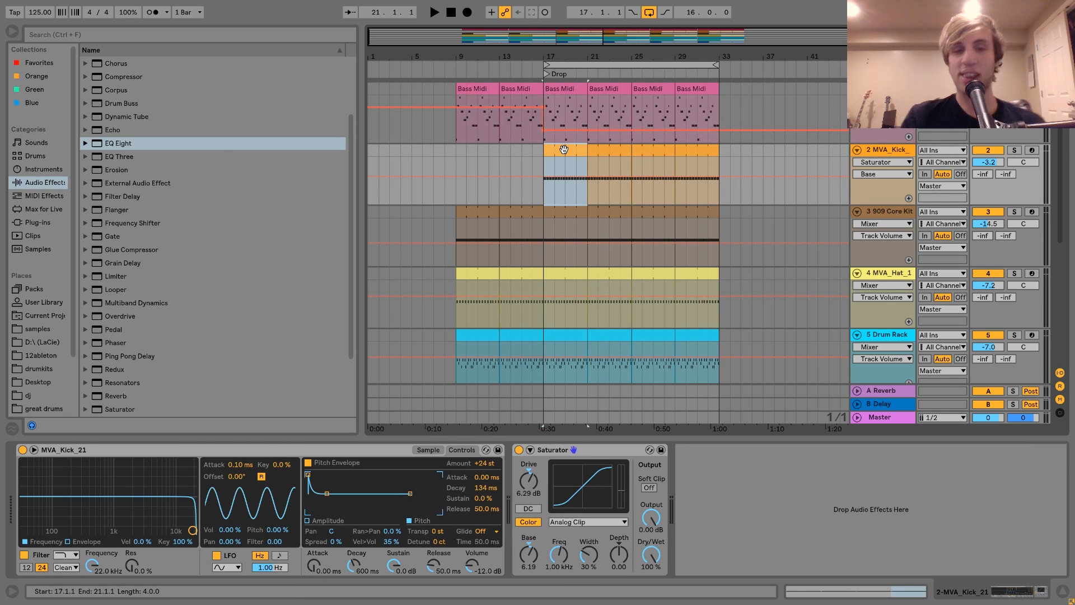
click(485, 97)
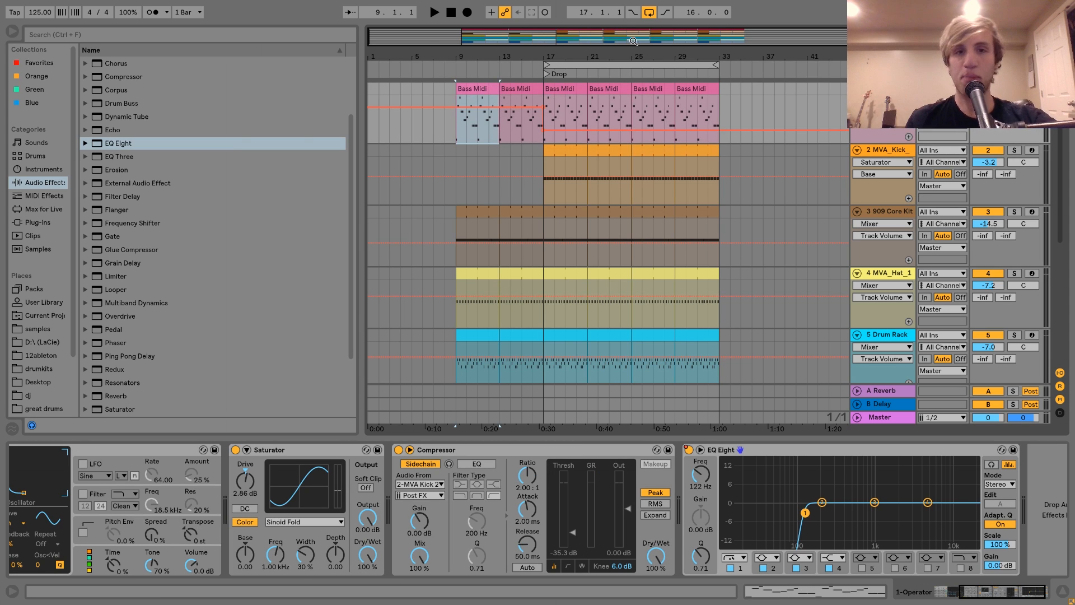
key(space)
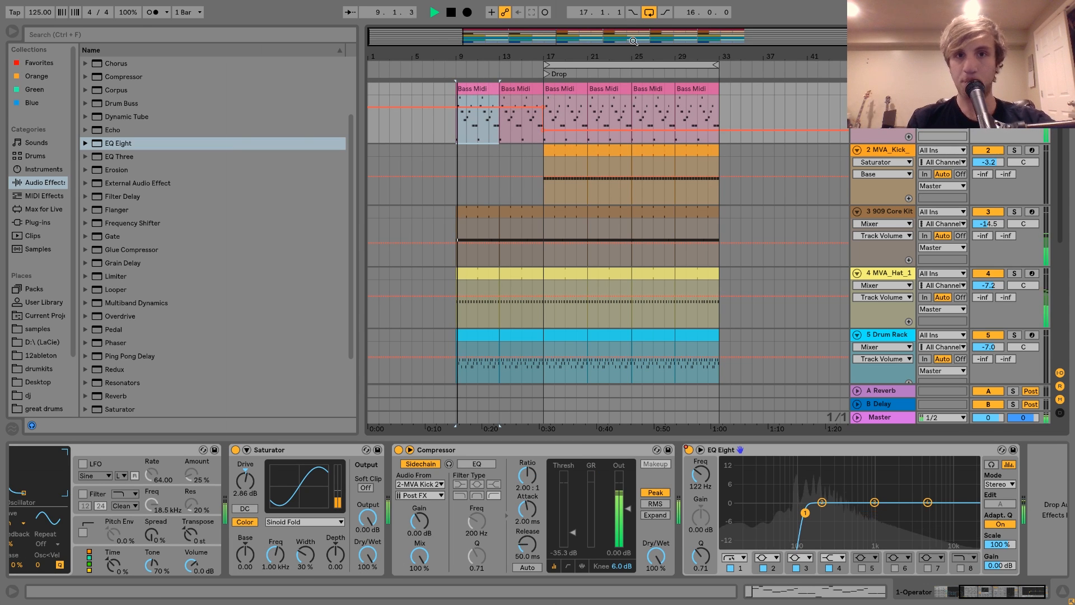
click(532, 137)
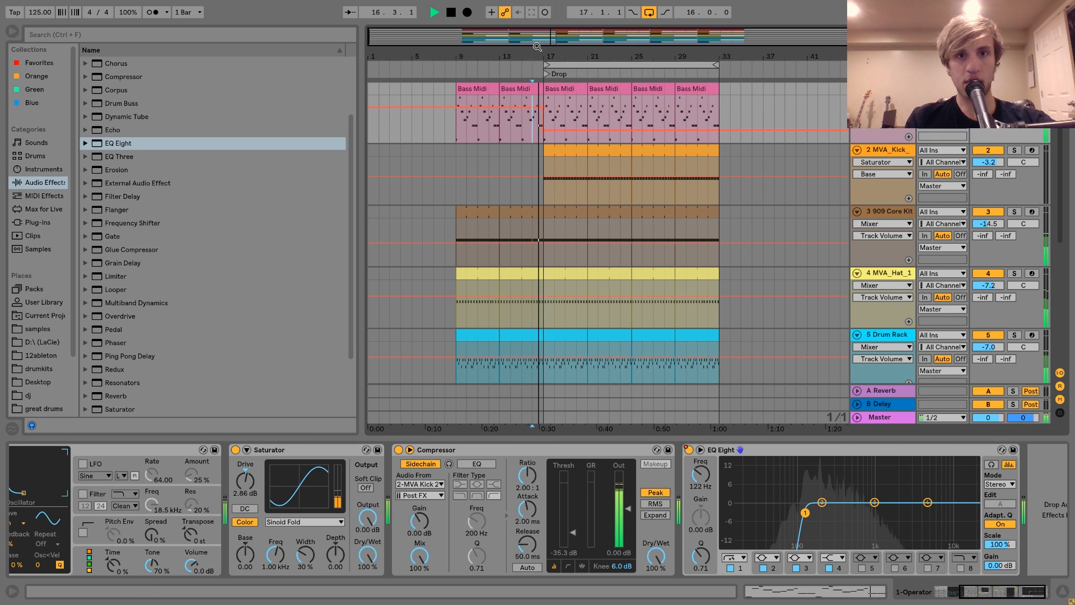
drag(538, 56, 573, 33)
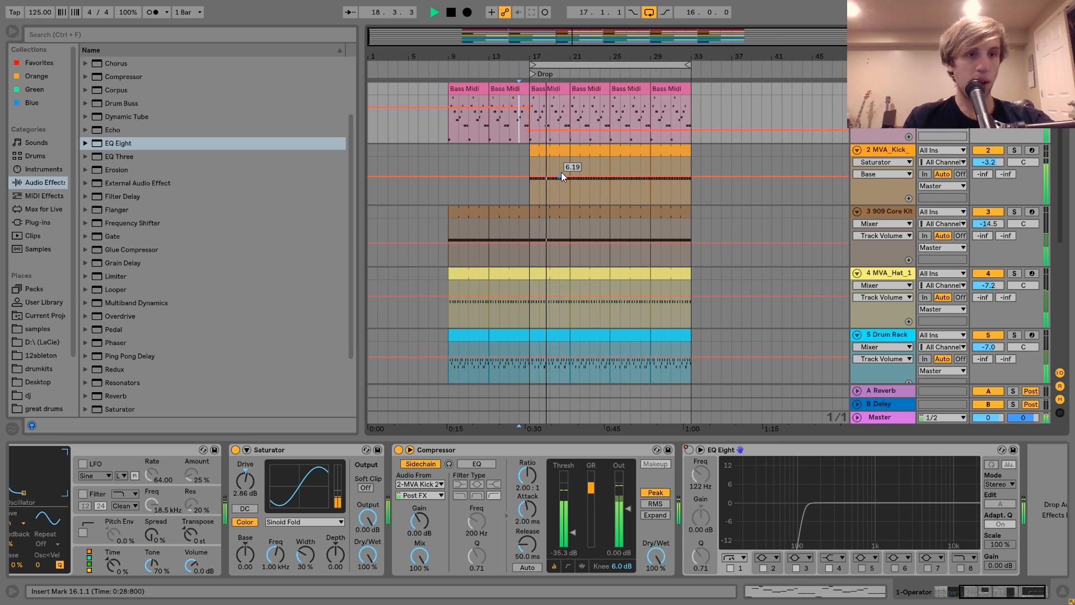
key(space)
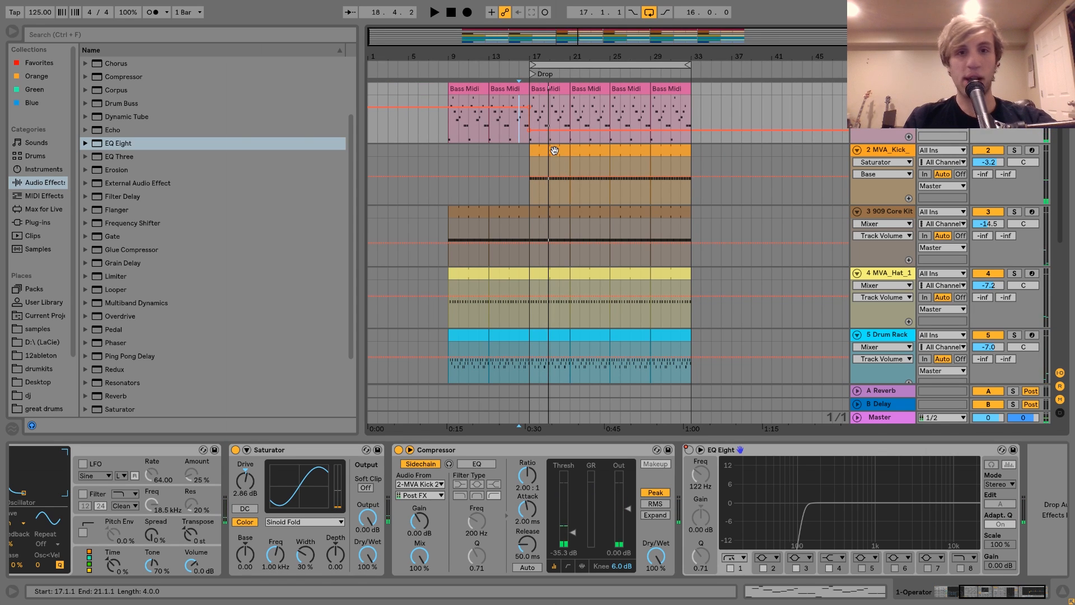
- Select the first kick clip of the drop, collapse the claps folder in the samples, and expand the MVA_KICKS folder
click(557, 145)
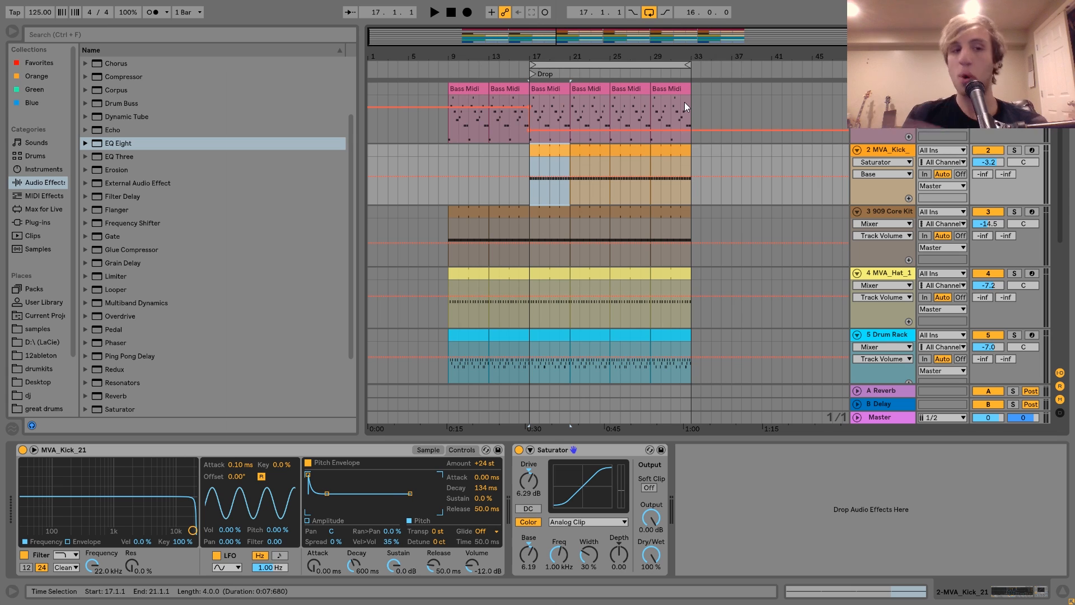
click(38, 329)
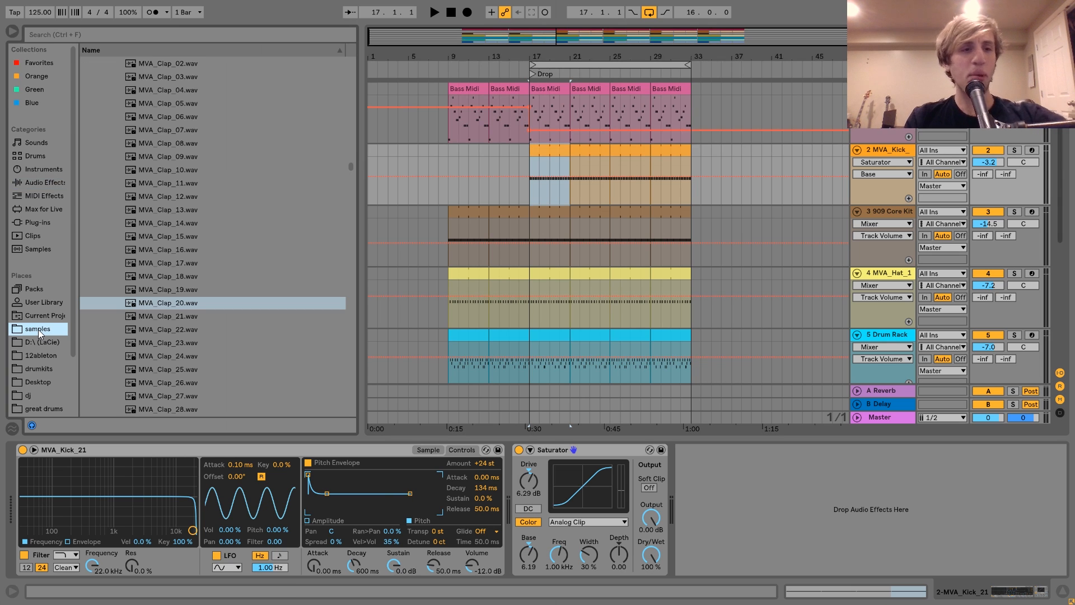
click(185, 307)
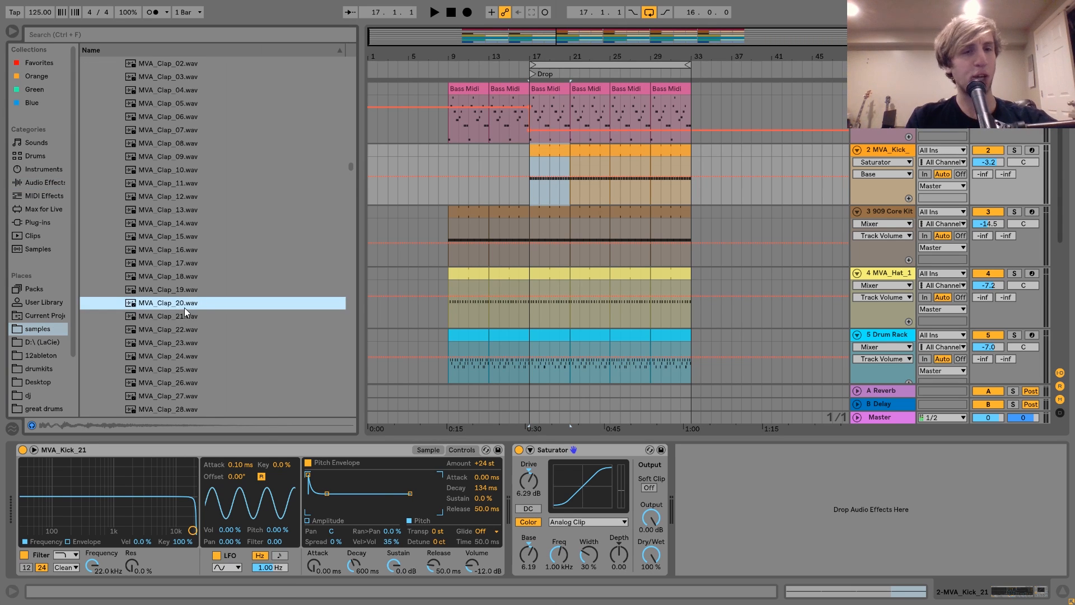
key(Left)
key(Left)
key(Down)
key(Down)
key(Down)
key(Right)
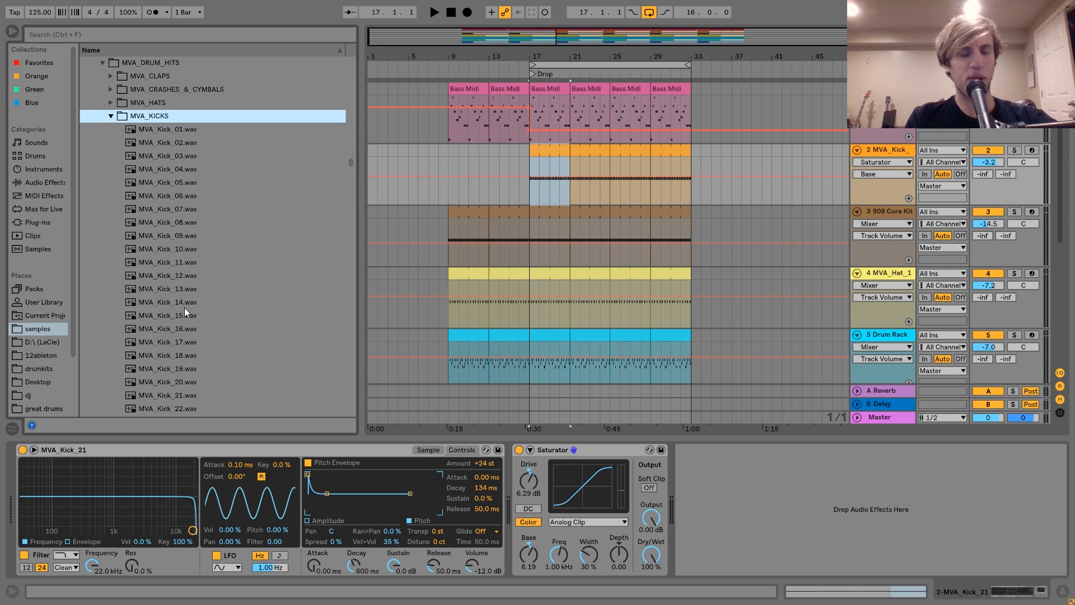
- Audition the last MVA kick samples from MVA_Kick_62.wav back to MVA_Kick_56.wav
scroll(184, 308, up, 3)
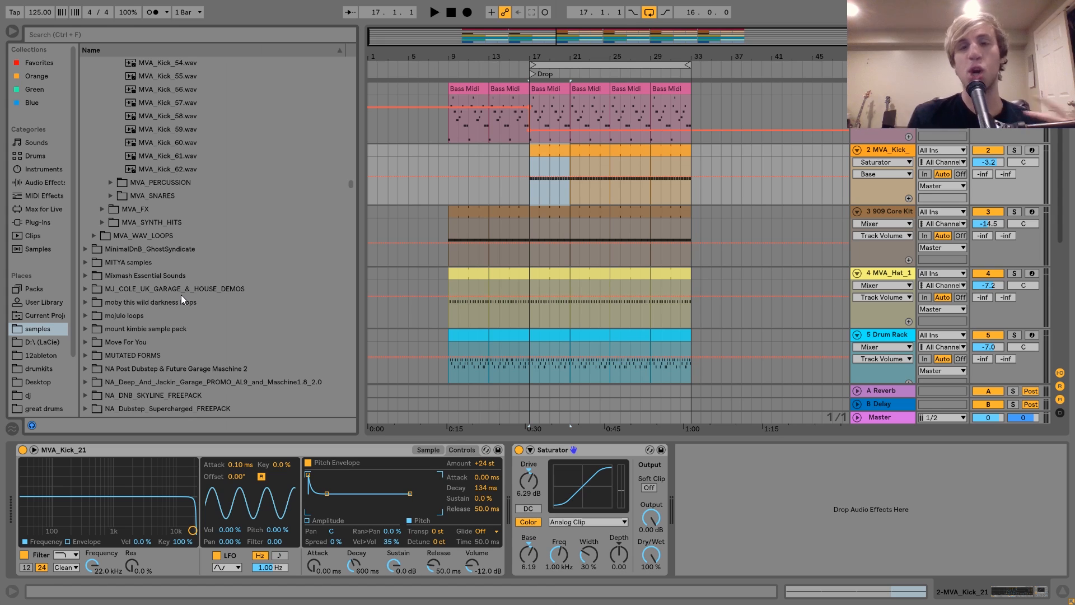
click(167, 169)
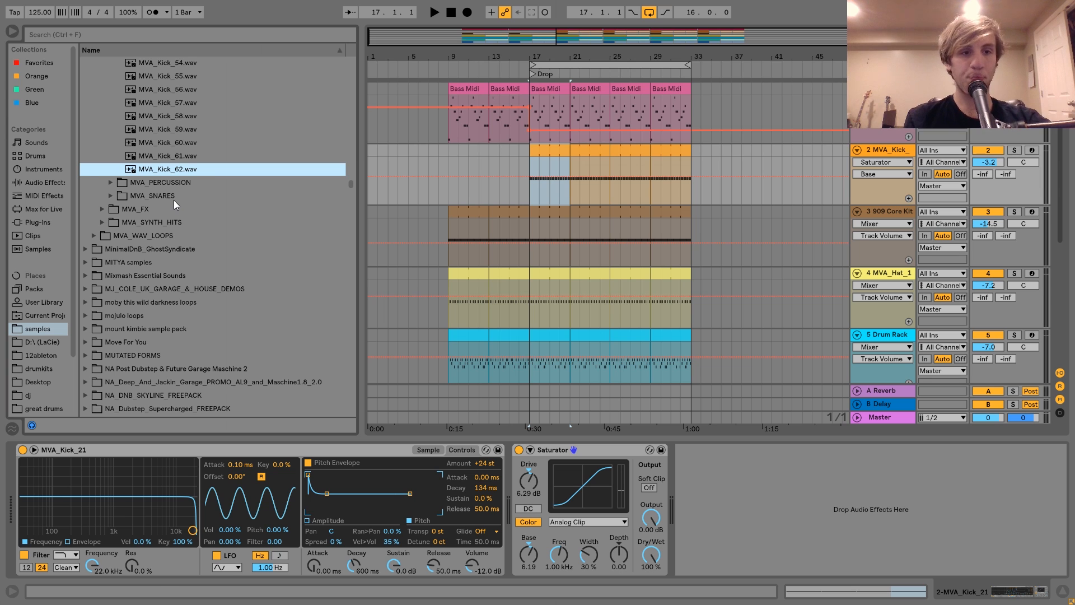
key(Up)
key(Up)
key(Up)
key(Up)
key(Up)
key(Up)
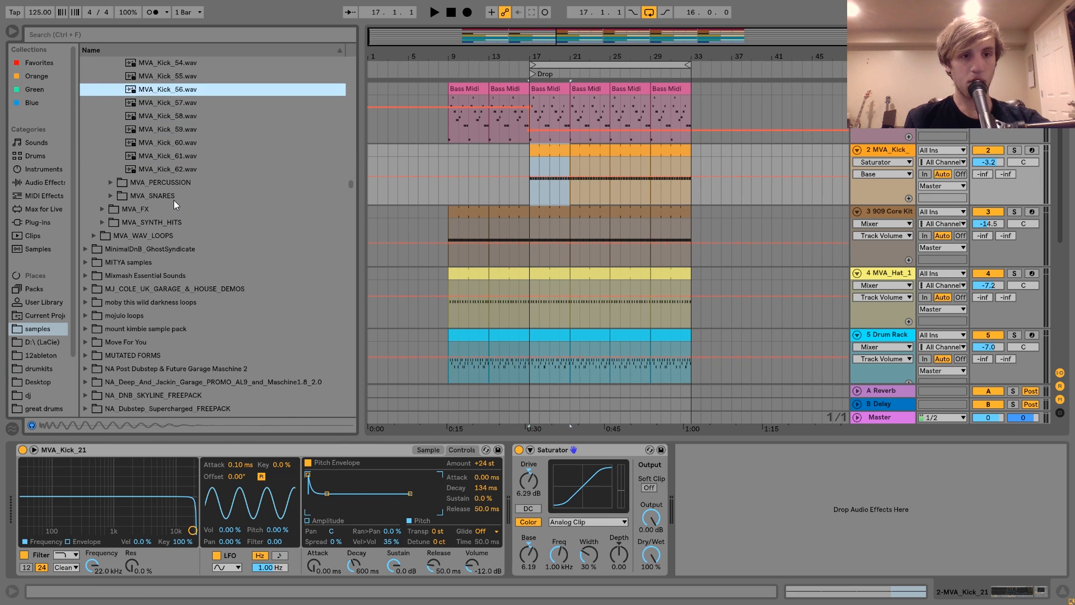
- Find the S6S Pres. Tuff Gruv Tech House Vol. 1 pack in the samples and expand its One Shots folder
scroll(174, 200, down, 10)
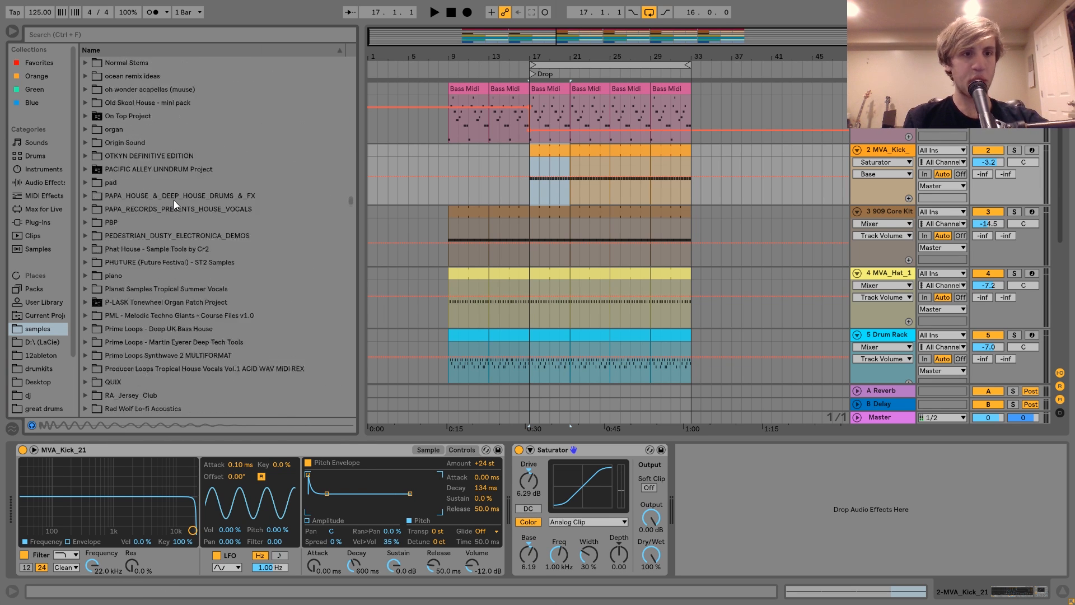
scroll(174, 200, down, 15)
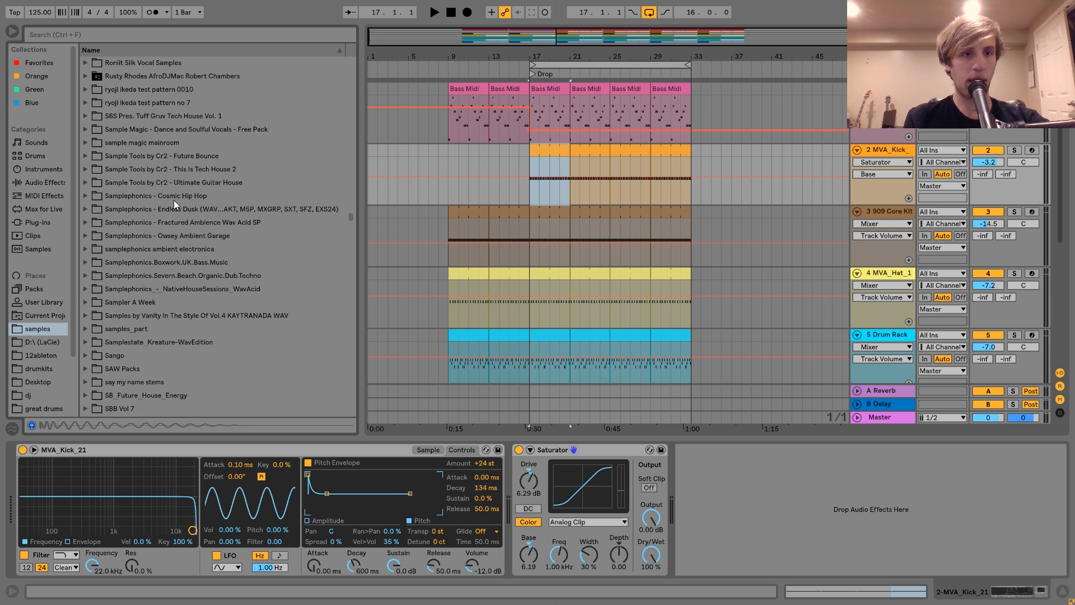
click(85, 115)
key(Down)
key(Down)
key(Down)
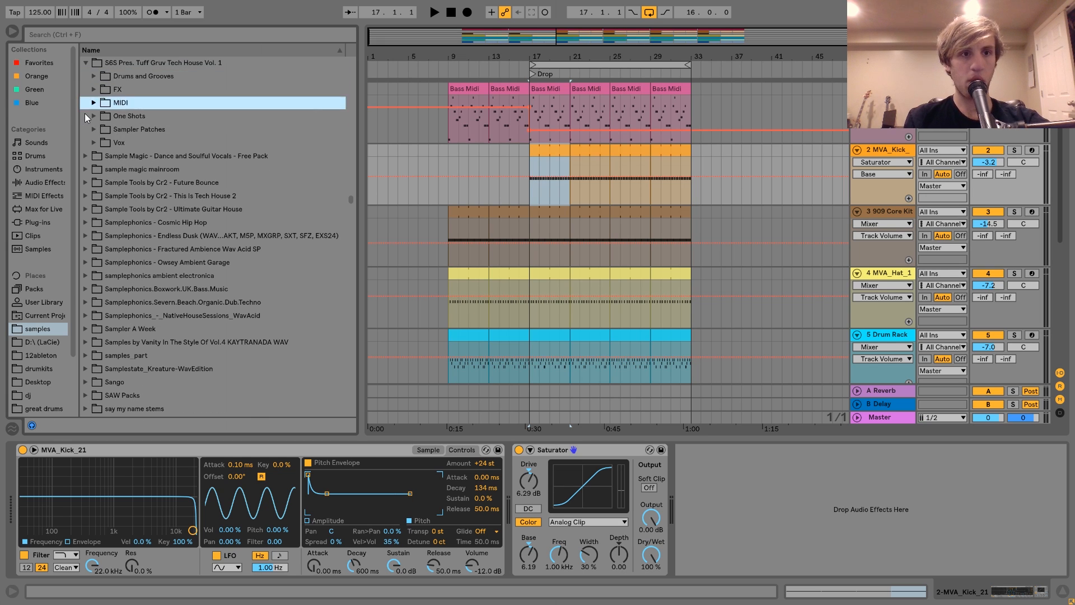
key(Down)
key(Right)
- Expand the pack's Kicks folder and audition S6STHV1_OS_KICK_1.wav to S6STHV1_OS_KICK_3.wav
key(Down)
key(Down)
key(Down)
key(Down)
key(Right)
key(Down)
key(Down)
key(Down)
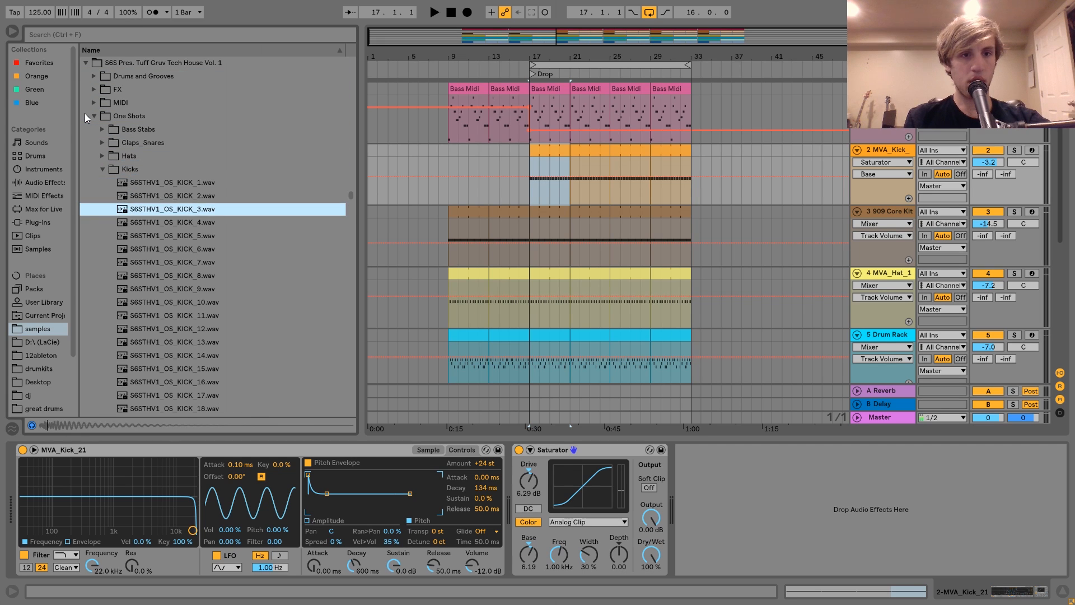
- Try S6STHV1_OS_KICK_1.wav as the kick track's sample and play it with the drop
key(Up)
key(Up)
key(Return)
key(space)
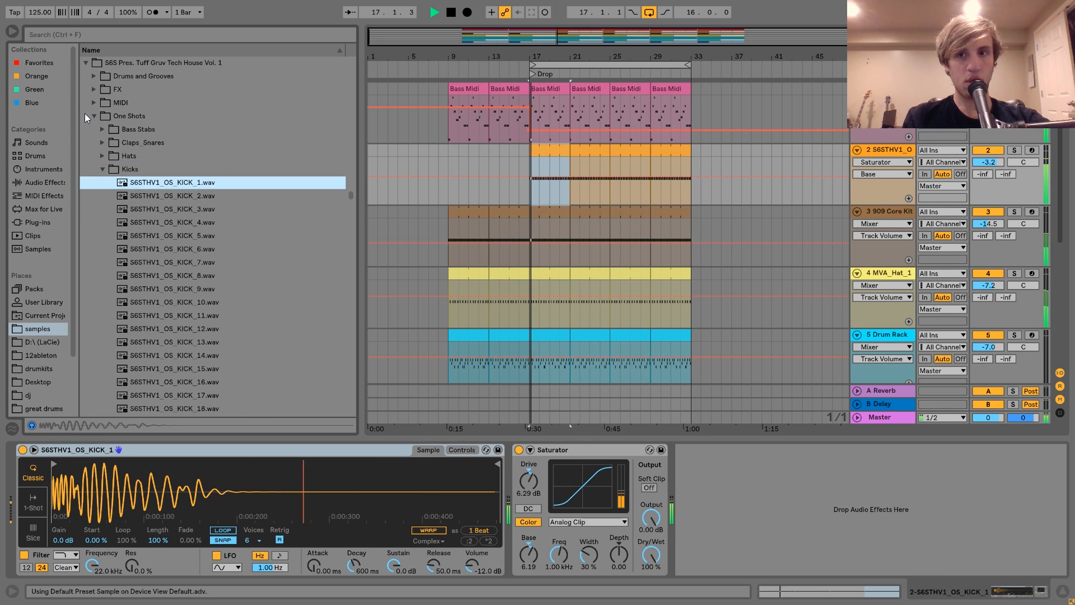
- Stop playback, audition kicks 4 to 7, load S6STHV1_OS_KICK_6.wav onto the kick track, and play the drop
click(154, 222)
key(space)
key(Down)
key(Down)
key(Down)
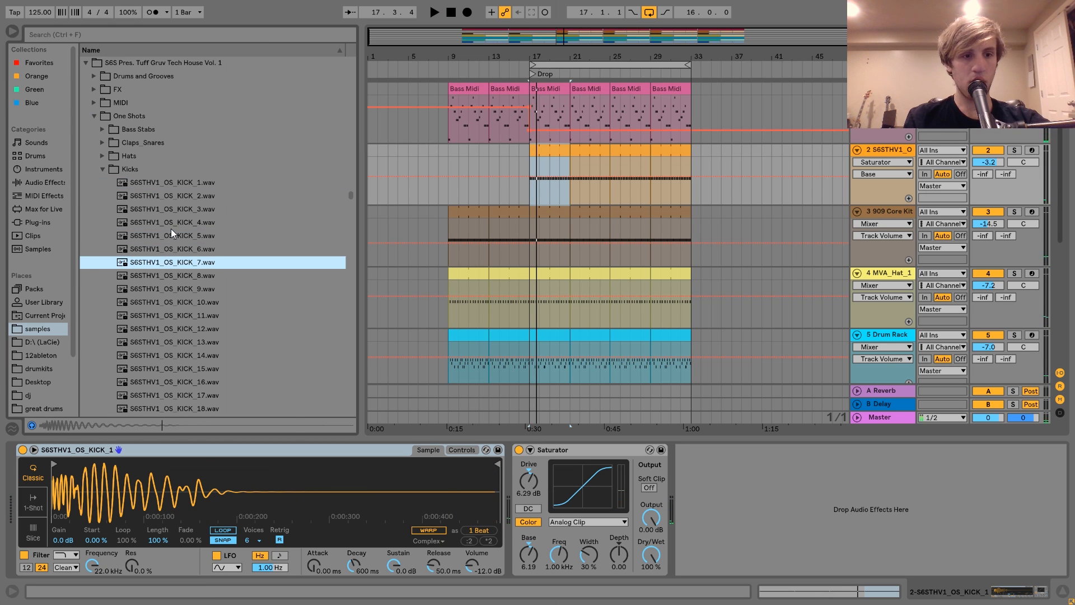
key(Up)
key(Return)
key(space)
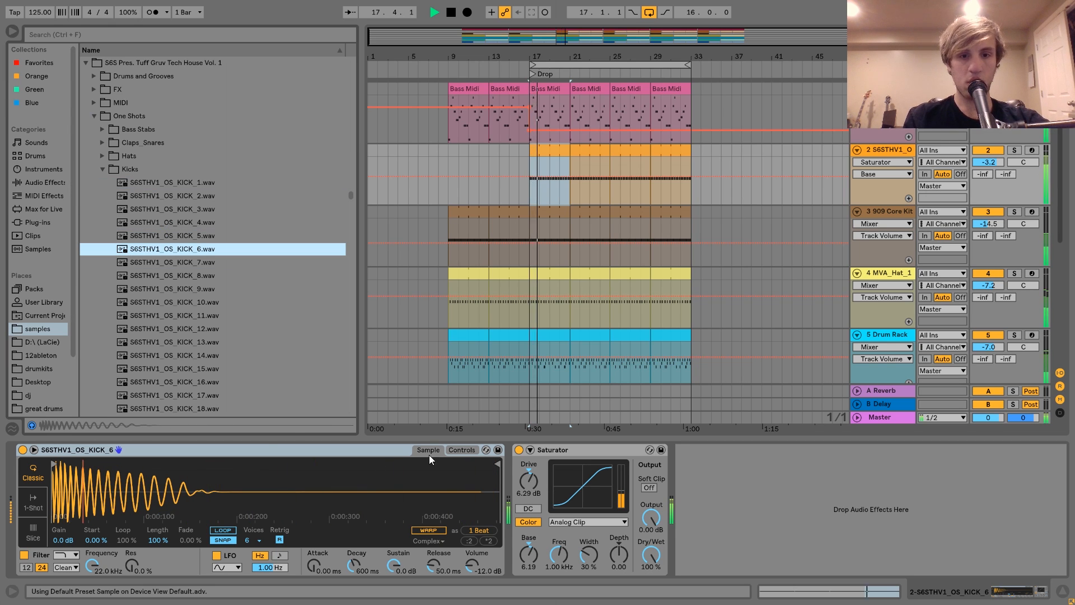
- Bypass the kick's Saturator, set the kick track's volume to -2.3 dB while the drop plays, and stop
click(518, 449)
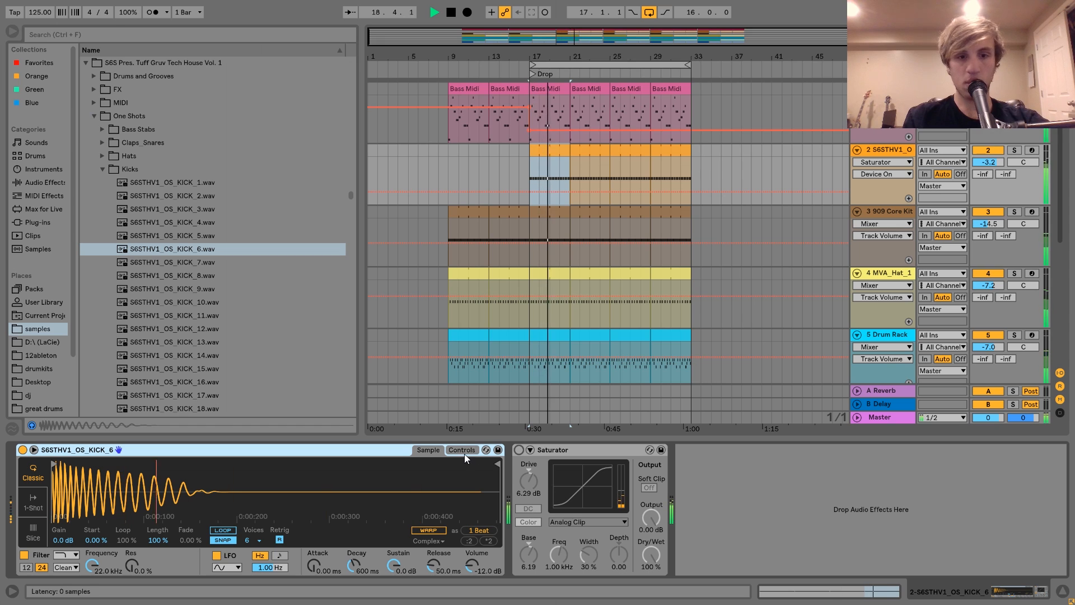
drag(988, 162, 984, 163)
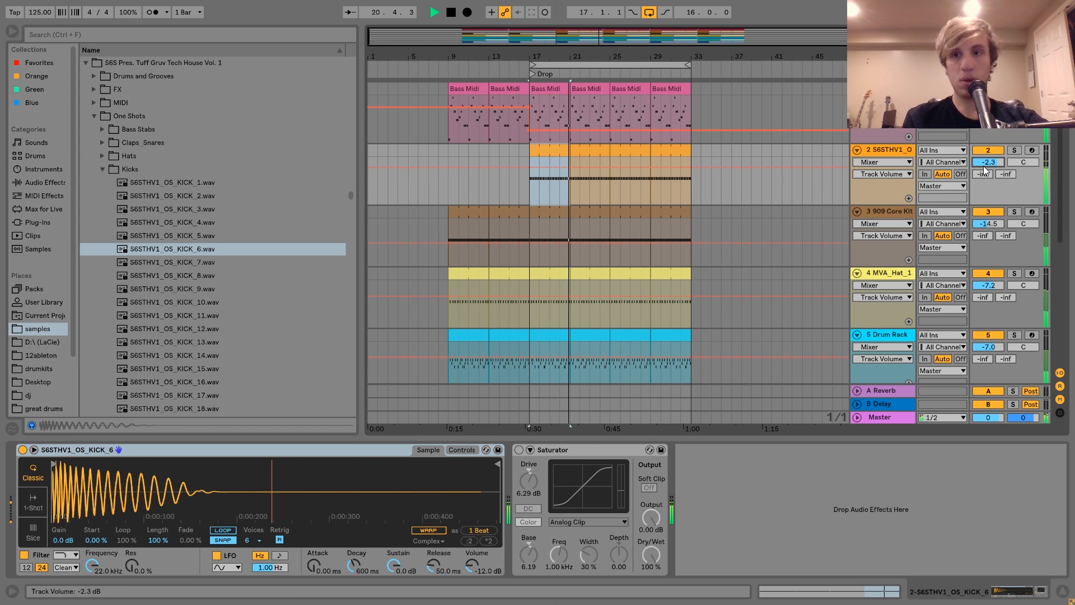
key(space)
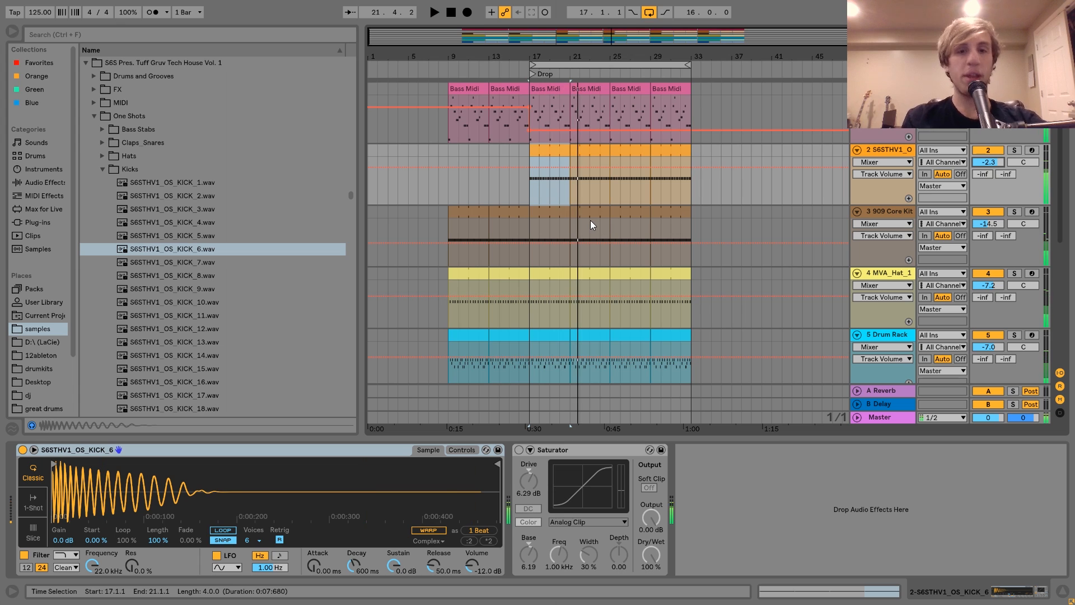
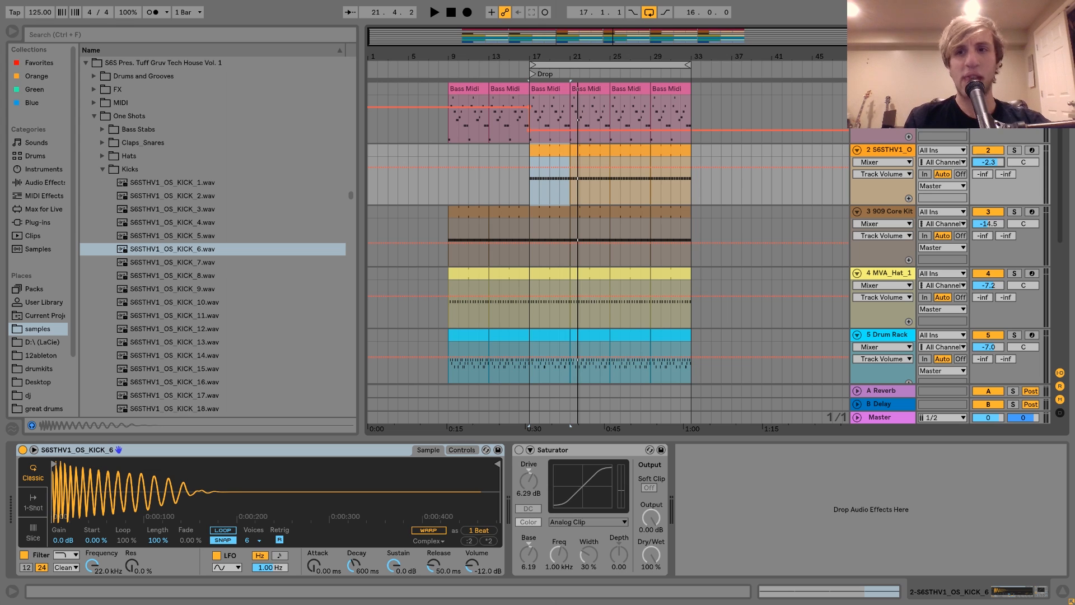
- Solo the kick track and listen to the new kick alone from bar 17
click(1013, 149)
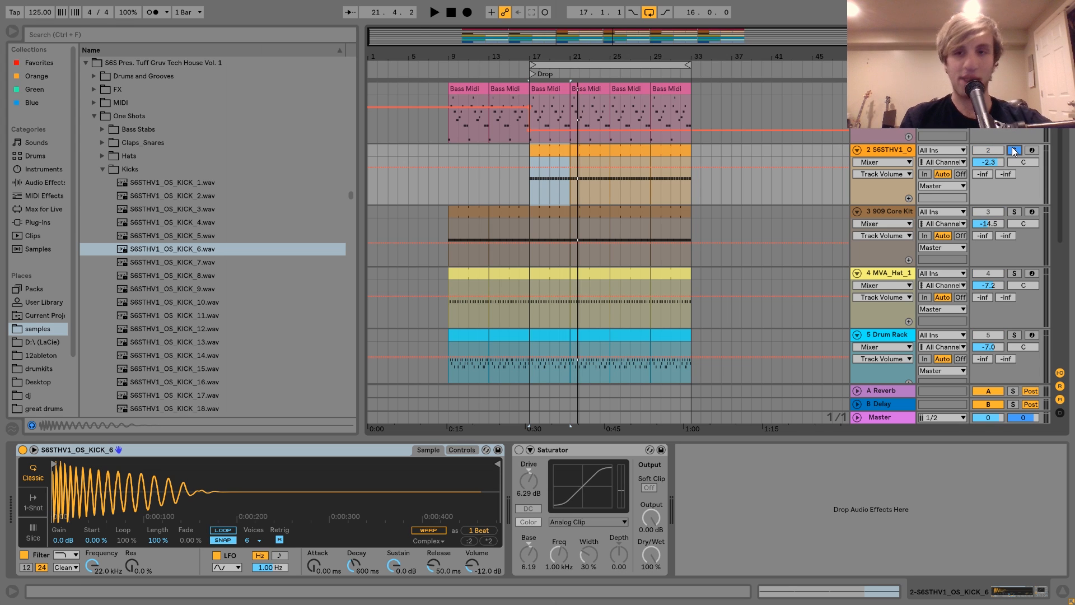
key(space)
click(881, 147)
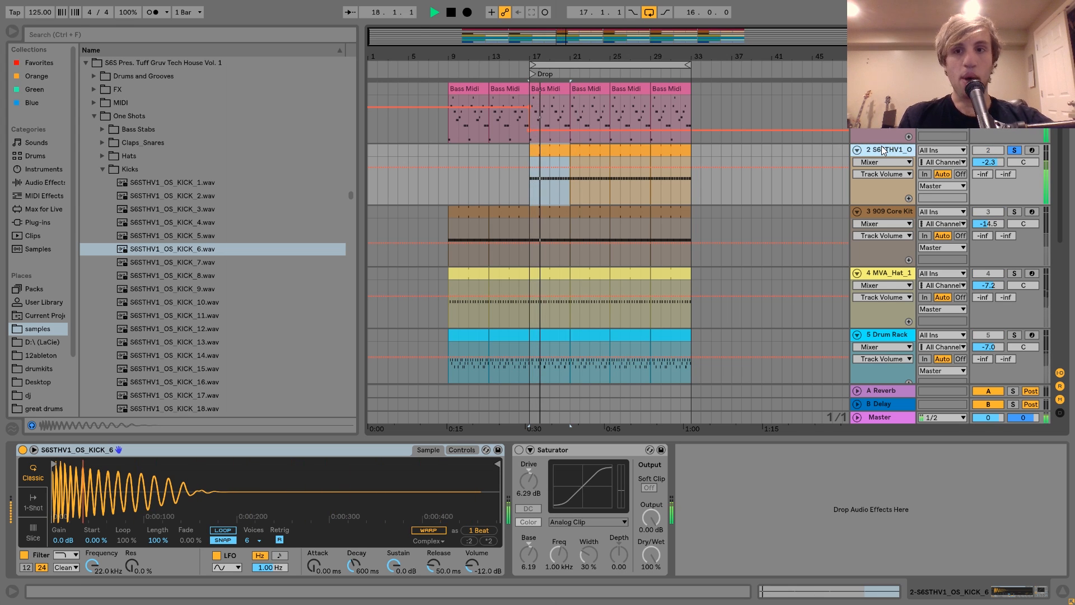
key(space)
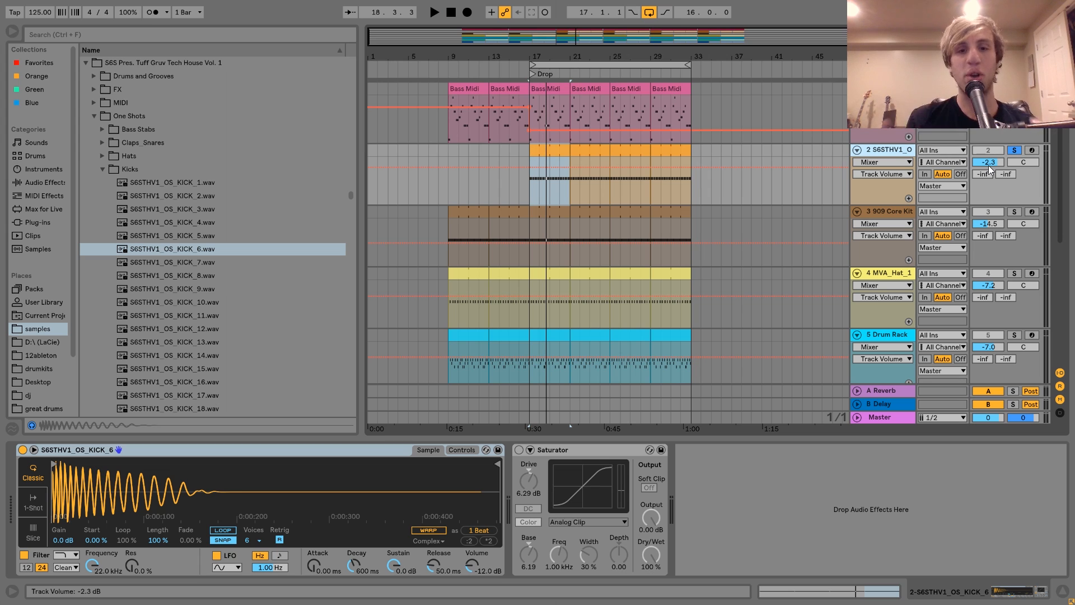
- Re-enable the kick's Saturator, reset its Base to 0.00, and set its curve to Sinoid Fold
click(518, 449)
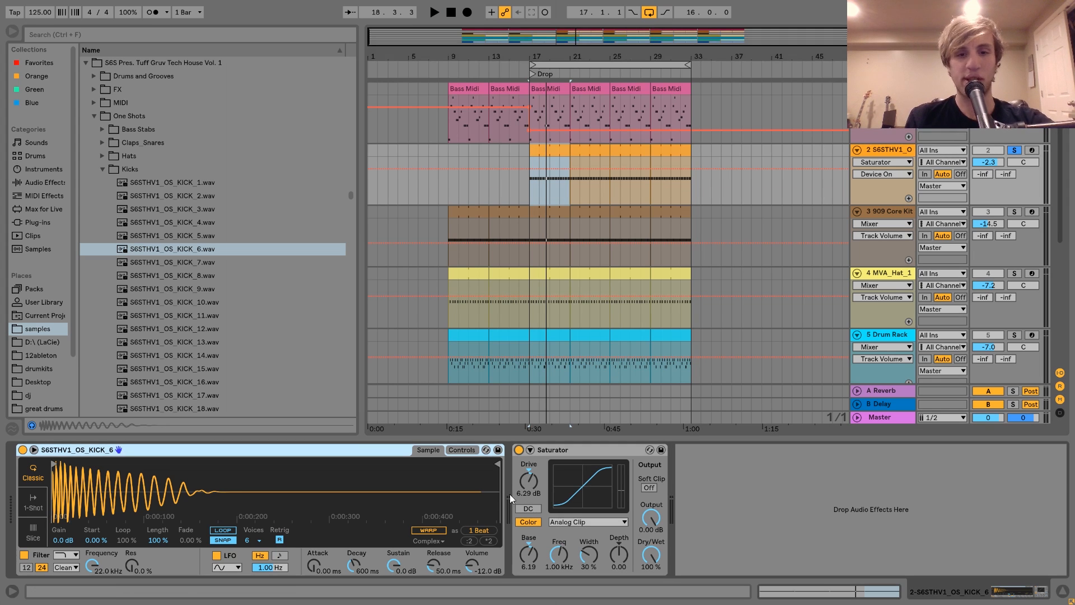
double_click(528, 554)
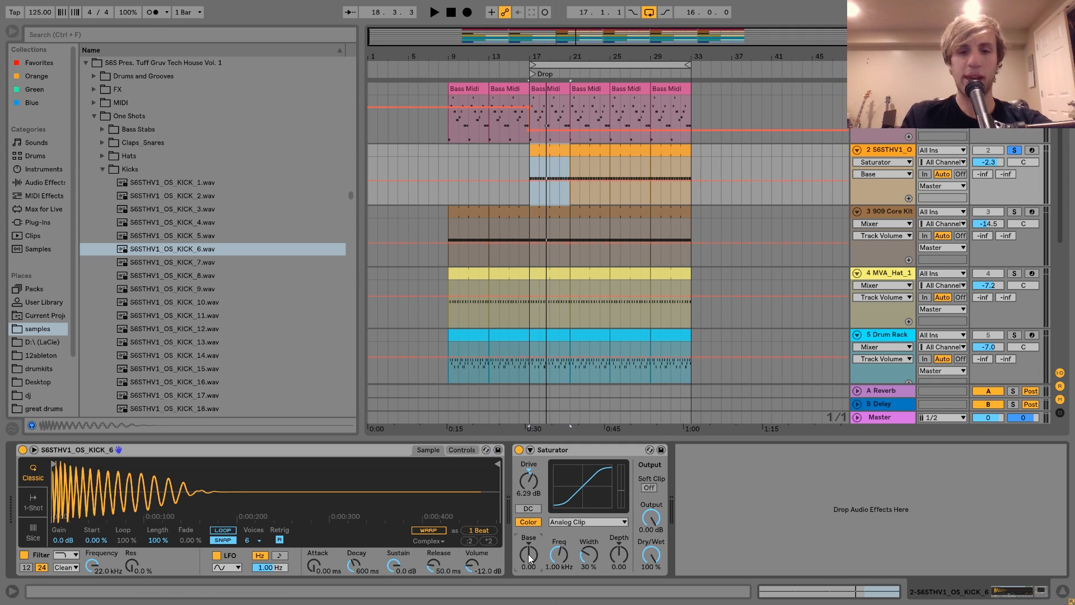
click(576, 526)
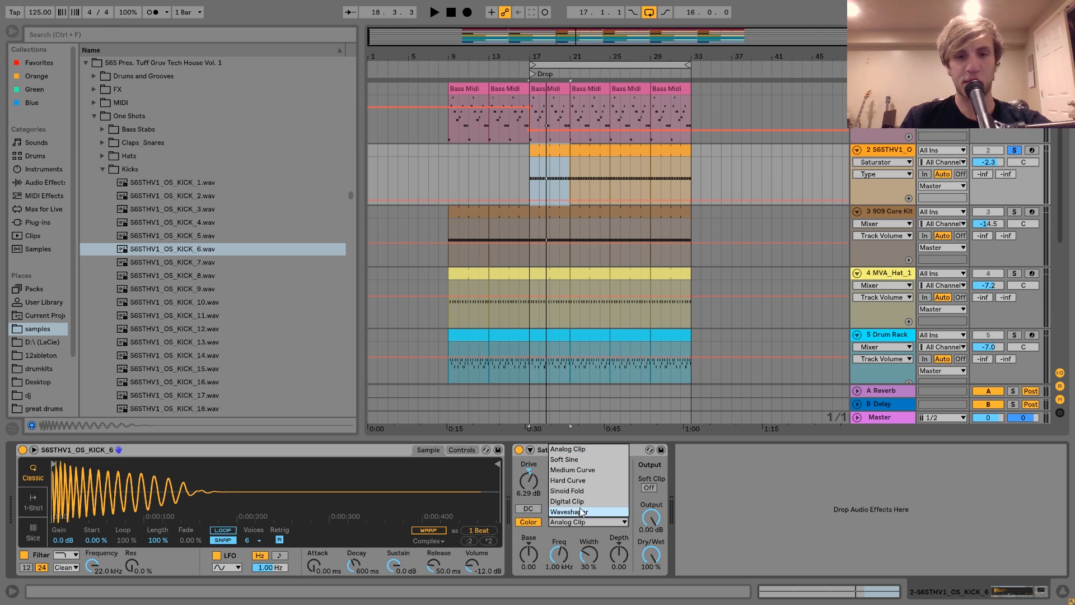
click(572, 491)
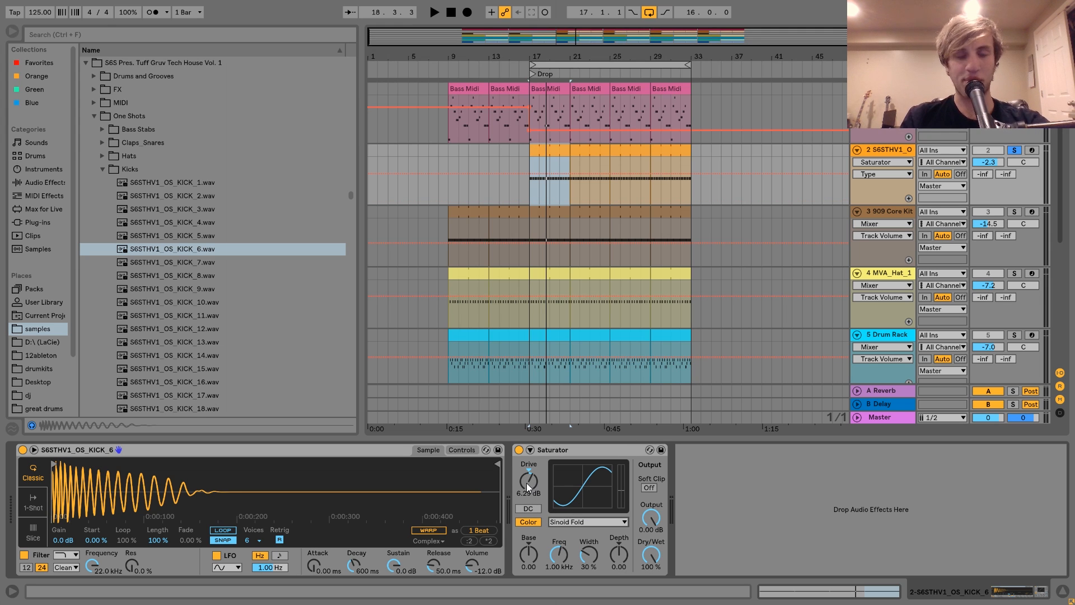
- During playback, lower the kick Saturator's Drive to 1.69 dB and set the kick track's volume to -3.6 dB with solo off
key(space)
drag(530, 482, 532, 493)
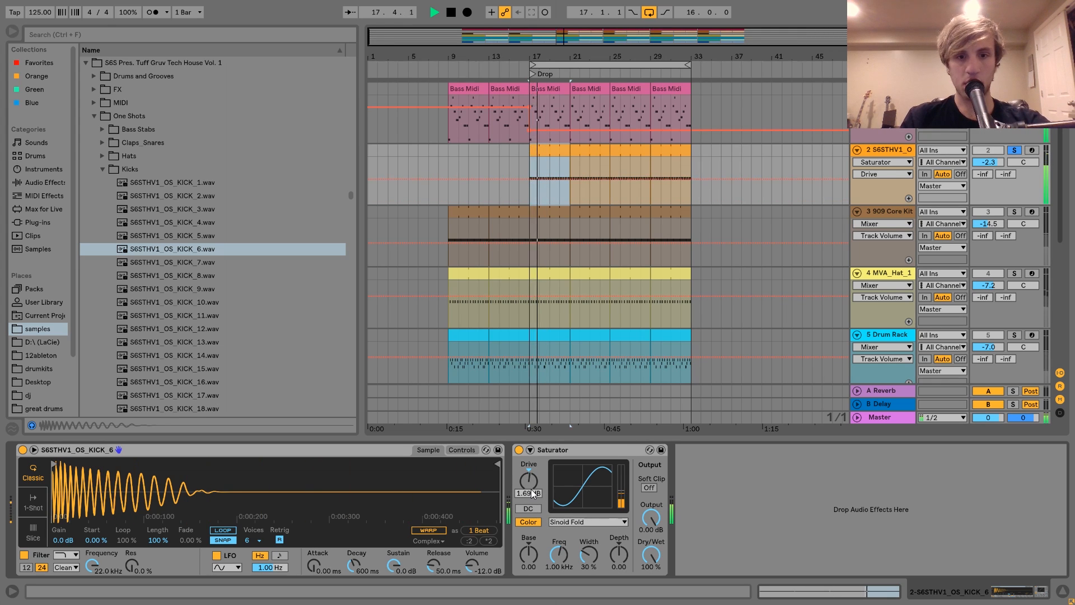
drag(988, 162, 989, 167)
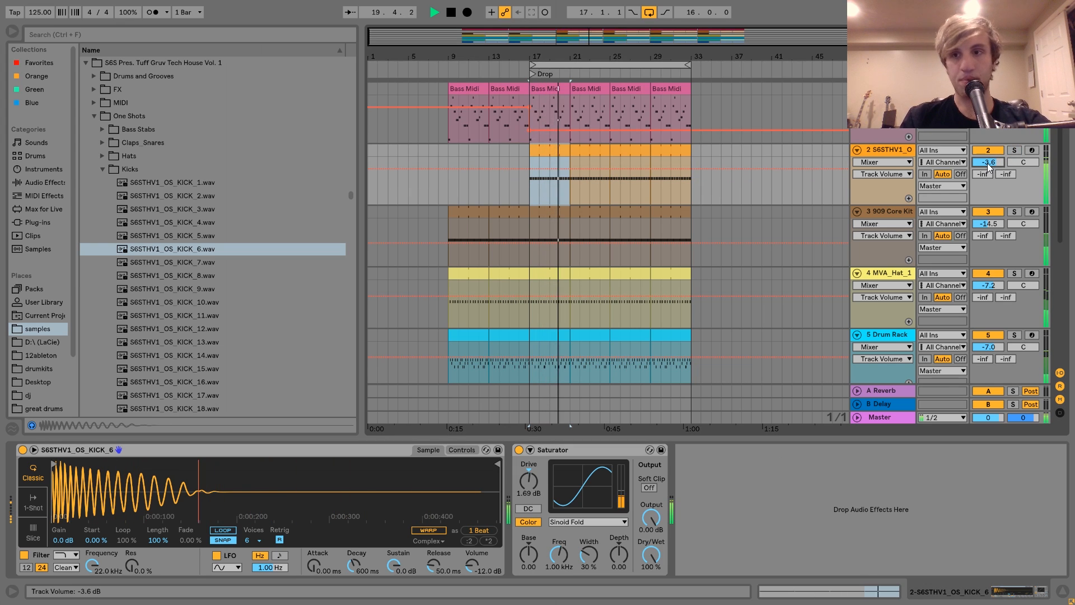
- Collapse all tracks in the arrangement to their minimum height
click(889, 150)
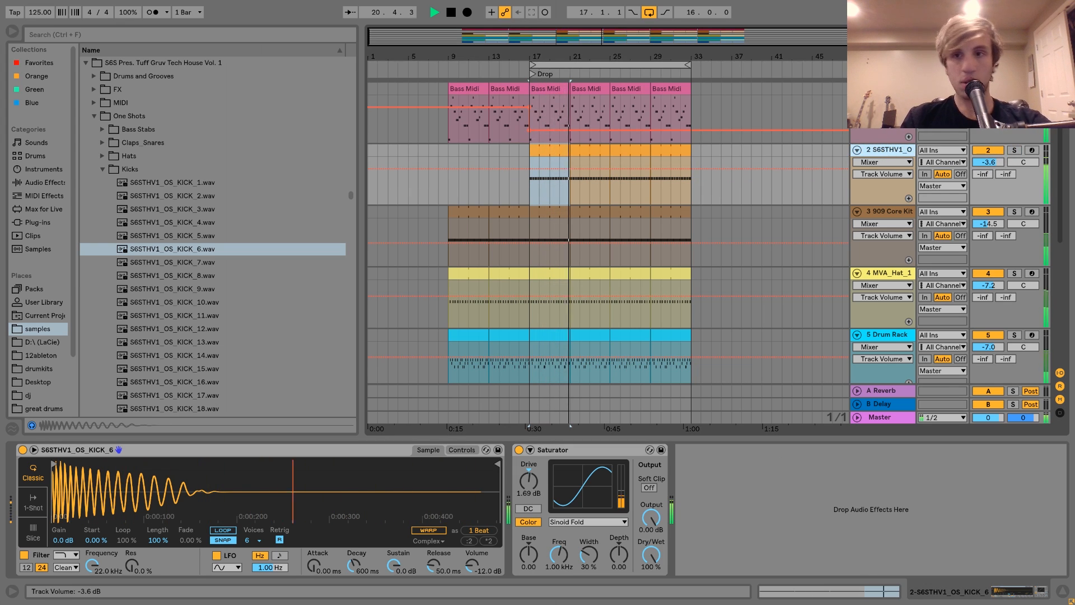
click(857, 150)
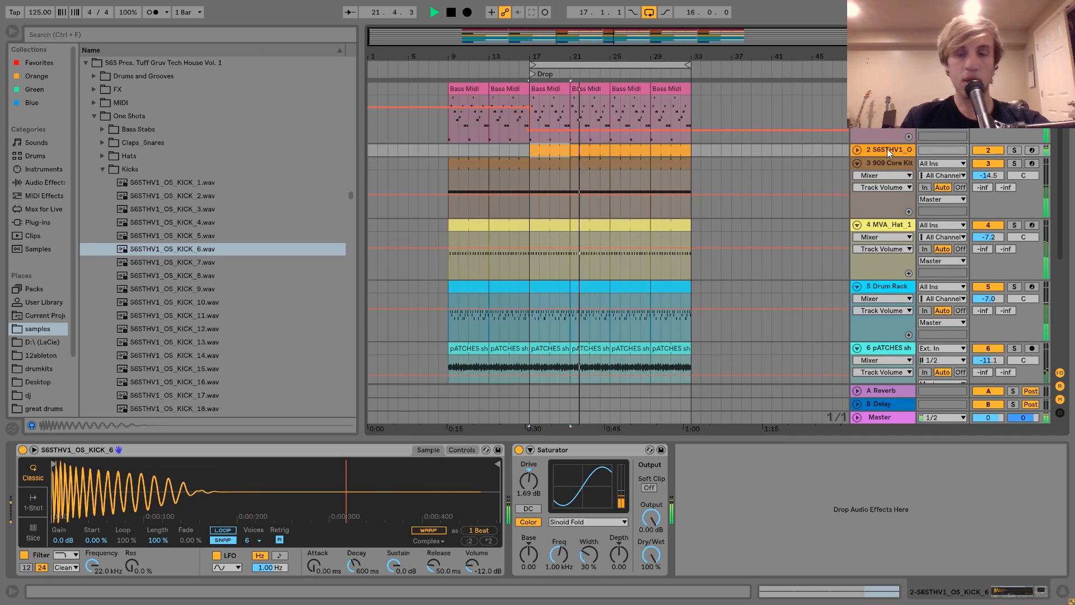
click(889, 163)
key(ctrl+a)
click(856, 164)
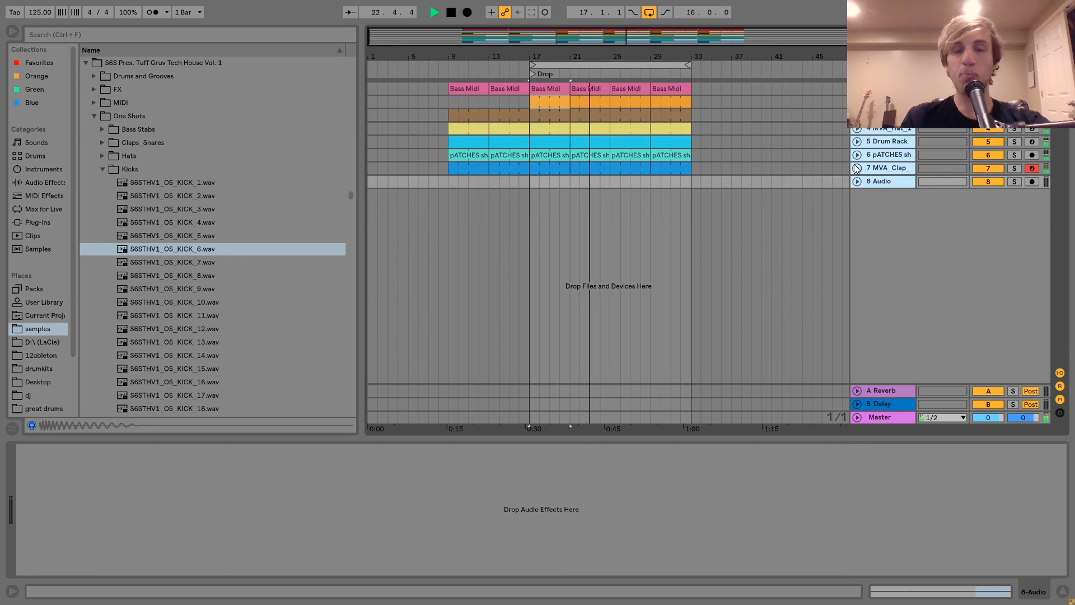
- Insert a new MIDI track below the bass track and load the Analog instrument on it
click(885, 88)
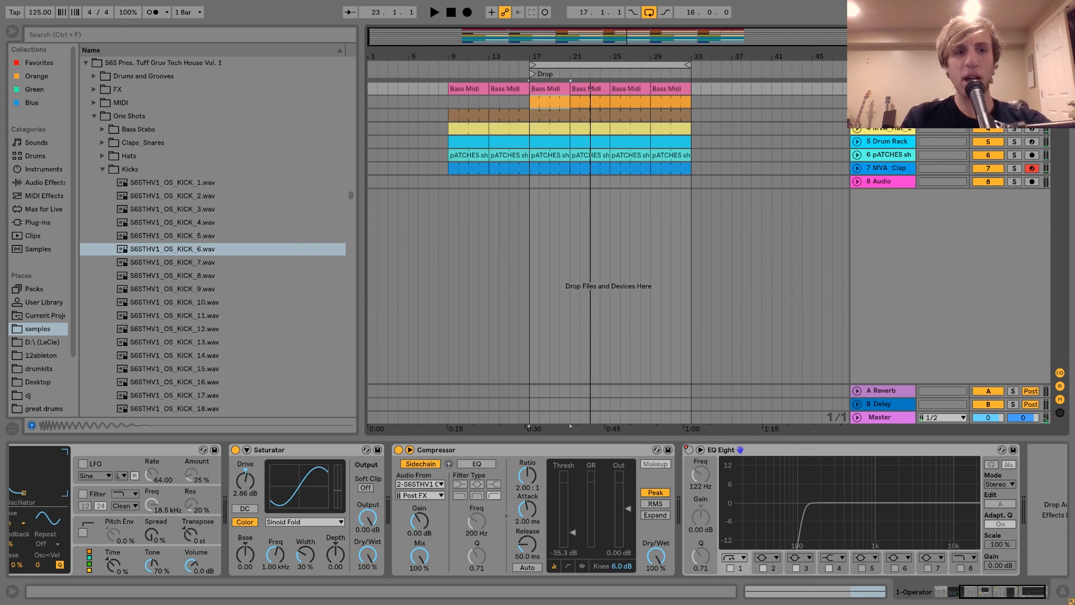
key(ctrl+shift+t)
click(44, 169)
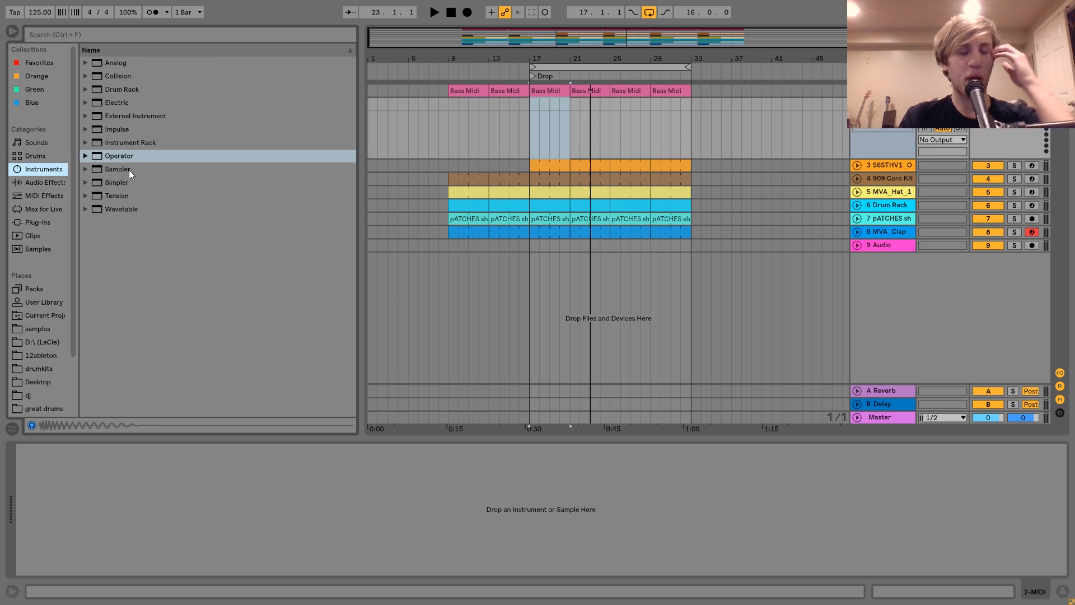
click(111, 65)
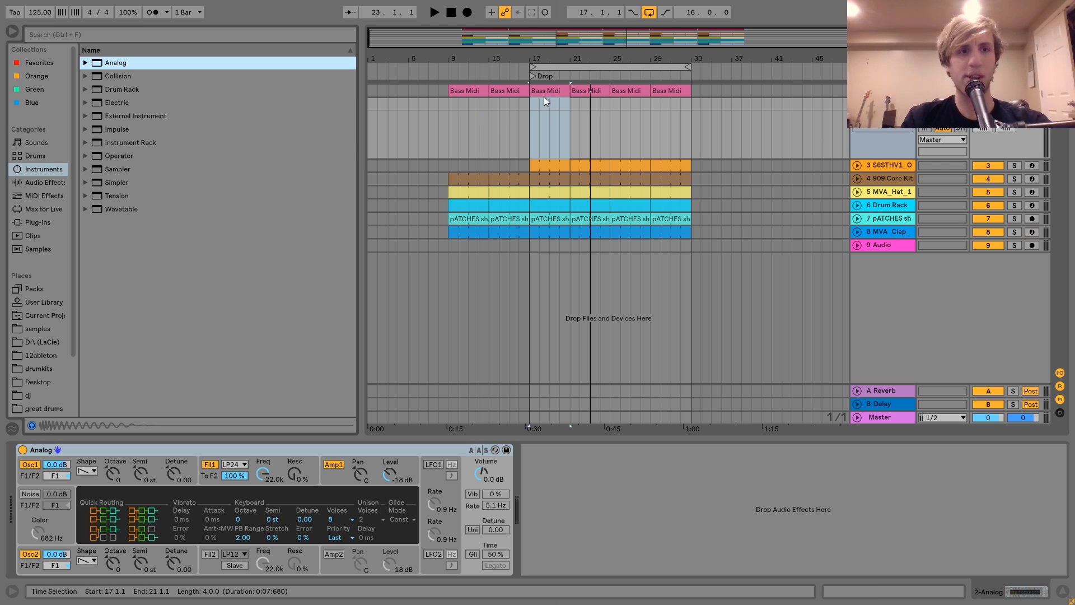
- Check the pitch of the first note in the drop's first bass clip, and return to the Analog track
double_click(551, 91)
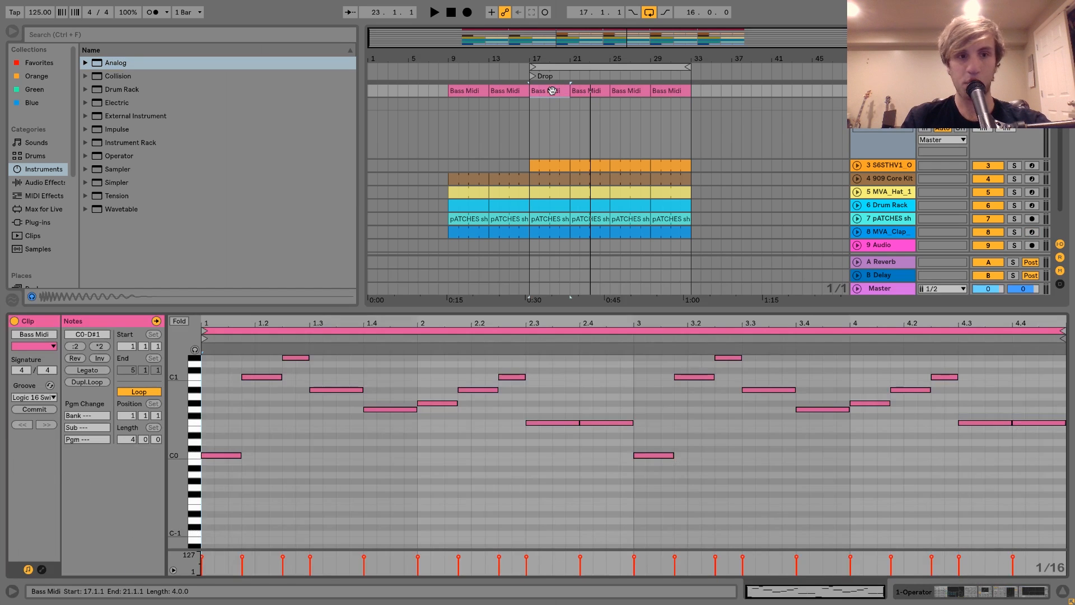
click(225, 456)
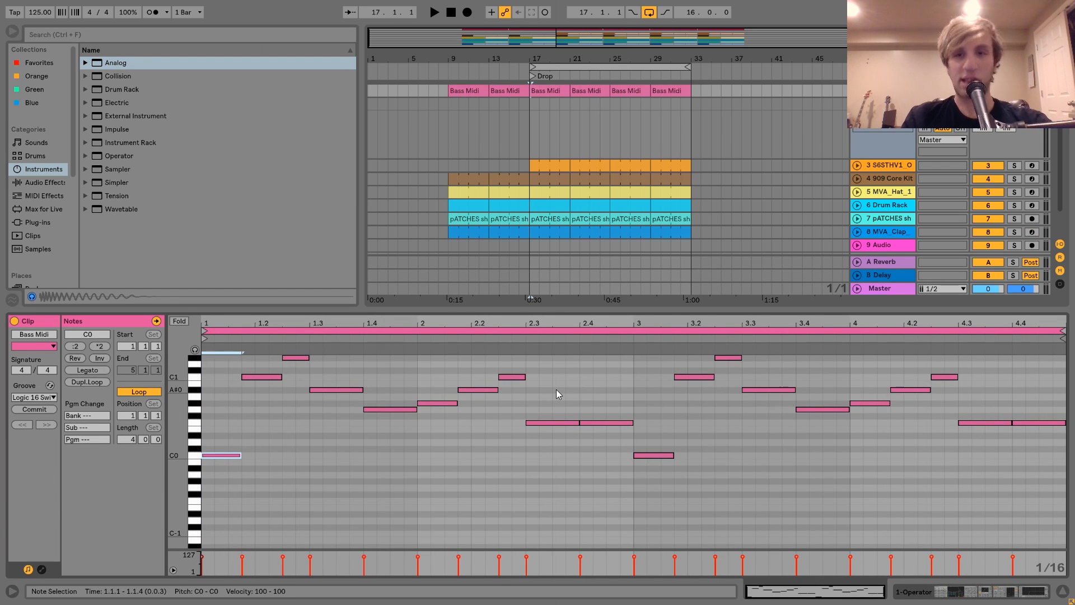
double_click(883, 105)
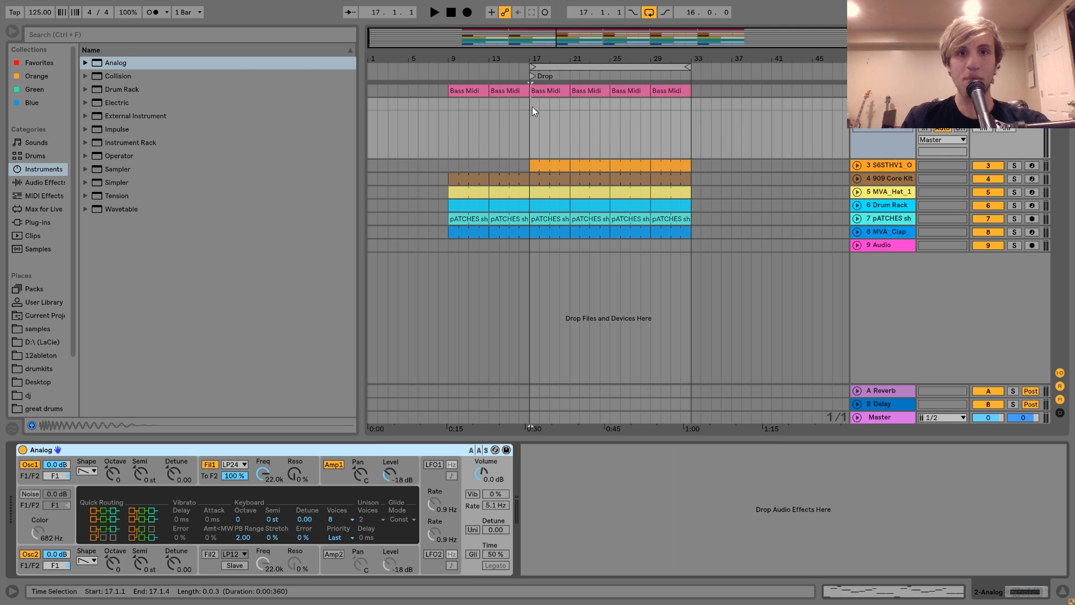
- Create a 16-bar MIDI clip on the Analog track from bar 17 to bar 33 with one sustained C4 note across its length
drag(533, 110, 676, 117)
key(ctrl+shift+m)
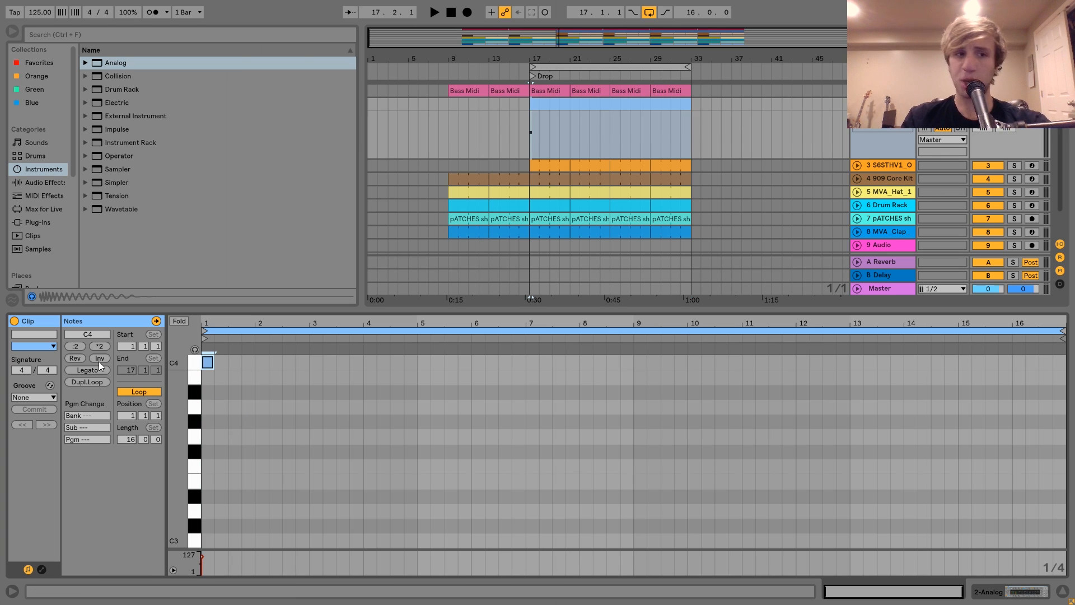
double_click(206, 363)
- Copy the bass track's kick-sidechained Compressor onto the Analog track after the instrument
double_click(884, 91)
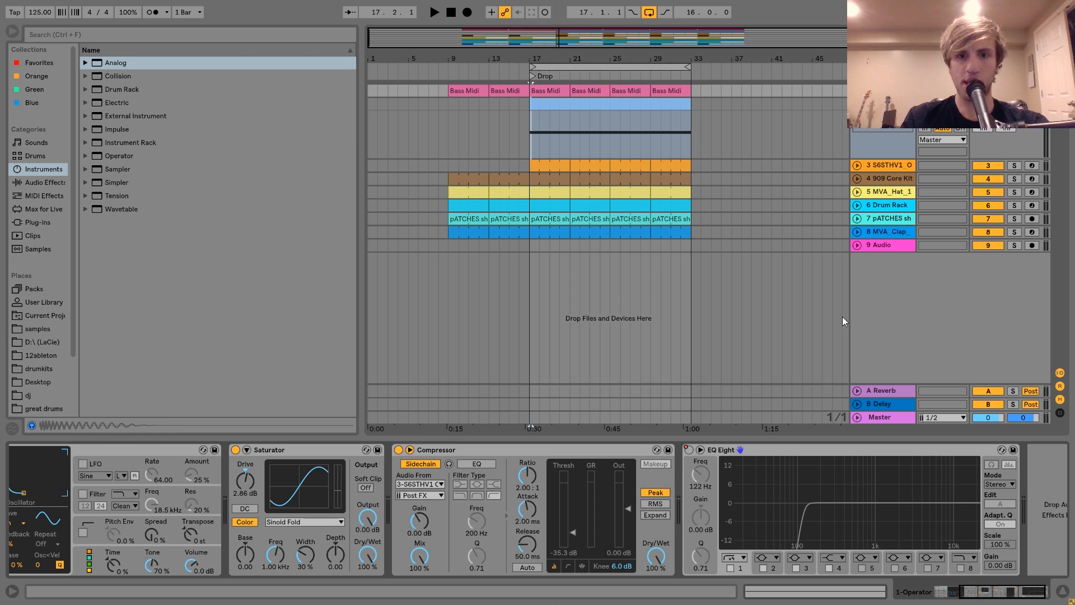
drag(585, 451, 579, 262)
drag(622, 78, 621, 117)
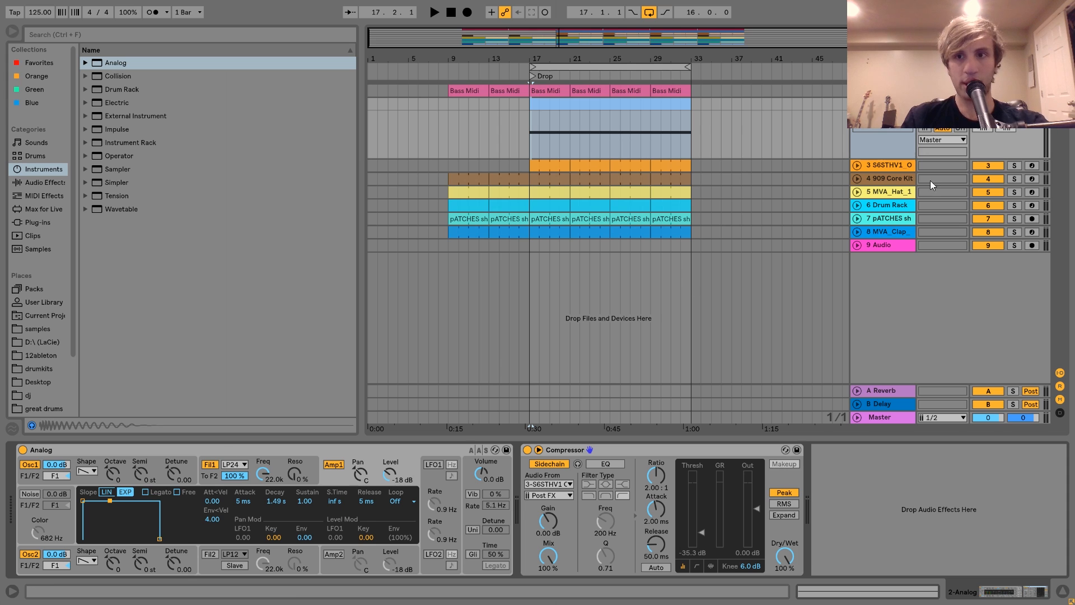
- Shorten the sustained C4 clip on the Analog track so it spans only bars 25 to 33
key(space)
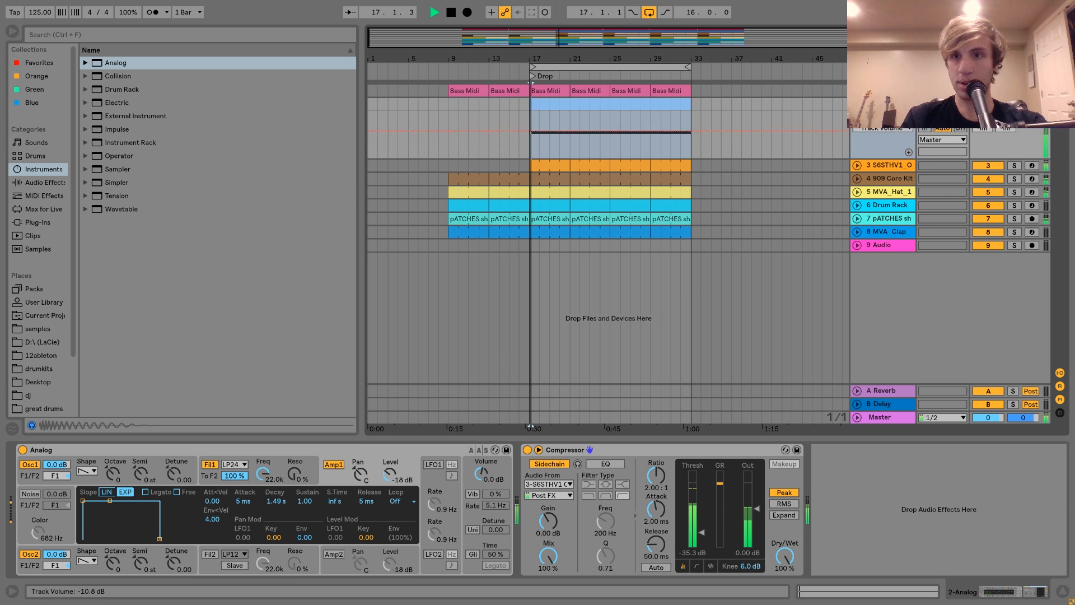
click(648, 101)
key(space)
double_click(660, 102)
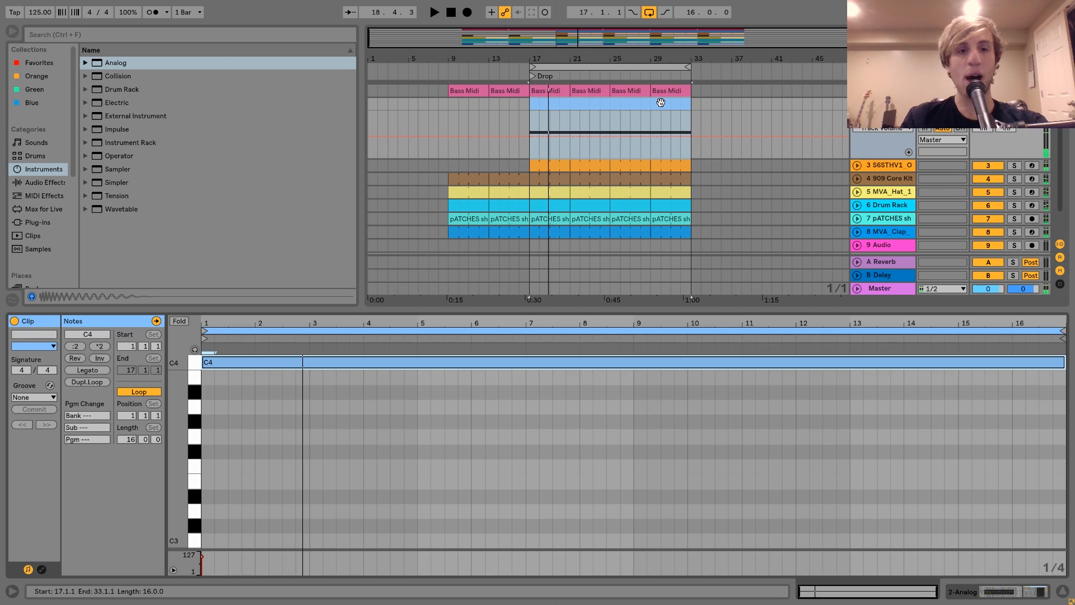
drag(571, 105, 655, 113)
drag(768, 103, 691, 102)
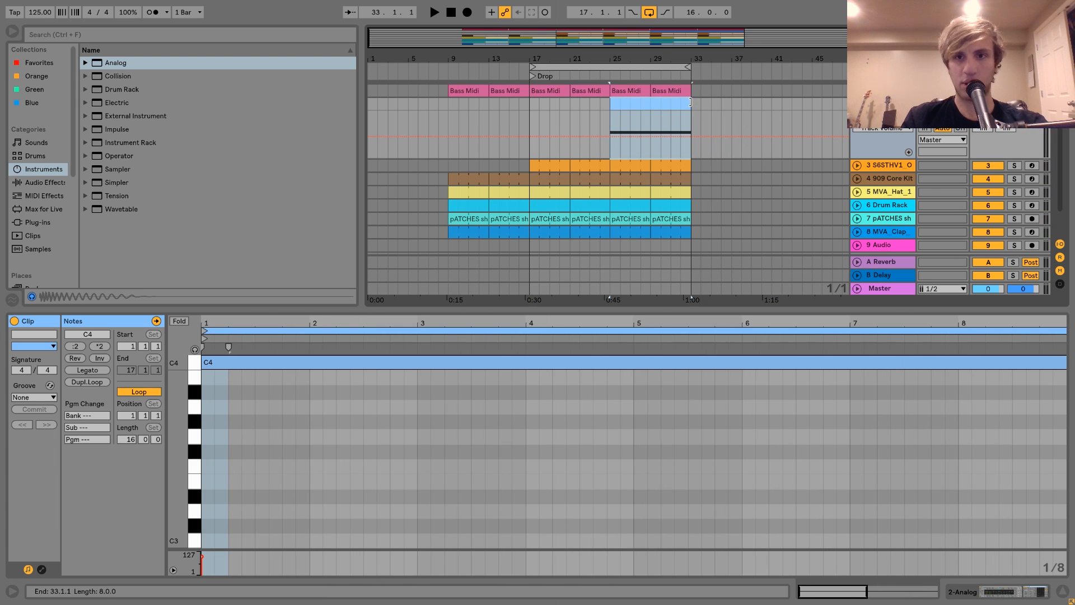
- Set Analog's first filter to BP12 with zero envelope frequency modulation, frequency 878 and resonance 48 %, auditioning it during playback
key(shift+Tab)
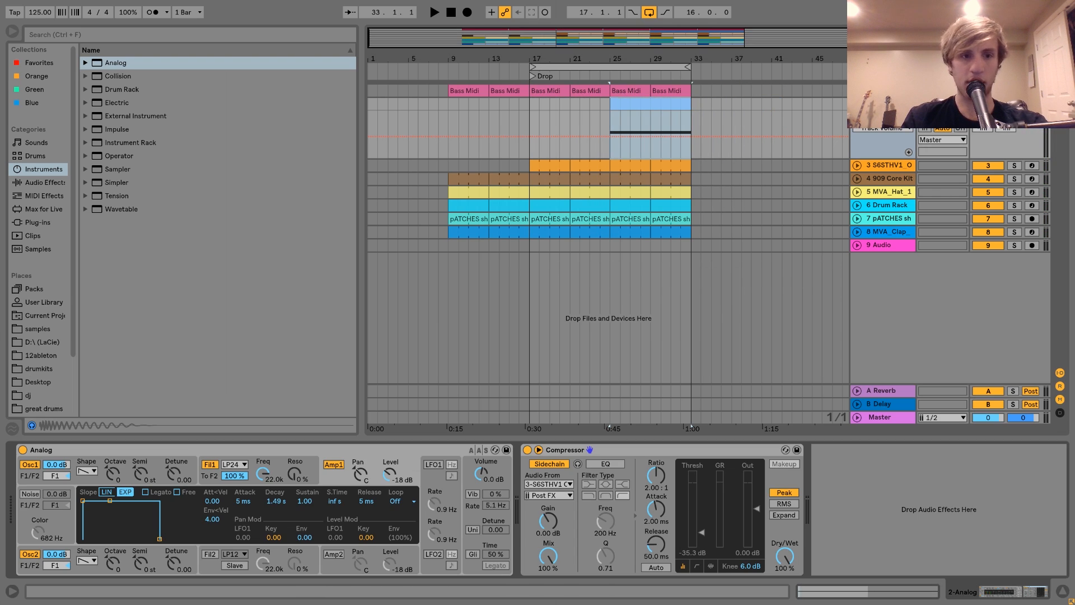
click(237, 464)
click(249, 391)
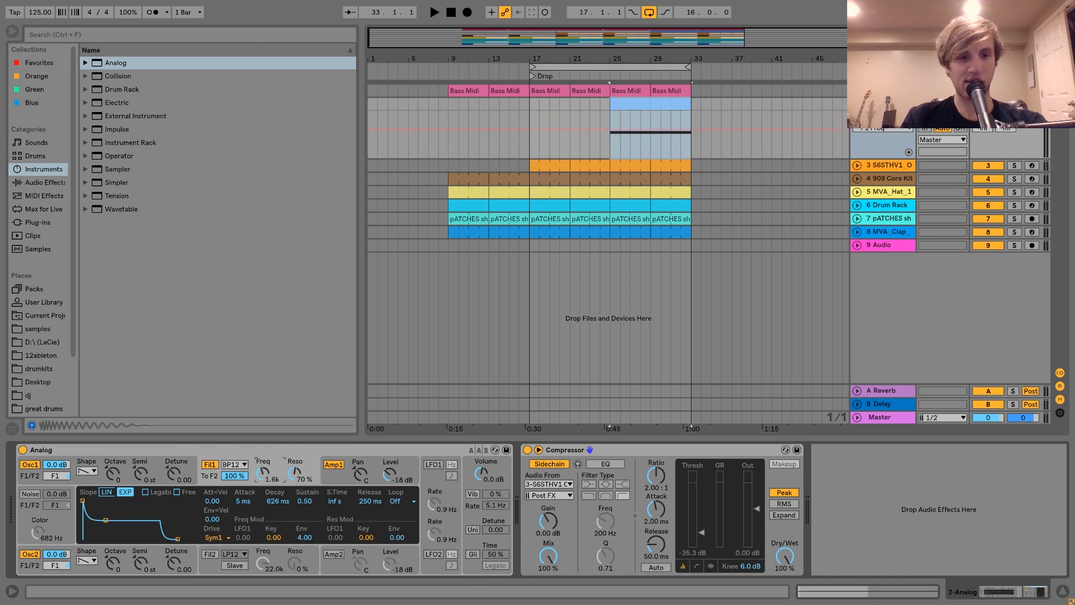
key(space)
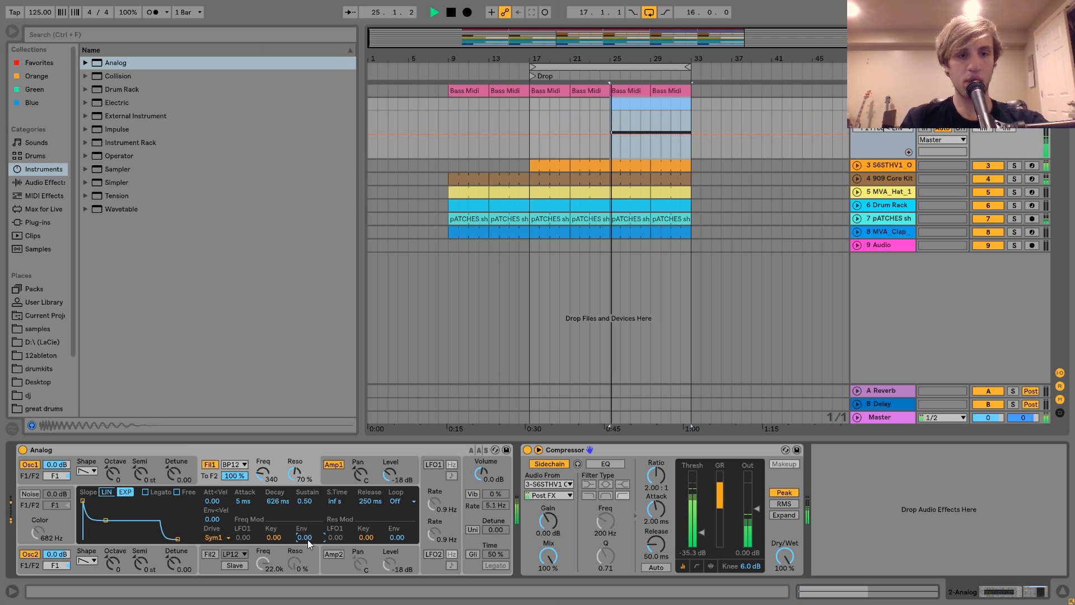
drag(268, 480, 268, 475)
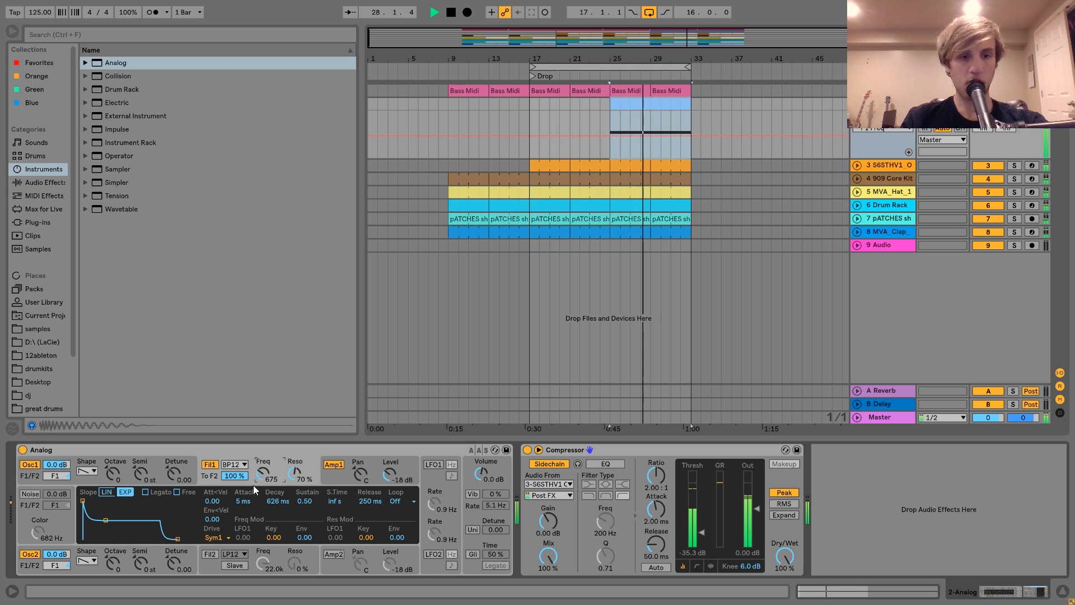
drag(264, 480, 292, 479)
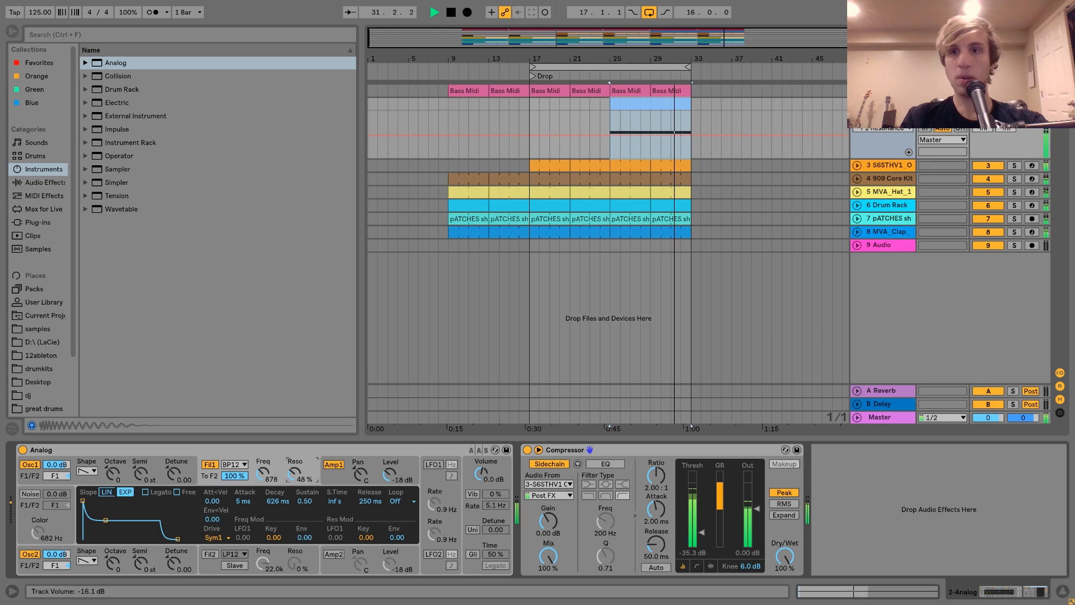
click(196, 224)
key(space)
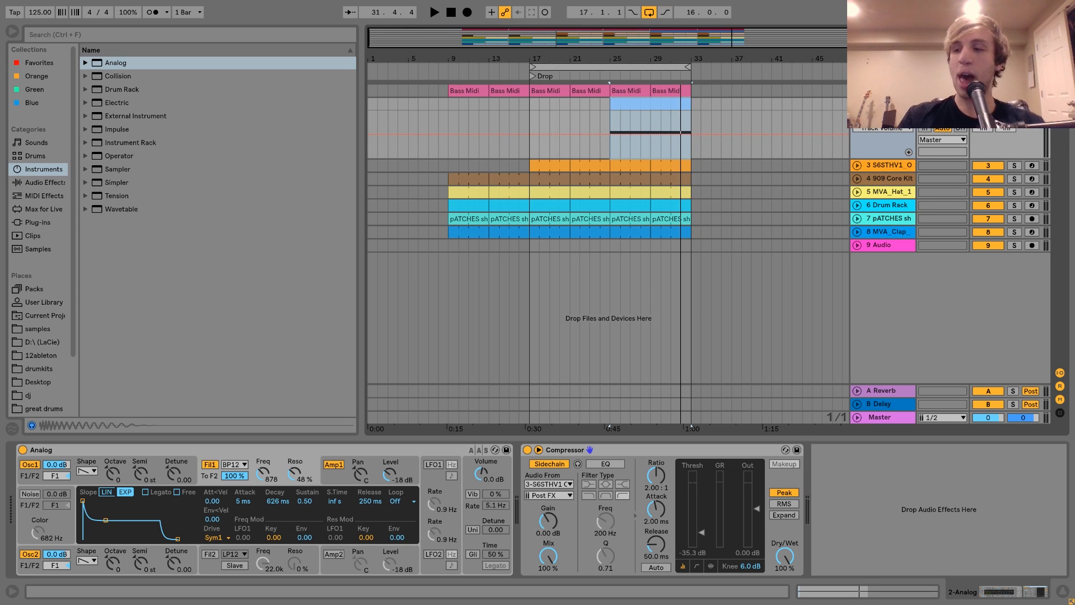
- Insert a new MIDI track with an Analog instrument below and create a two-bar MIDI clip from bar 17
key(ctrl+shift+t)
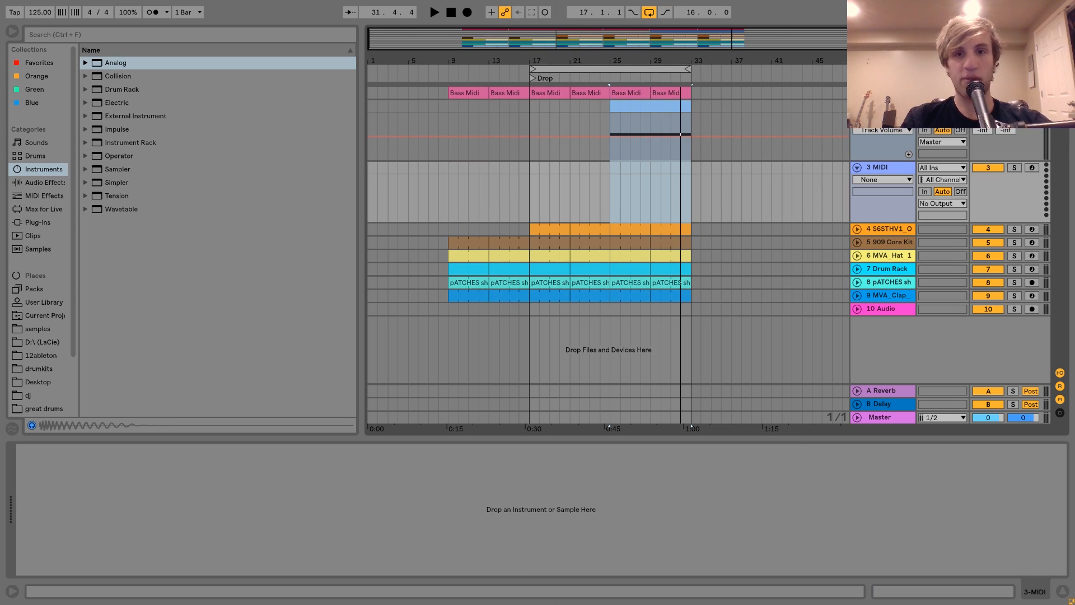
drag(111, 66, 537, 220)
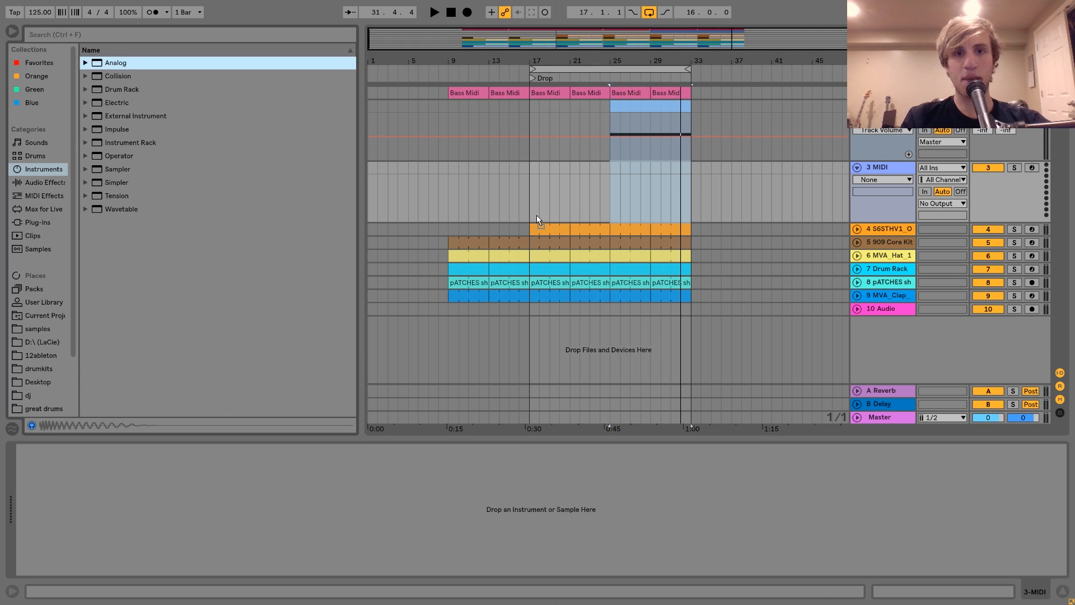
drag(526, 167, 550, 172)
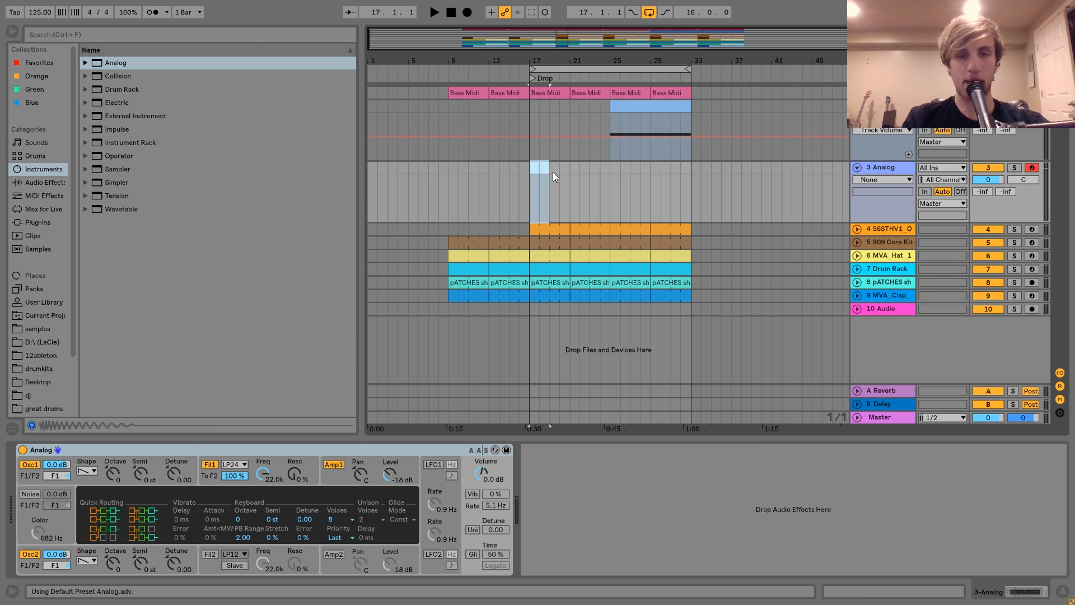
key(ctrl+shift+m)
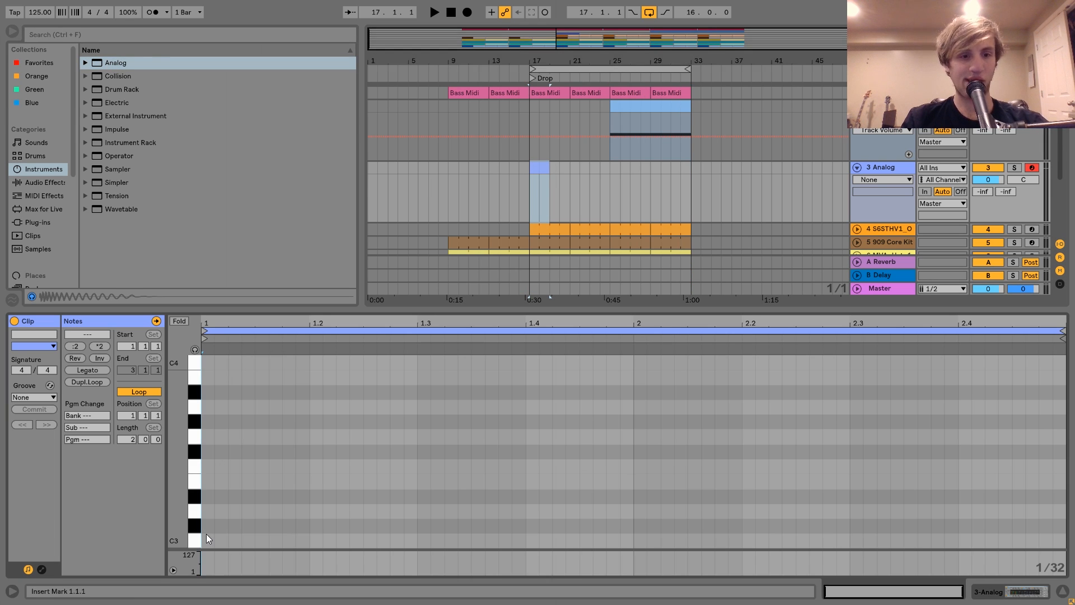
- Add a sixteenth-length C3 note at the clip's start and a D#3 of equal length at 1.1.3
double_click(210, 543)
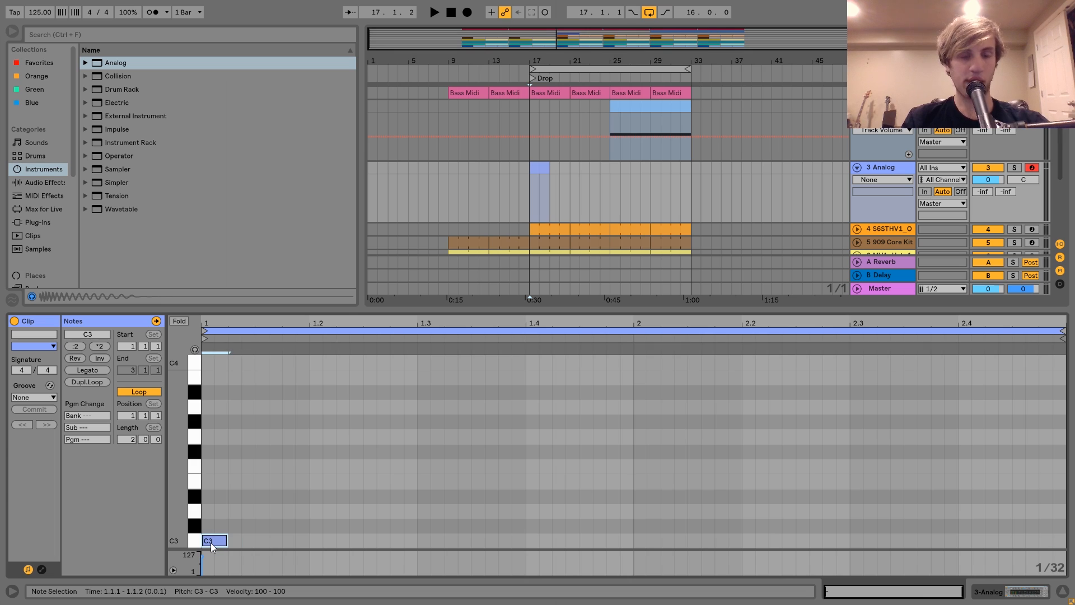
key(ctrl+d)
key(Up)
key(Right)
key(Up)
key(Up)
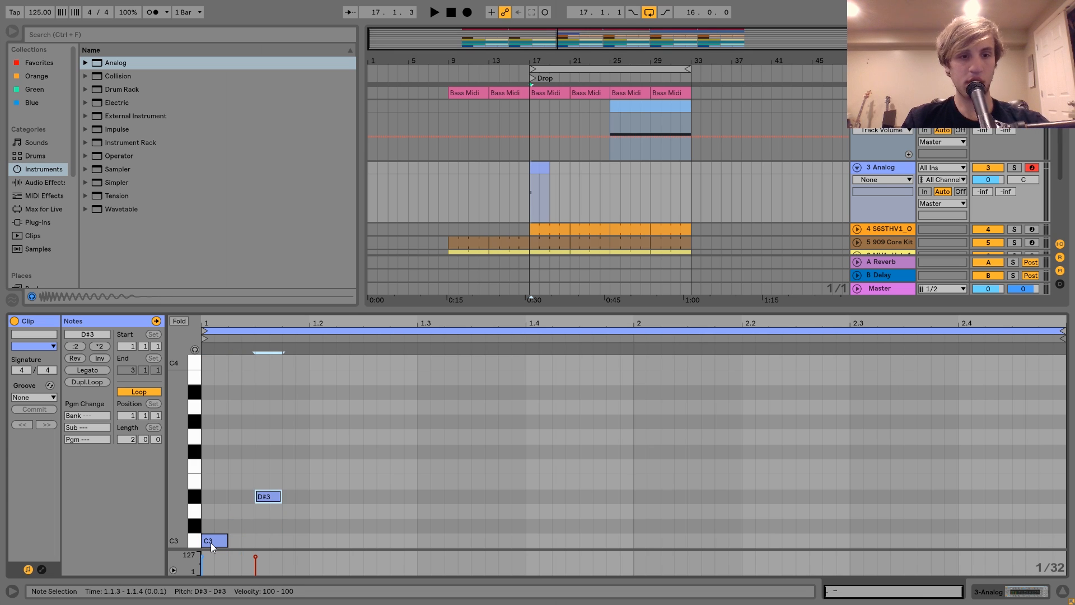
- Continue the rising arpeggio with sixteenth-length notes G3 at 1.2.1 and C4 at 1.2.3, and play it back
key(ctrl+d)
key(Right)
key(Up)
key(Up)
key(Up)
key(Up)
key(Right)
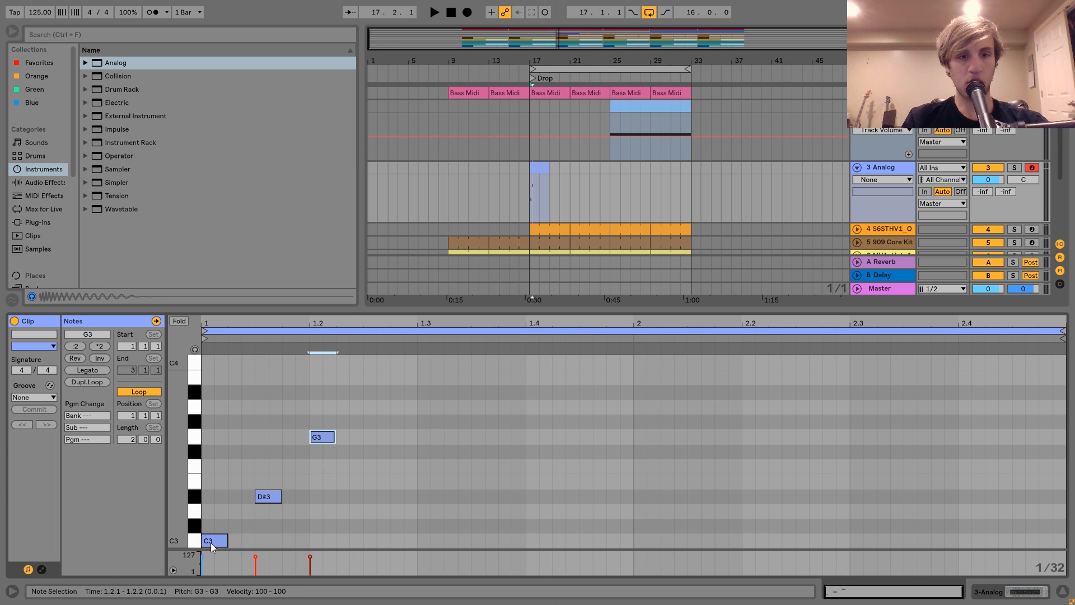
key(ctrl+d)
key(Right)
key(Up)
key(Up)
key(Up)
key(Up)
key(Up)
key(space)
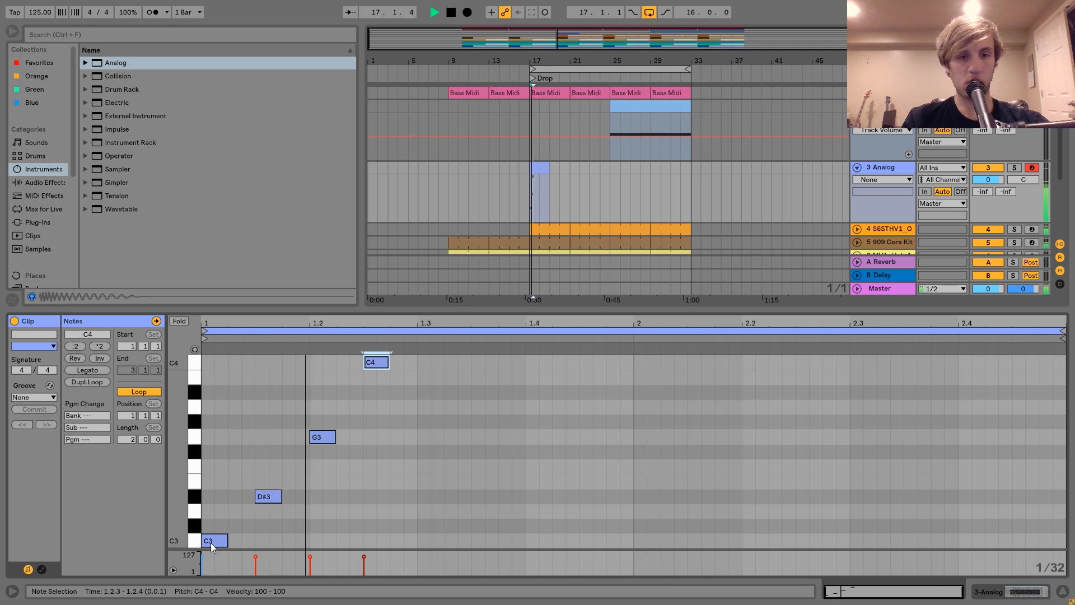
- Repeat the four-note arpeggio from 1.3, keeping only the copy's C3 and D#3 to form a six-note pattern
key(ctrl+a)
key(ctrl+d)
key(Right)
key(Right)
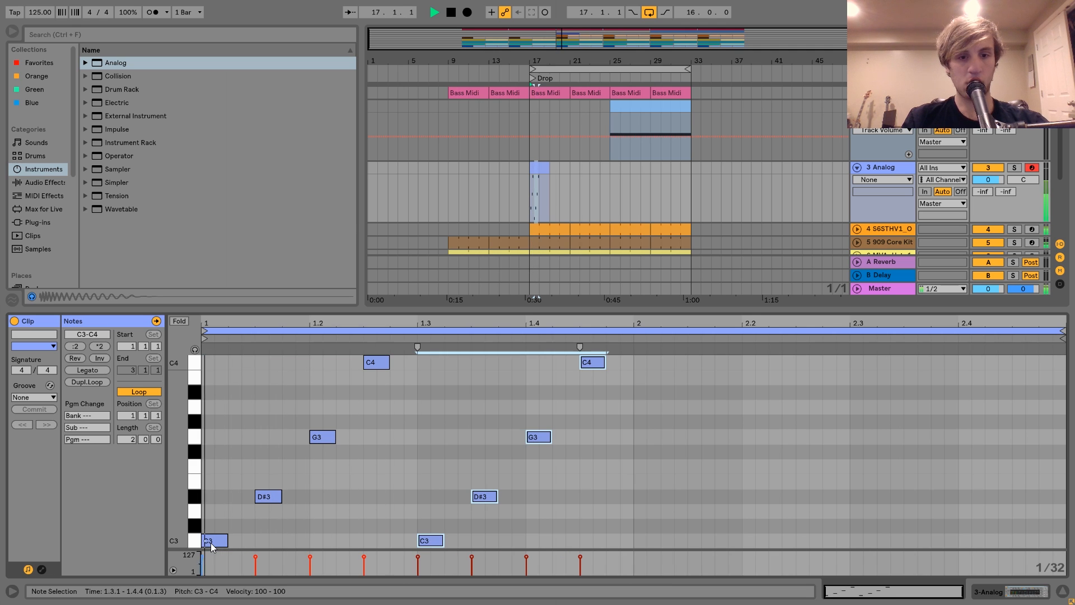
key(space)
mouse_move(529, 459)
mouse_down()
mouse_move(640, 279)
mouse_move(678, 245)
mouse_up()
key(Delete)
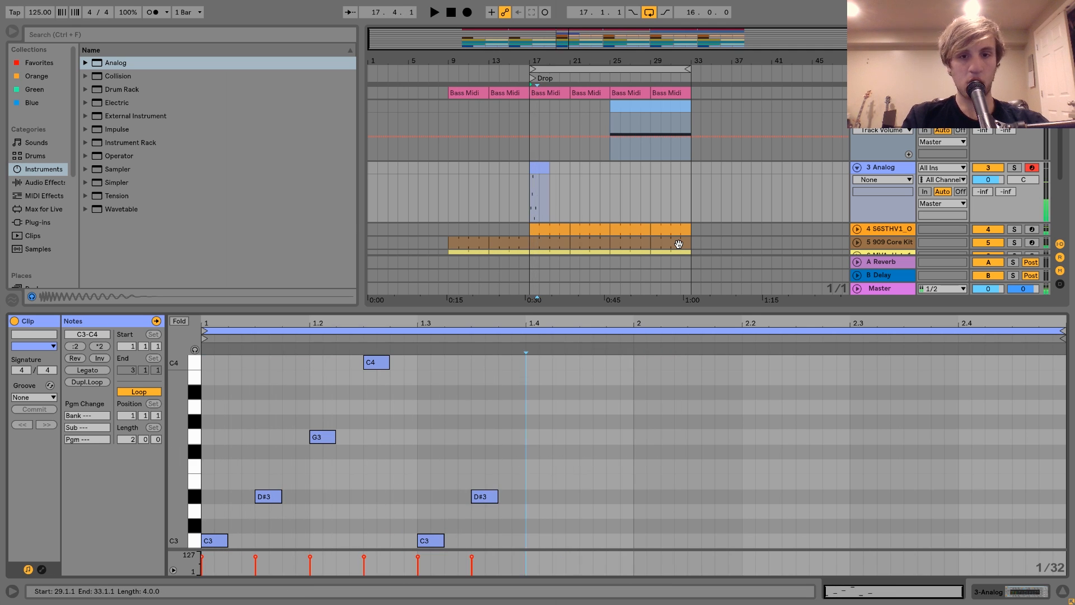
- Try repeating the six-note pattern across the clip and extending the clip to bar 21
key(ctrl+a)
key(ctrl+d)
key(Right)
key(space)
key(Right)
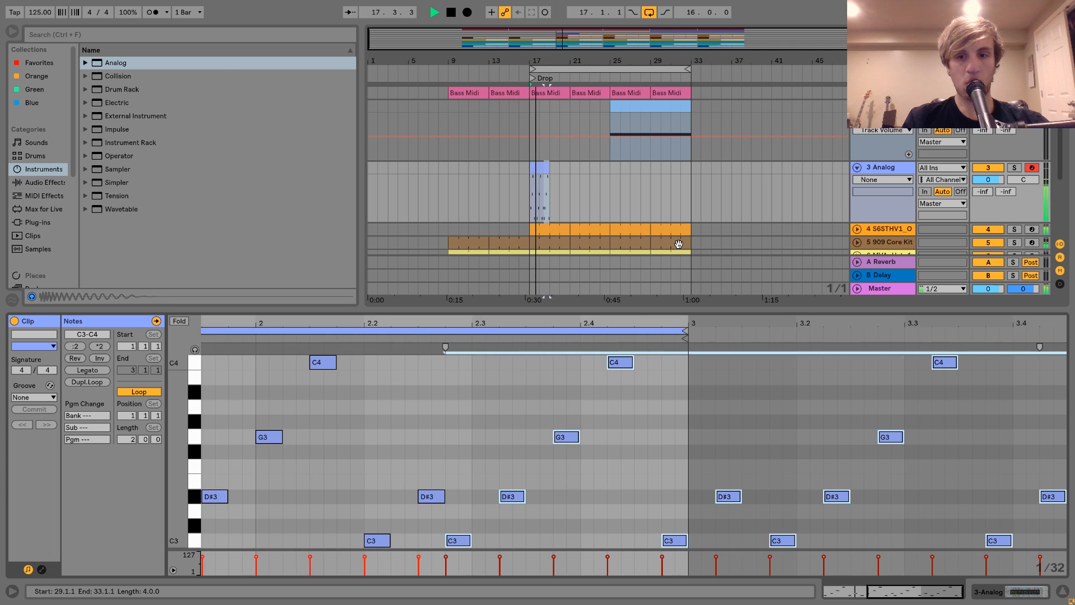
click(538, 169)
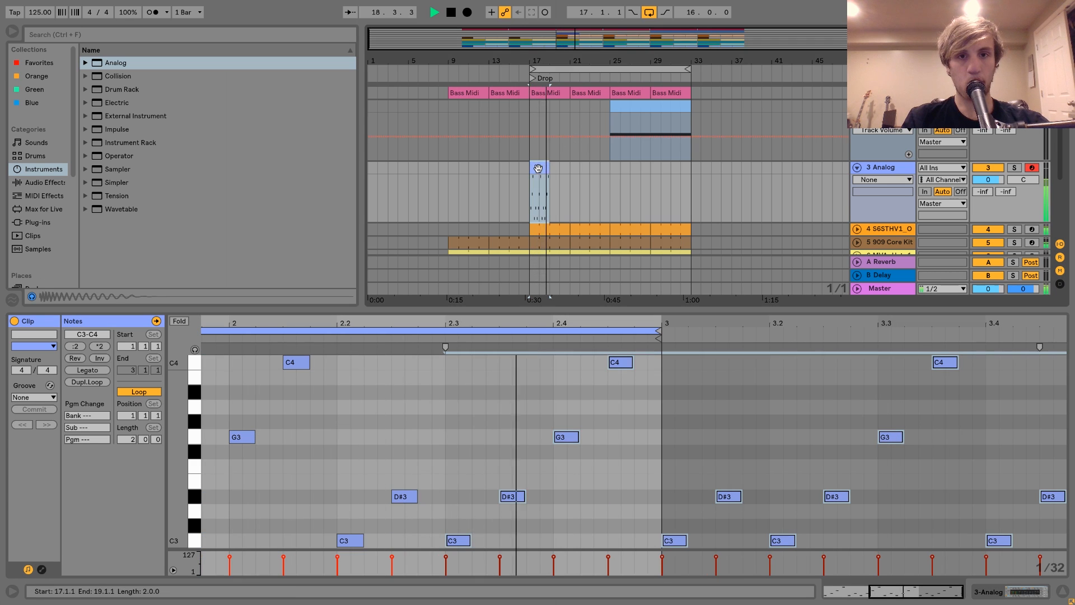
key(ctrl+d)
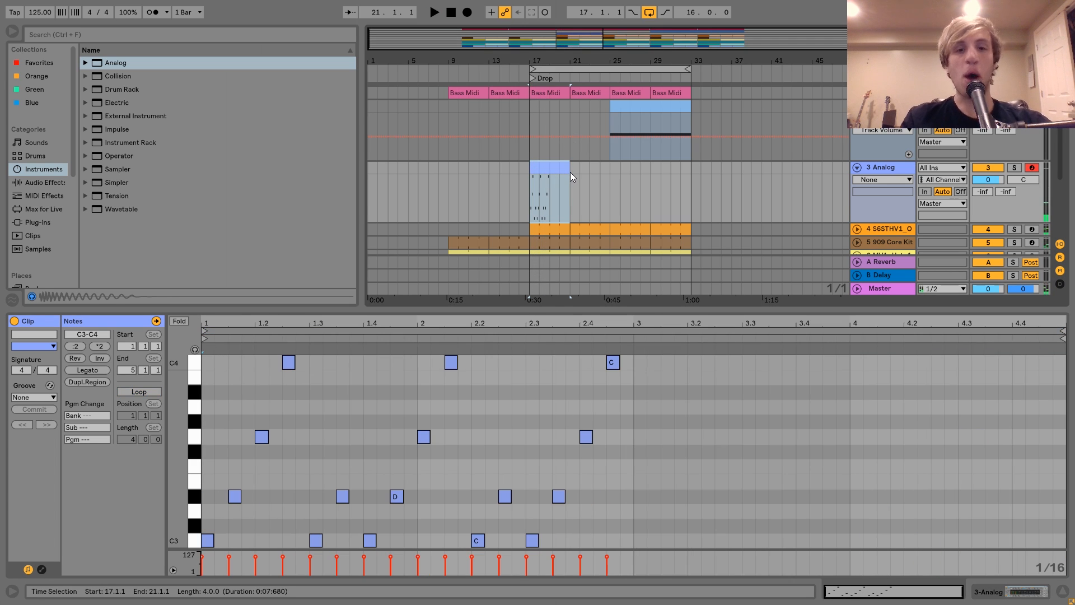
- Delete every note from 1.4 onward, leaving only the first six notes of the arpeggio
drag(188, 463, 184, 462)
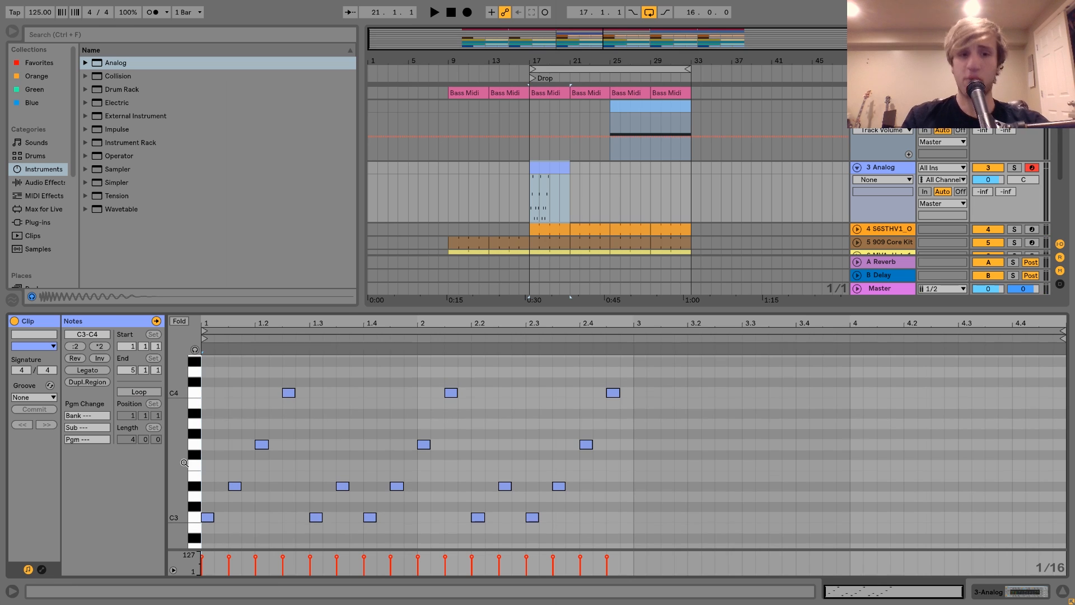
drag(365, 356, 960, 352)
key(Delete)
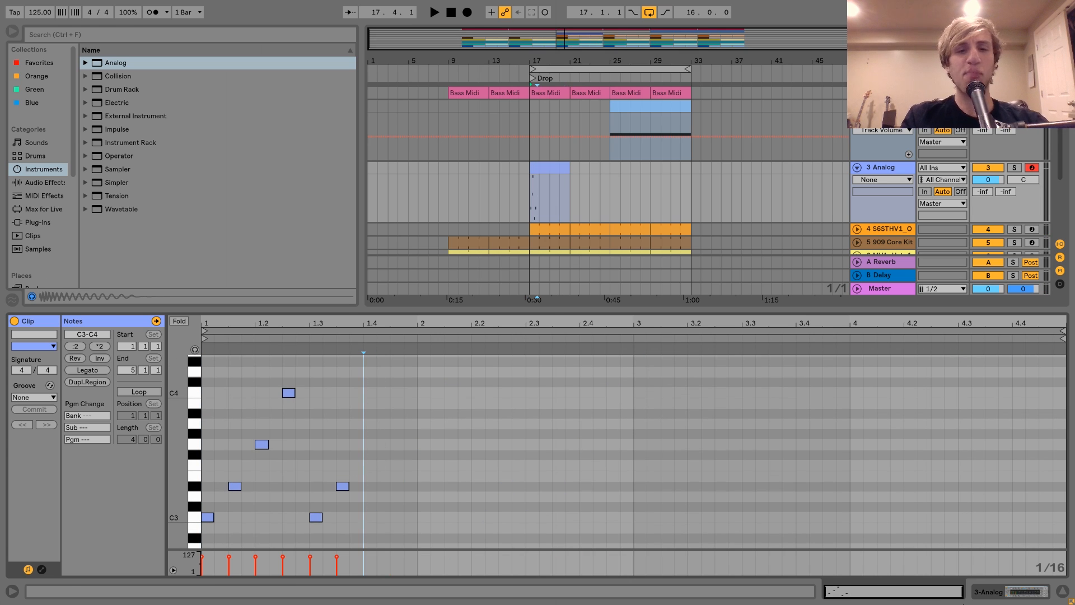
- Consolidate bars 17 to 33 on the arpeggio track into a single 16-bar clip
click(550, 170)
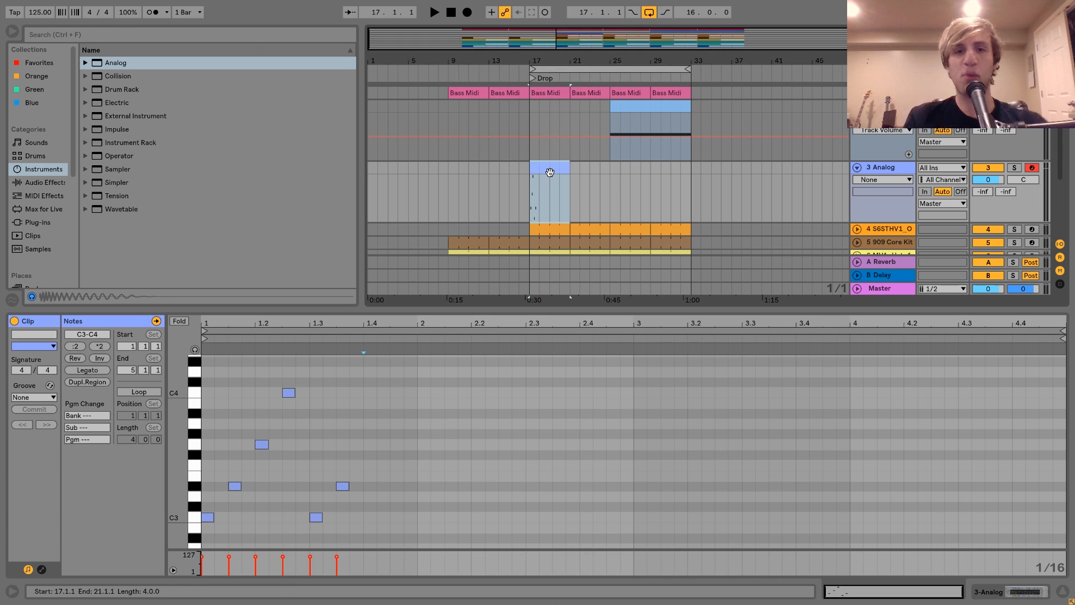
shift+click(691, 166)
key(ctrl+j)
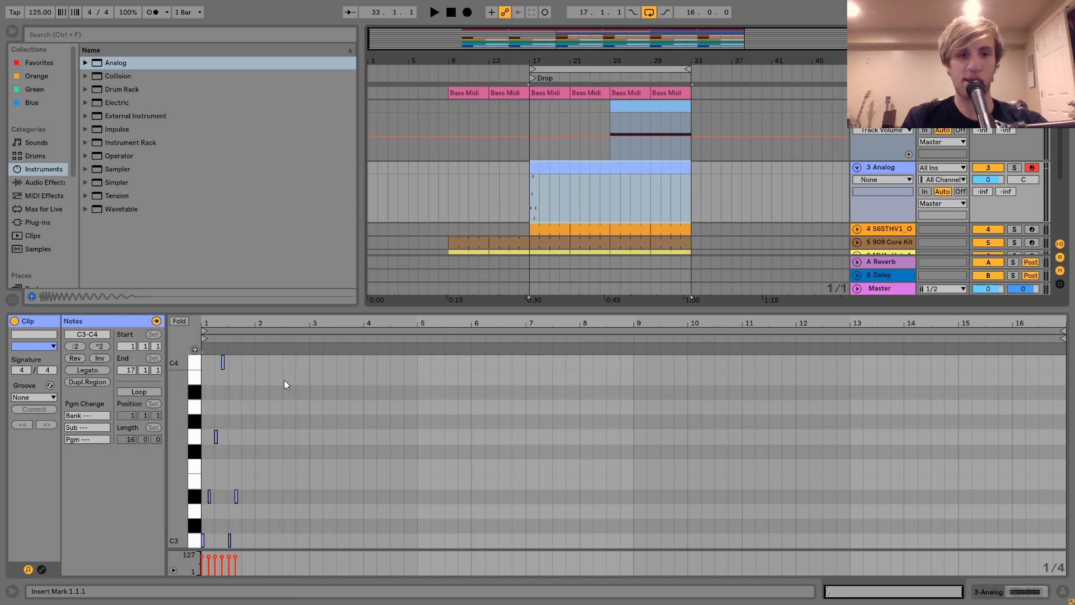
- Try repeating the six-note arpeggio by duplicating only the selected notes, and undo the copies
click(217, 435)
key(ctrl+a)
key(ctrl+d)
key(ctrl+d)
key(ctrl+d)
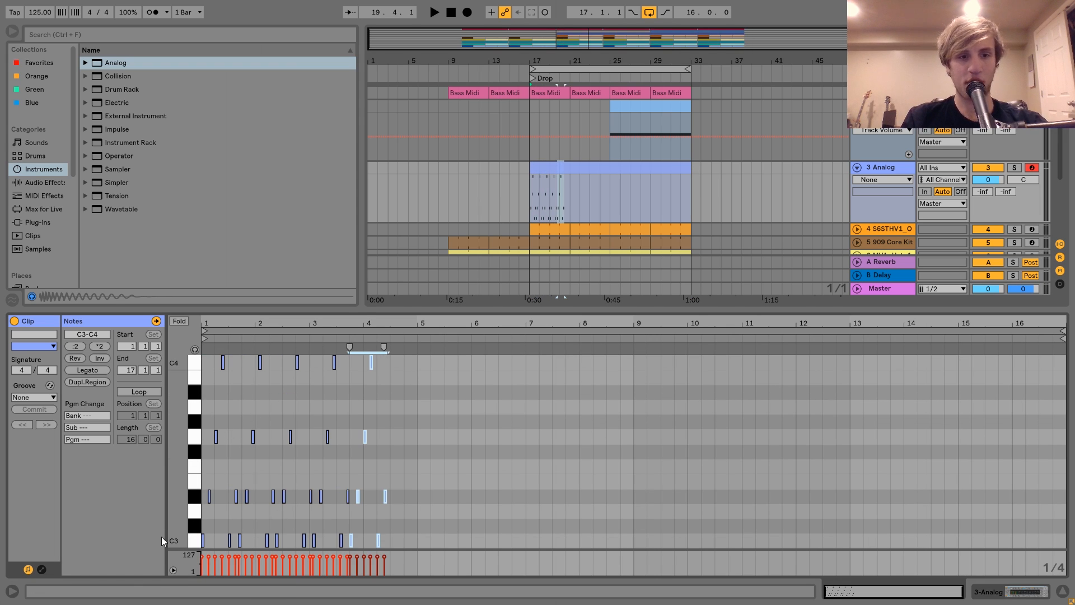
key(ctrl+z)
key(ctrl+z)
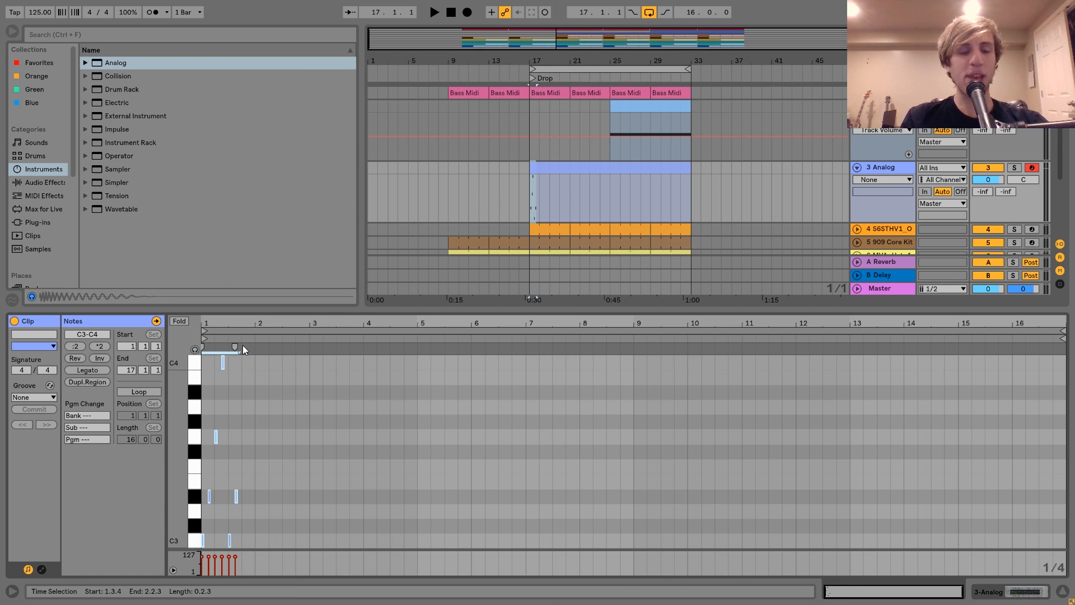
- Repeat the six-note arpeggio with its trailing gap, keeping even eighth-note spacing, until it fills the 16-bar clip
key(ctrl+a)
key(ctrl+d)
key(ctrl+a)
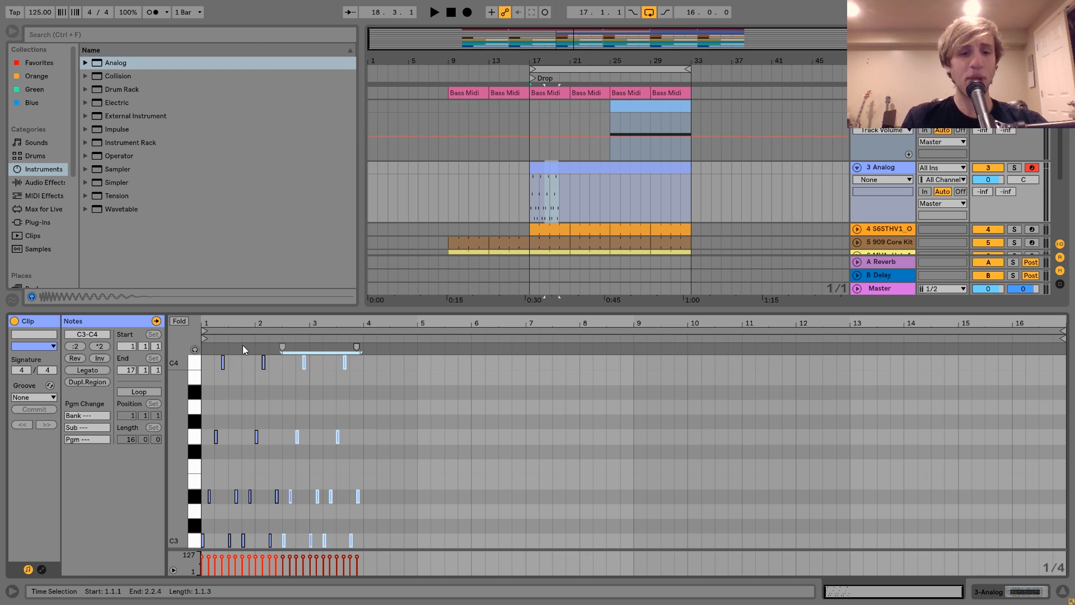
key(ctrl+d)
key(ctrl+a)
key(ctrl+d)
key(ctrl+a)
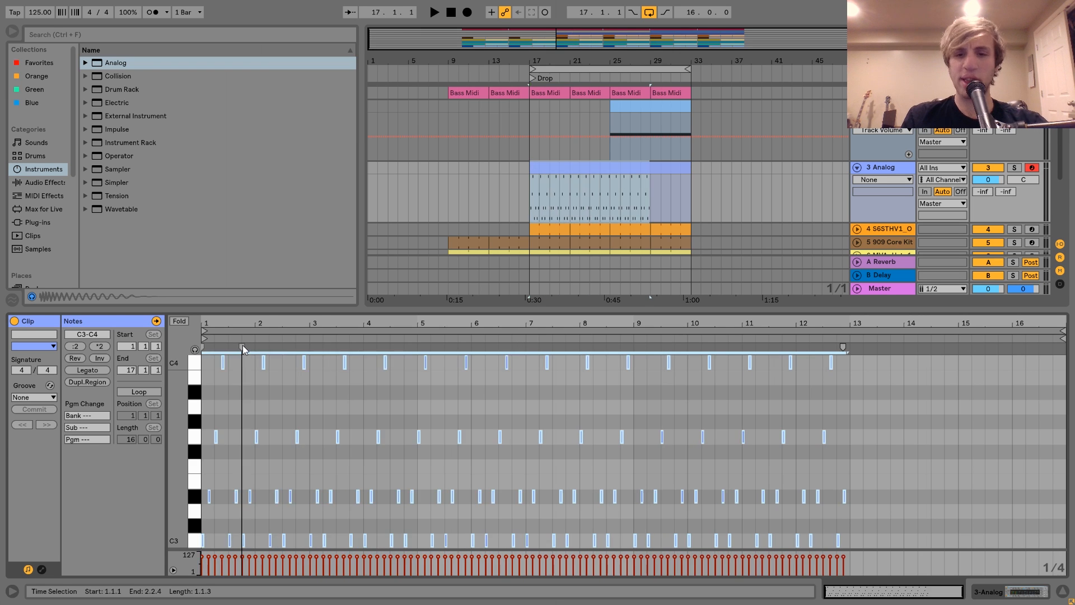
key(ctrl+d)
- Crop the arpeggio clip to discard the notes beyond its 16-bar length
right_click(412, 388)
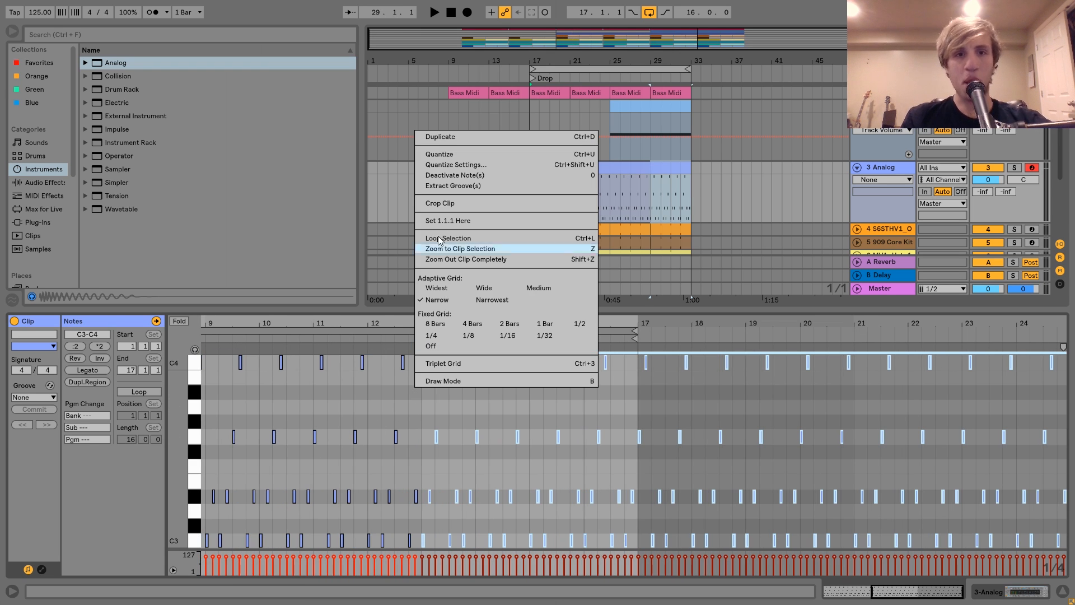
click(444, 200)
right_click(473, 368)
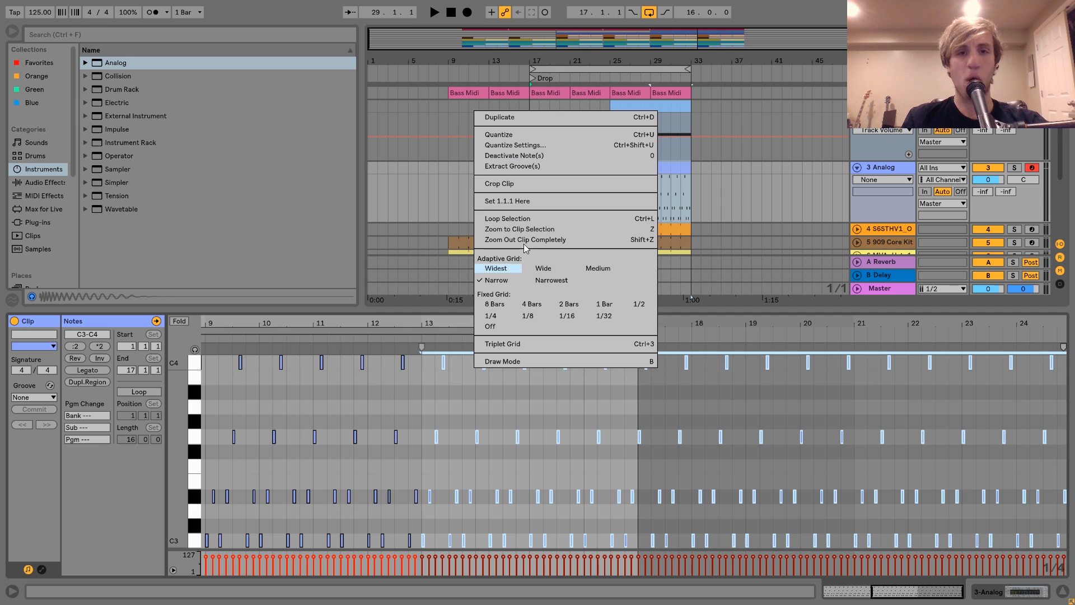
click(530, 183)
- Open the drop's first bass clip and listen to the soloed bass line from bar 17
click(564, 93)
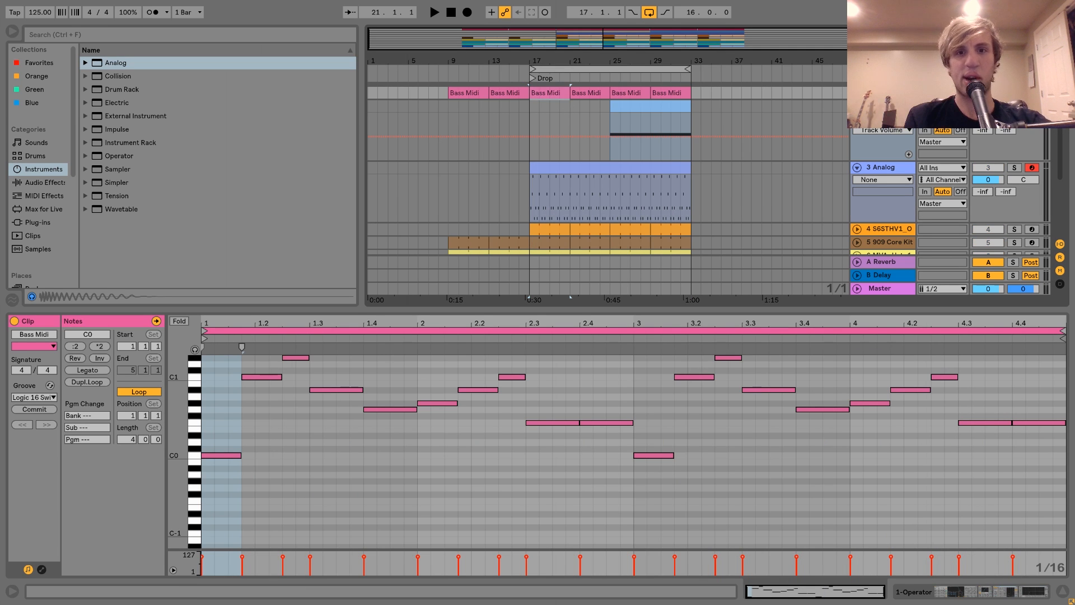
key(space)
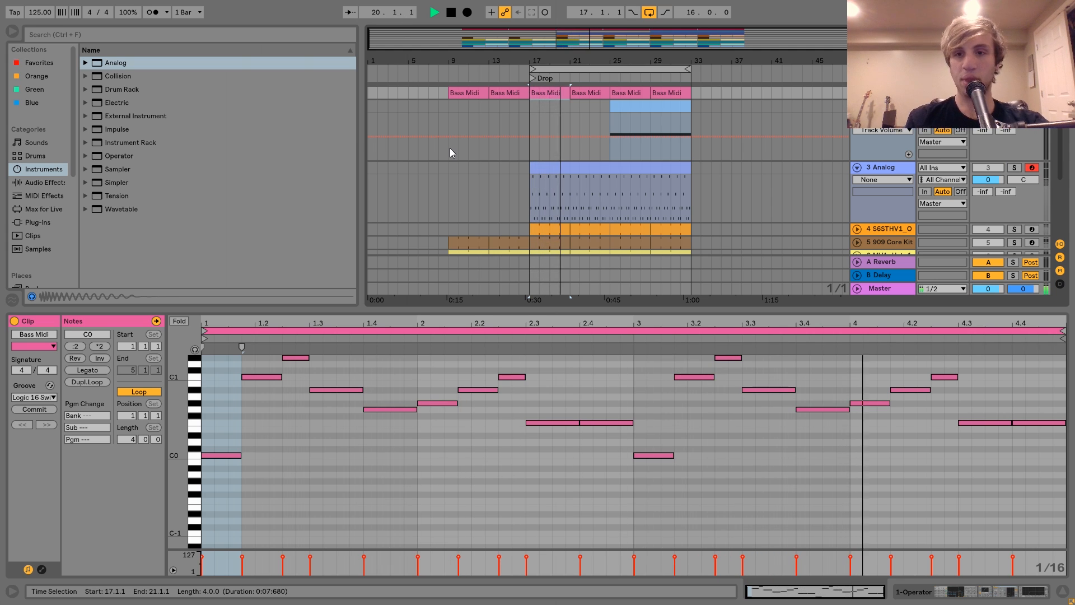
key(space)
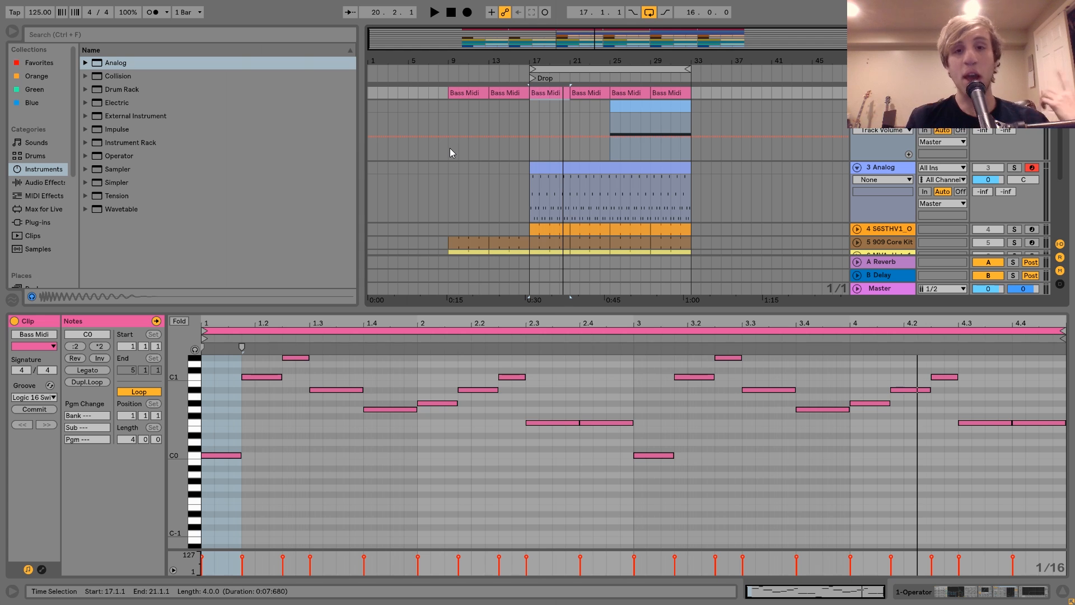
- Examine the first six notes of the soloed arpeggio clip against the drop's bass clip
click(551, 167)
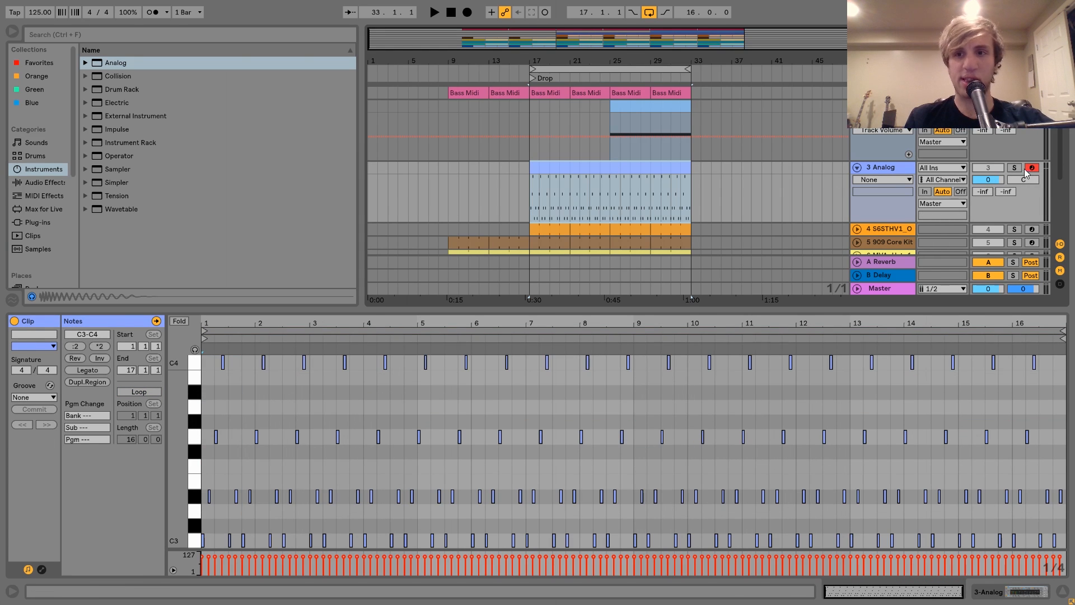
drag(212, 321, 202, 321)
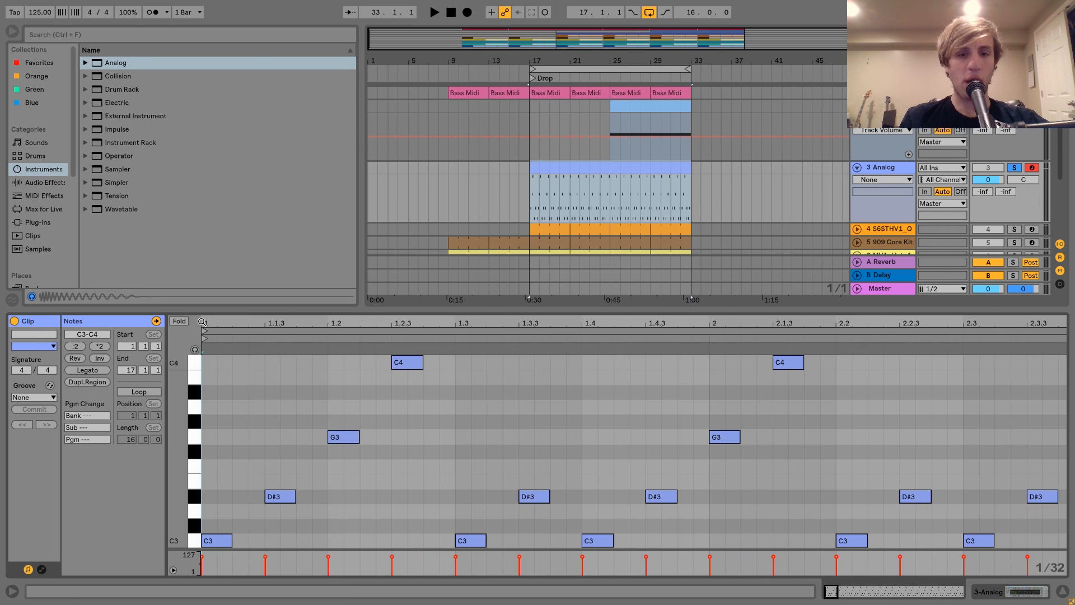
drag(209, 357, 561, 546)
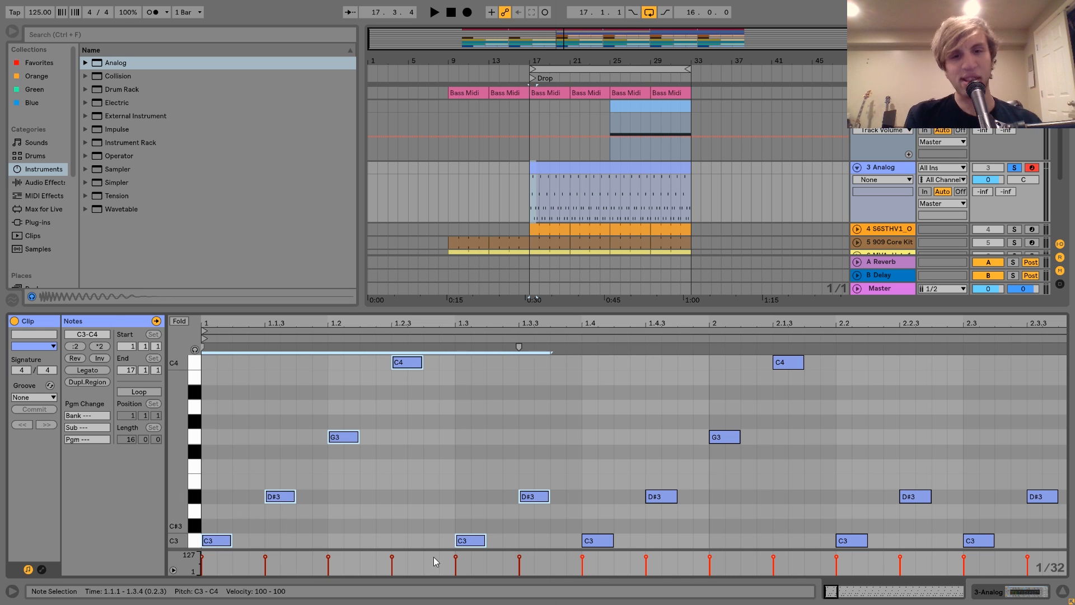
click(549, 92)
click(561, 167)
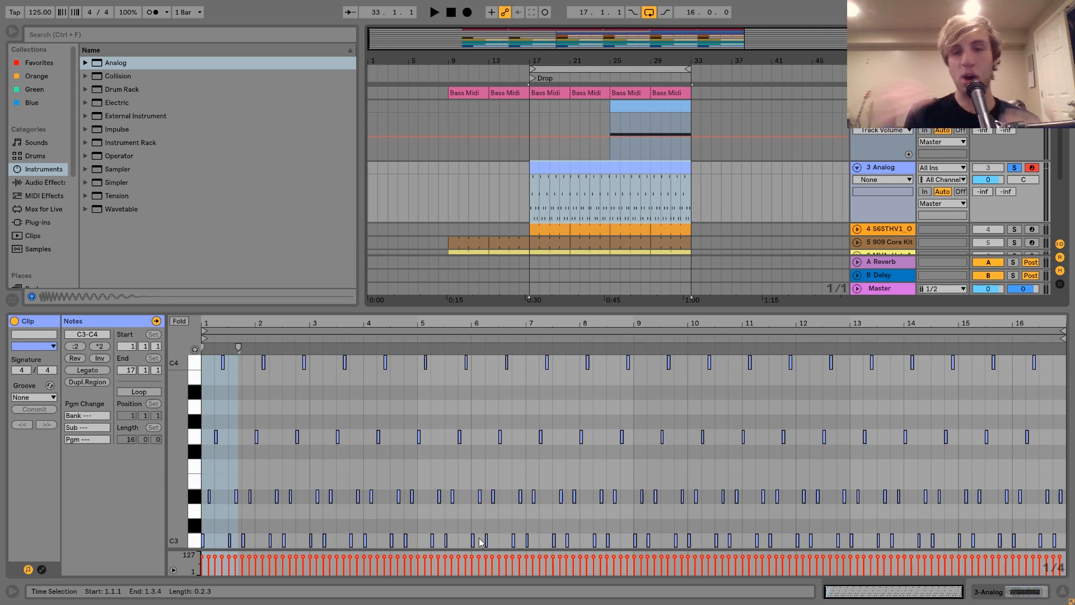
- Lower the arpeggio track's volume to -6.9 dB during playback and add a copy of the sustain track's sidechained Compressor
key(space)
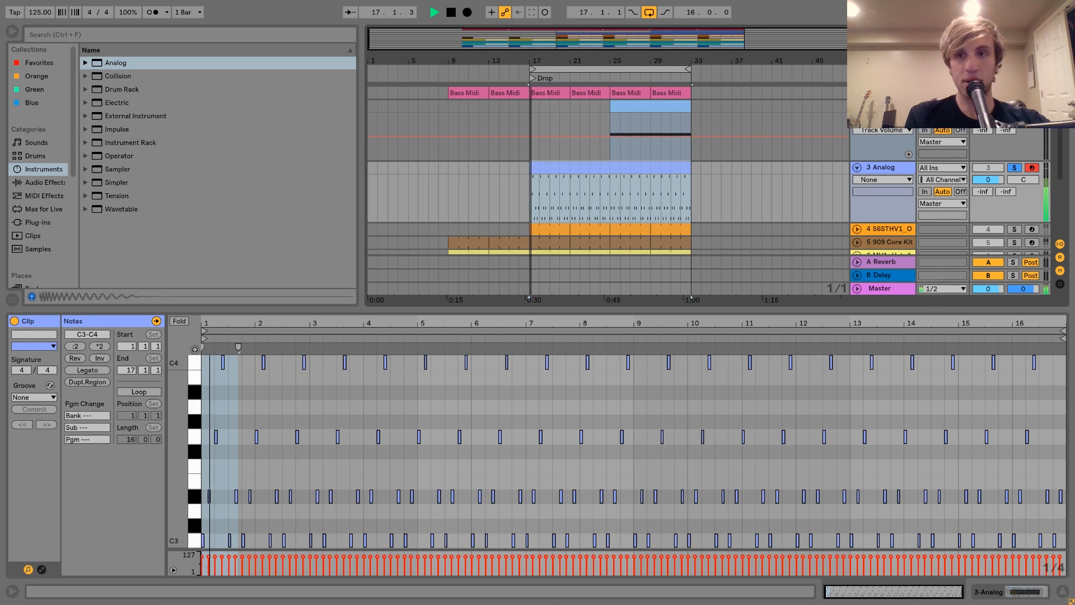
double_click(881, 168)
drag(988, 180, 987, 191)
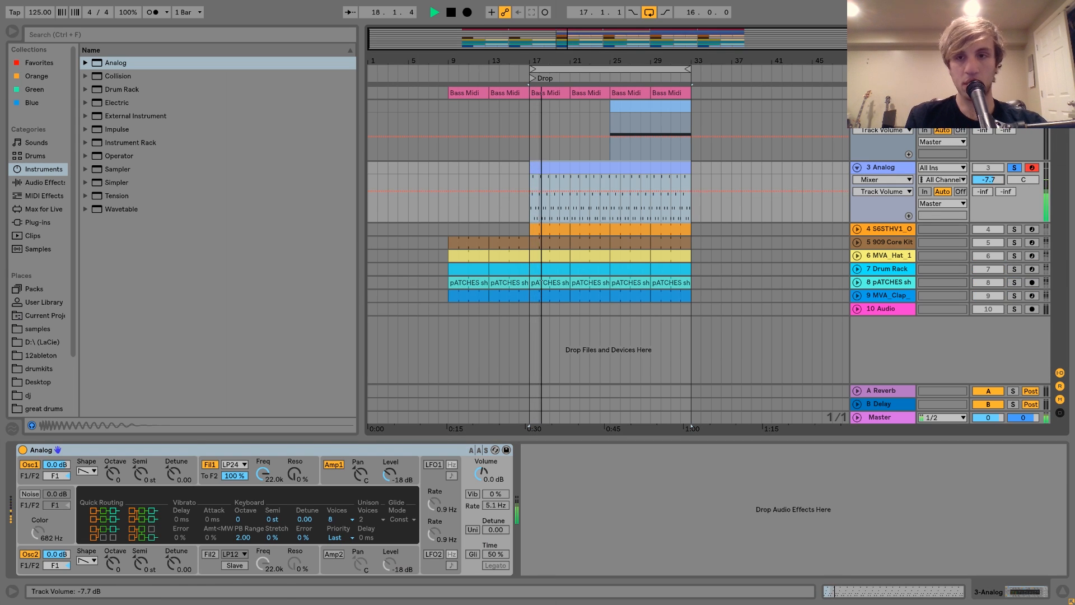
click(881, 106)
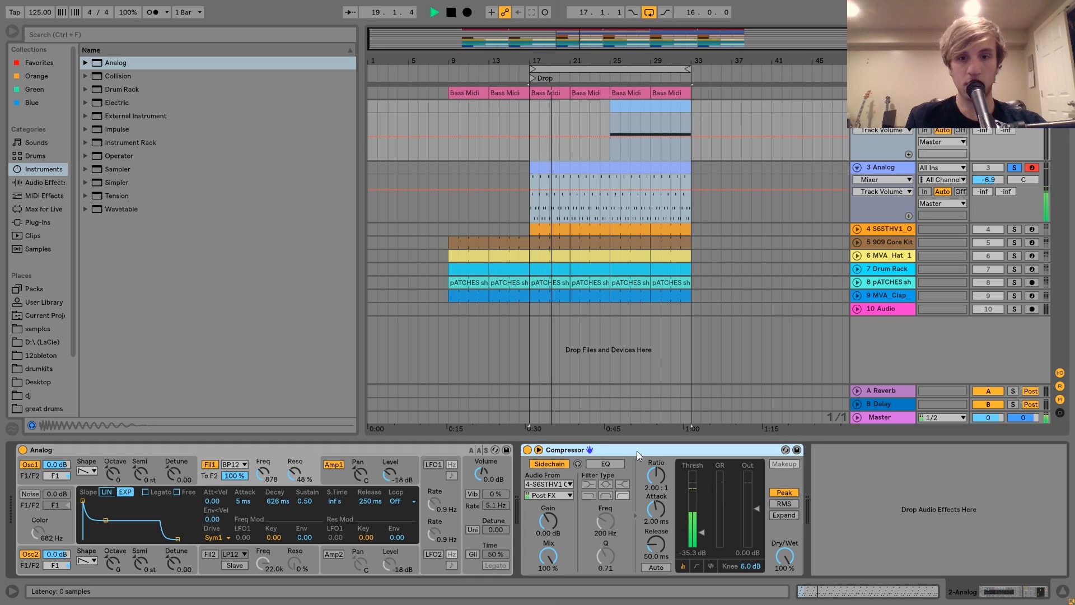
click(589, 169)
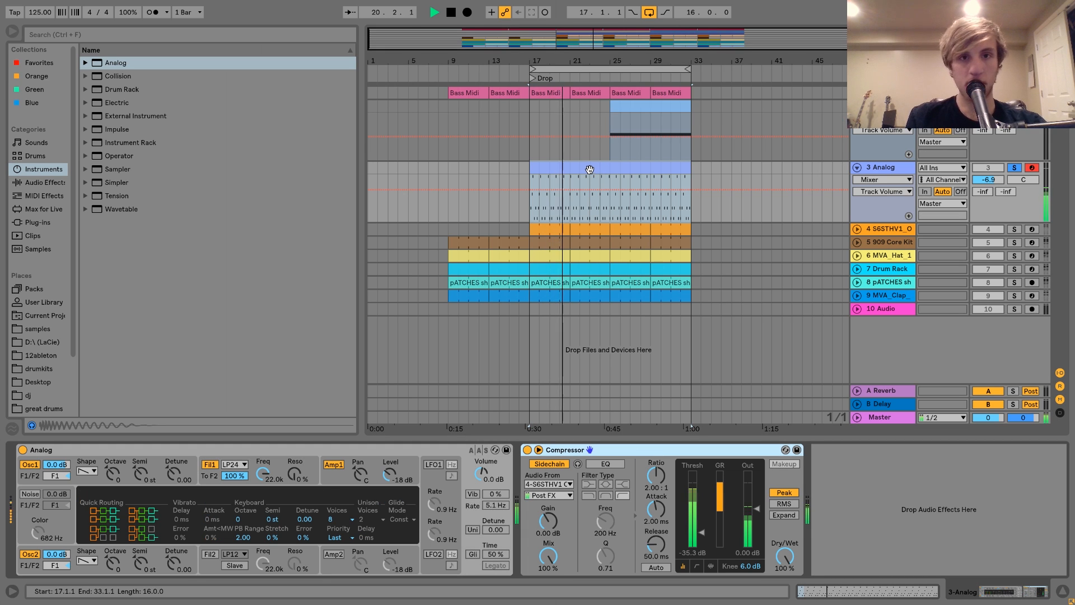
- Unsolo the arpeggio and set its Analog to oscillator 1 only, octave 1, filter frequency 640, envelope amount 14.11 and 48 ms filter attack
key(space)
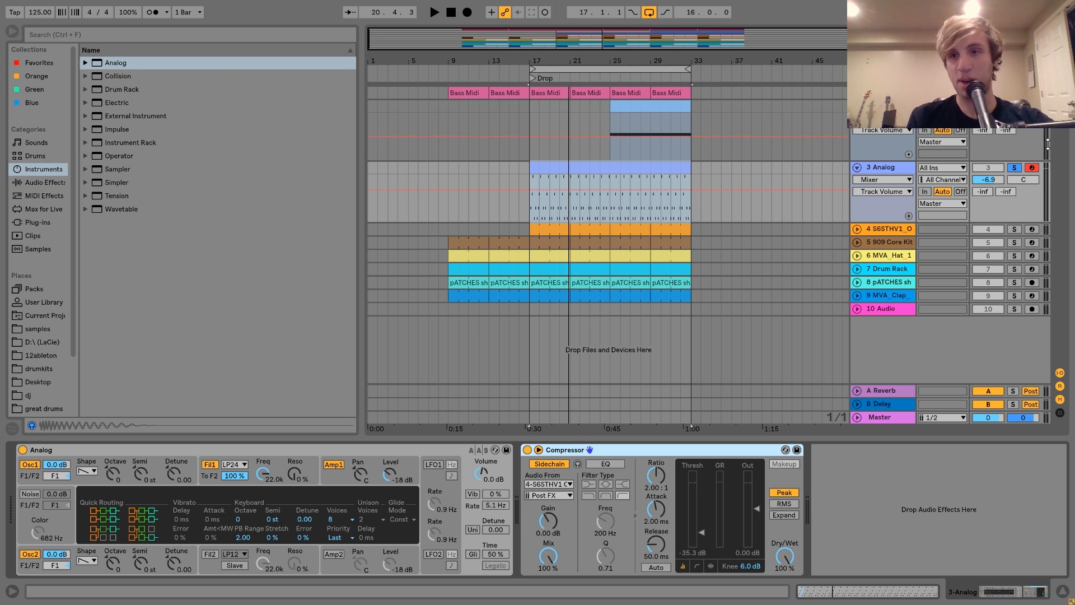
click(1014, 167)
key(space)
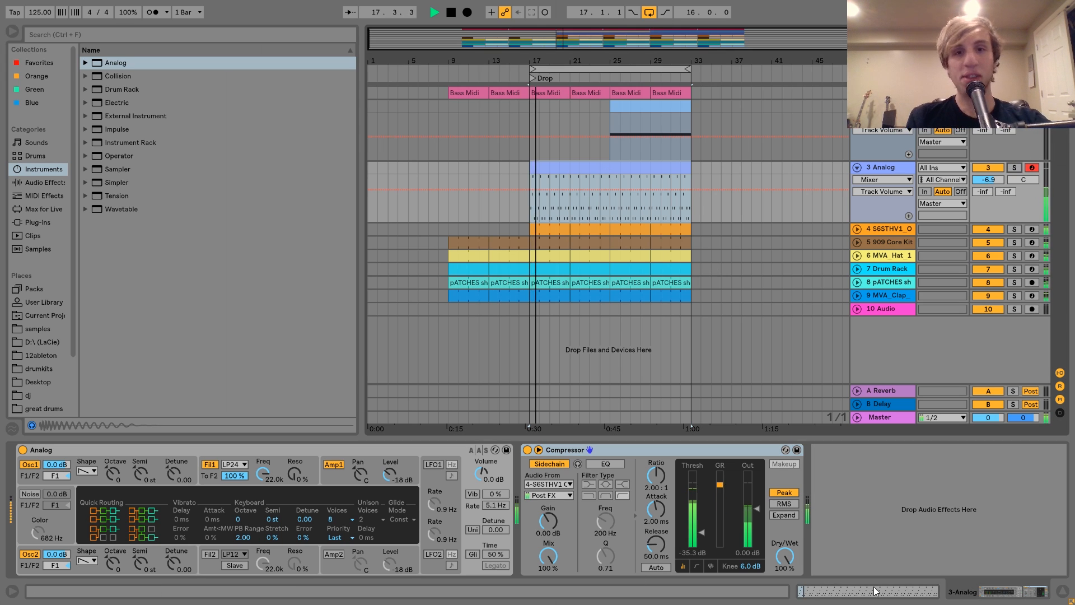
click(115, 474)
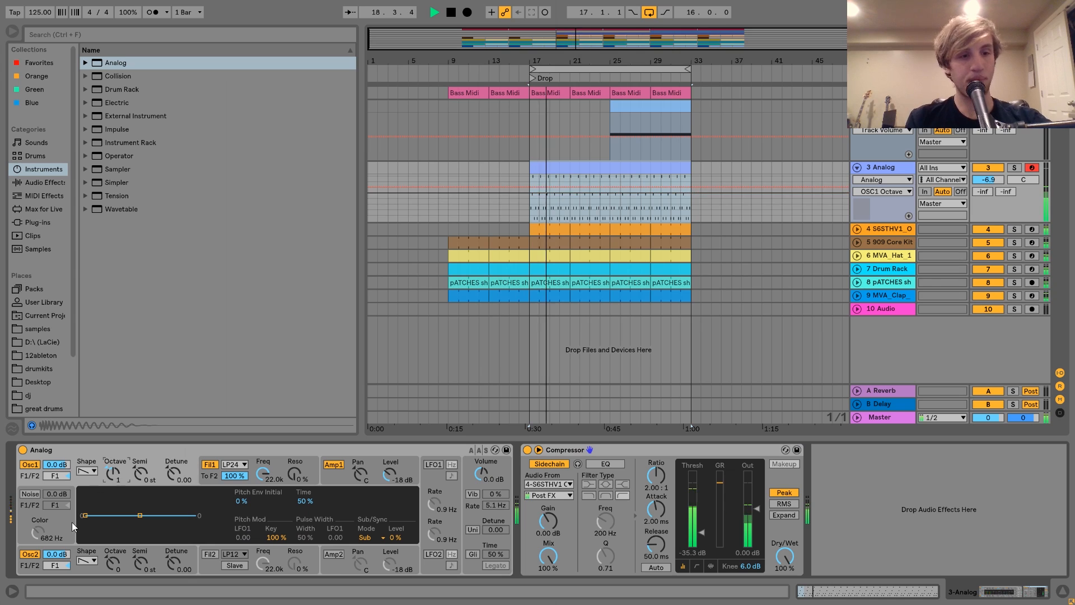
drag(258, 474, 304, 509)
drag(241, 500, 241, 482)
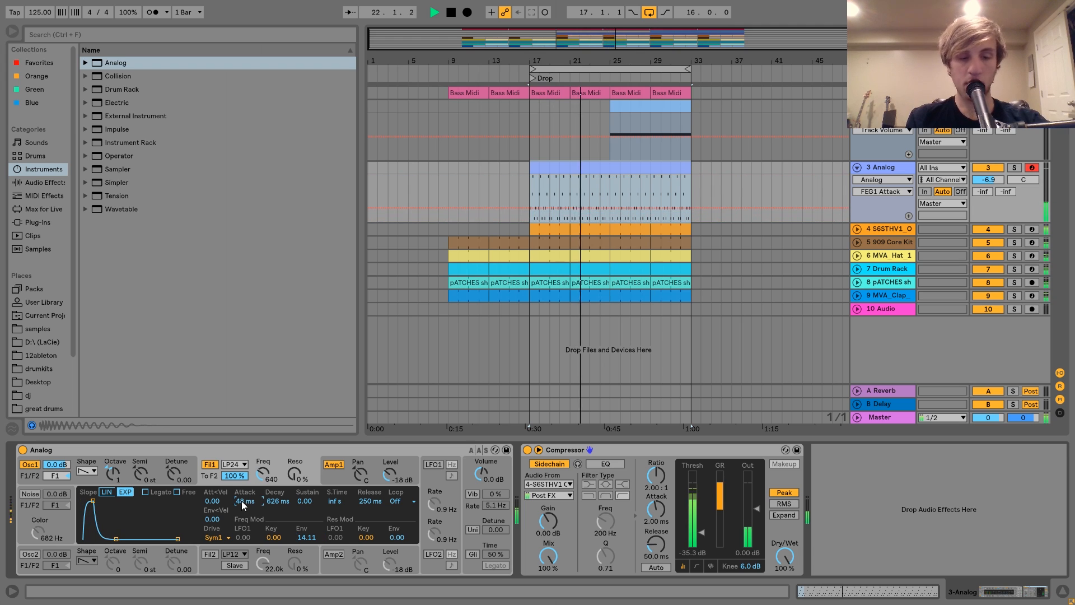
- Solo the arpeggio and insert an Echo before its Compressor with unsynced 101 ms delay times and 34% dry/wet
click(1015, 169)
click(993, 178)
click(47, 182)
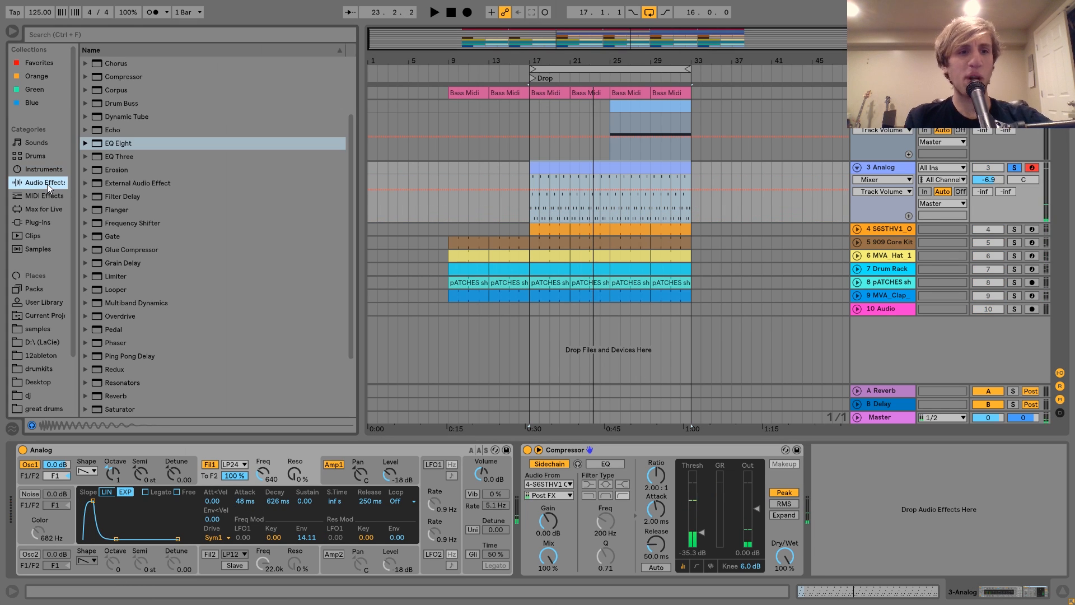
drag(107, 130, 571, 508)
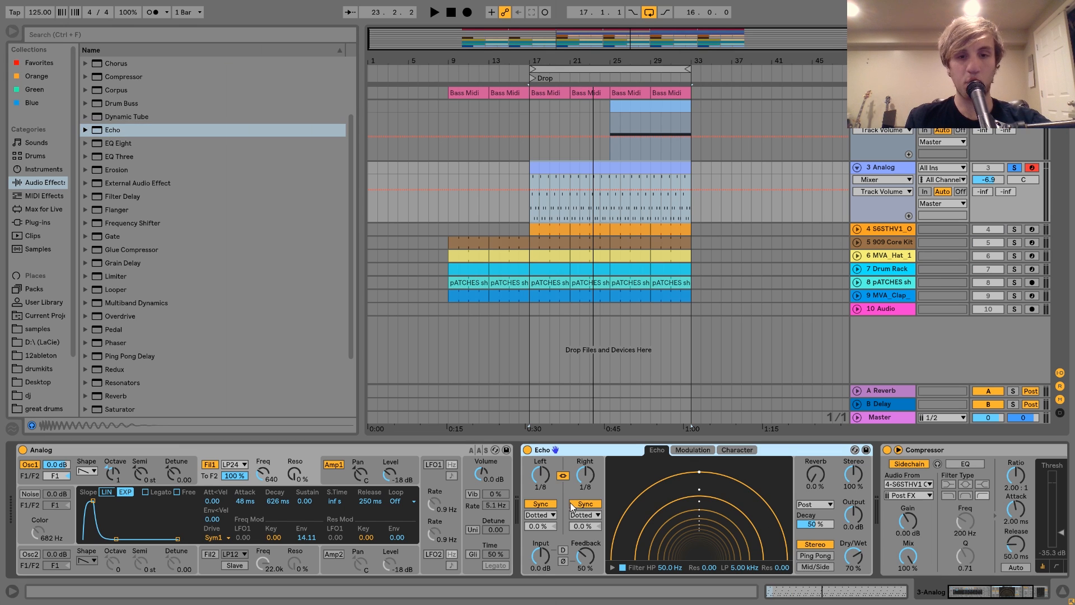
click(585, 504)
key(space)
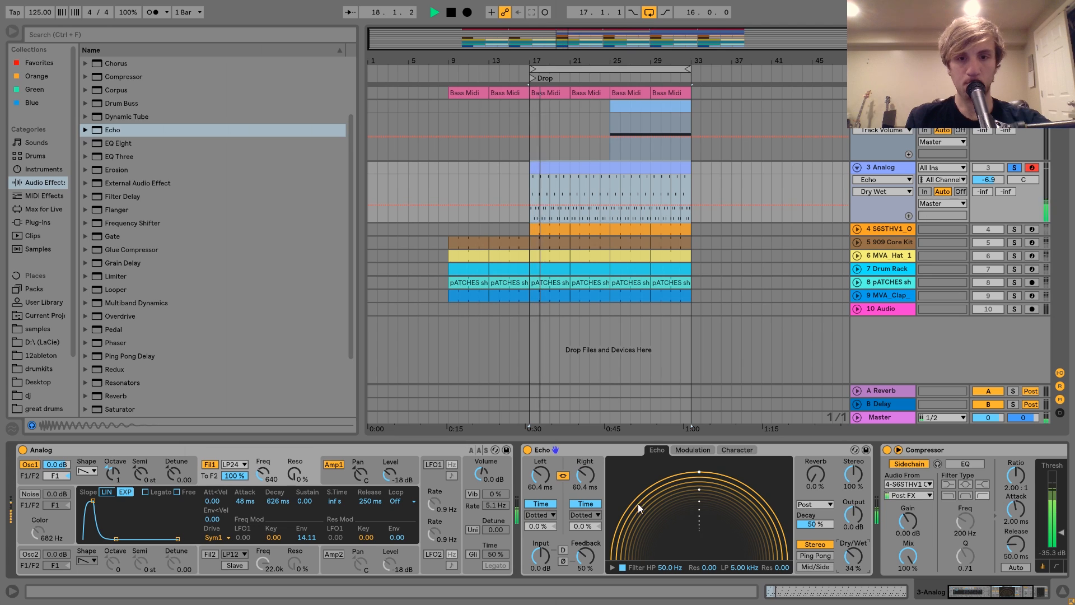
drag(853, 555, 854, 579)
mouse_move(585, 475)
mouse_down()
mouse_move(585, 458)
mouse_move(585, 468)
mouse_up()
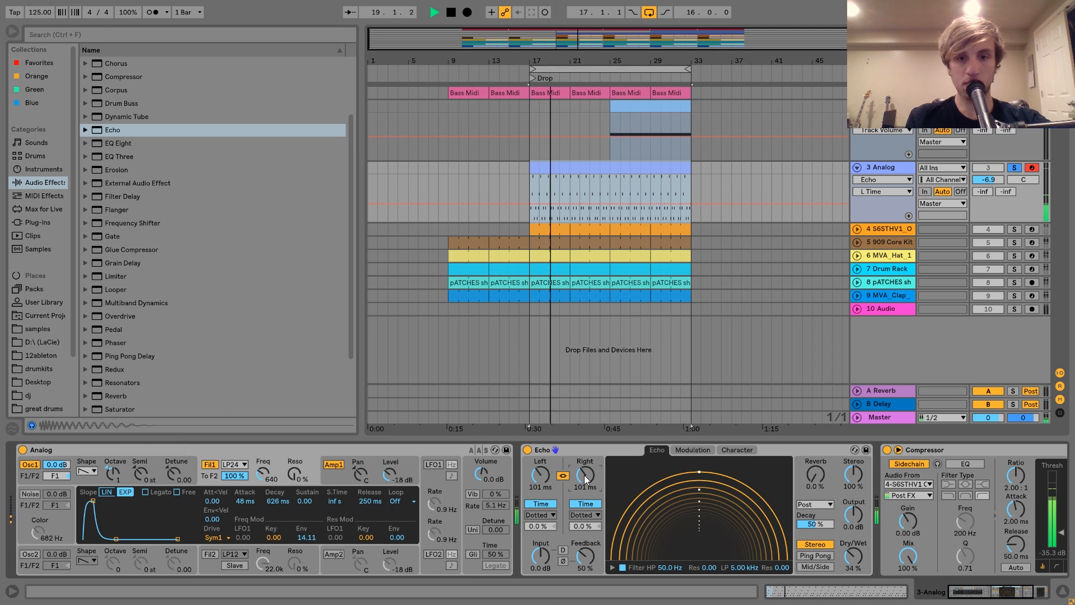
- Raise the arpeggio track to -2.8 dB in the full mix and switch its oscillator 1 to a square wave
click(1010, 169)
drag(988, 179, 988, 167)
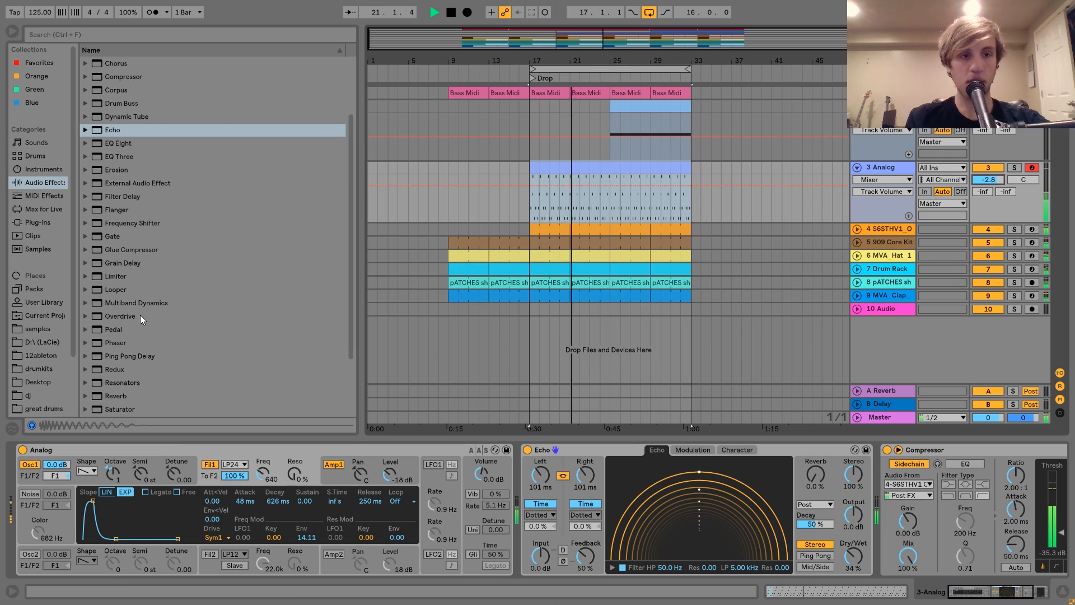
scroll(139, 314, down, 2)
click(88, 471)
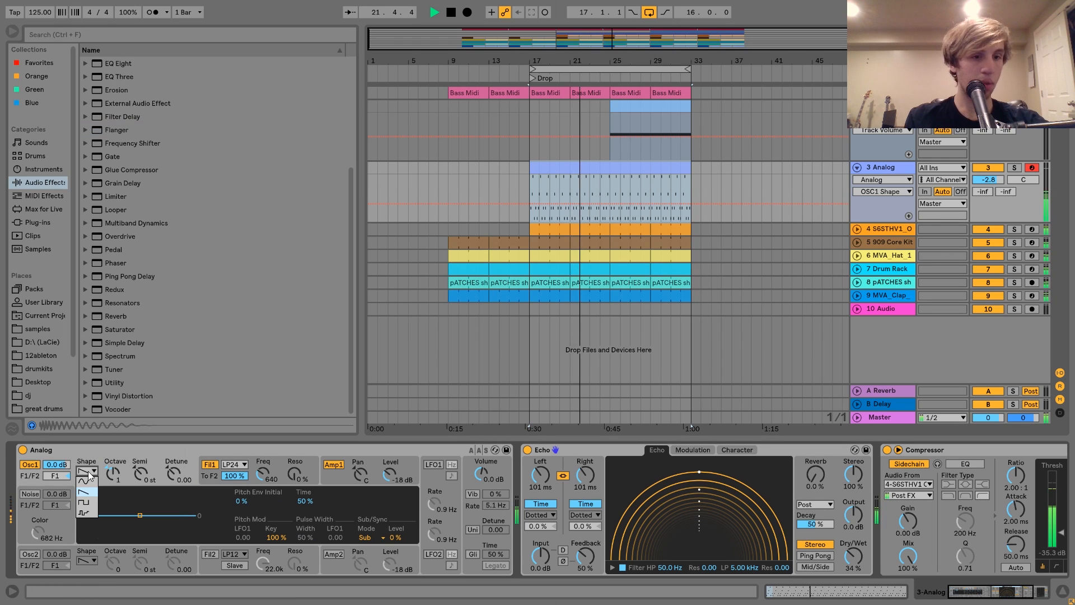
click(88, 502)
- Add a Reverb after the arpeggio's Echo with 28% dry/wet and a 1.84 s decay time
drag(120, 315, 983, 546)
drag(1050, 558, 1050, 561)
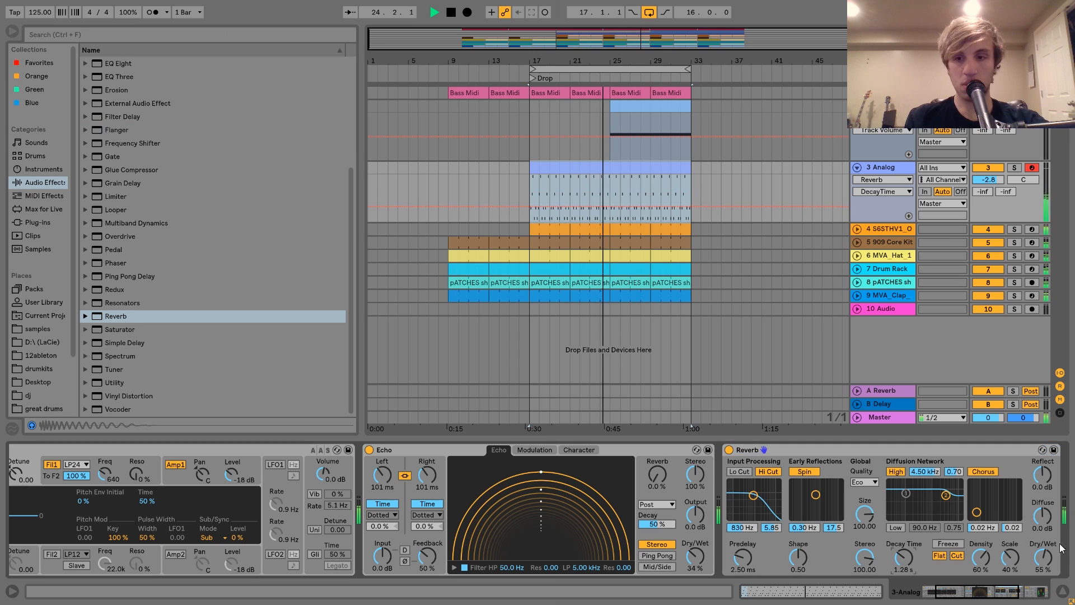
drag(903, 558, 904, 549)
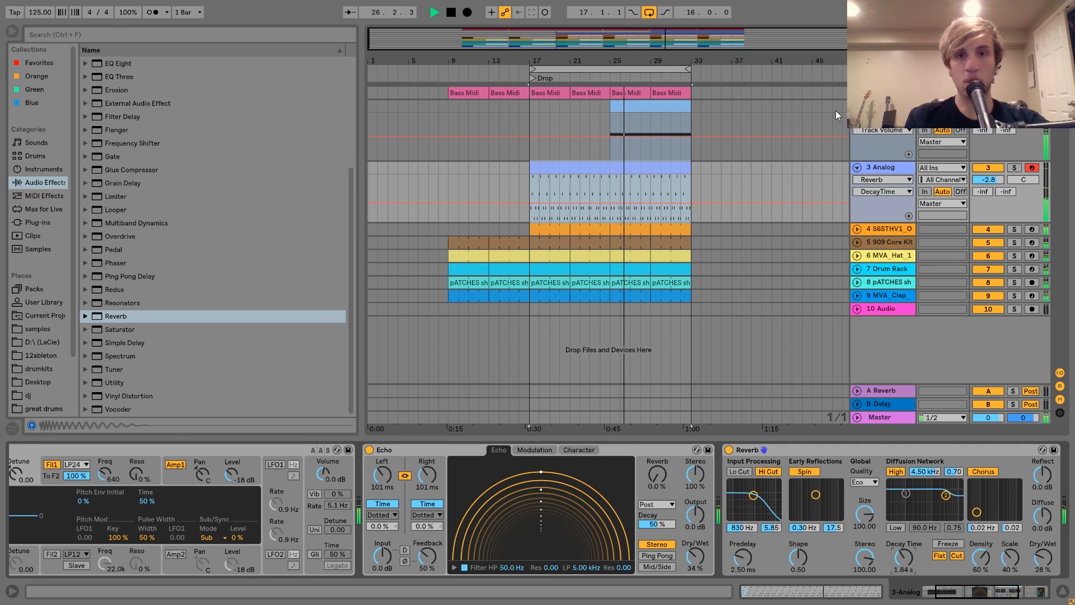
- Set the sustain Analog's filter 1 frequency to 1.6k and lower that track's volume slightly
double_click(657, 108)
key(shift+Tab)
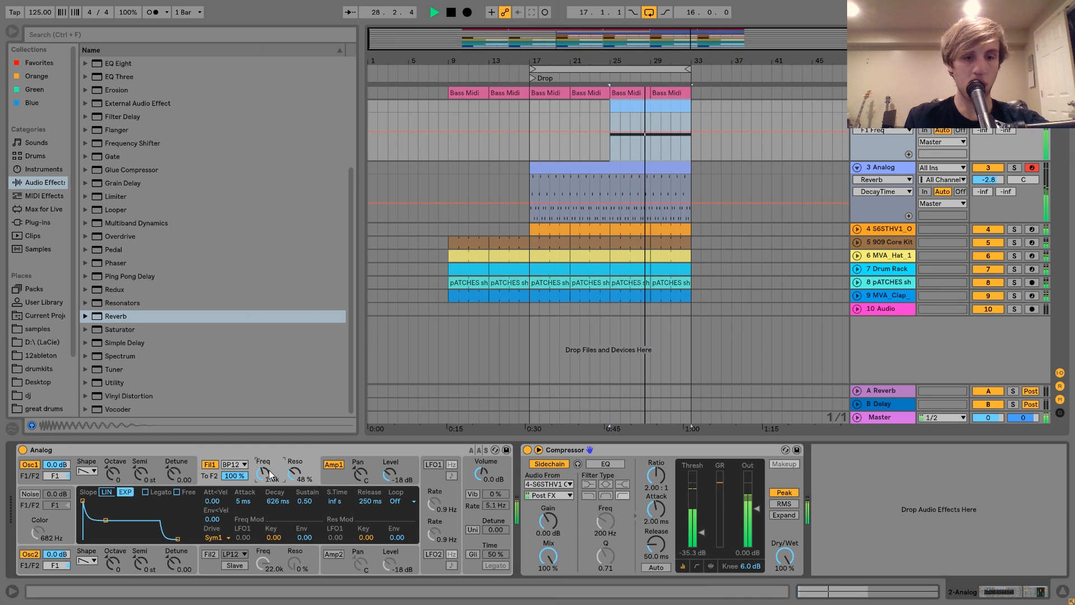
click(987, 118)
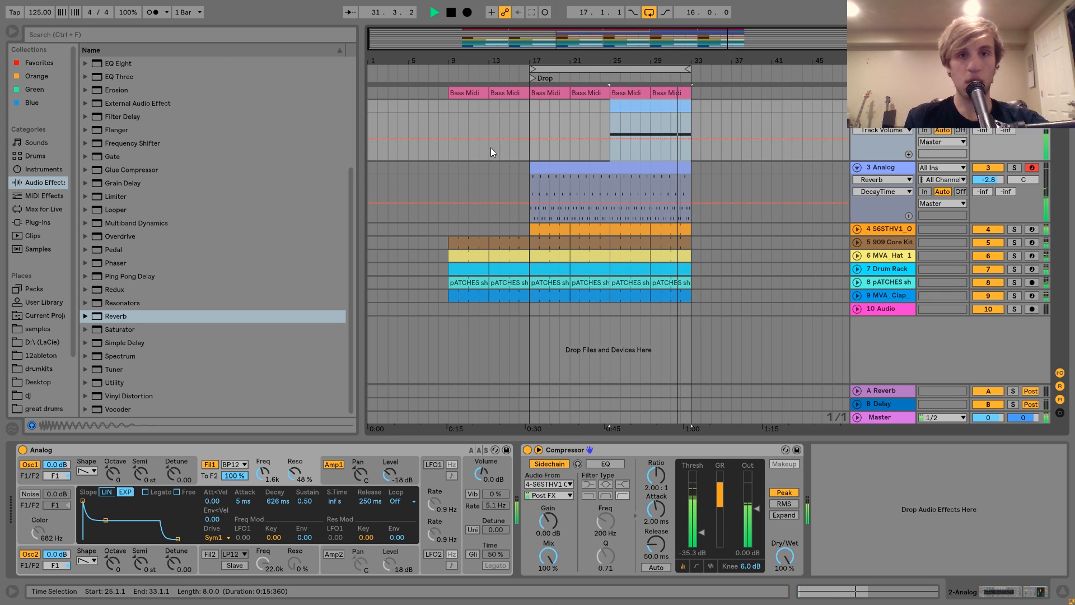
- Move the arpeggio clip to start at bar 13 and consolidate it into one clip reaching bar 33
key(space)
drag(578, 168, 538, 168)
shift+click(694, 164)
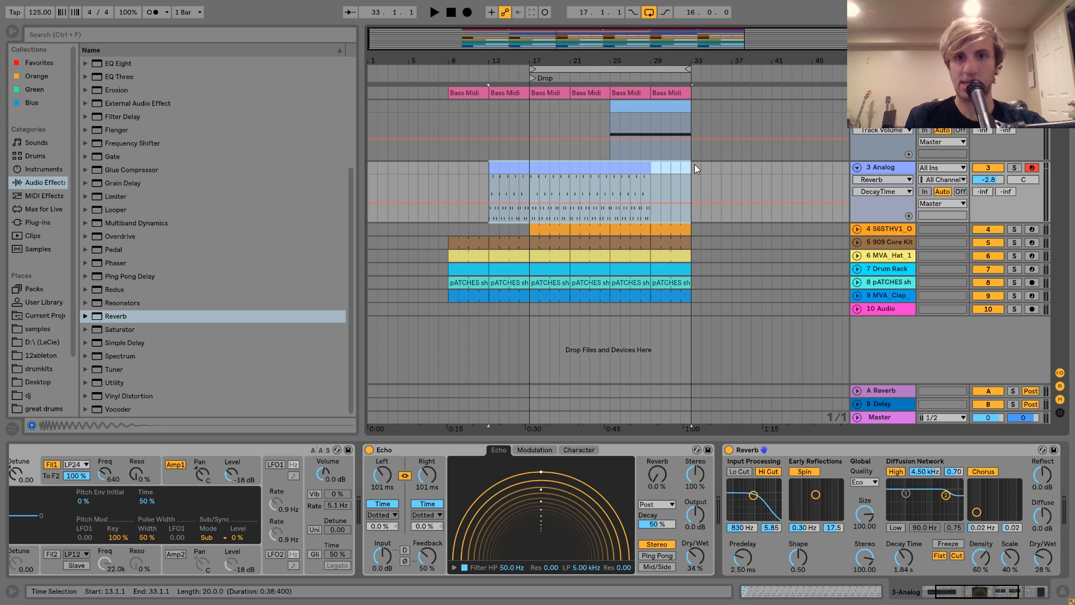
key(ctrl+j)
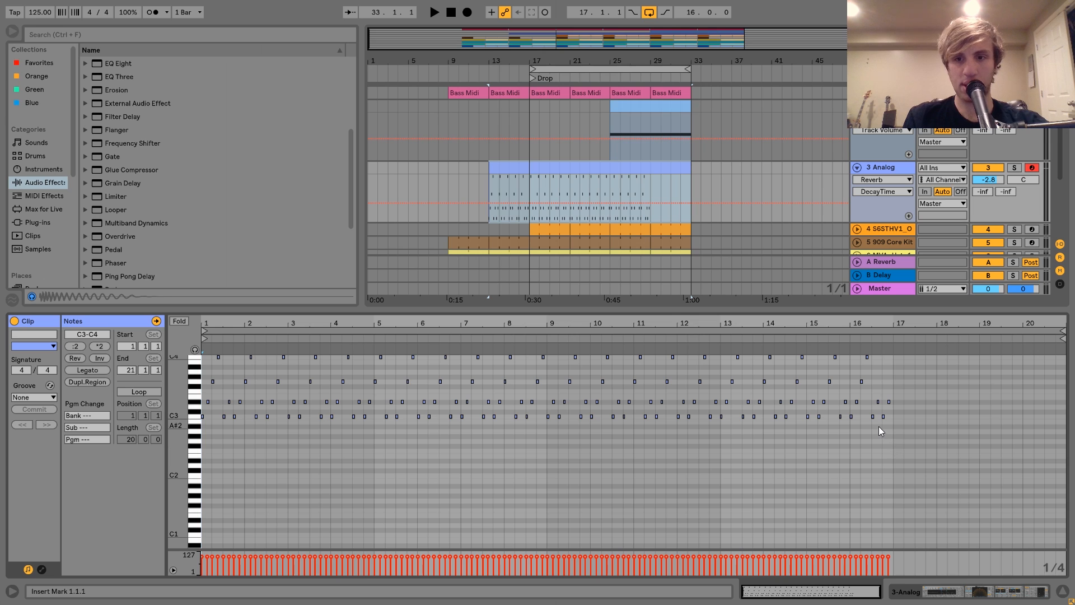
- Delete the incomplete group of notes at the arpeggio's end and duplicate the rest to fill the 20-bar clip
drag(878, 426, 909, 391)
key(Delete)
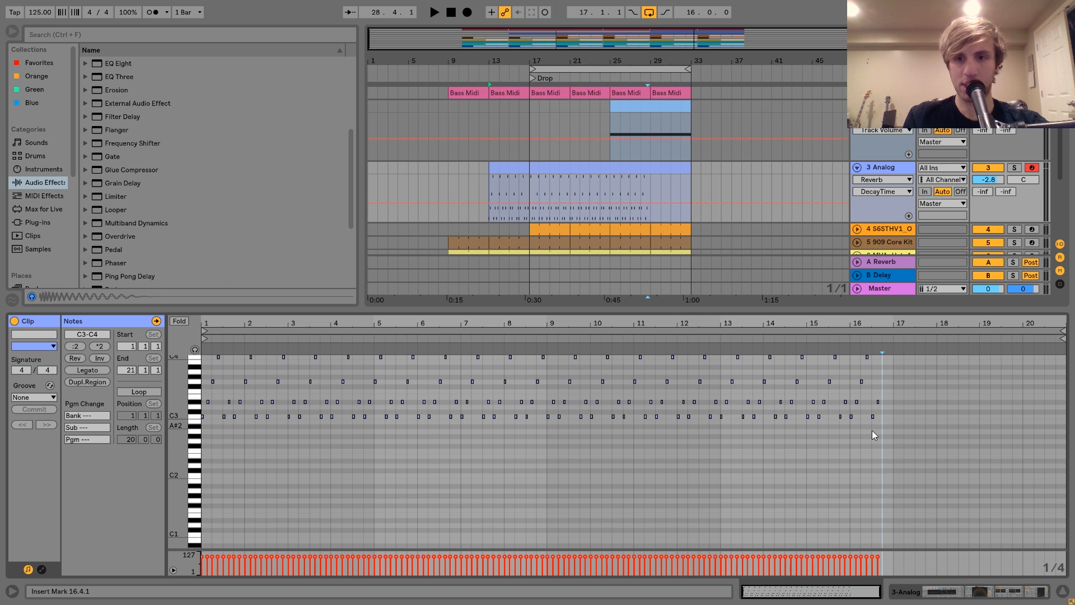
key(ctrl+a)
key(ctrl+d)
key(Right)
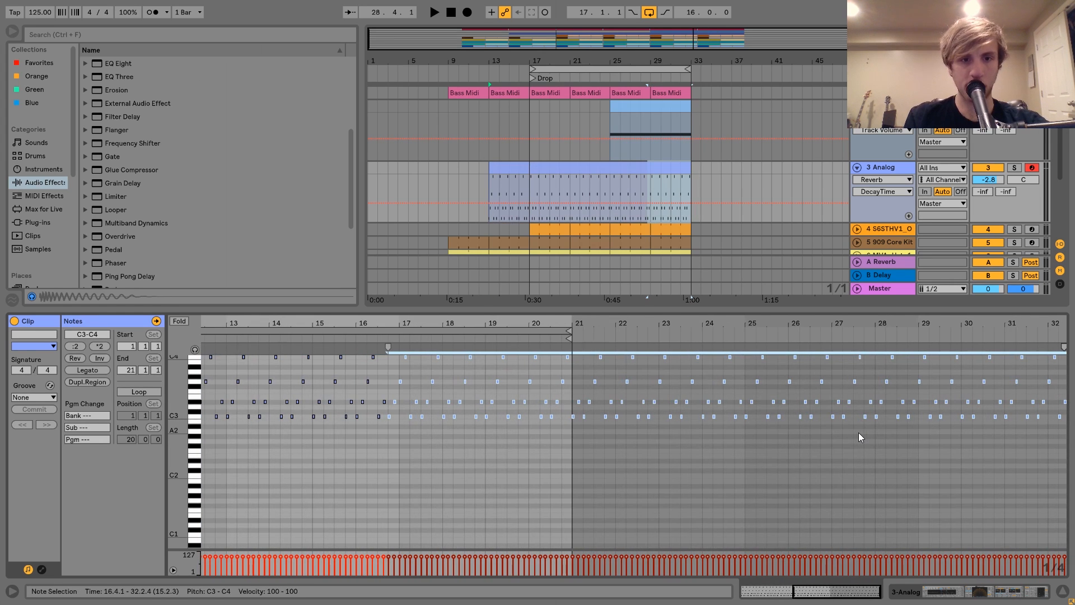
- Listen to the full mix from bar 13 across the transition into the drop
key(space)
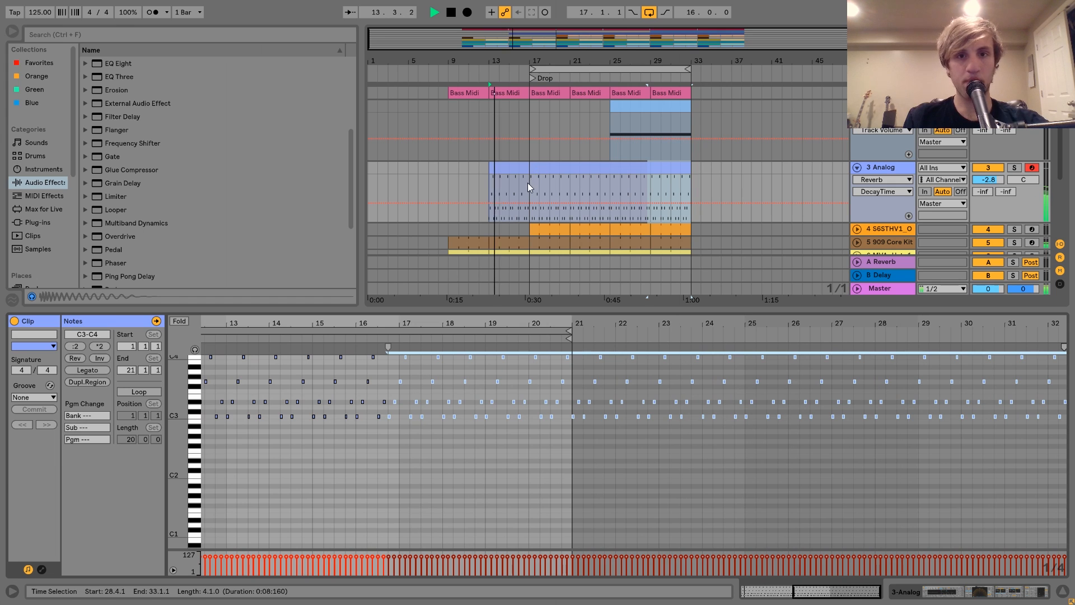
double_click(884, 167)
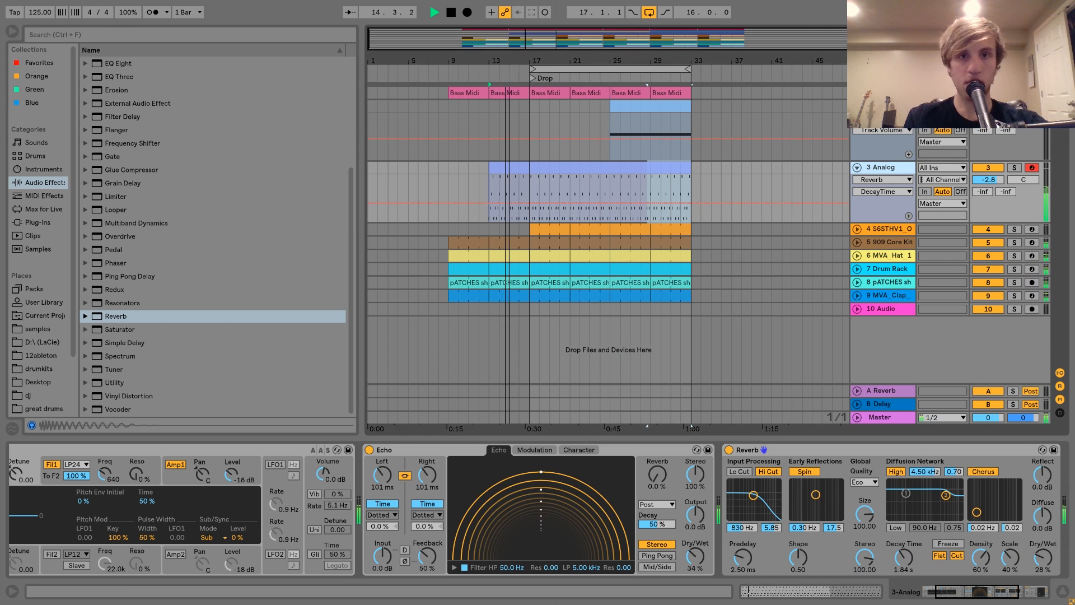
drag(510, 60, 521, 124)
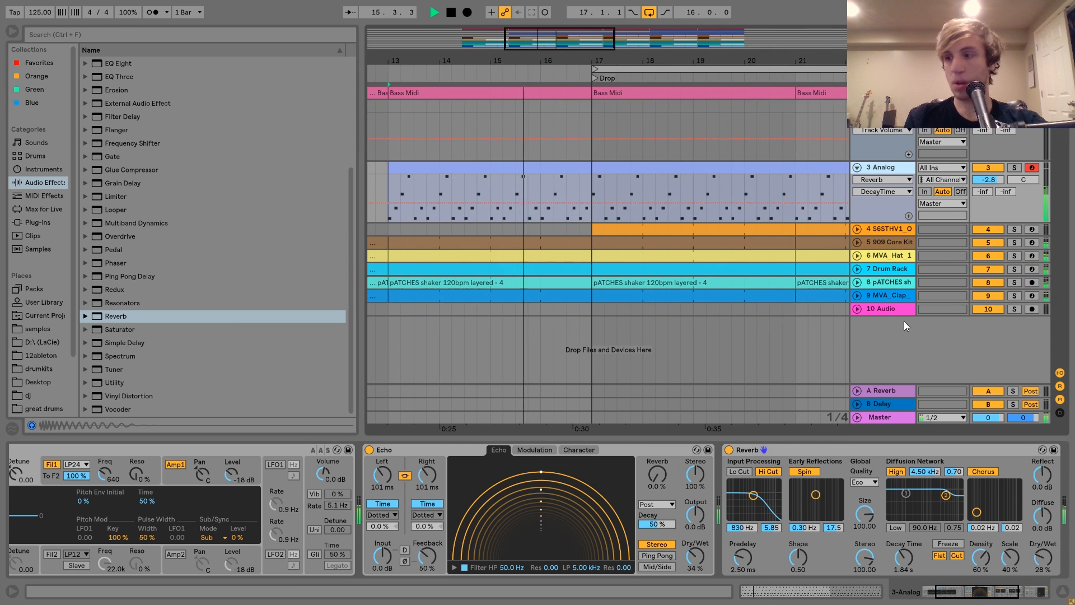
scroll(616, 209, right, 3)
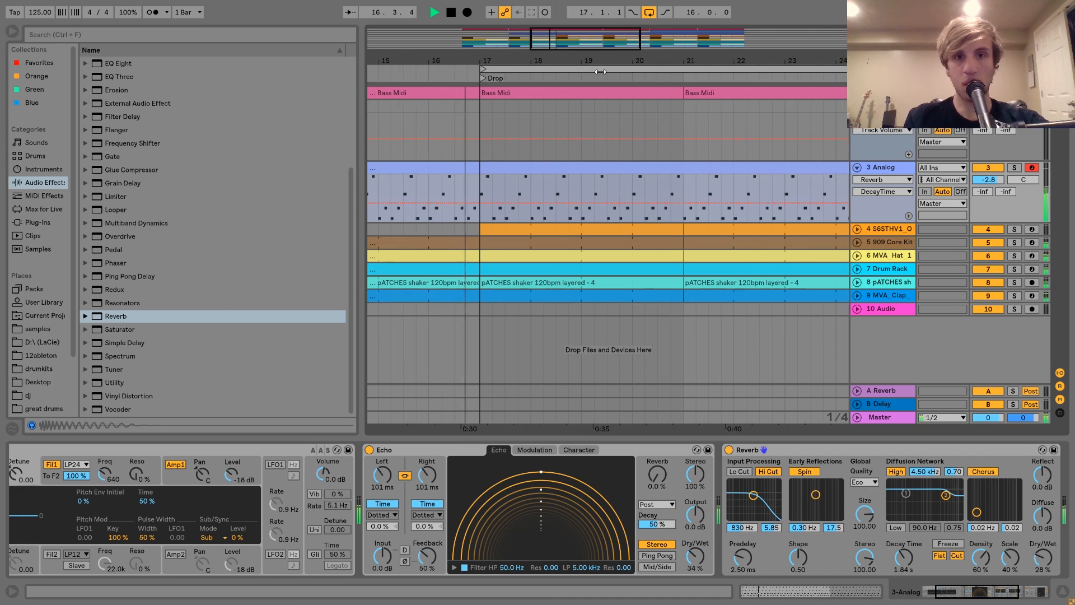
drag(523, 61, 450, 20)
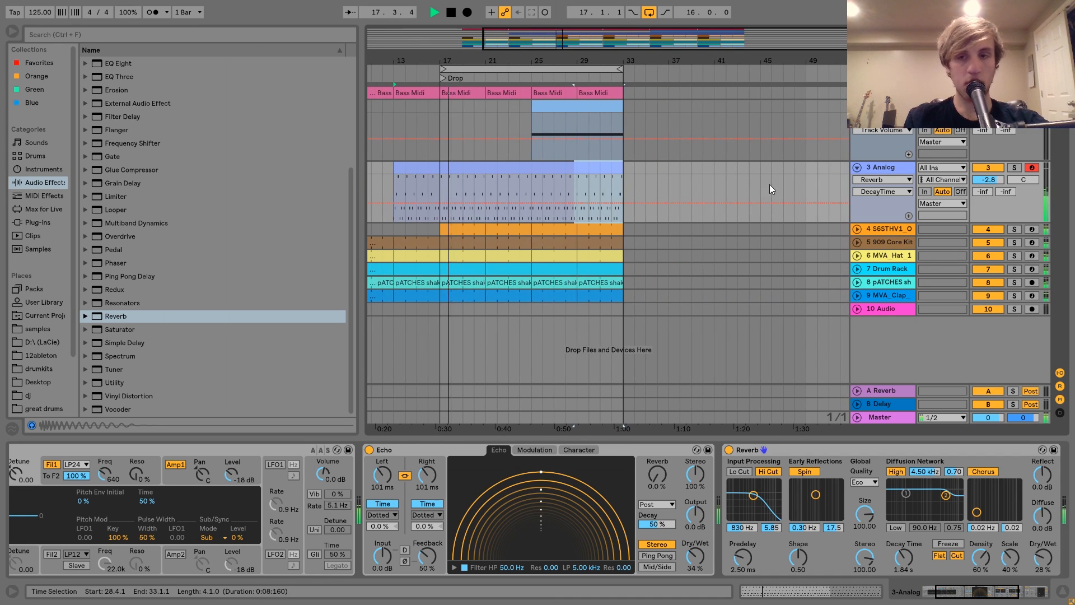
- Fold the two Analog tracks to compact the arrangement, and stop playback
click(883, 93)
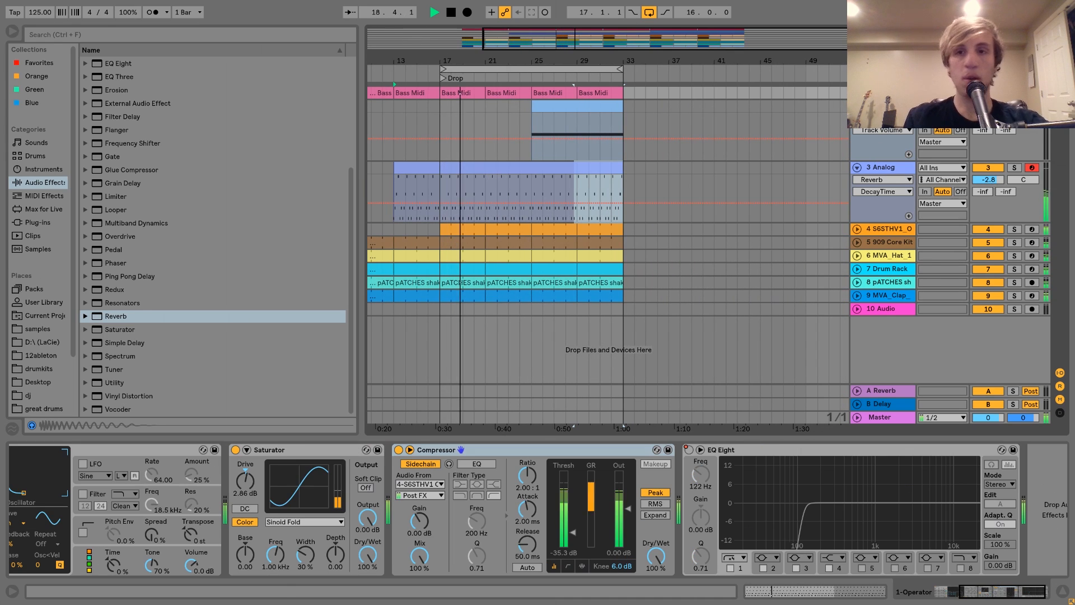
click(857, 106)
scroll(679, 160, left, 5)
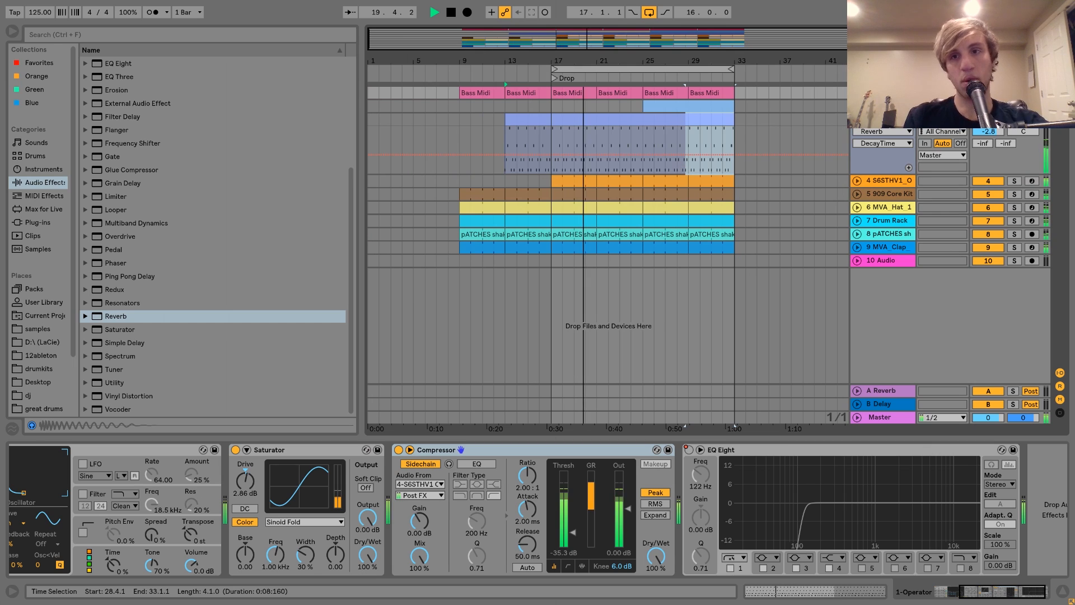
click(857, 118)
key(space)
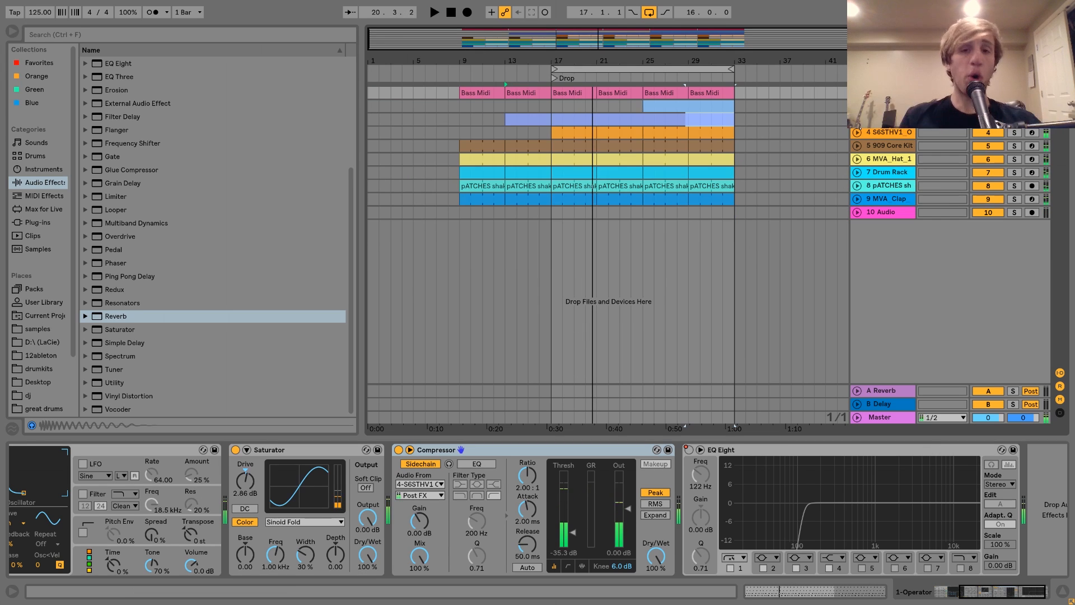